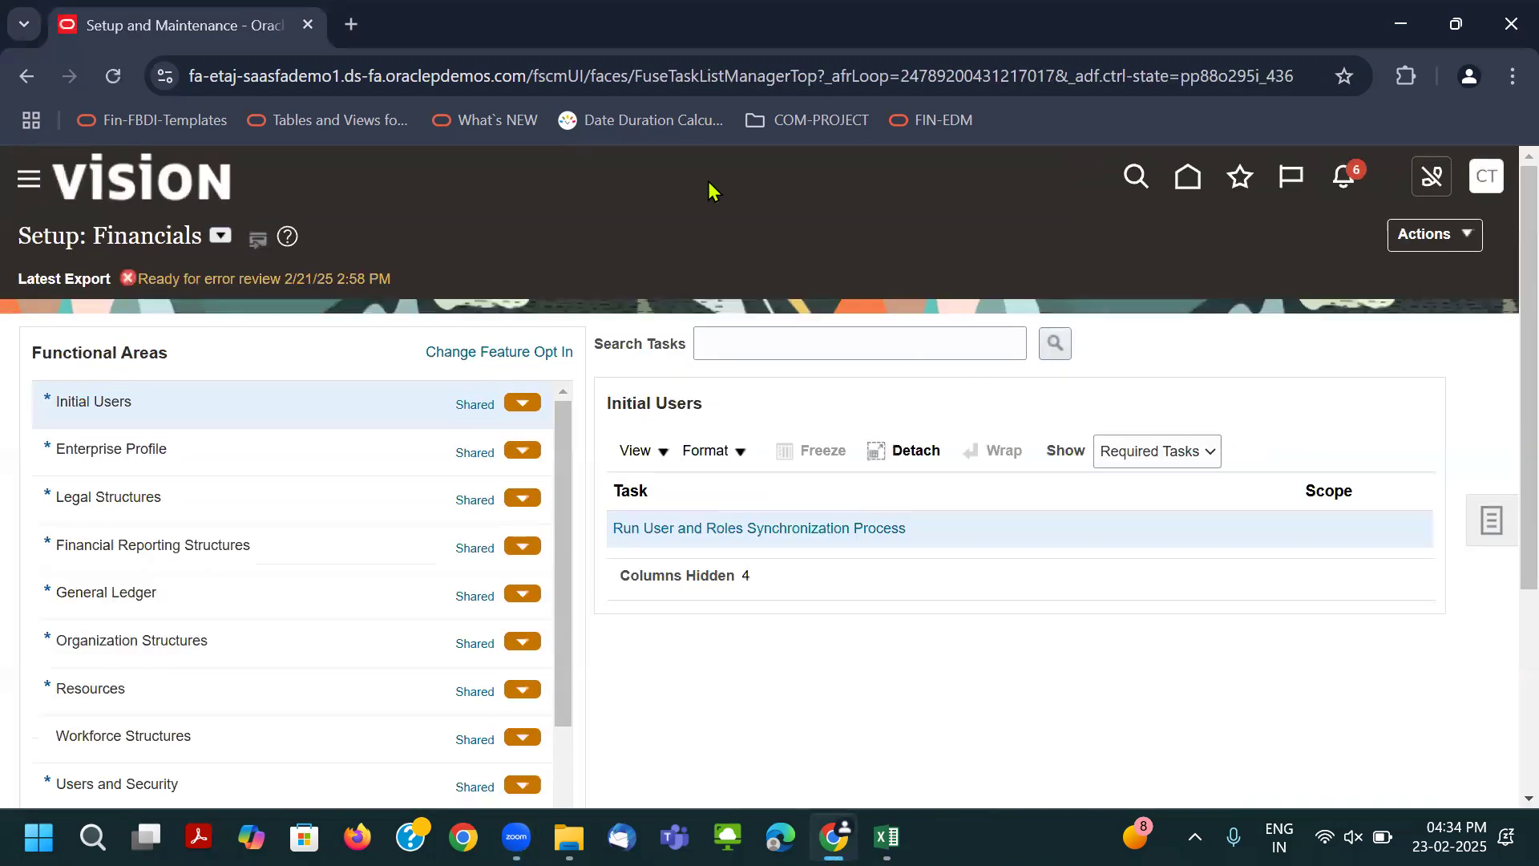
Find the Manage Revenue Scheduling Rules setup task and open it.
click(816, 349)
text(Manage Revenue Scheduling Rules)
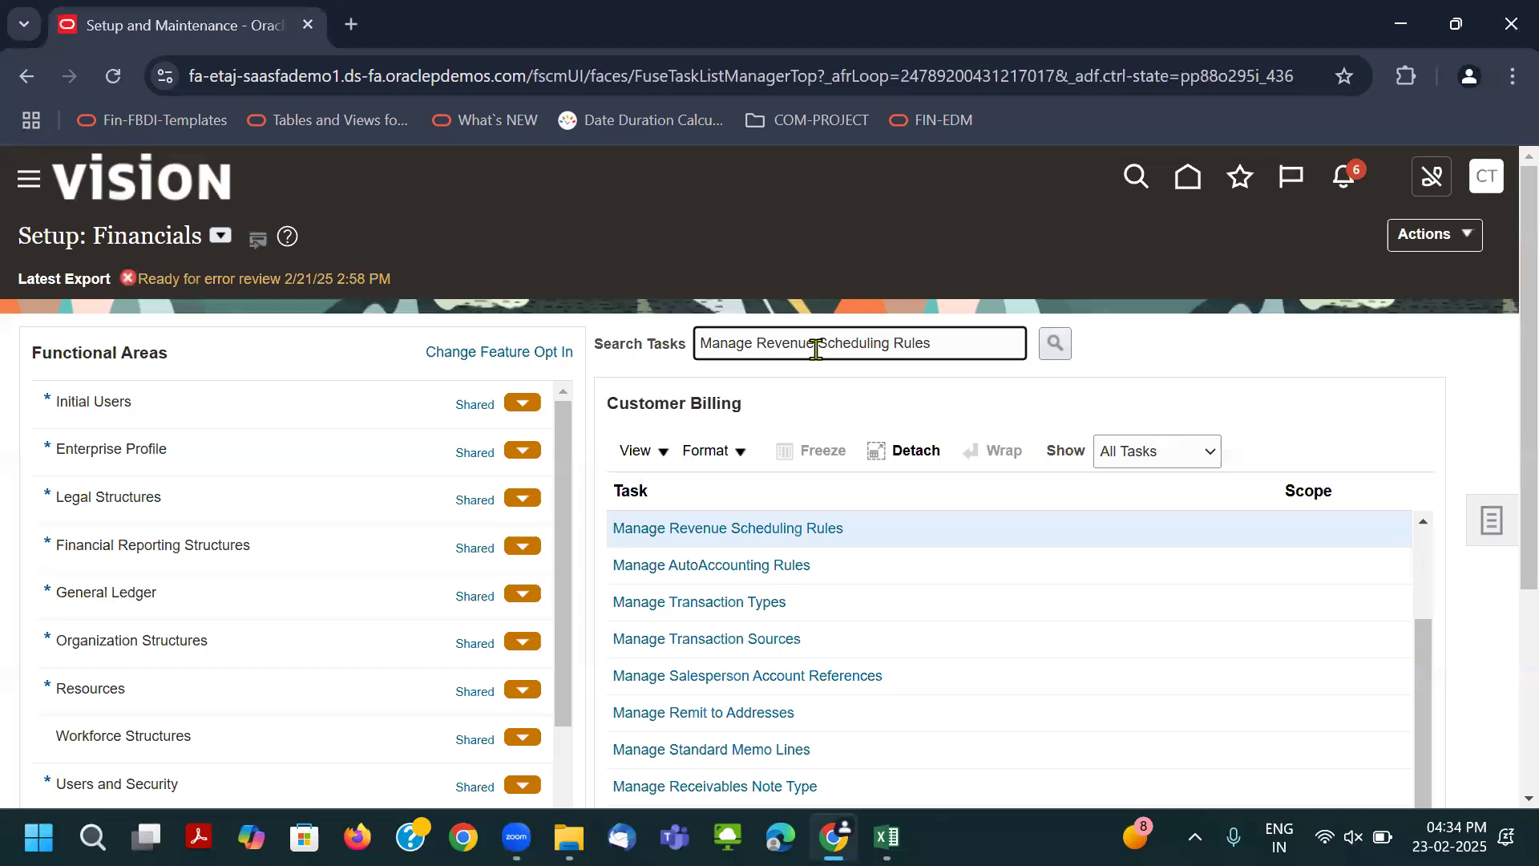
click(793, 533)
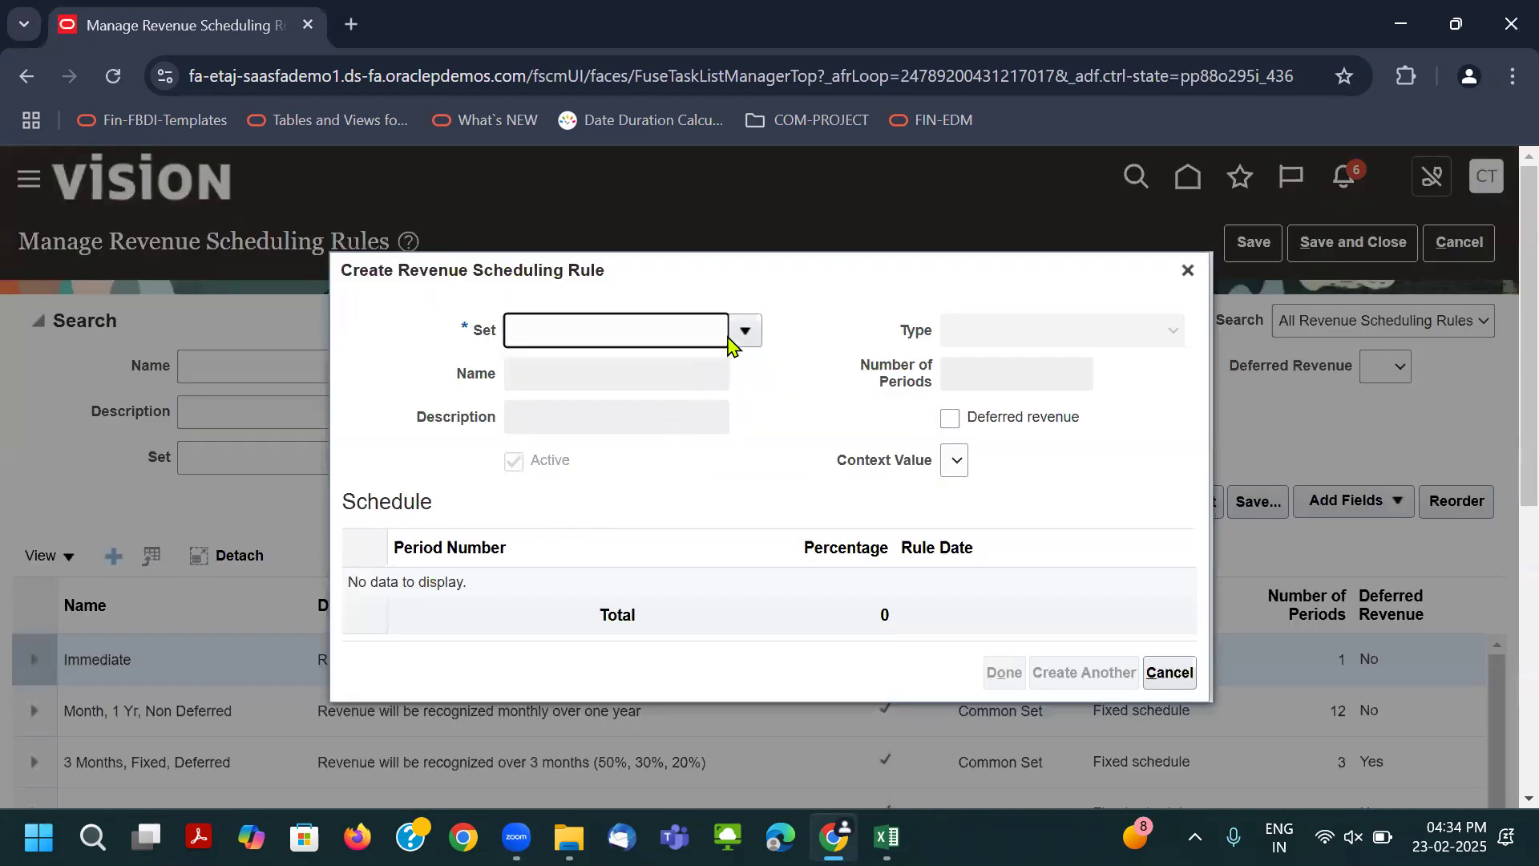
Choose Common Set for a new revenue scheduling rule, review the available rule types, and discard the rule.
click(741, 331)
click(634, 383)
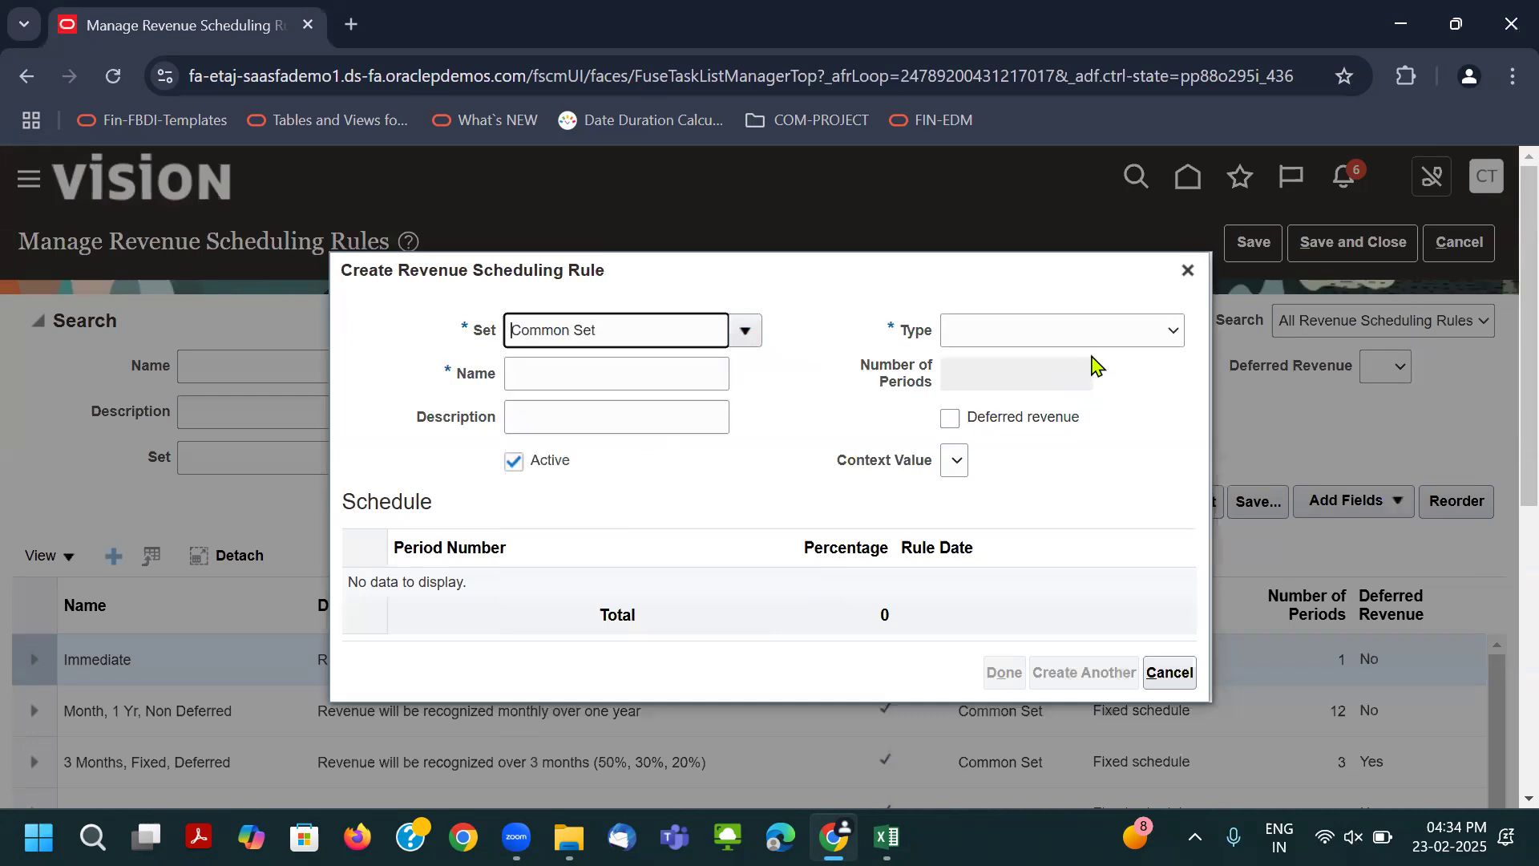
click(1080, 335)
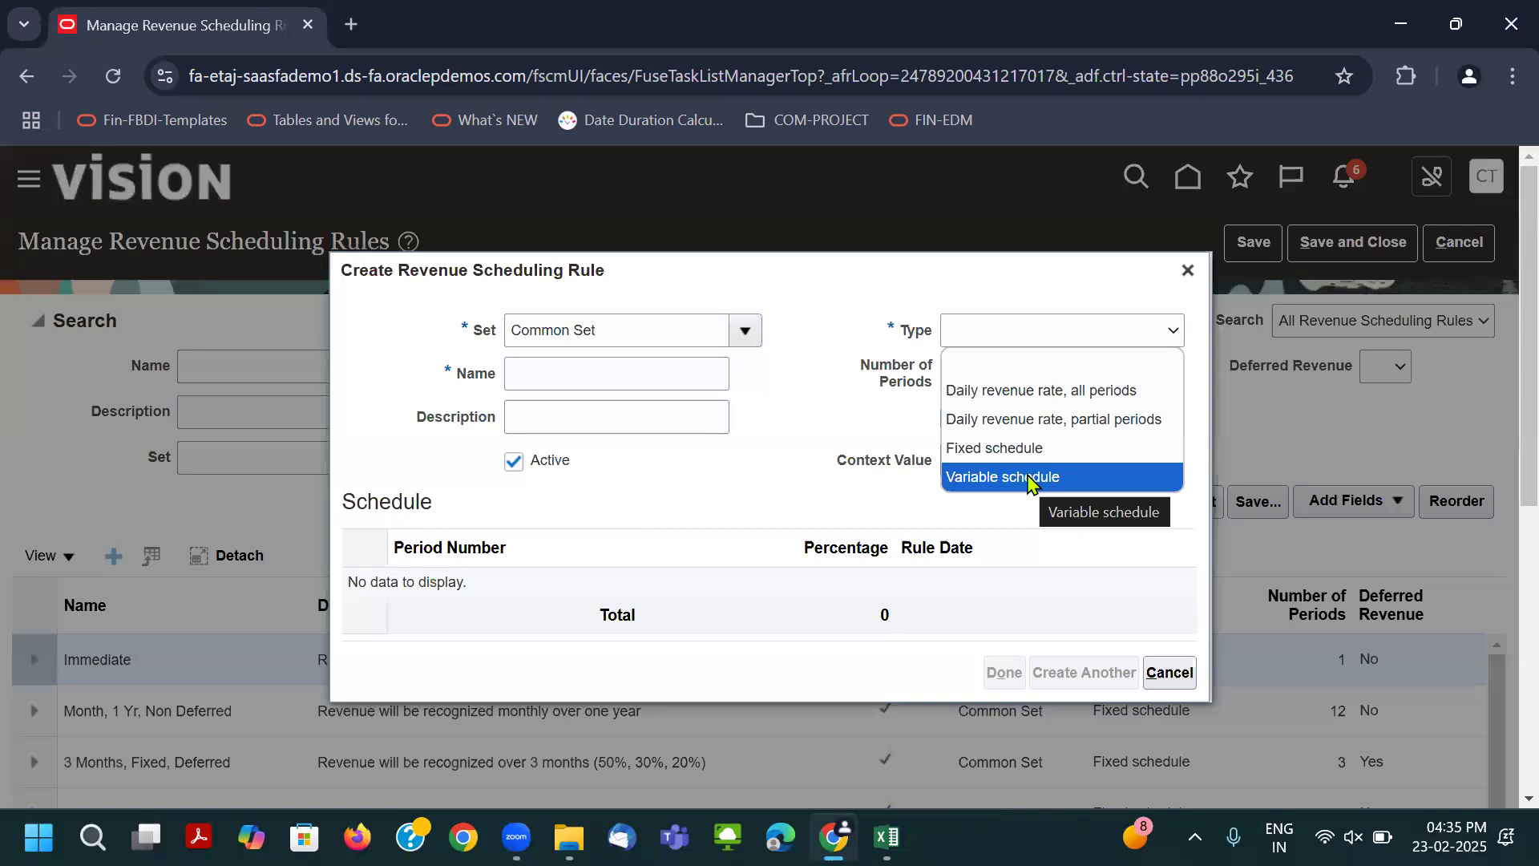
click(1187, 271)
Switch to the Revenue_Recognition_Example workbook in Excel and review the Revenue-Calculation sheet and its list of scheduling rules.
mouse_move(885, 838)
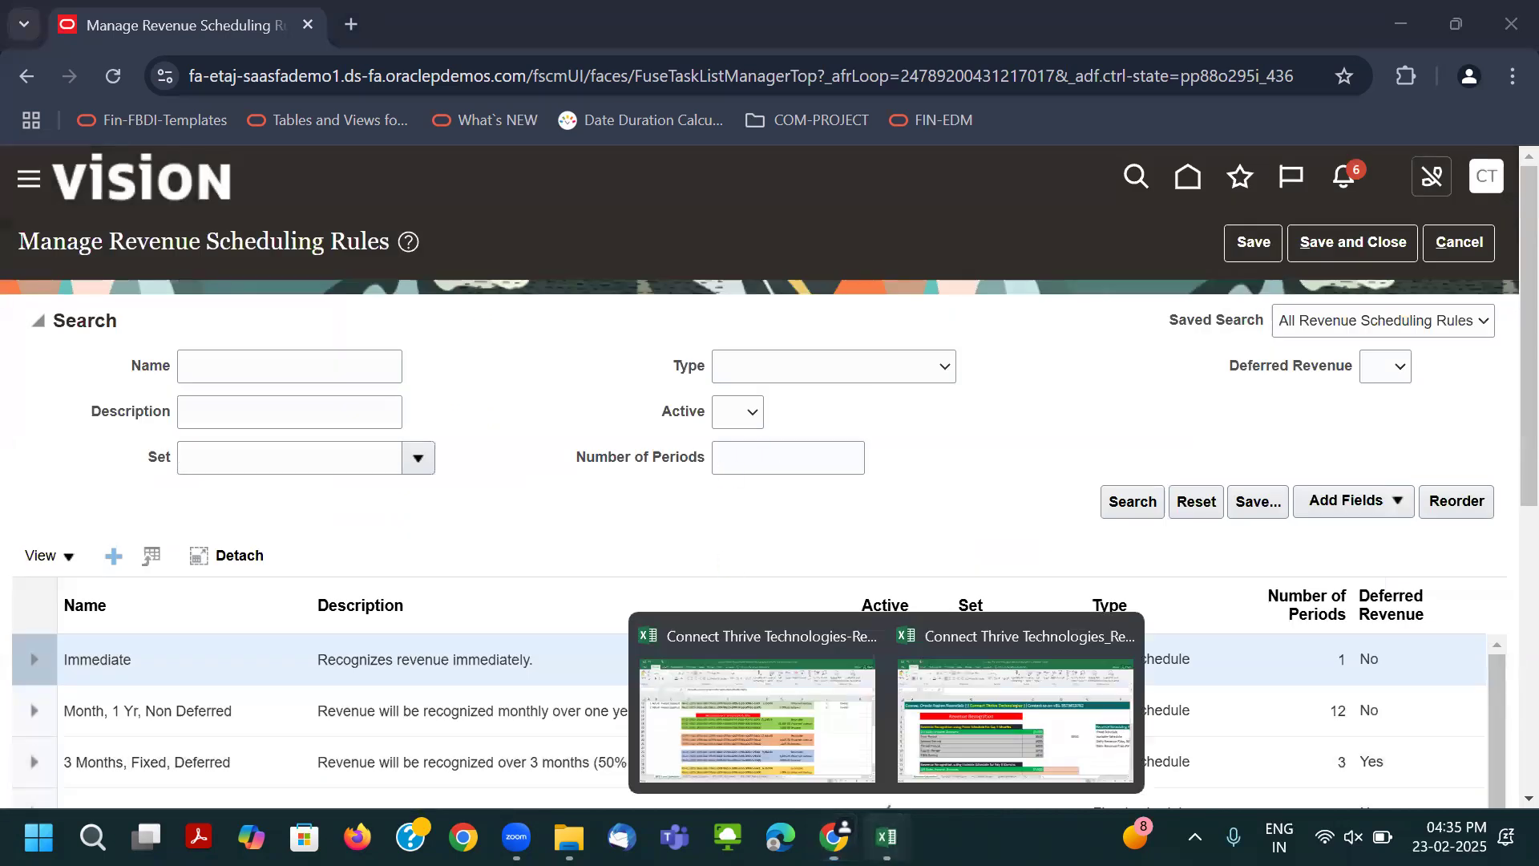
click(955, 717)
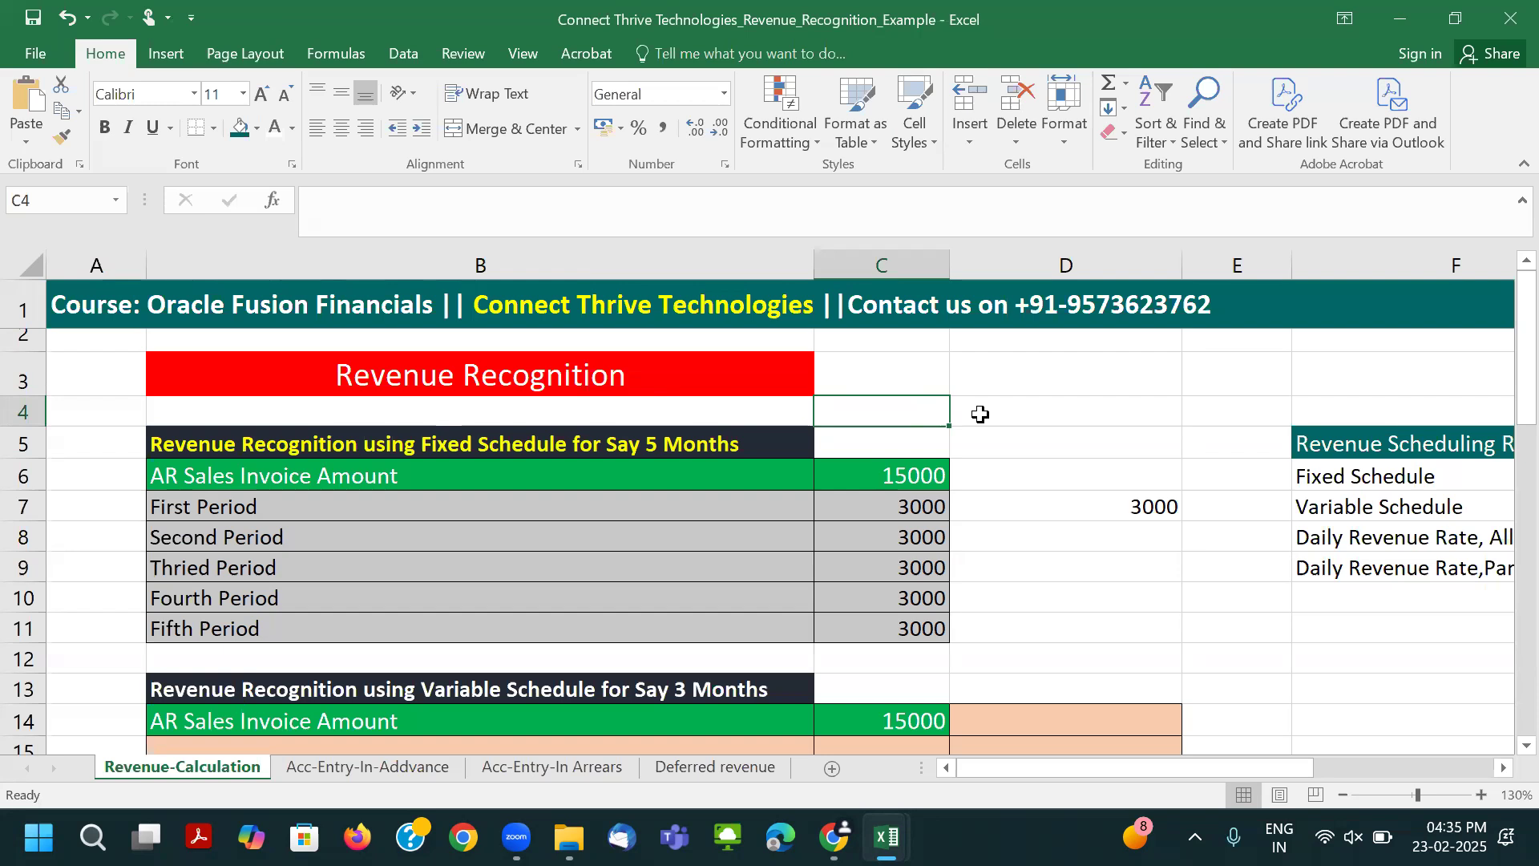
drag(929, 375, 930, 410)
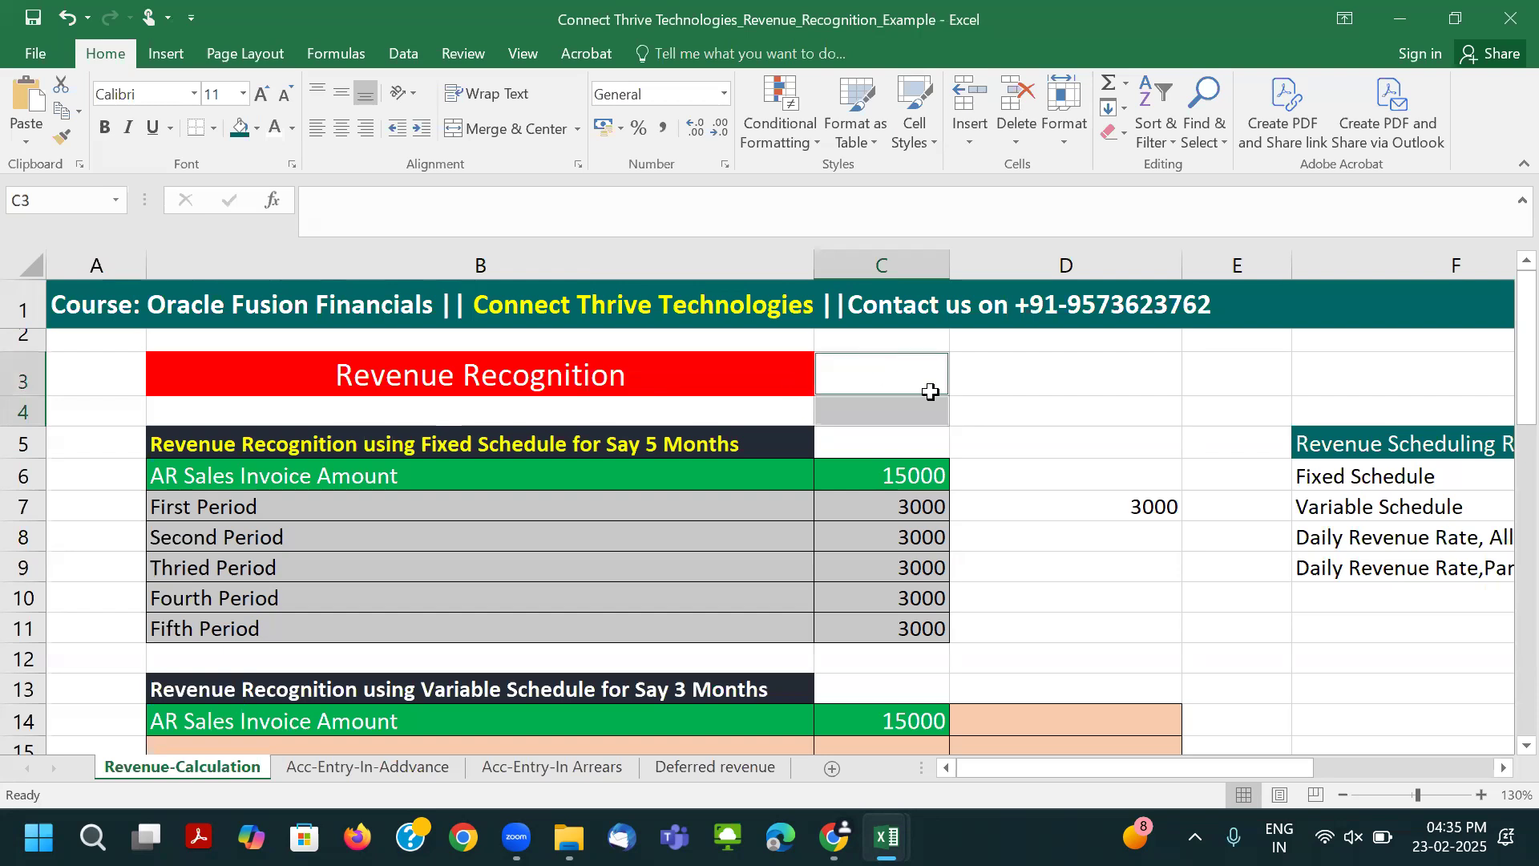
scroll(929, 391, down, 1)
click(892, 394)
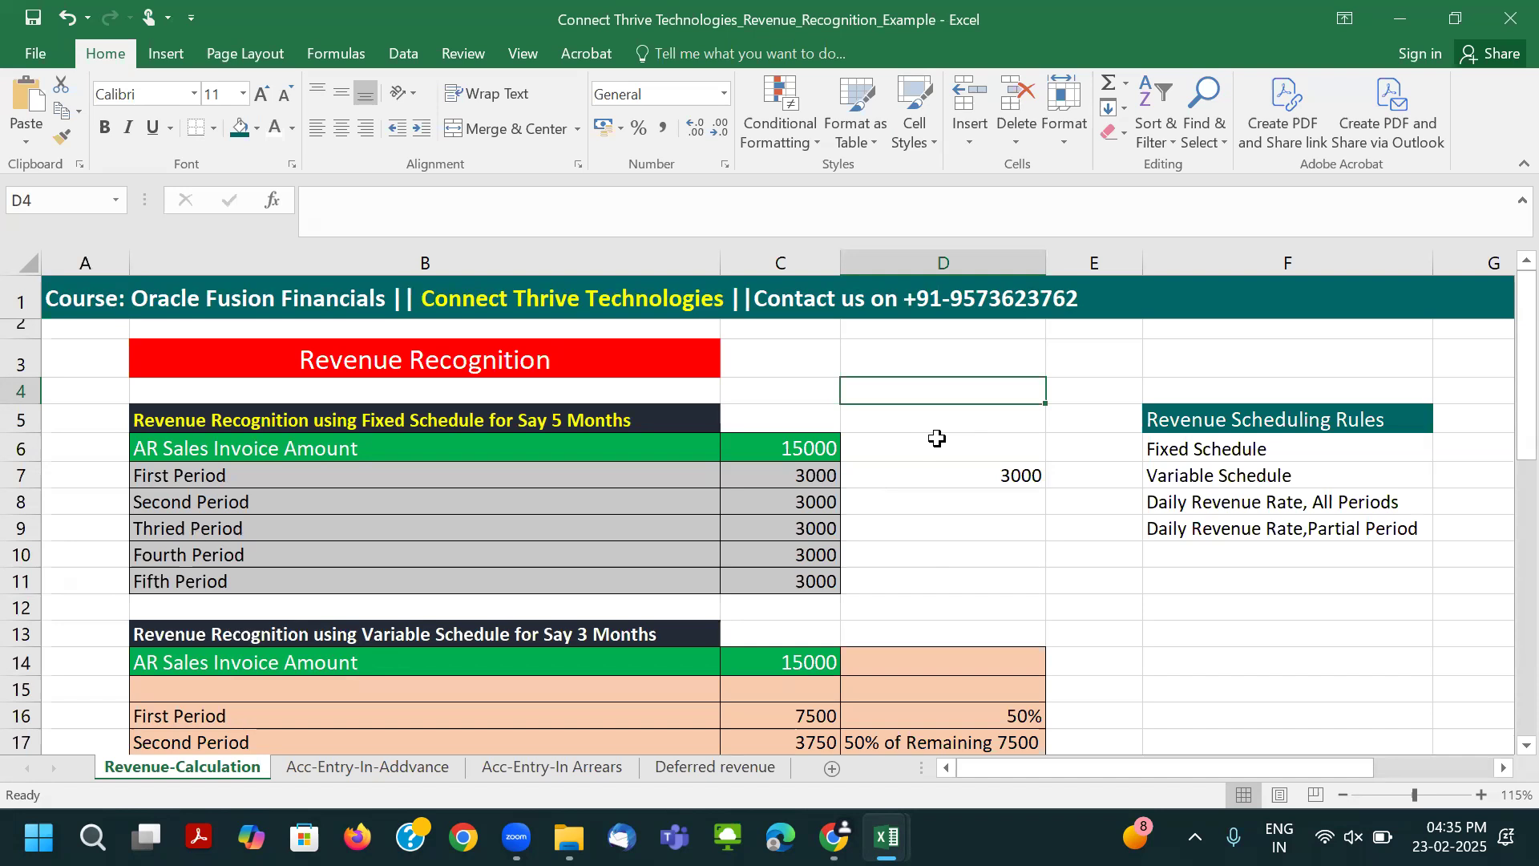
Switch to Chrome and open calix.com in a new tab.
click(835, 836)
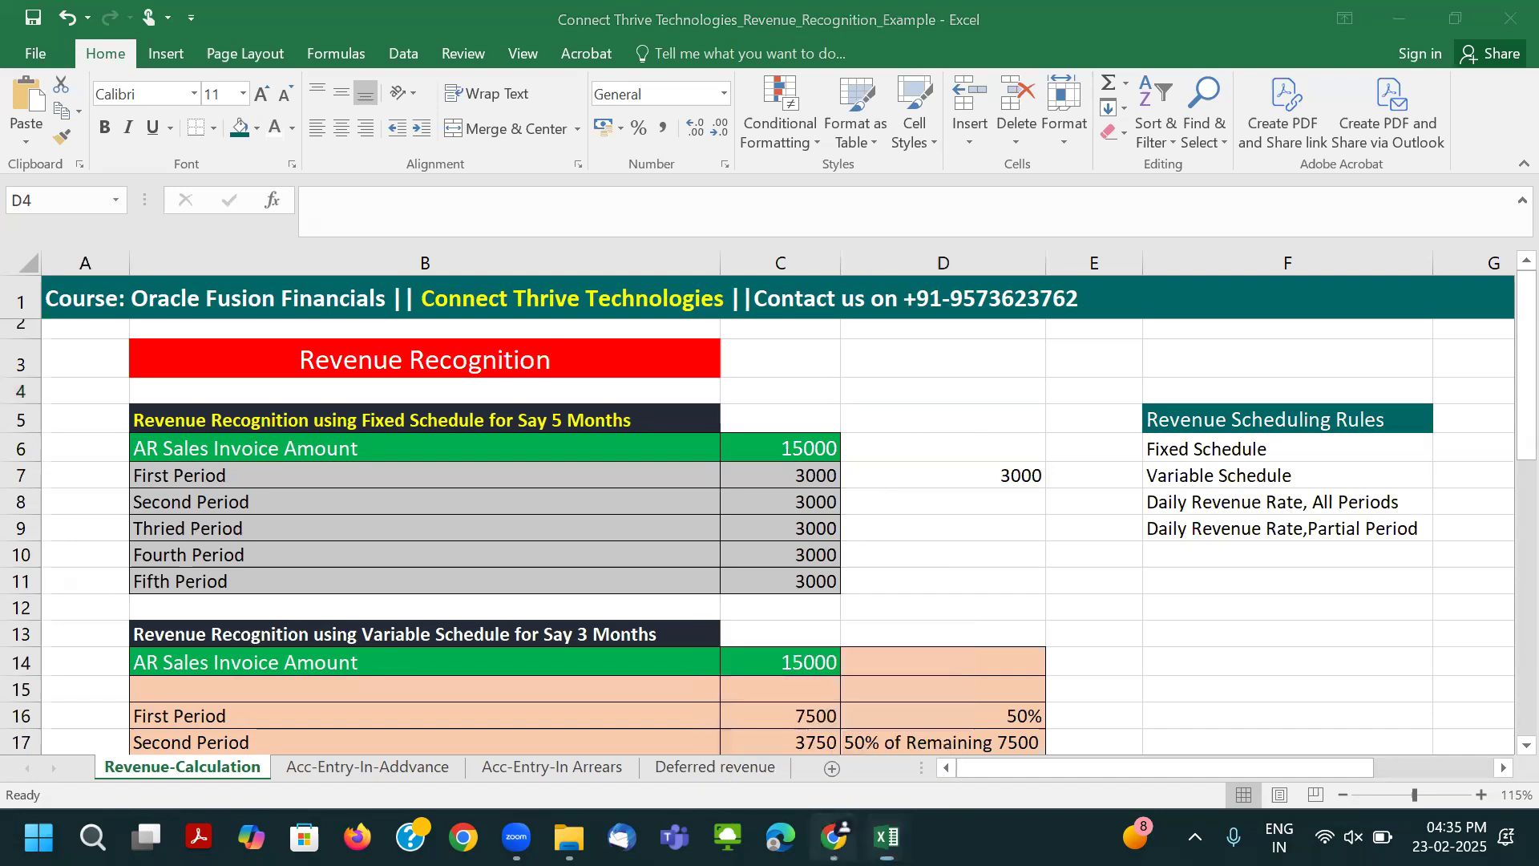
click(354, 24)
text(c)
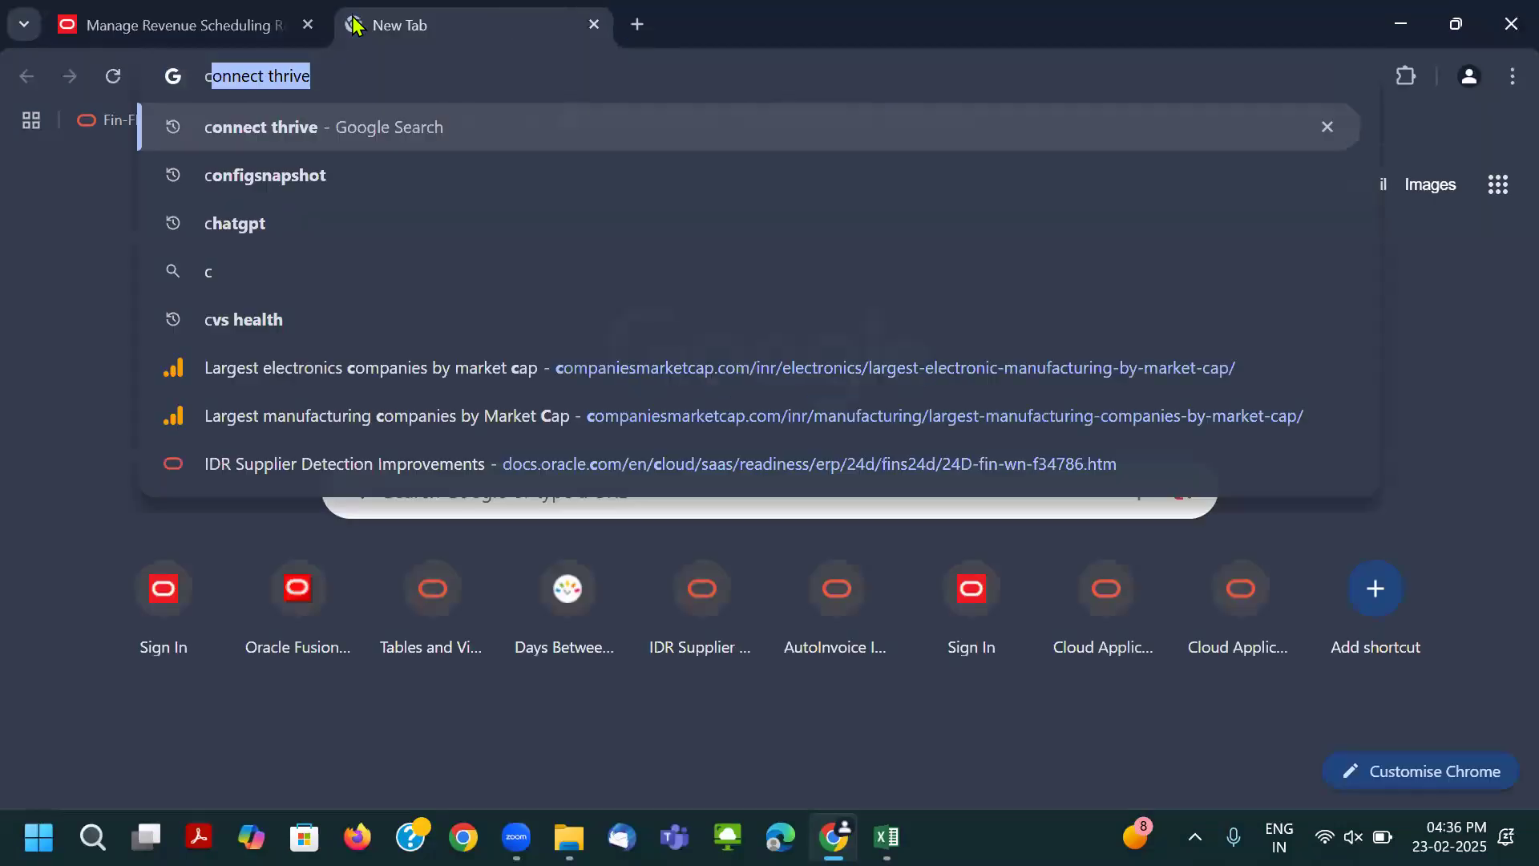
text(a)
key(Return)
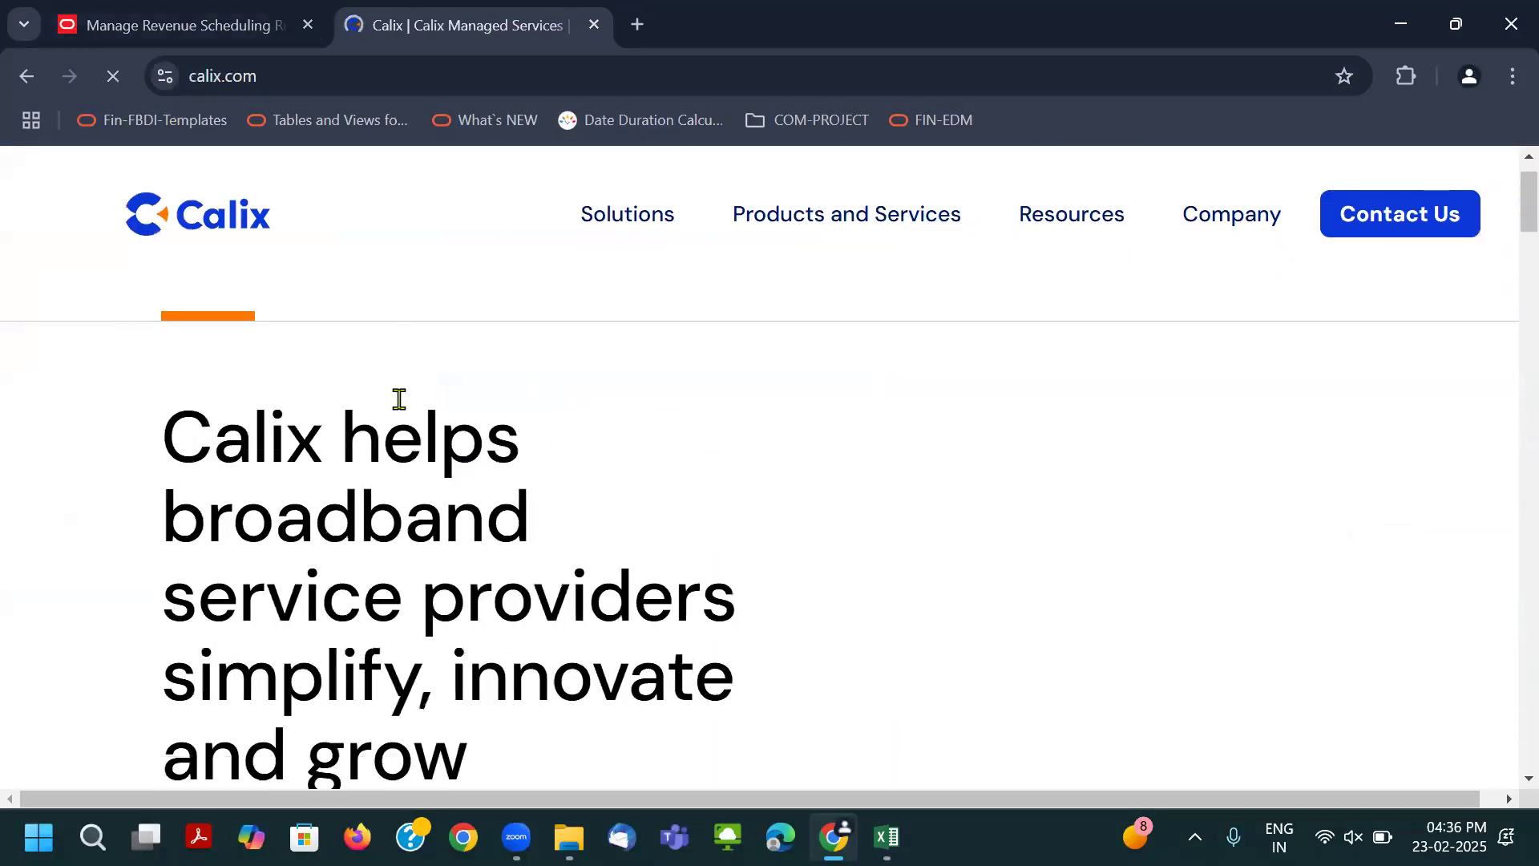
Look through the Calix home page and the Calix Broadband Platform offerings among its products and services.
scroll(399, 398, down, 6)
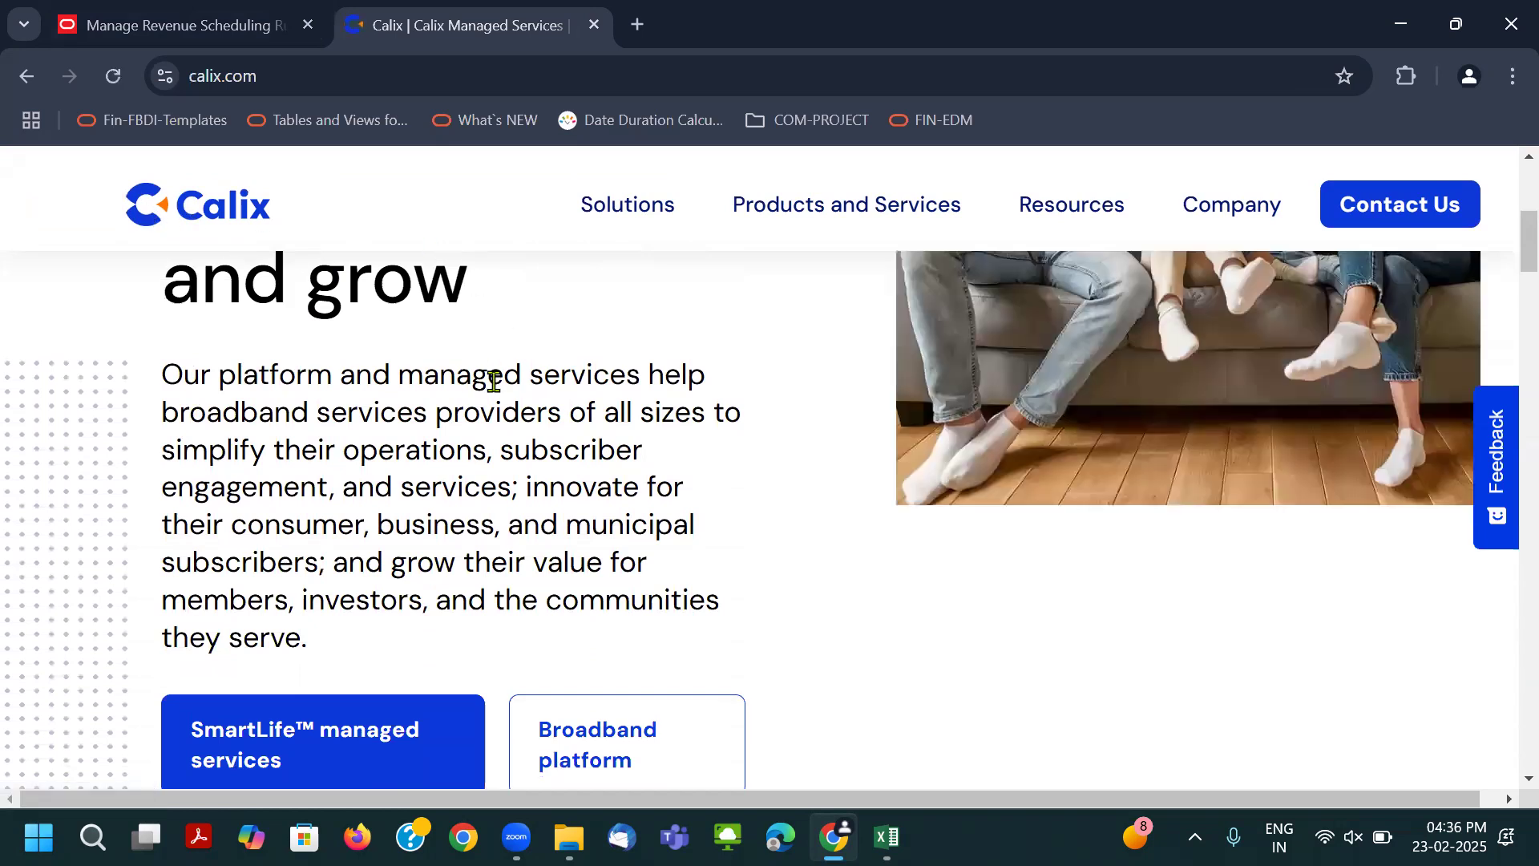
scroll(494, 381, down, 10)
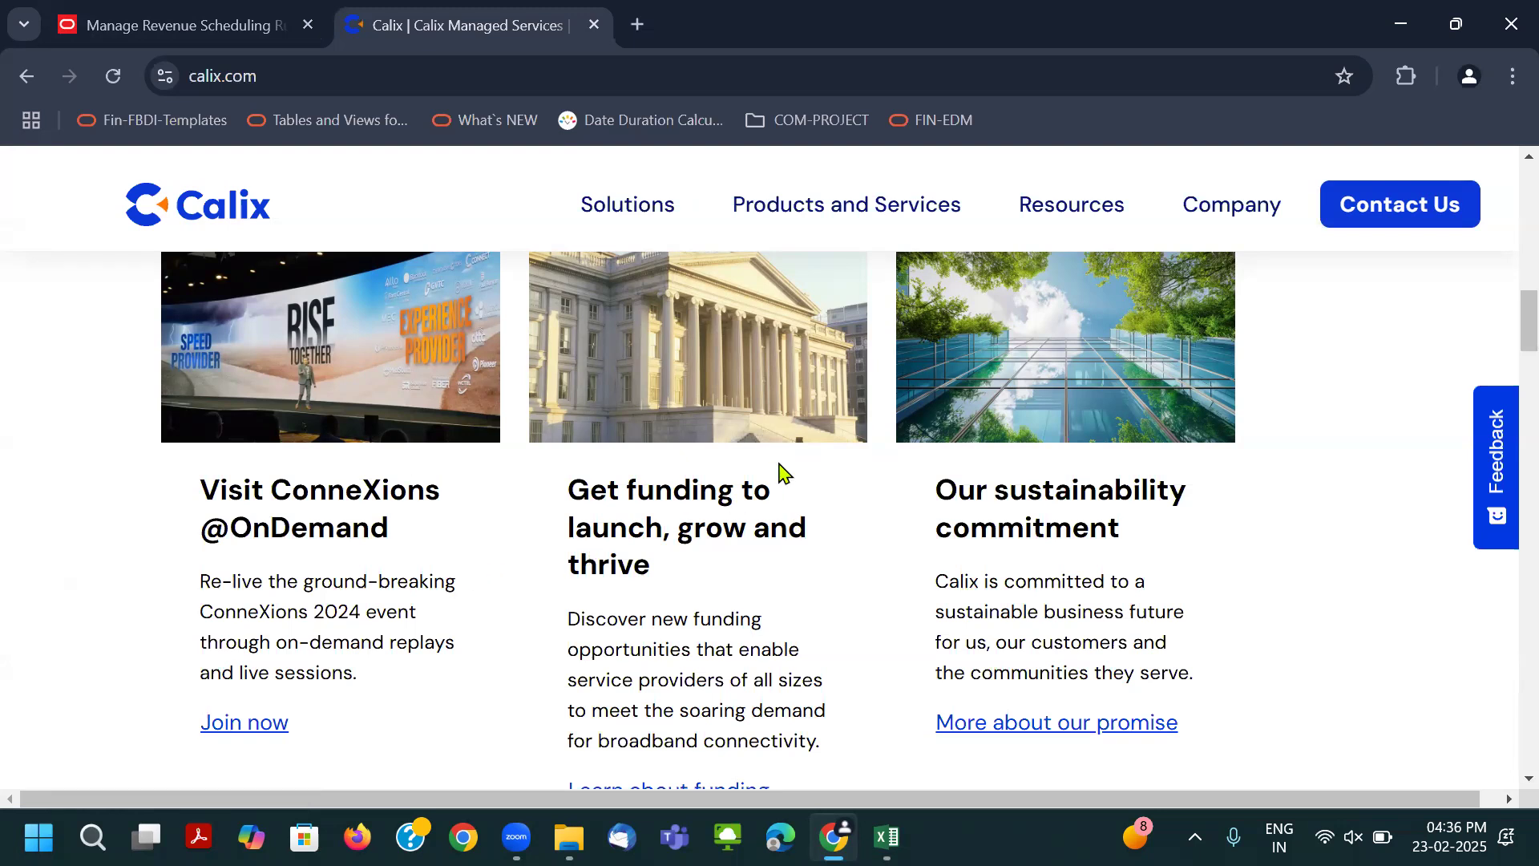
mouse_move(814, 206)
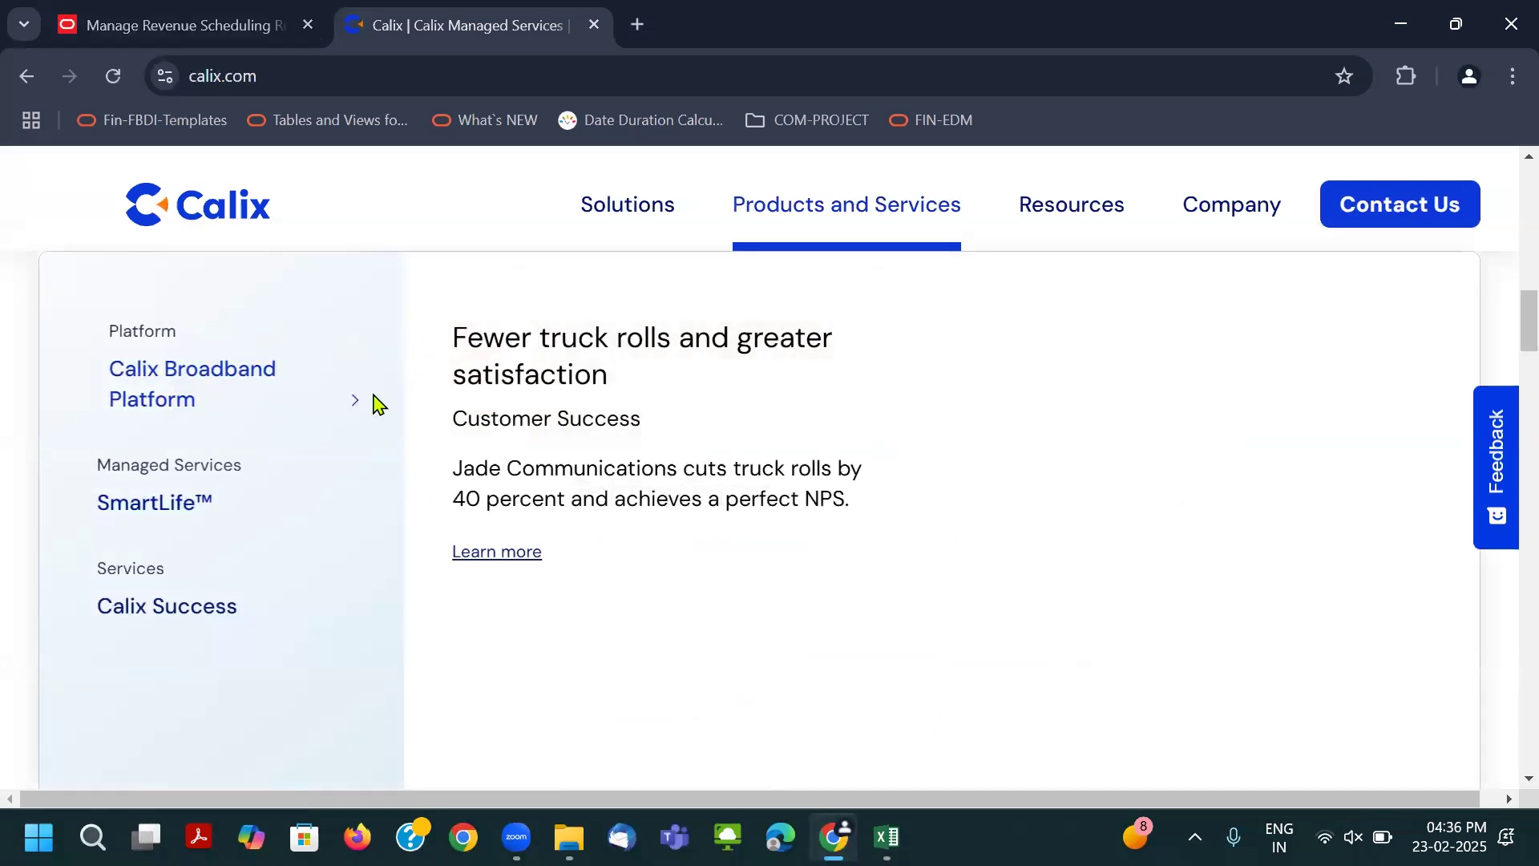
click(361, 417)
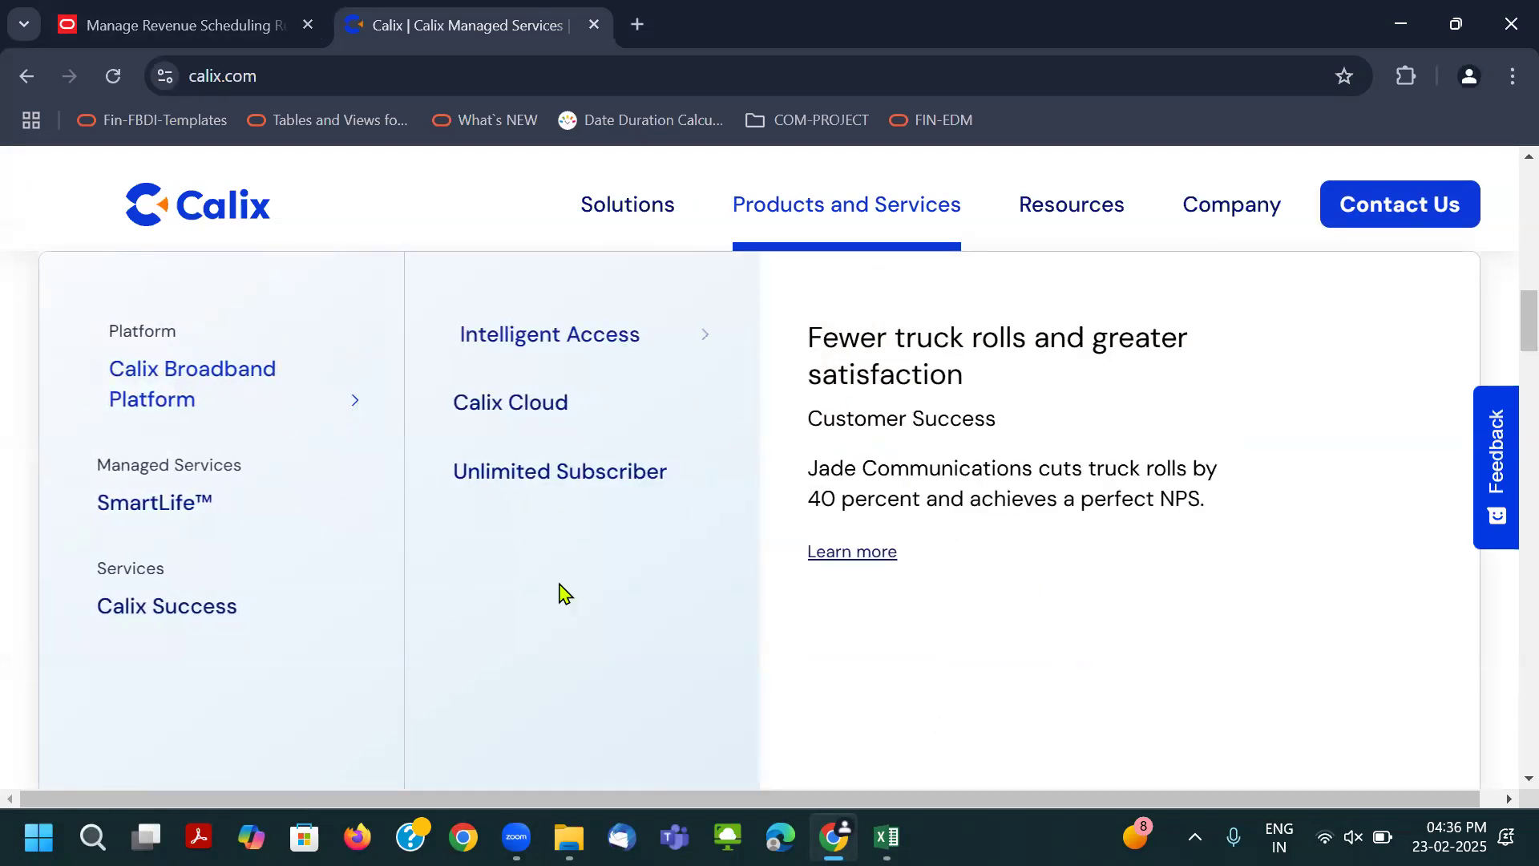
Search for airtel in a new tab and open the official Airtel website.
click(637, 24)
text(airtel)
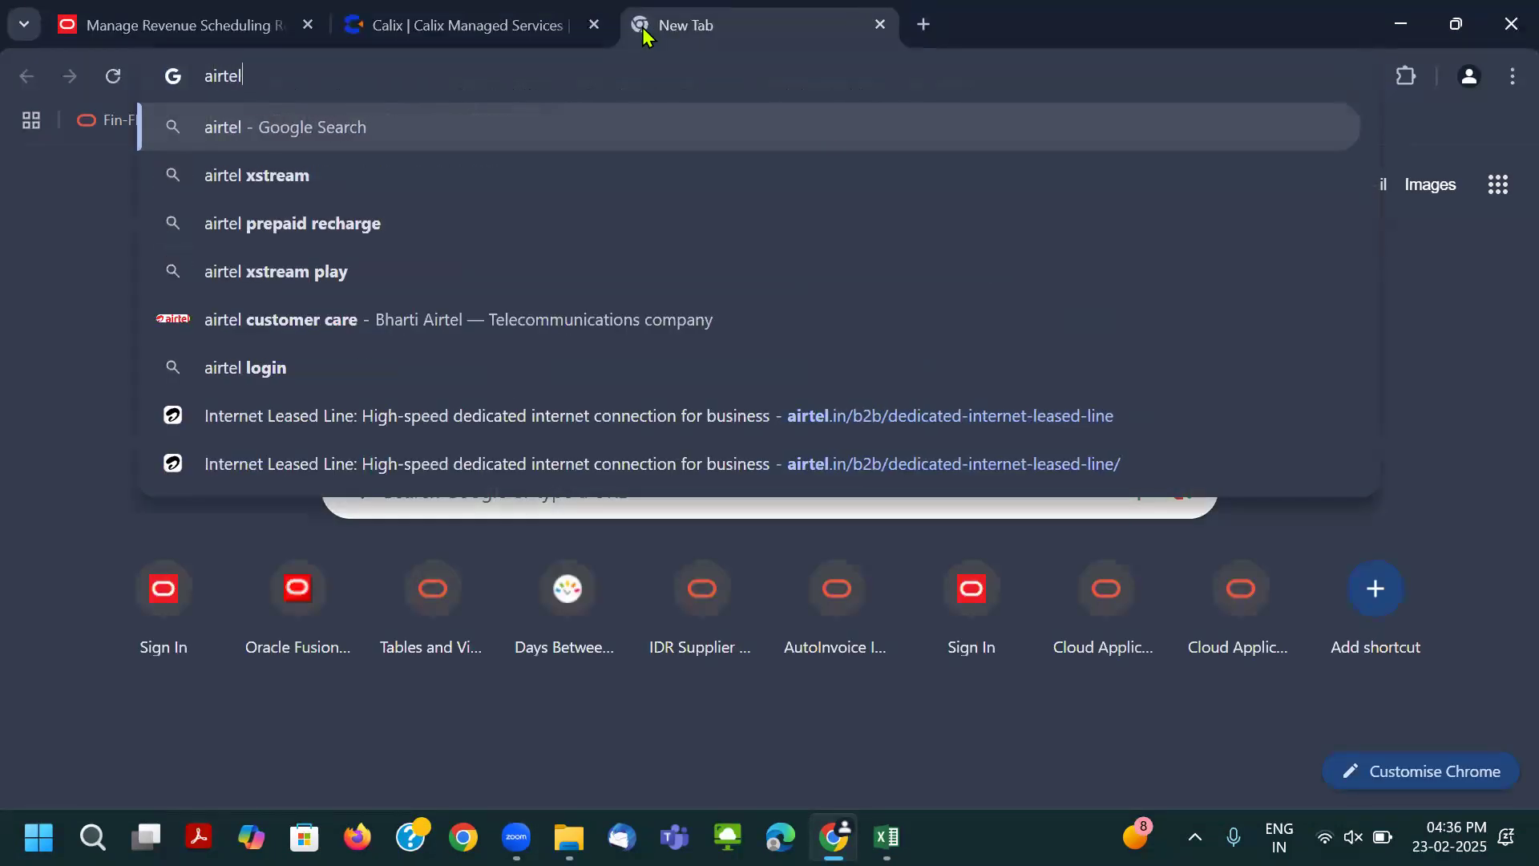
key(Return)
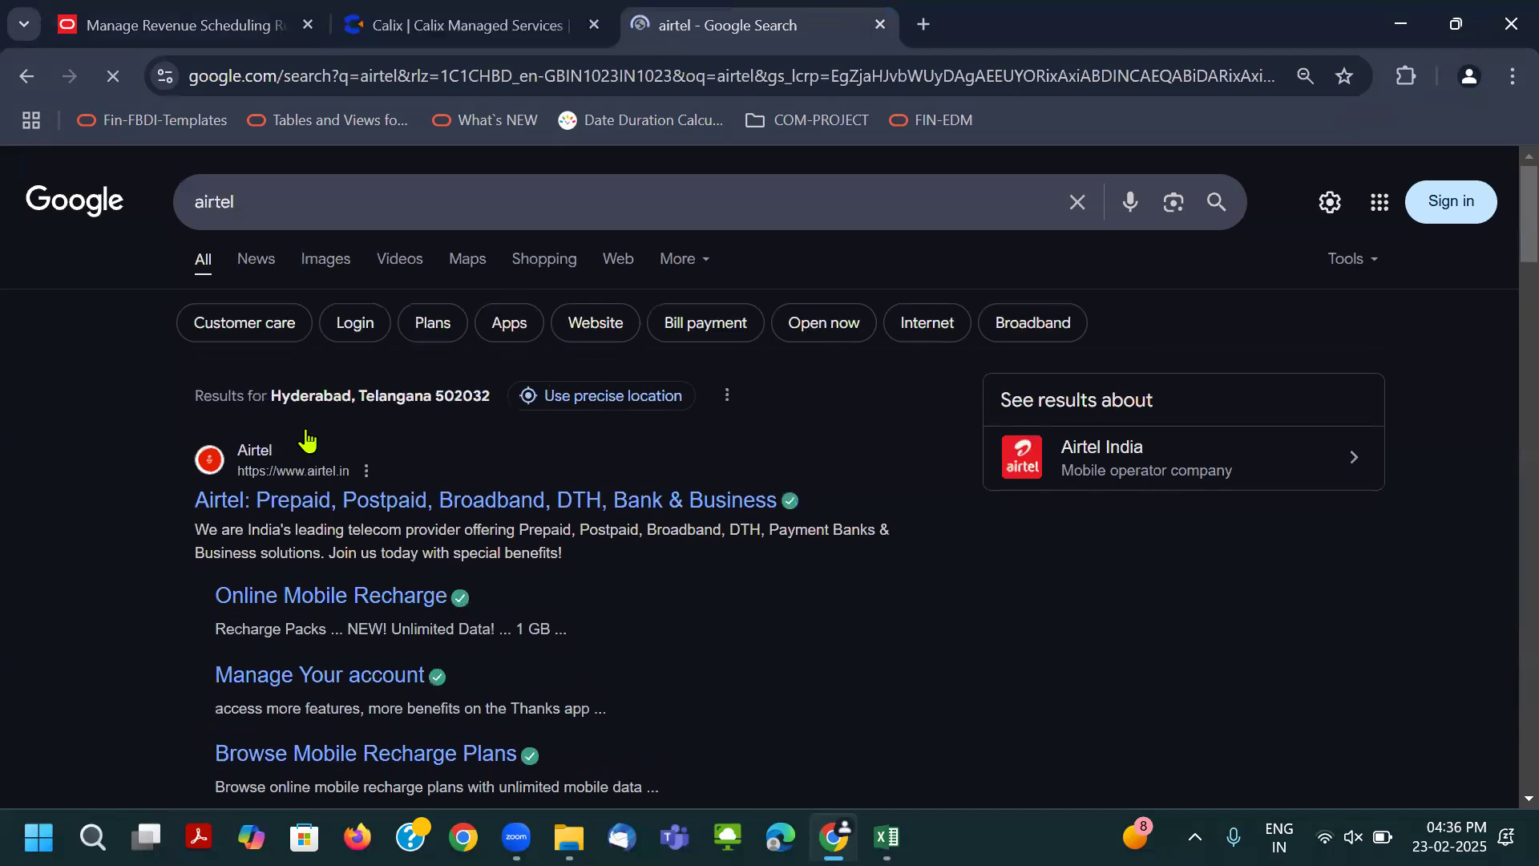
click(663, 501)
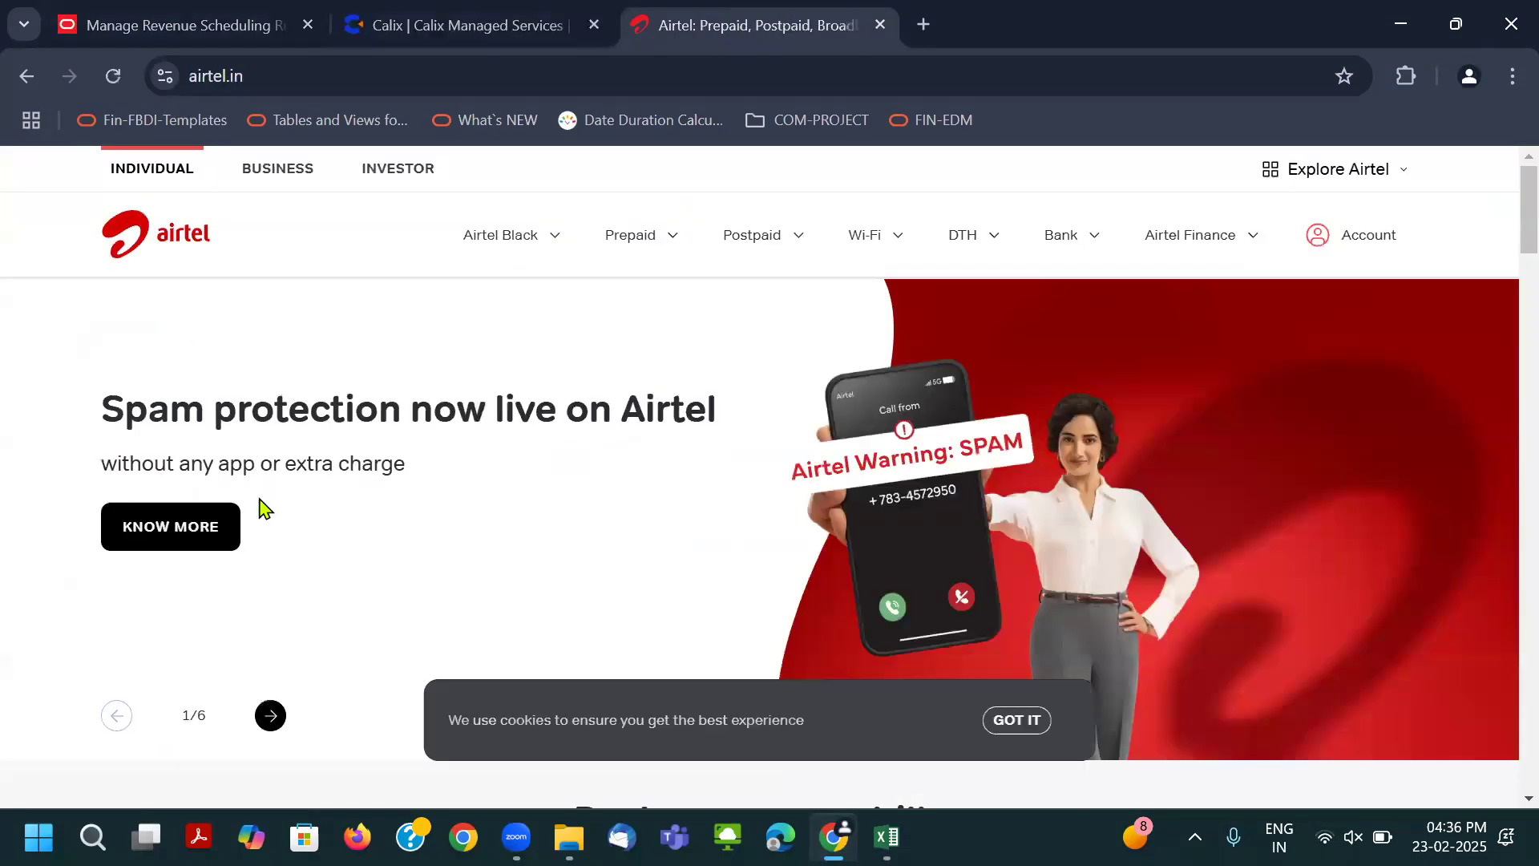
Open Airtel's prepaid recharge page, and from there the page listing the prepaid mobile plans.
mouse_move(634, 241)
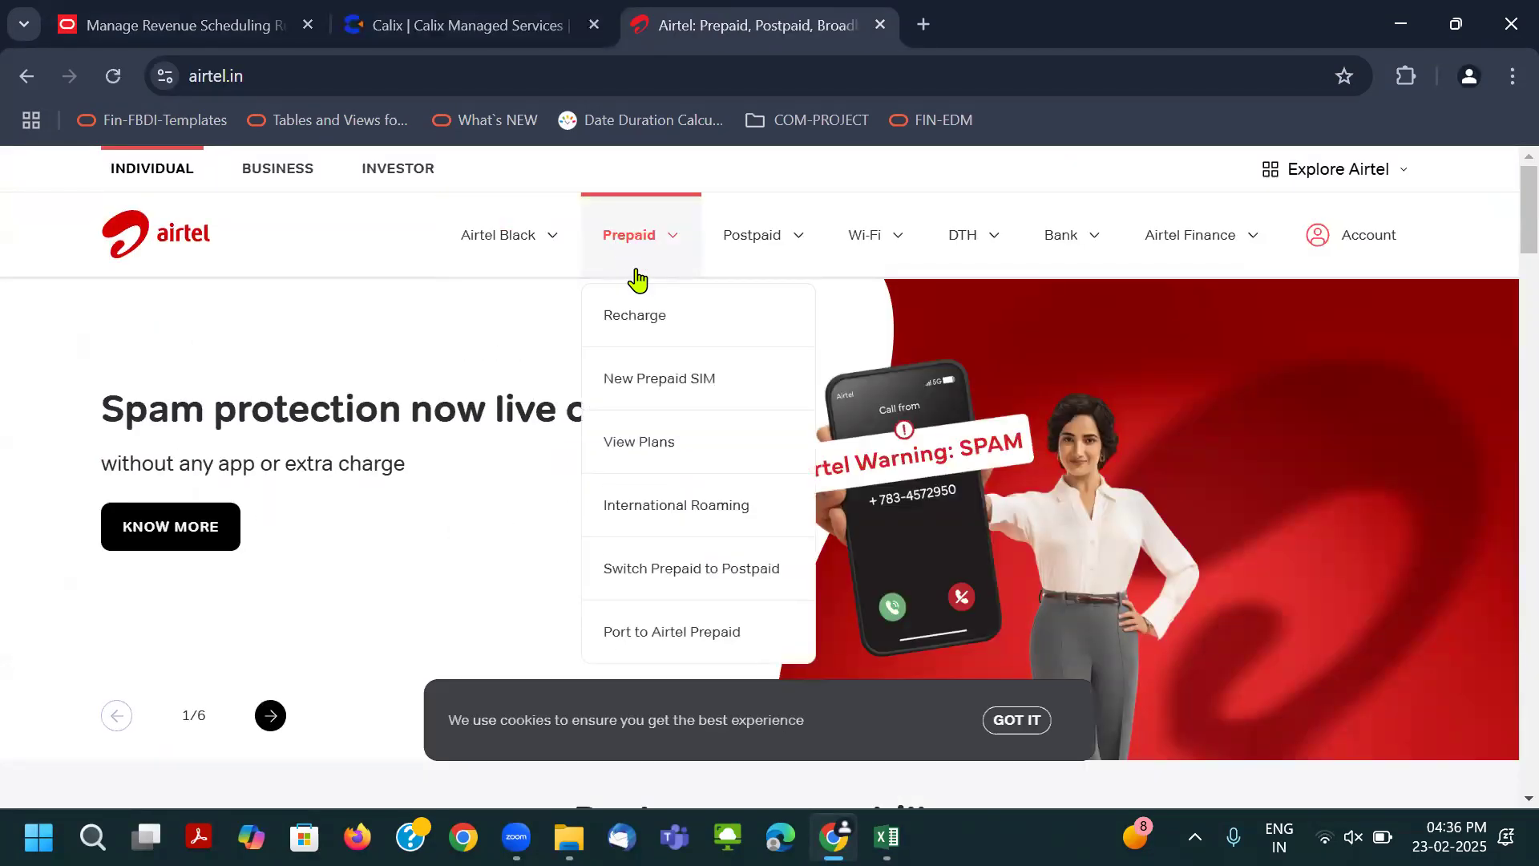
click(651, 321)
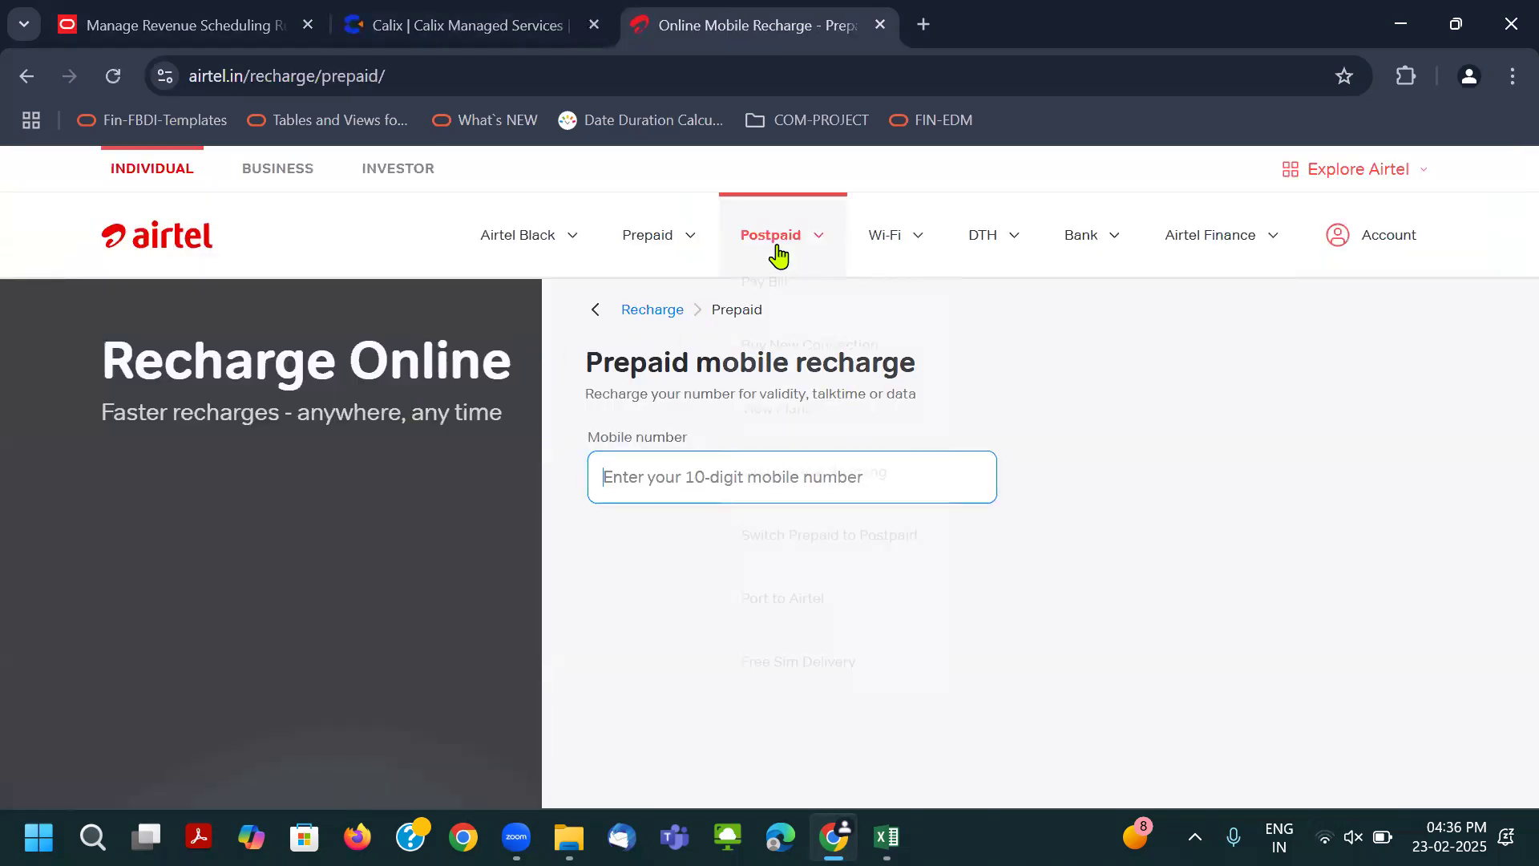
mouse_move(687, 252)
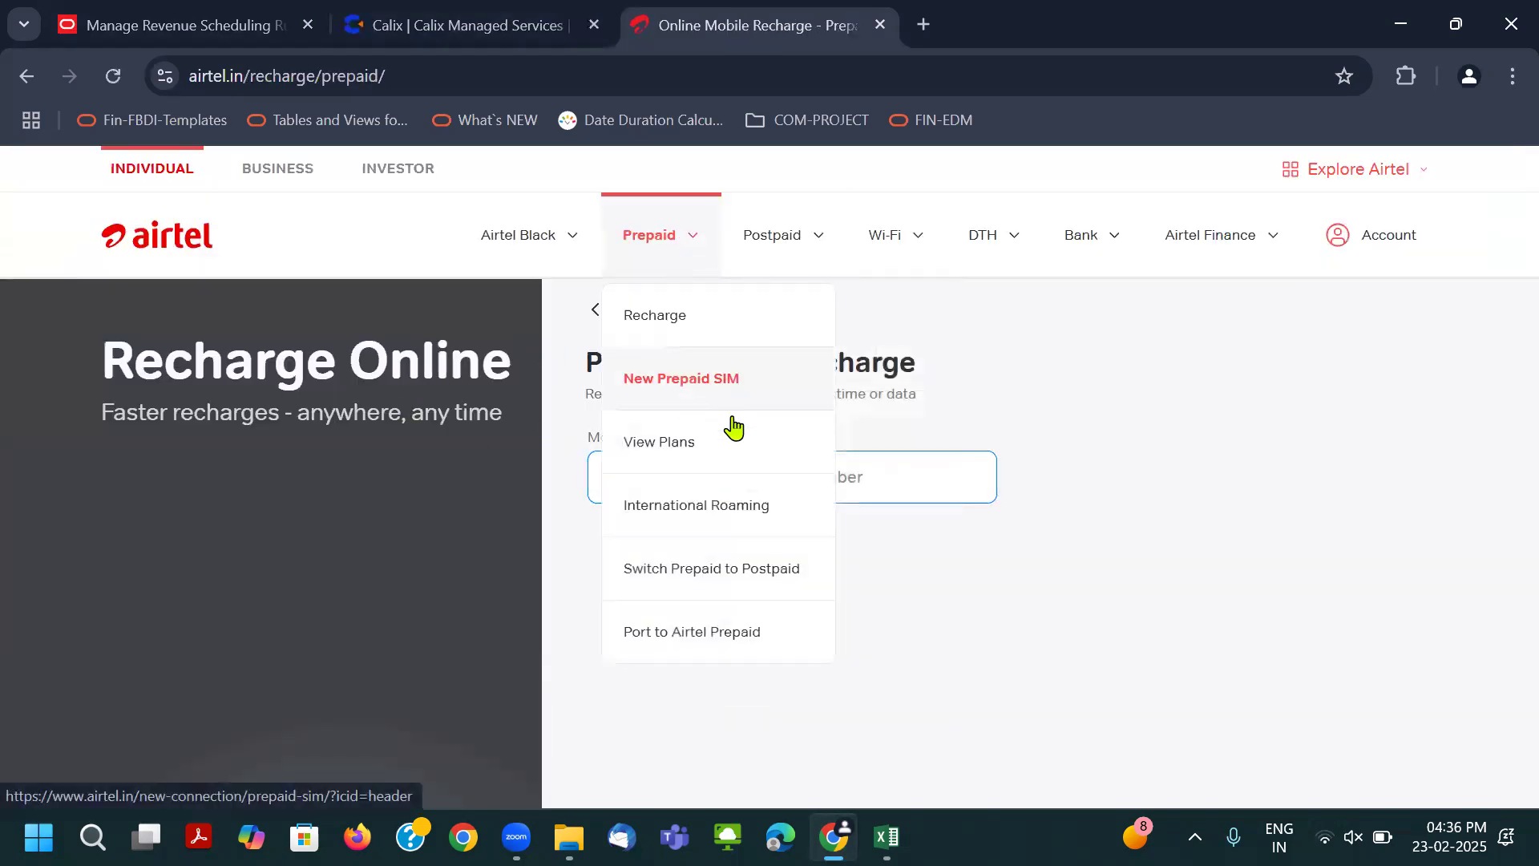
click(798, 460)
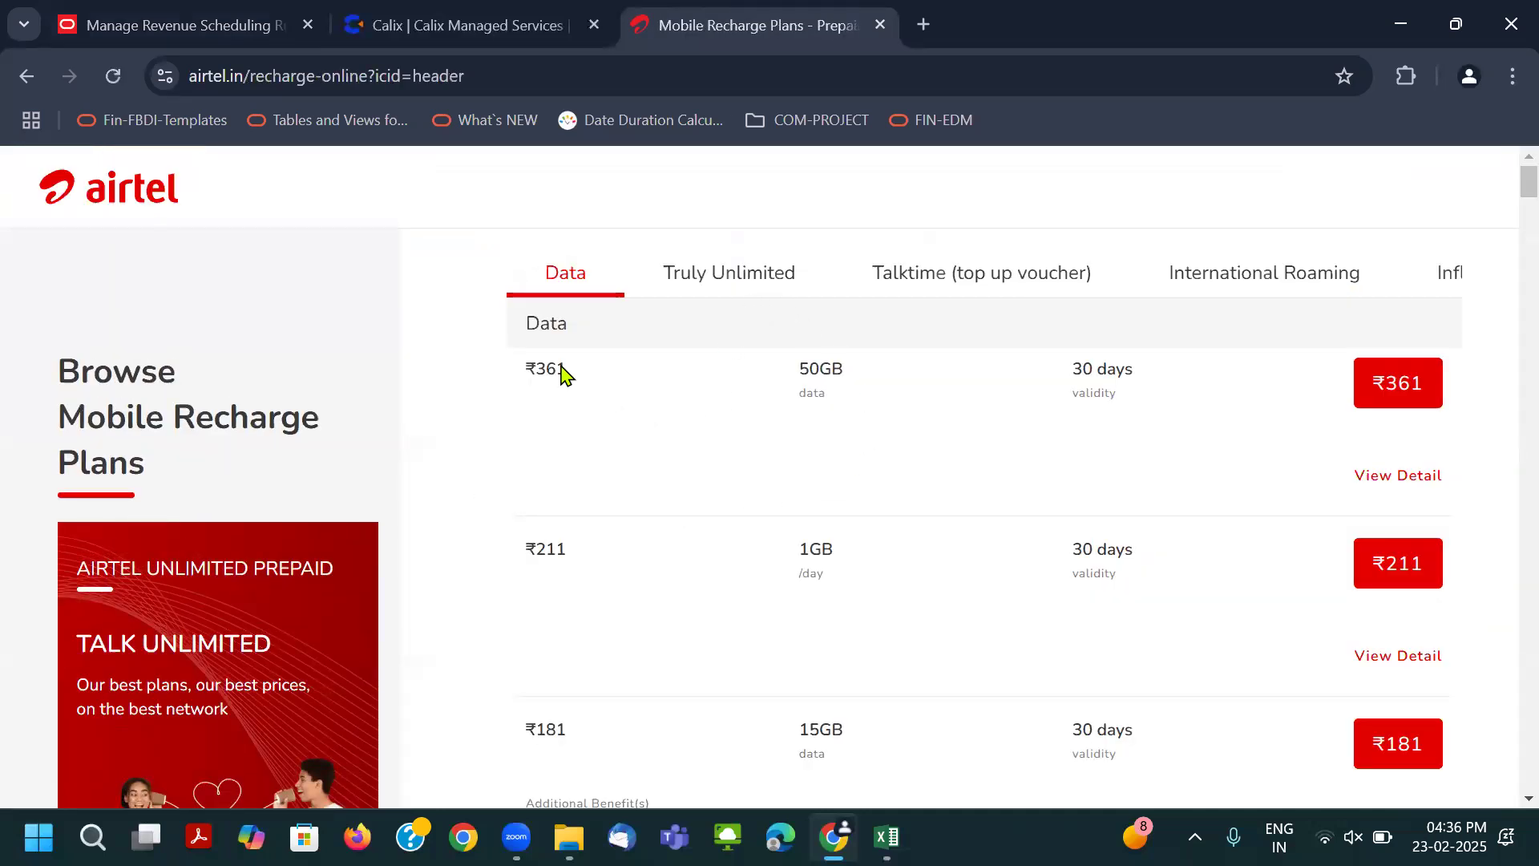
Browse the Truly Unlimited, Talktime and International Roaming recharge plans, and return to the Data plans.
click(756, 287)
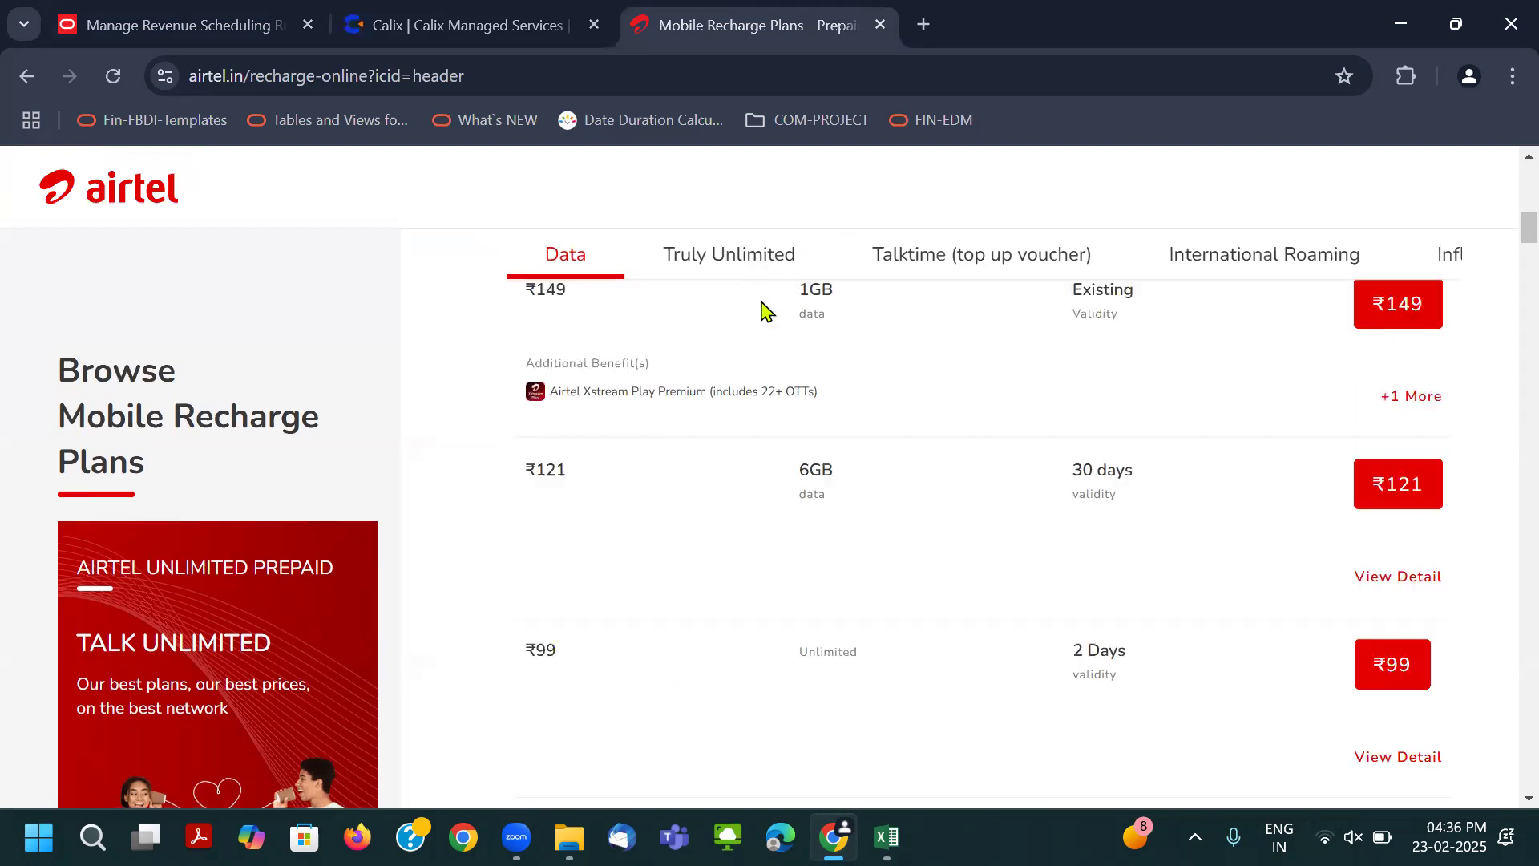
click(963, 273)
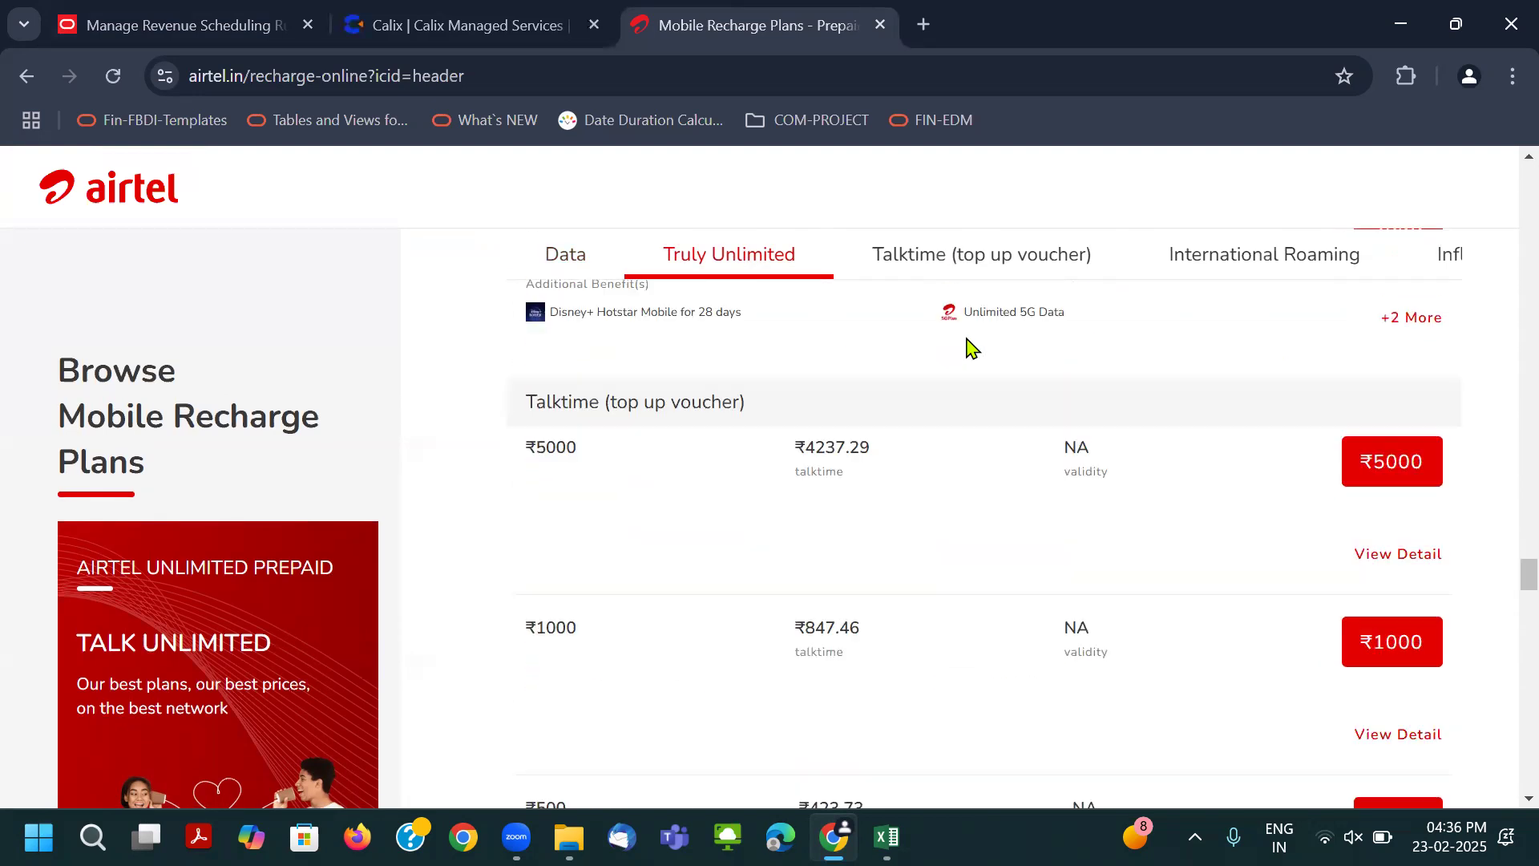
click(1237, 272)
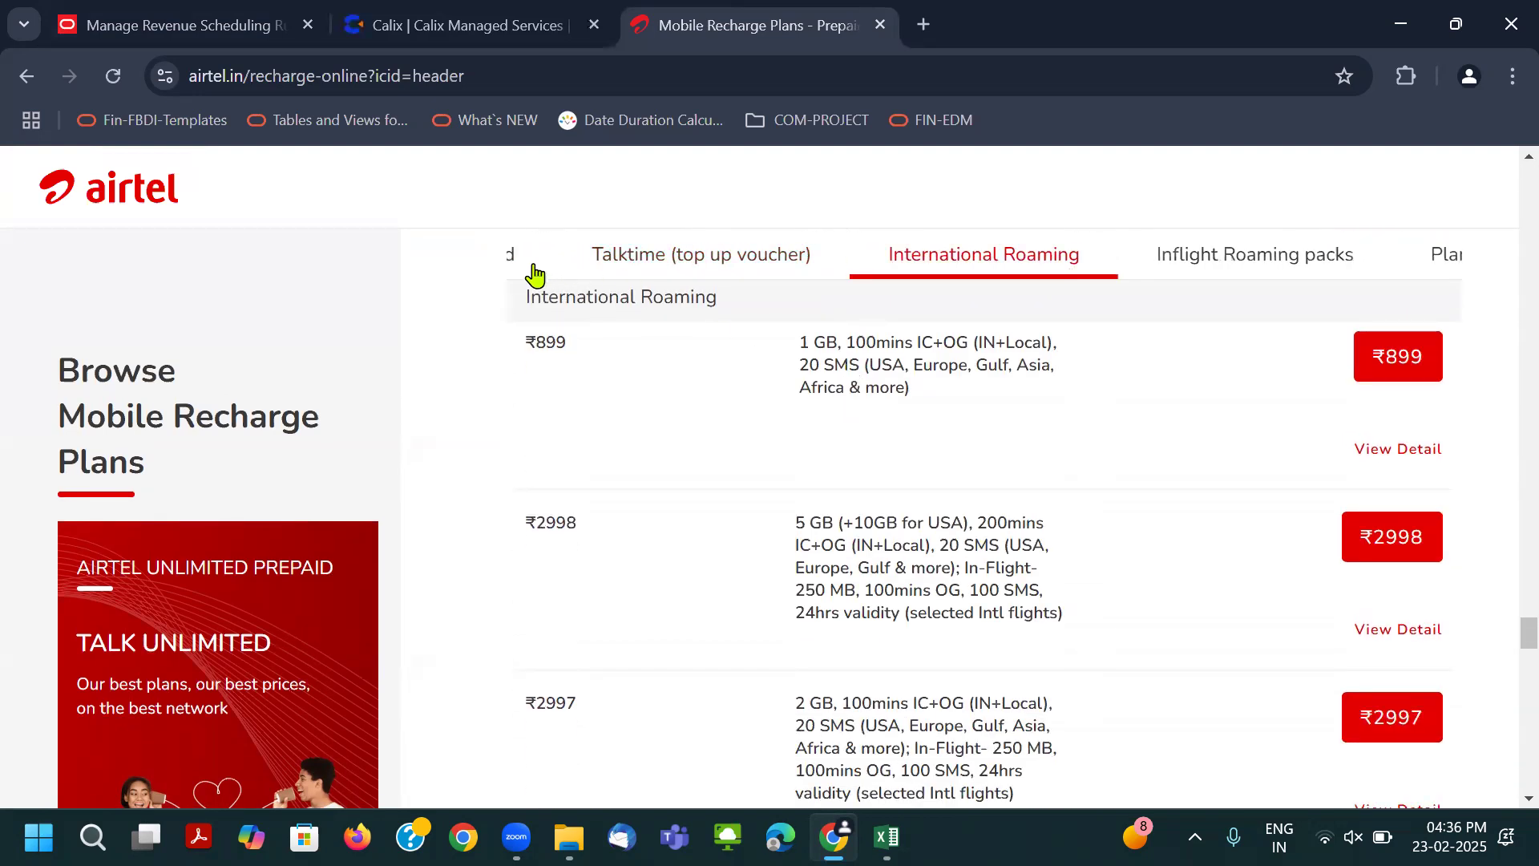
click(513, 265)
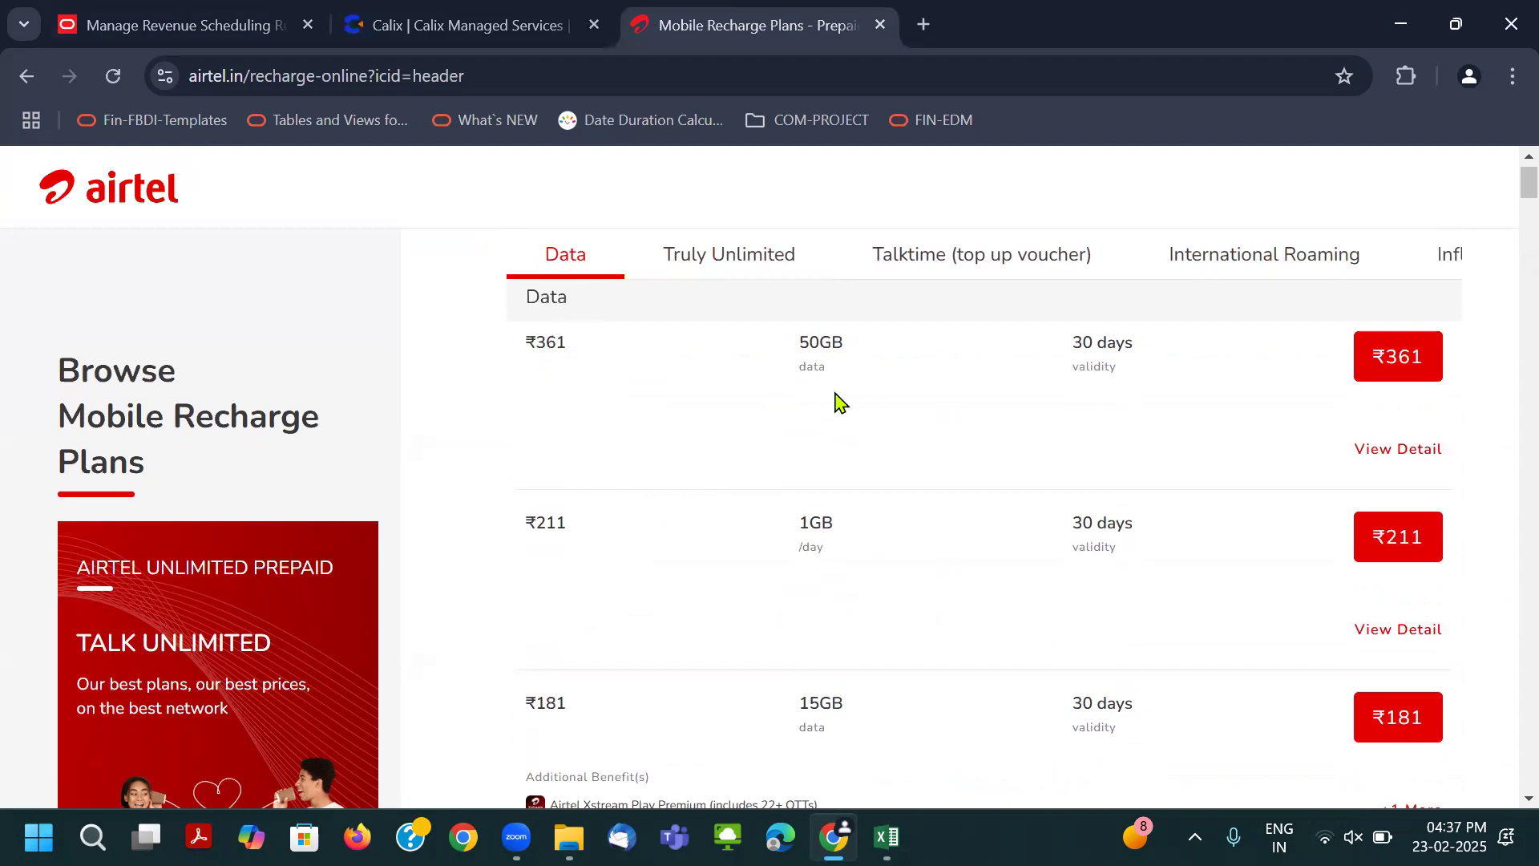
Examine the prices and validity periods of the Data and Truly Unlimited recharge plans.
scroll(881, 519, down, 5)
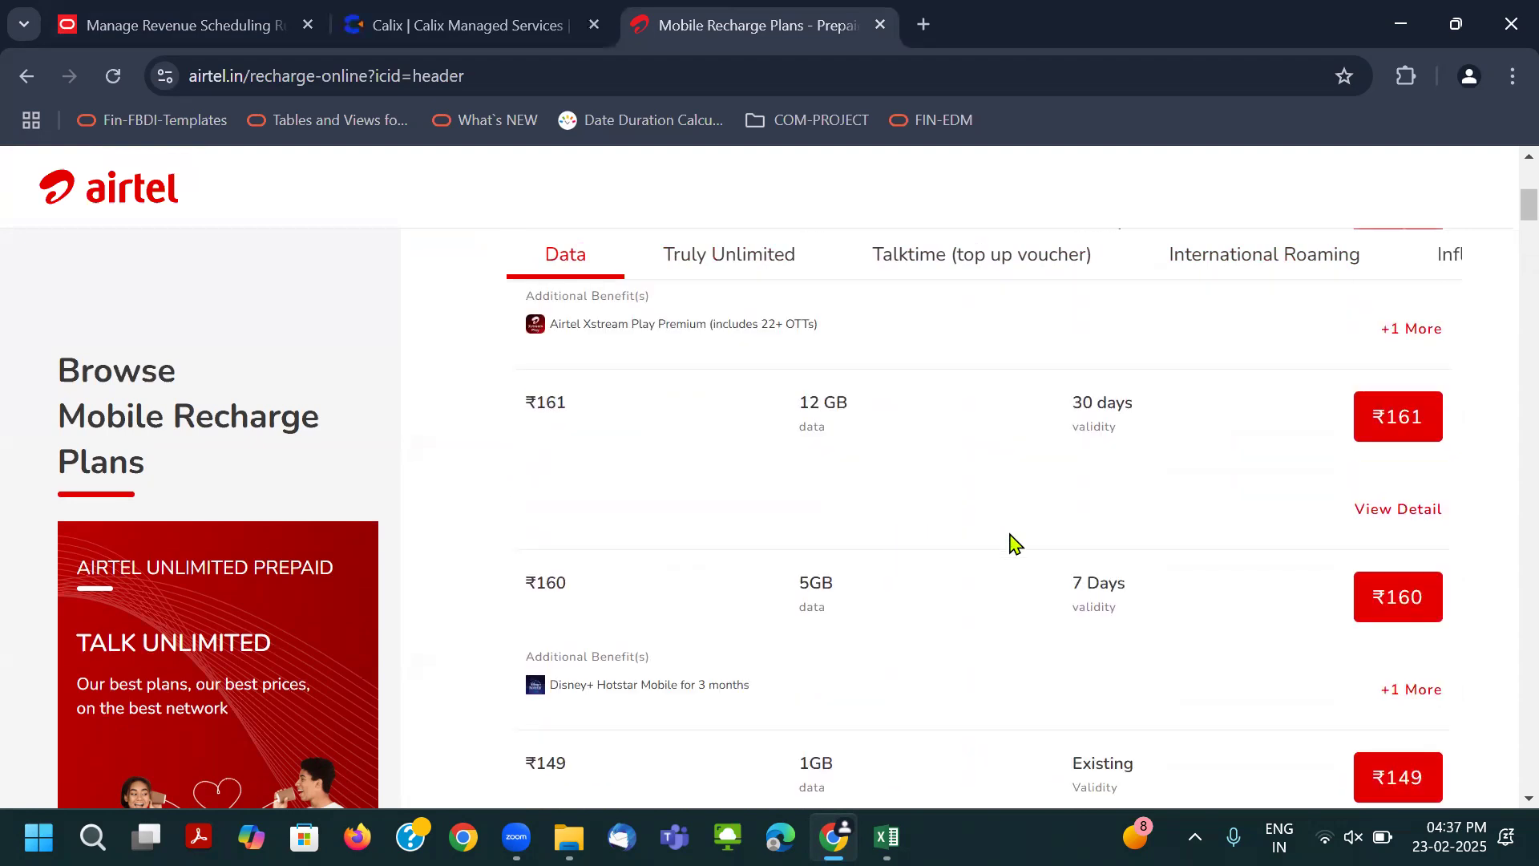
scroll(1042, 562, down, 3)
scroll(946, 607, down, 15)
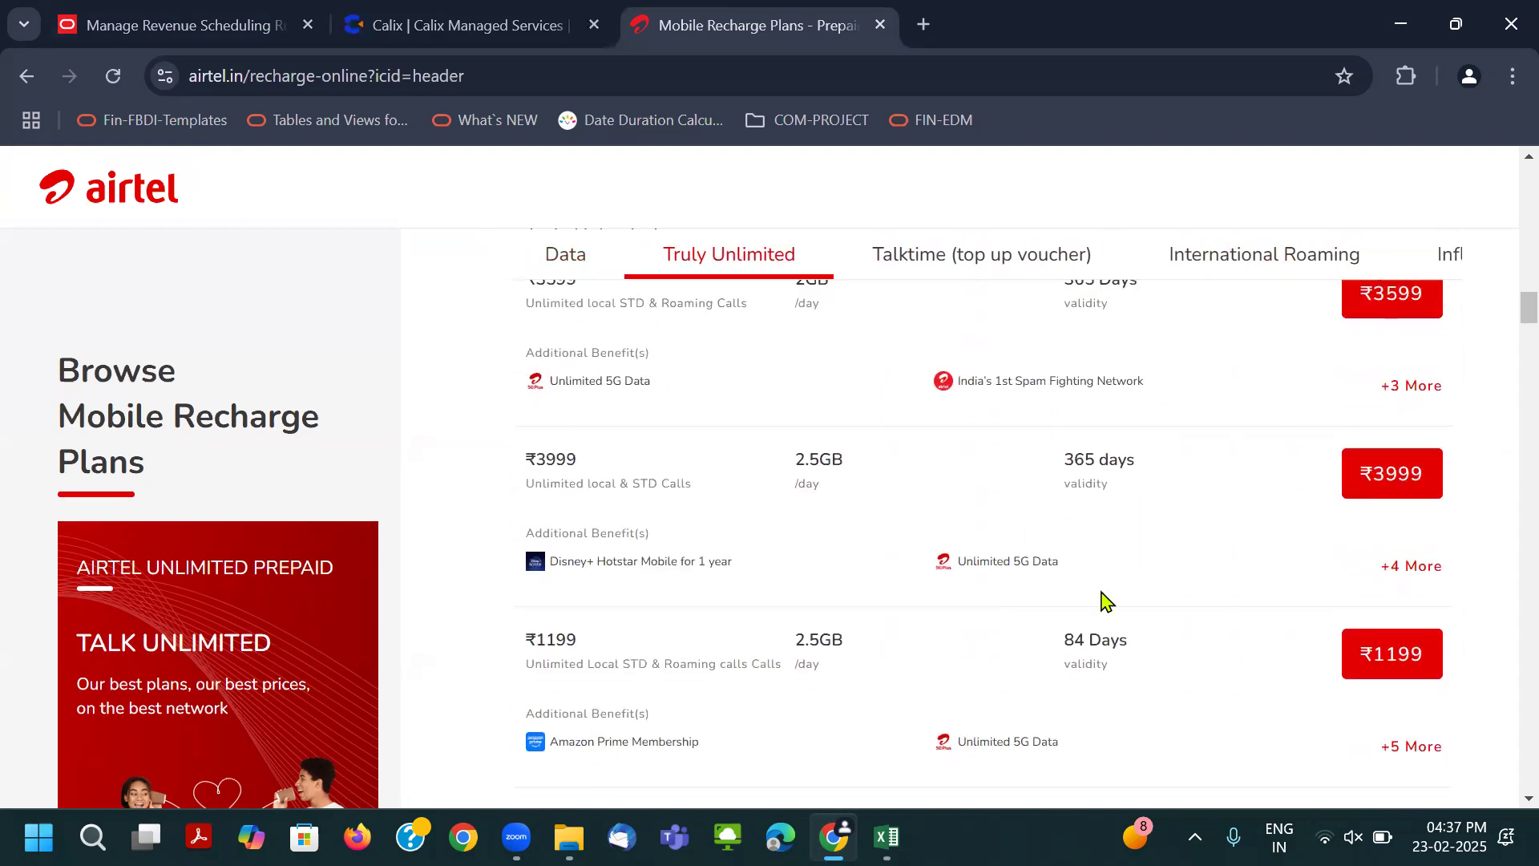
scroll(1074, 641, down, 2)
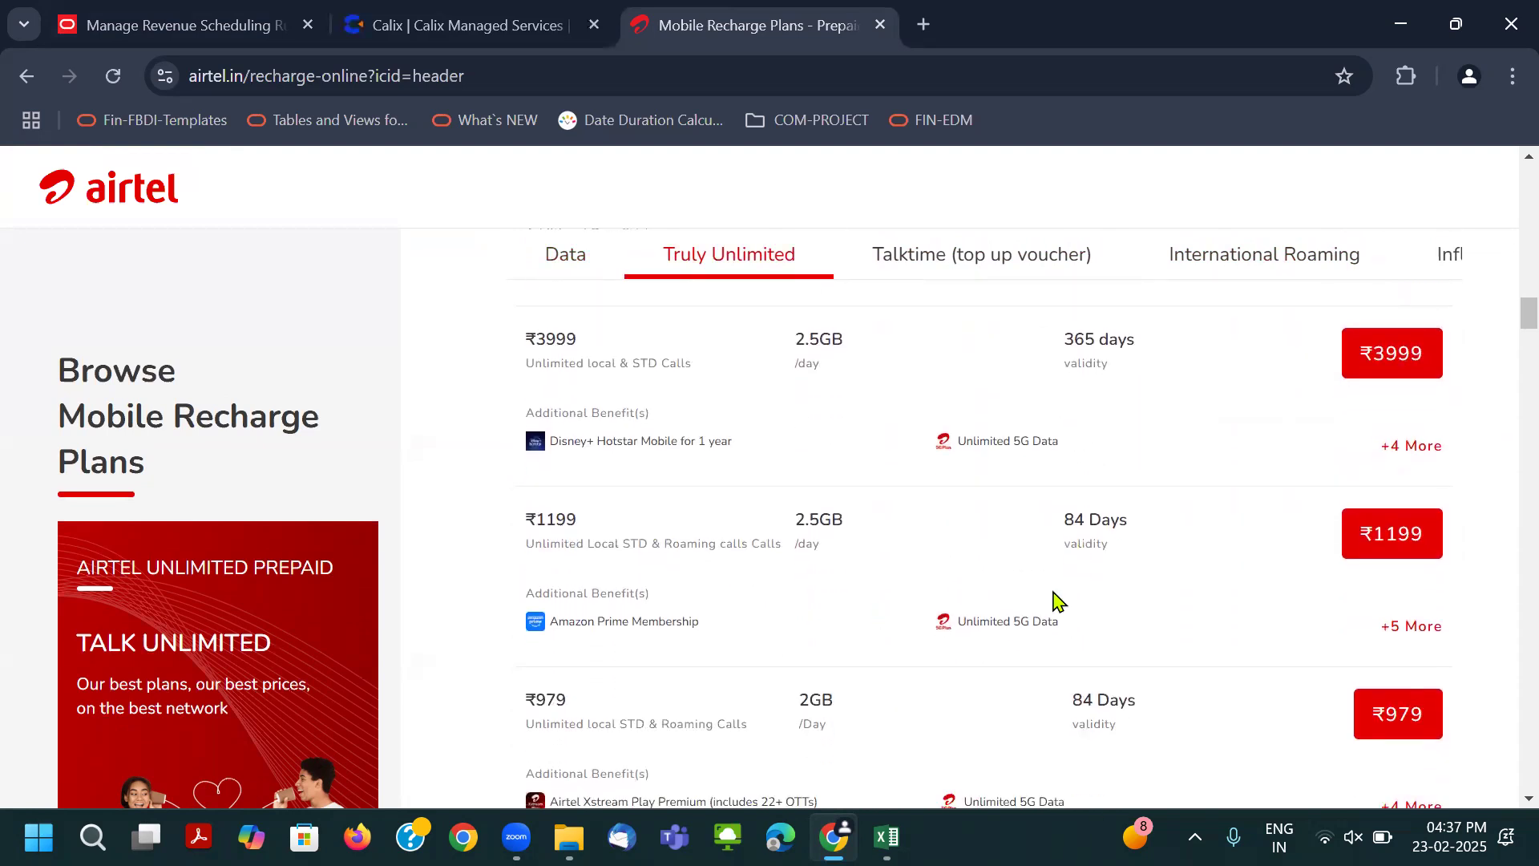
scroll(1055, 601, down, 3)
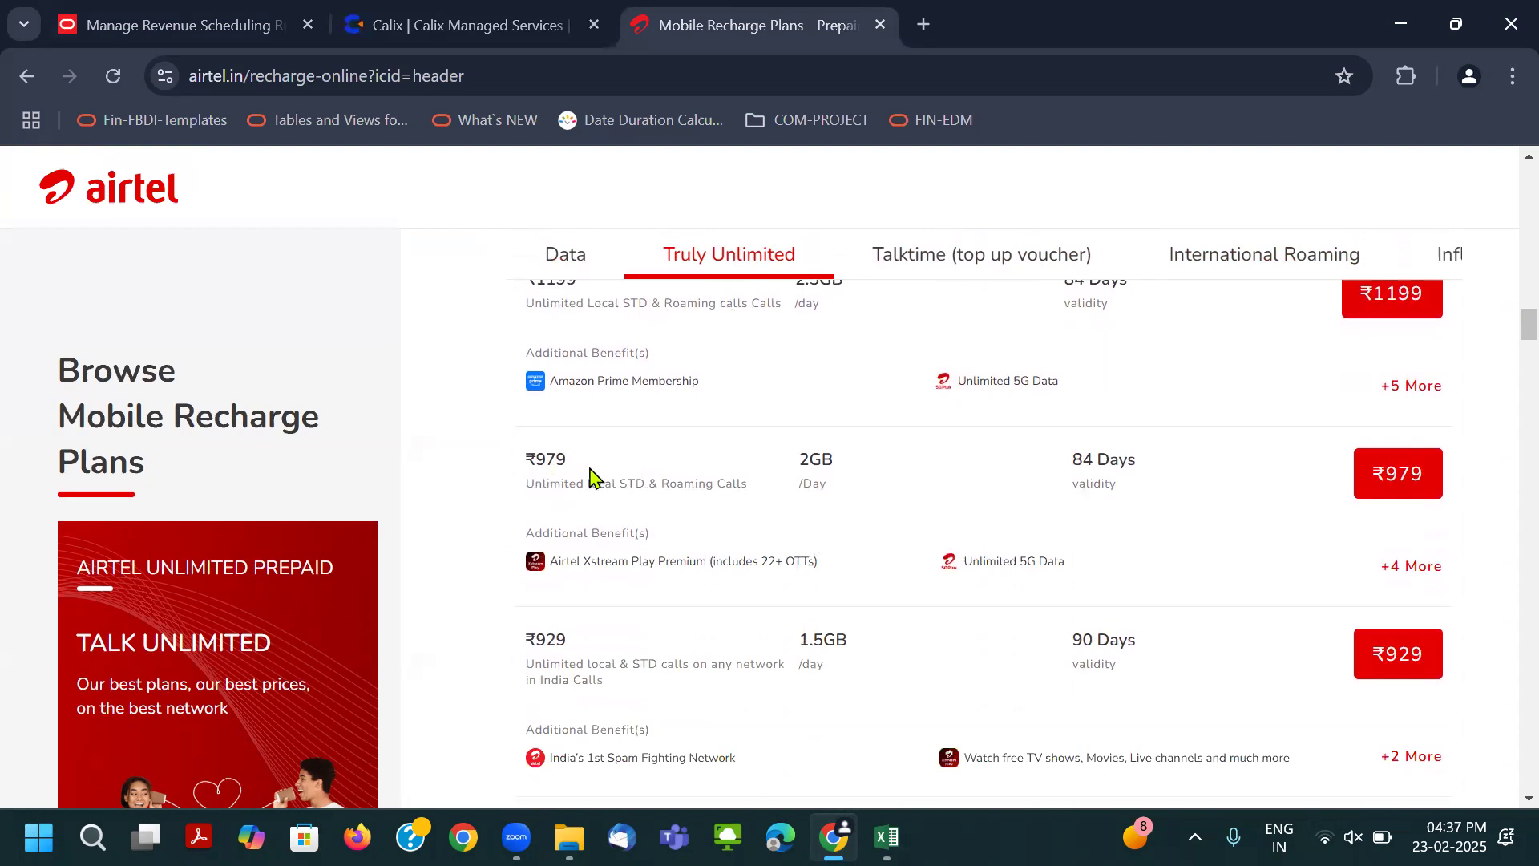
scroll(1104, 664, down, 1)
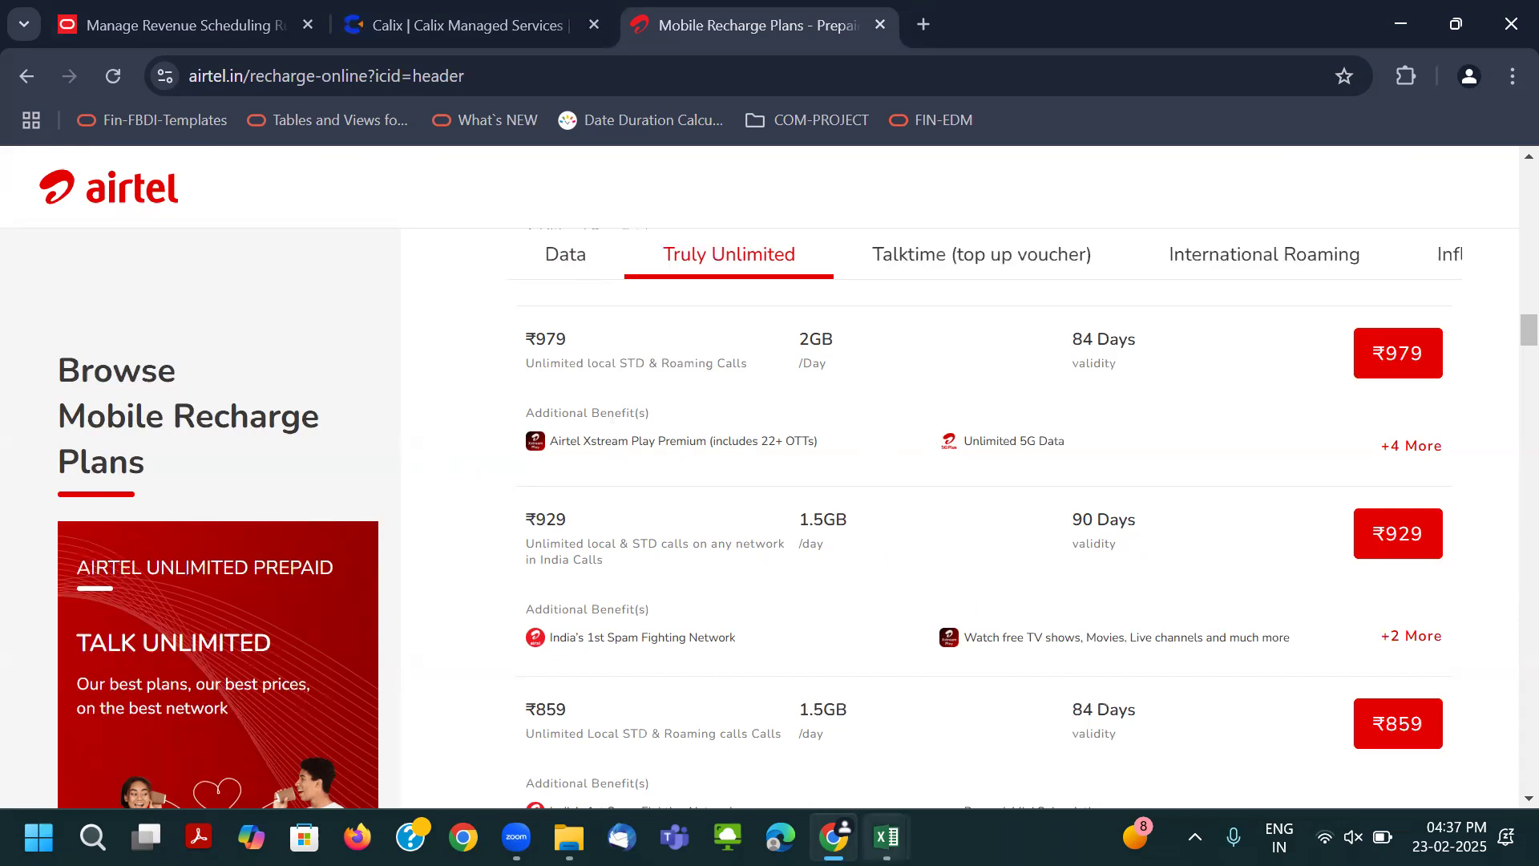
Switch to the Revenue_Recognition_Example workbook in Excel and examine the 5-month fixed schedule calculation, including the first period's formula.
mouse_move(895, 832)
click(1015, 721)
click(654, 475)
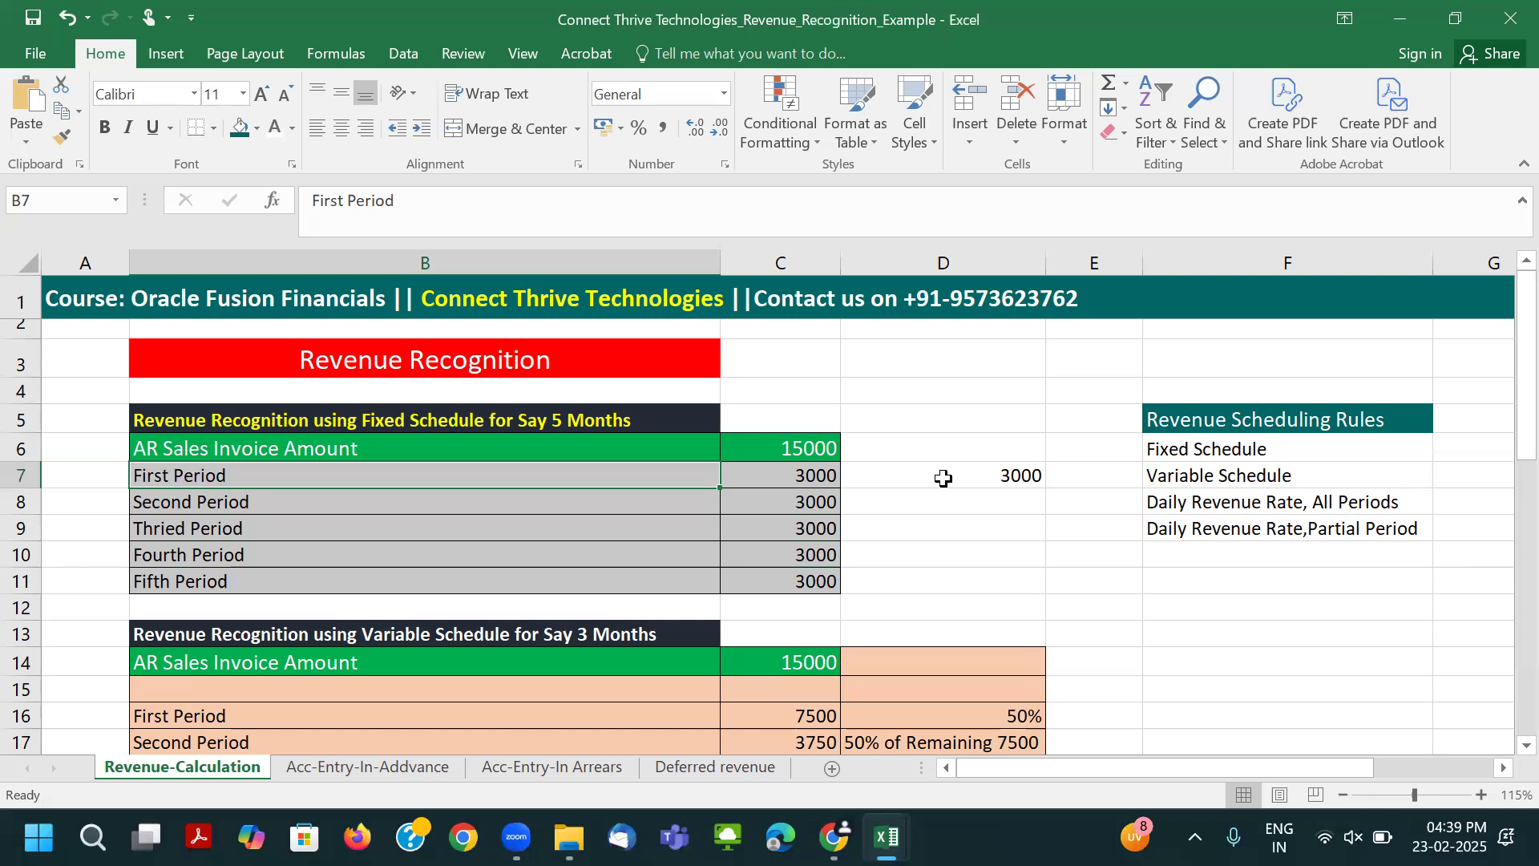
click(796, 472)
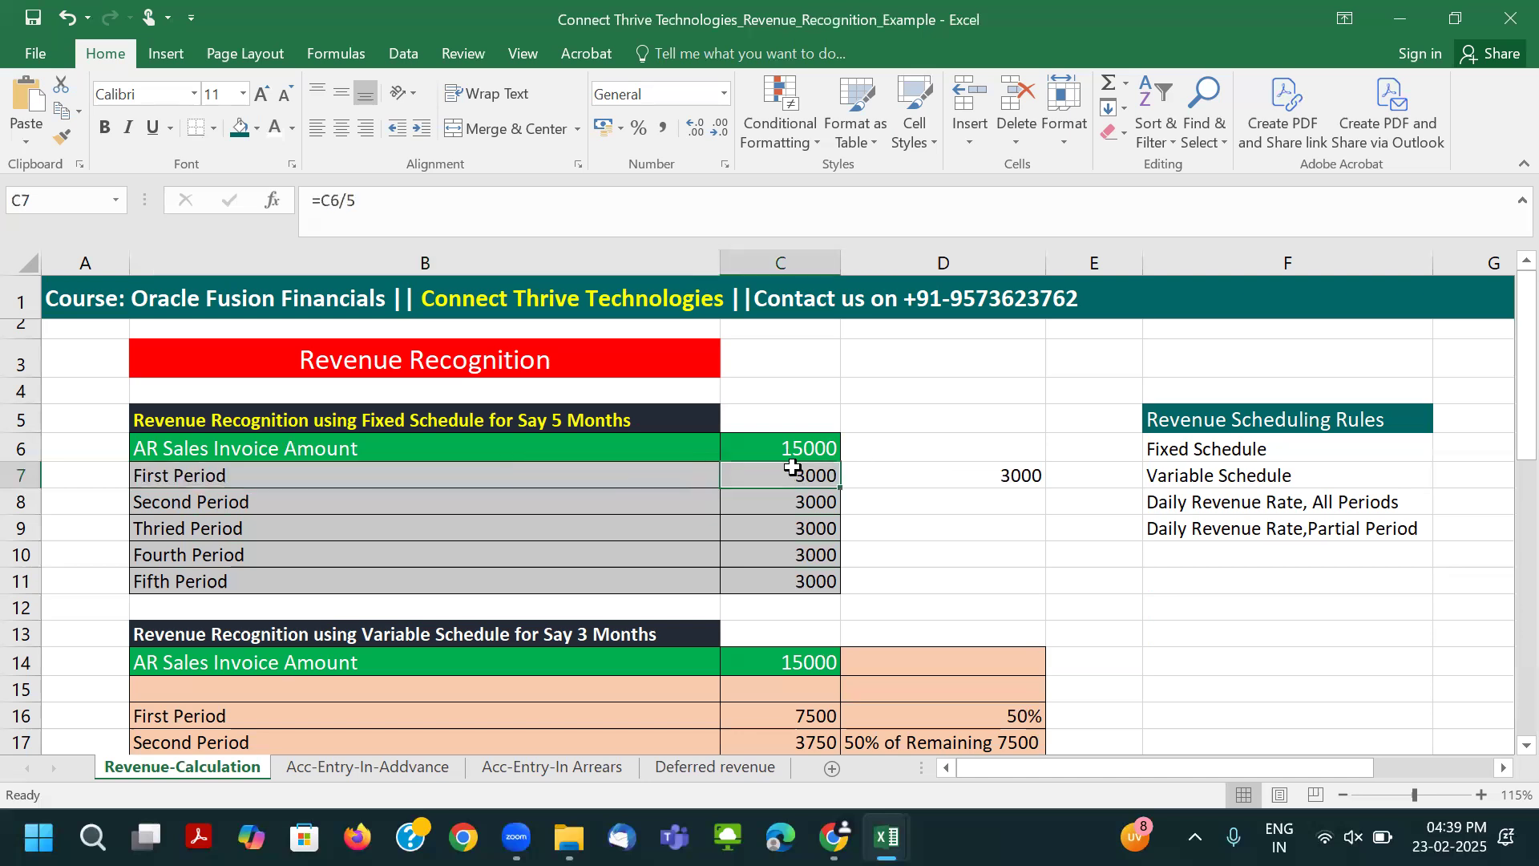
click(435, 426)
scroll(424, 464, down, 1)
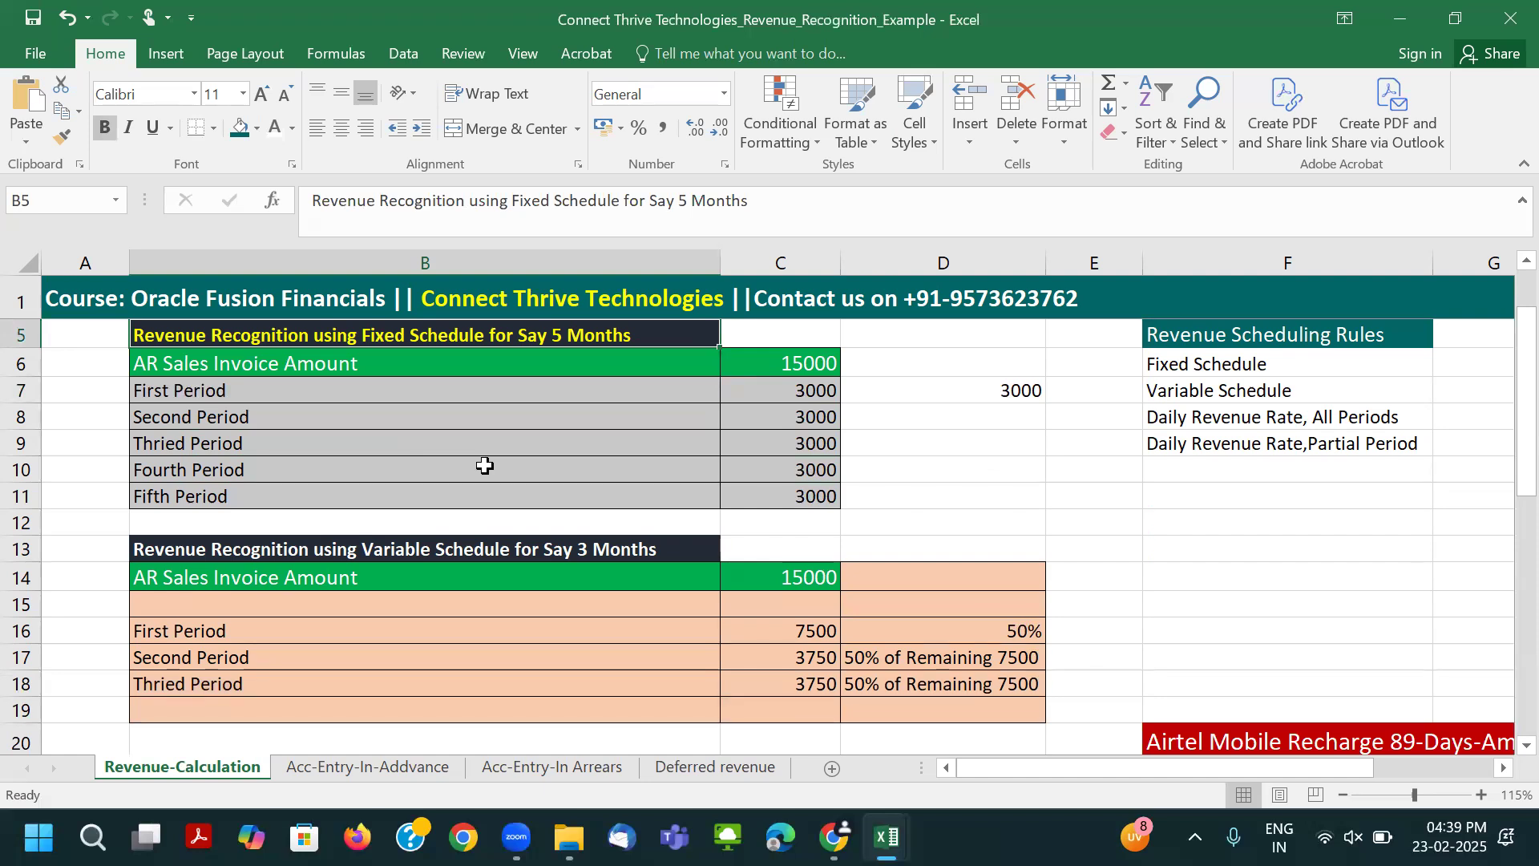
scroll(537, 485, up, 1)
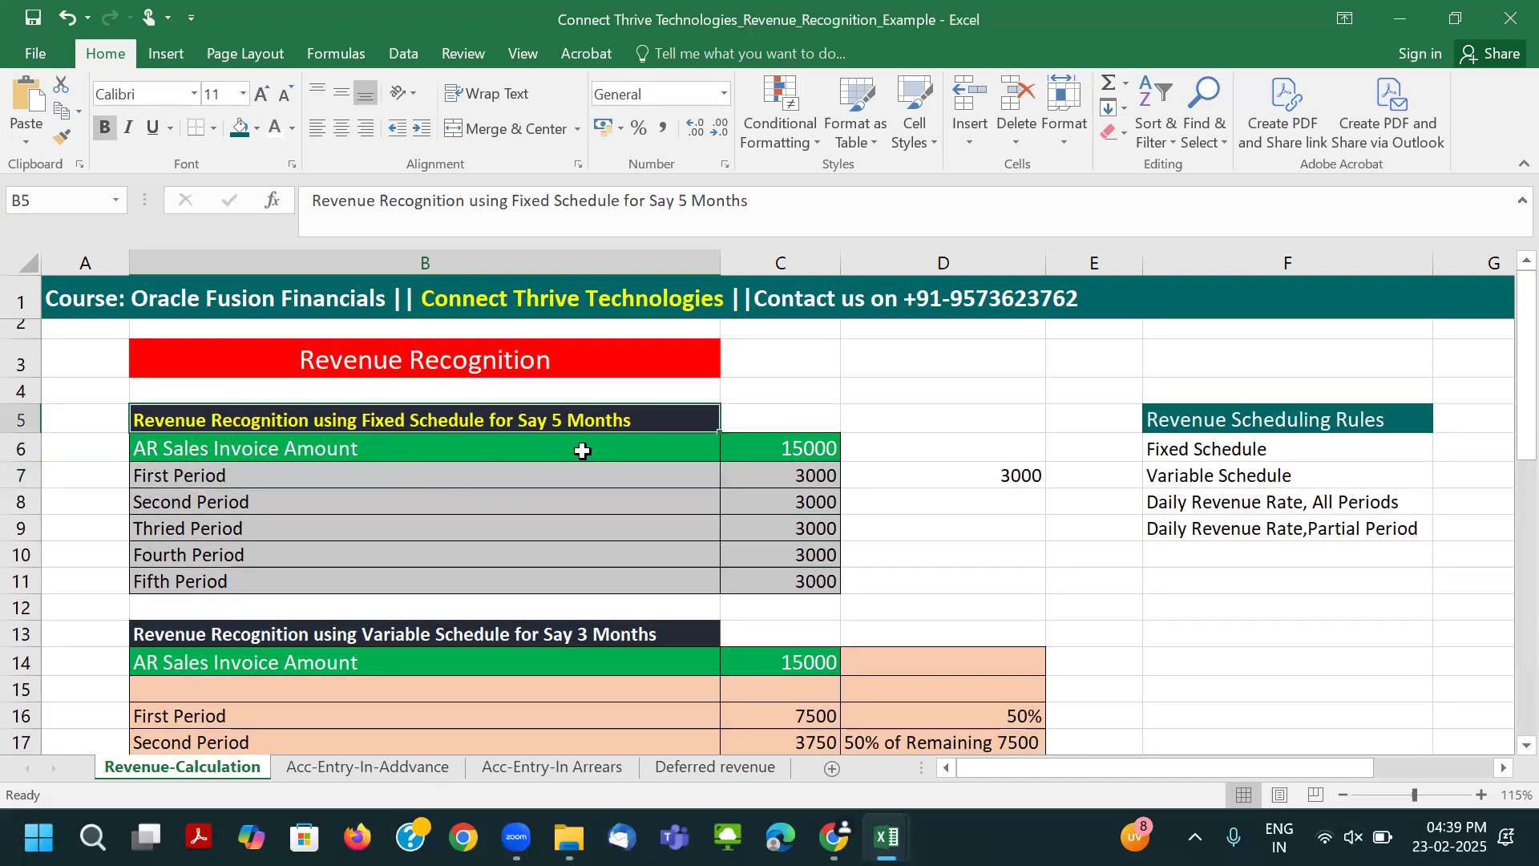
Examine the 5-month fixed schedule's invoice amount, the five period amounts and the check formula in D7.
click(792, 453)
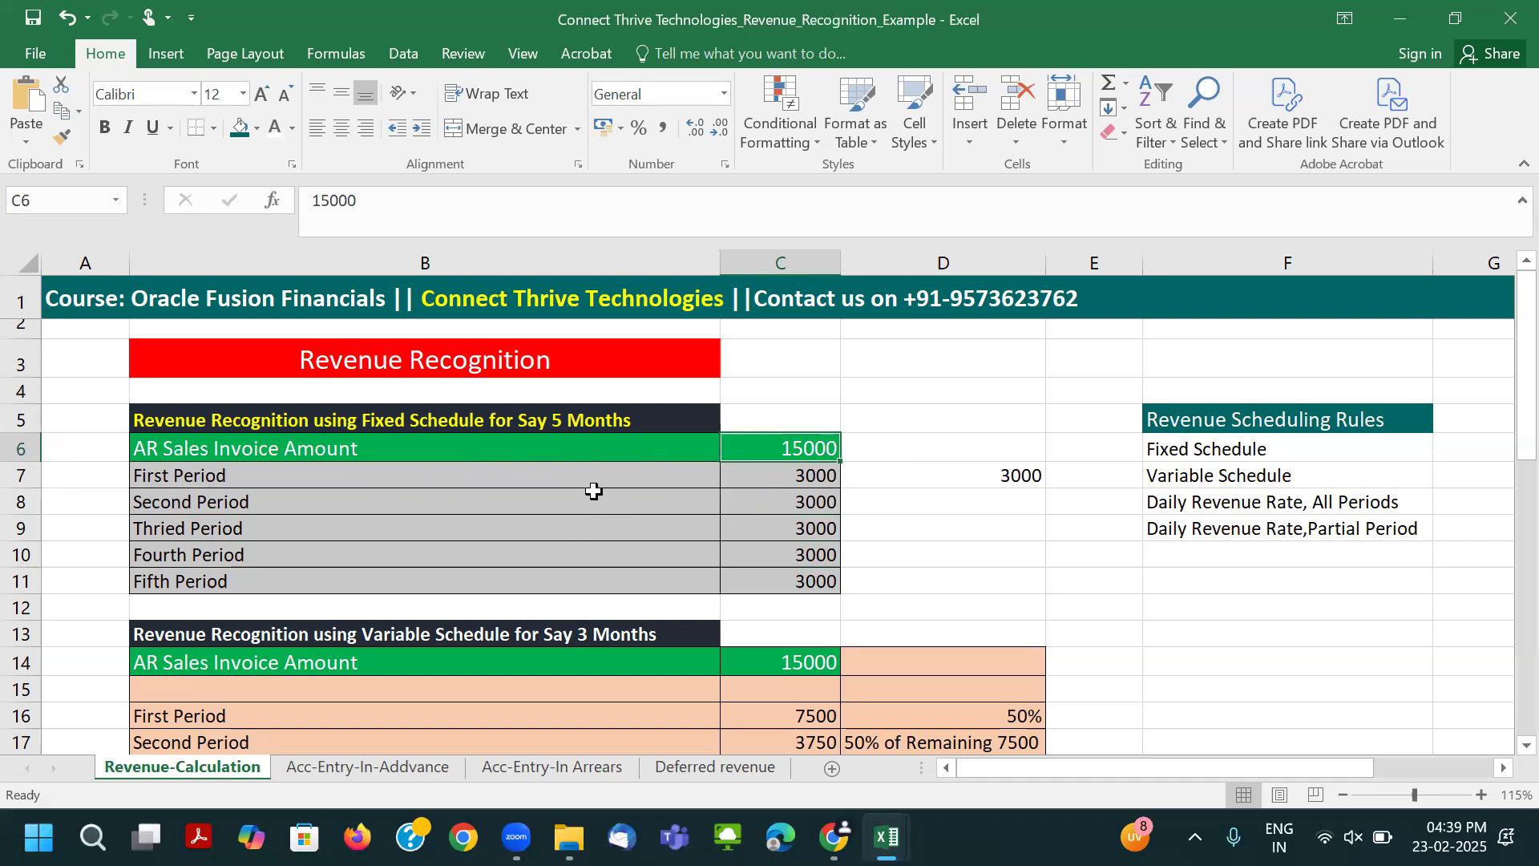
drag(392, 476, 384, 569)
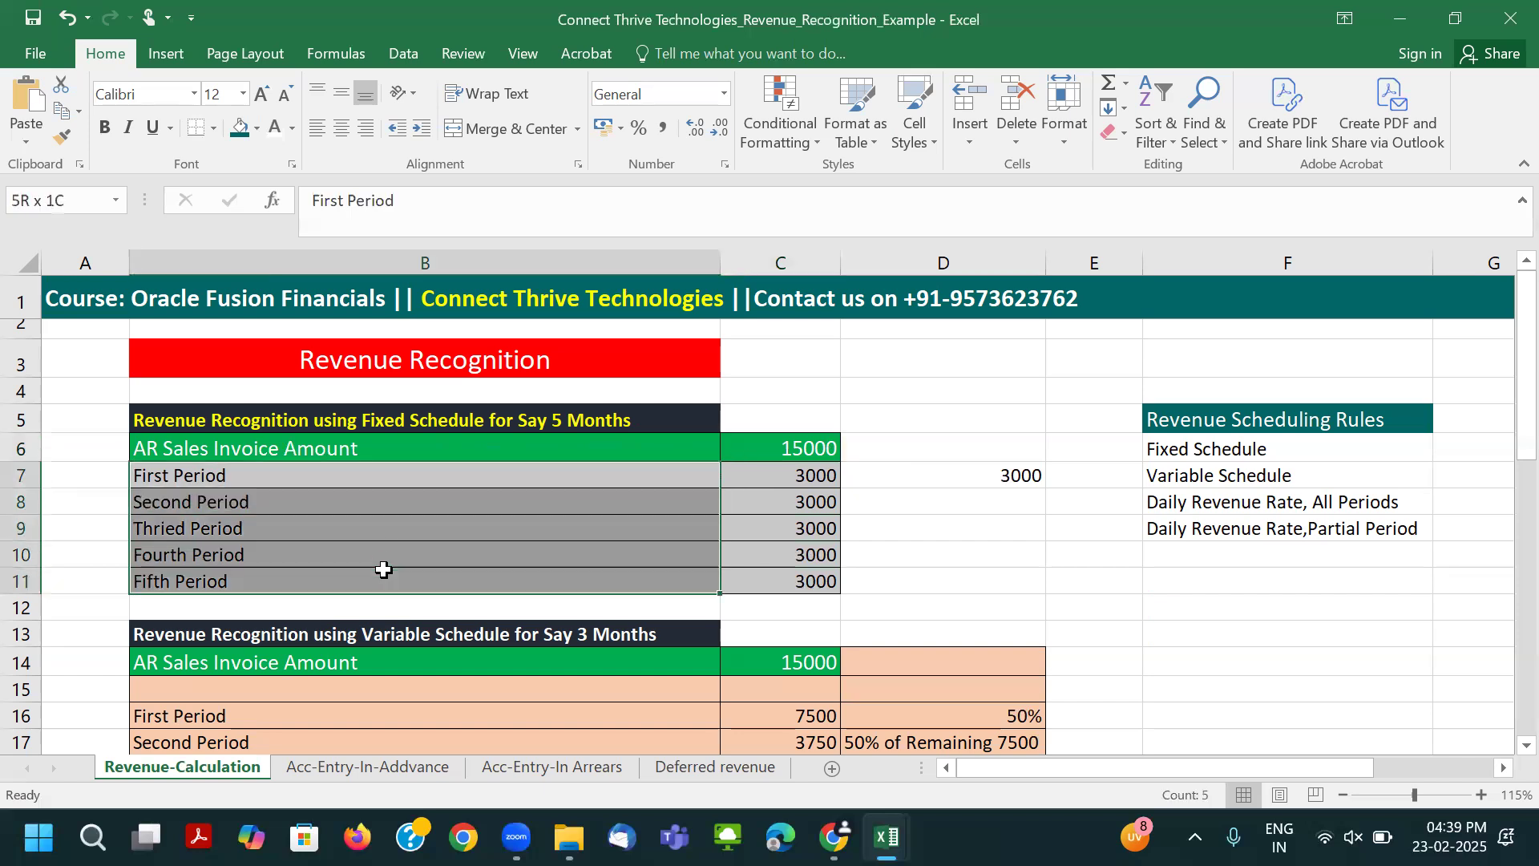
click(801, 479)
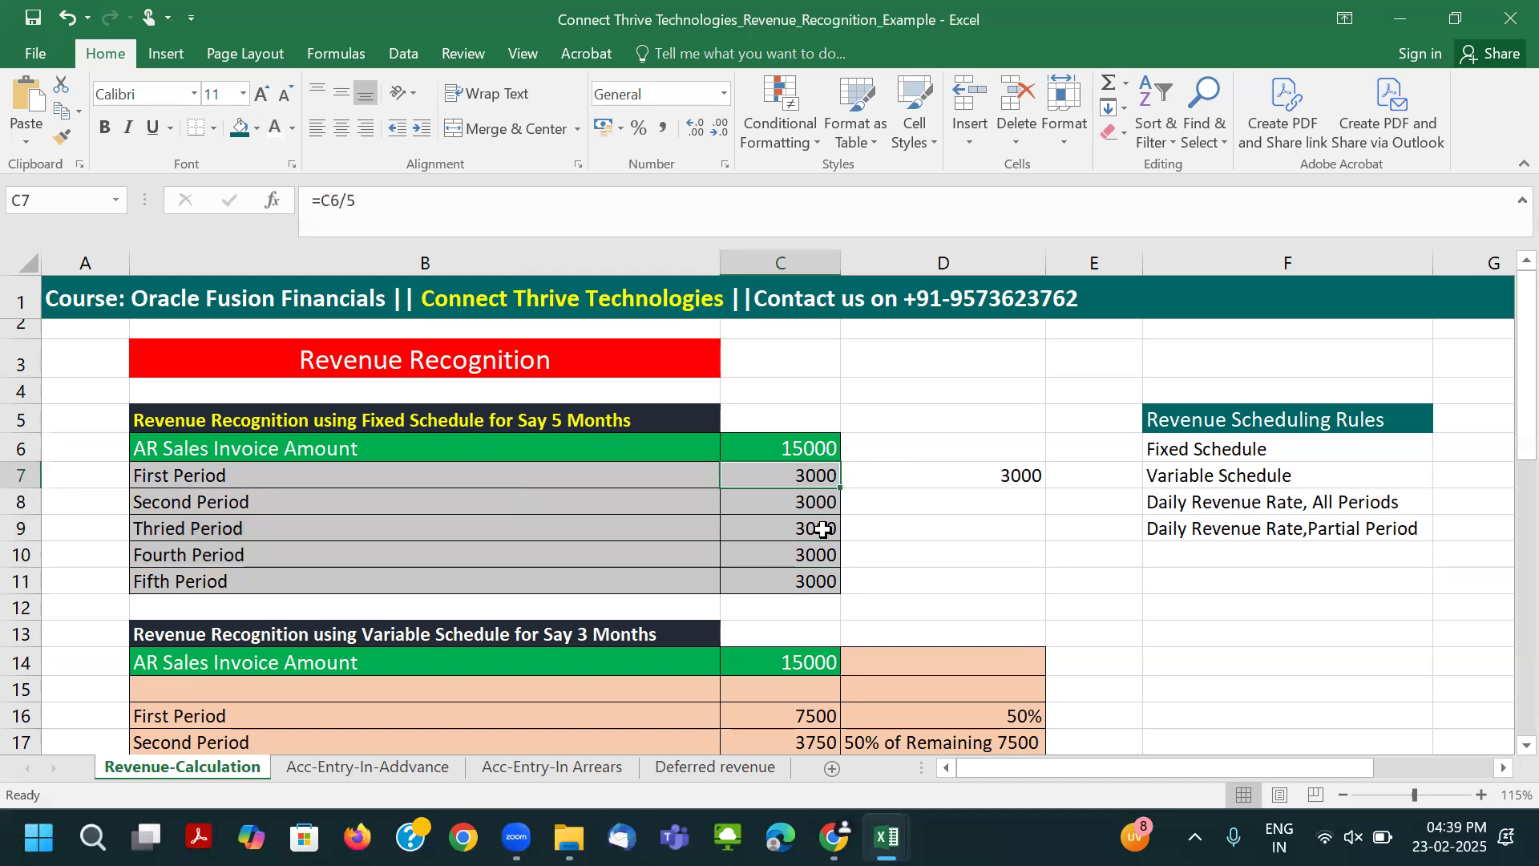
click(783, 447)
drag(783, 478, 785, 582)
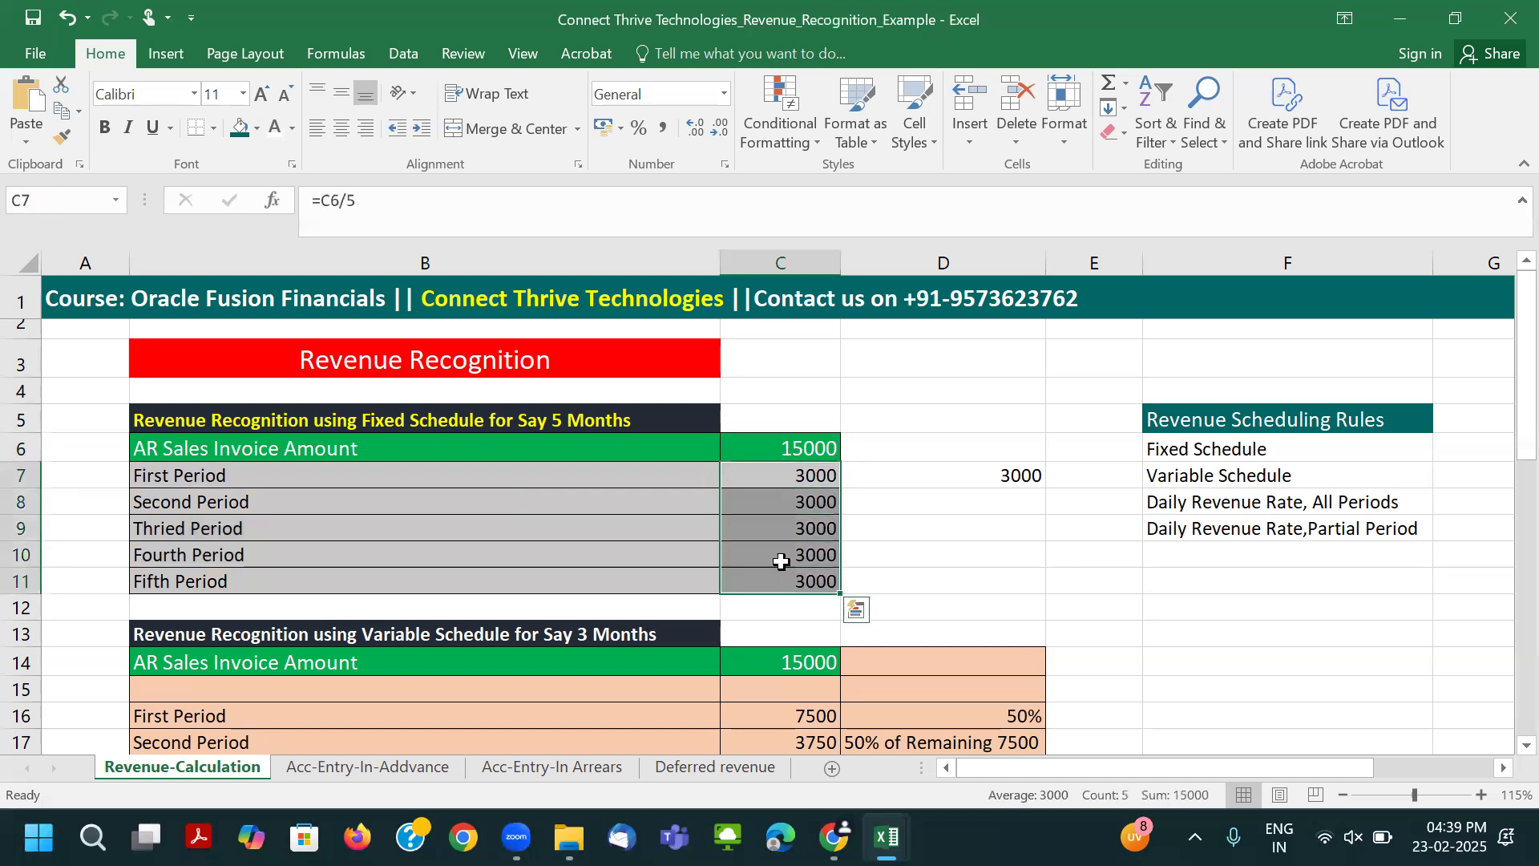
double_click(986, 477)
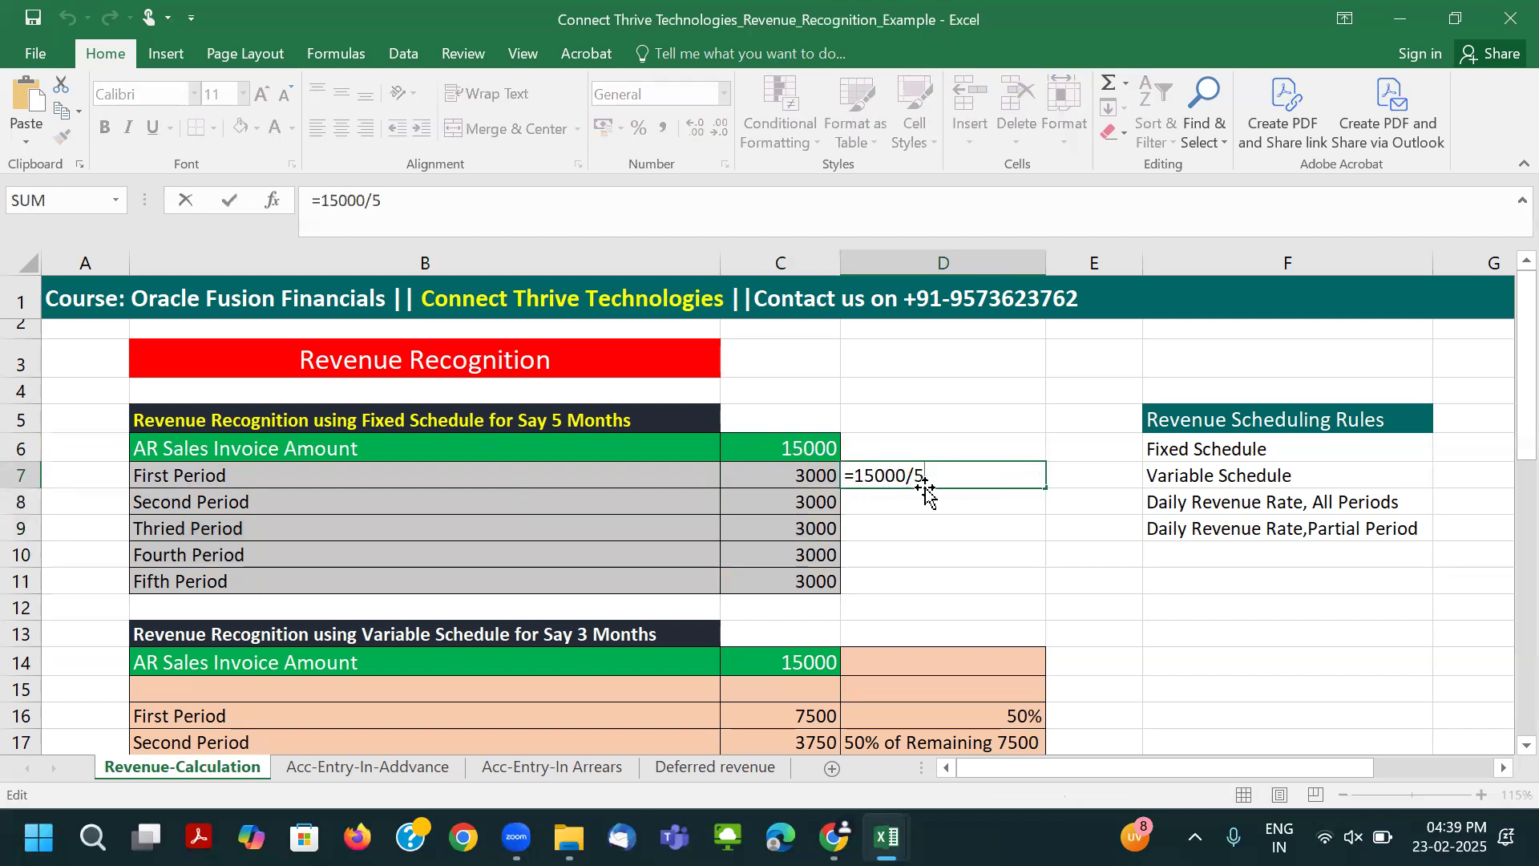
click(820, 479)
text(=)
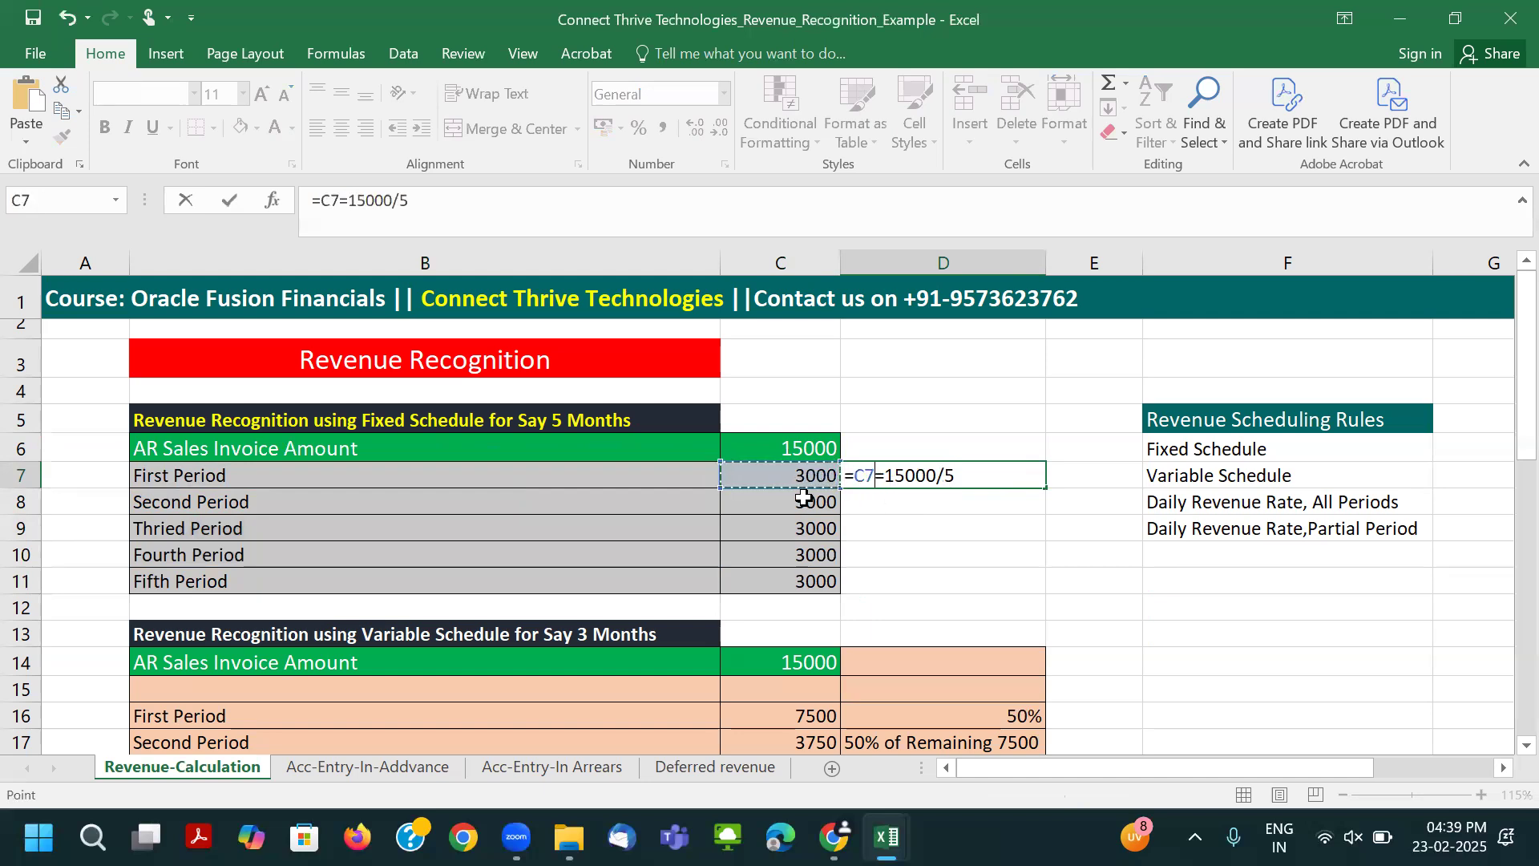
key(Tab)
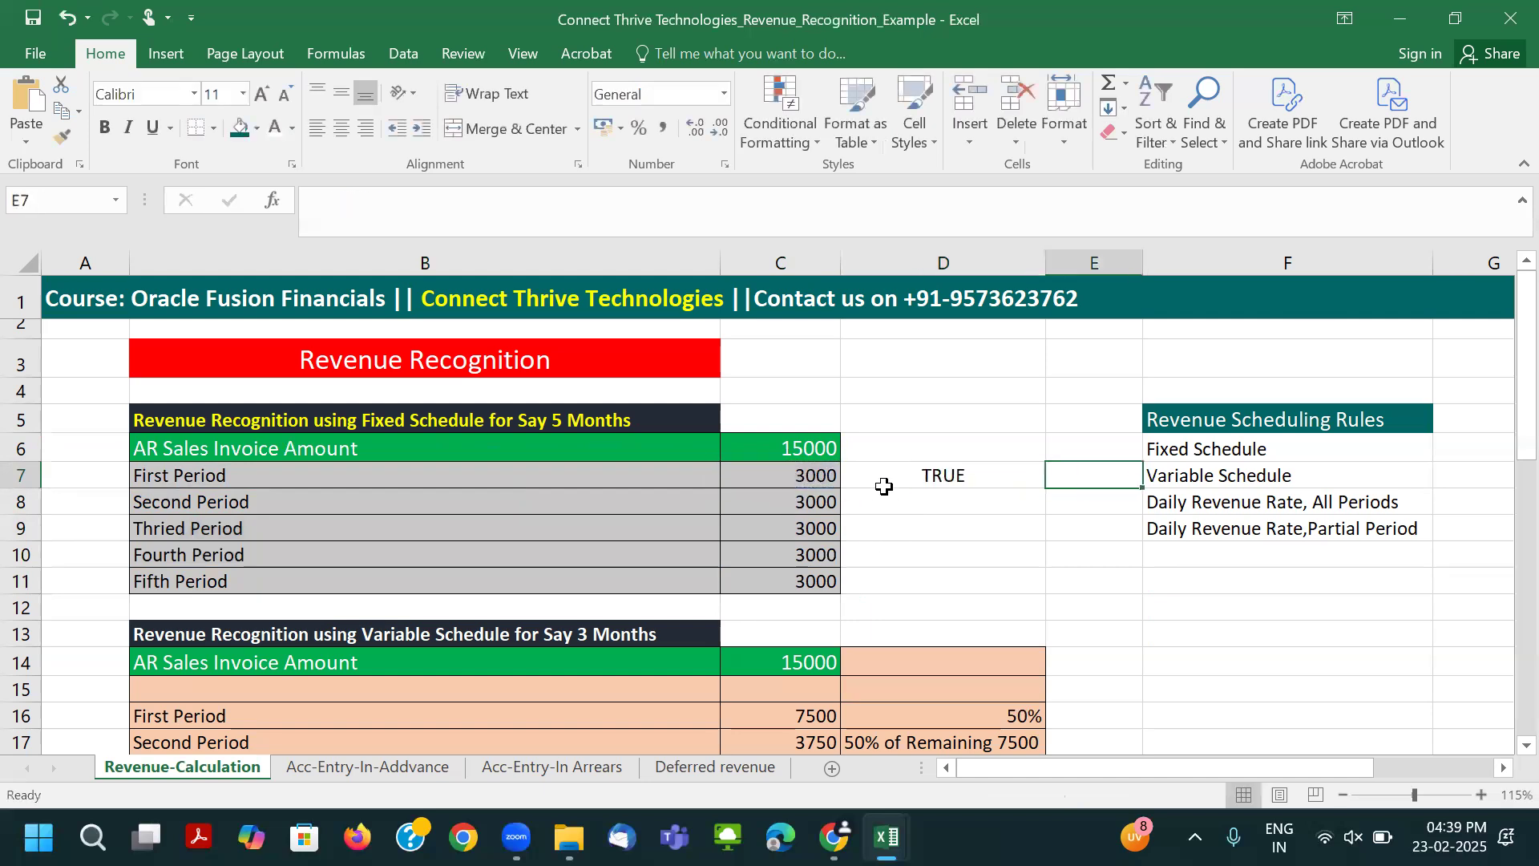
click(884, 479)
key(ctrl+z)
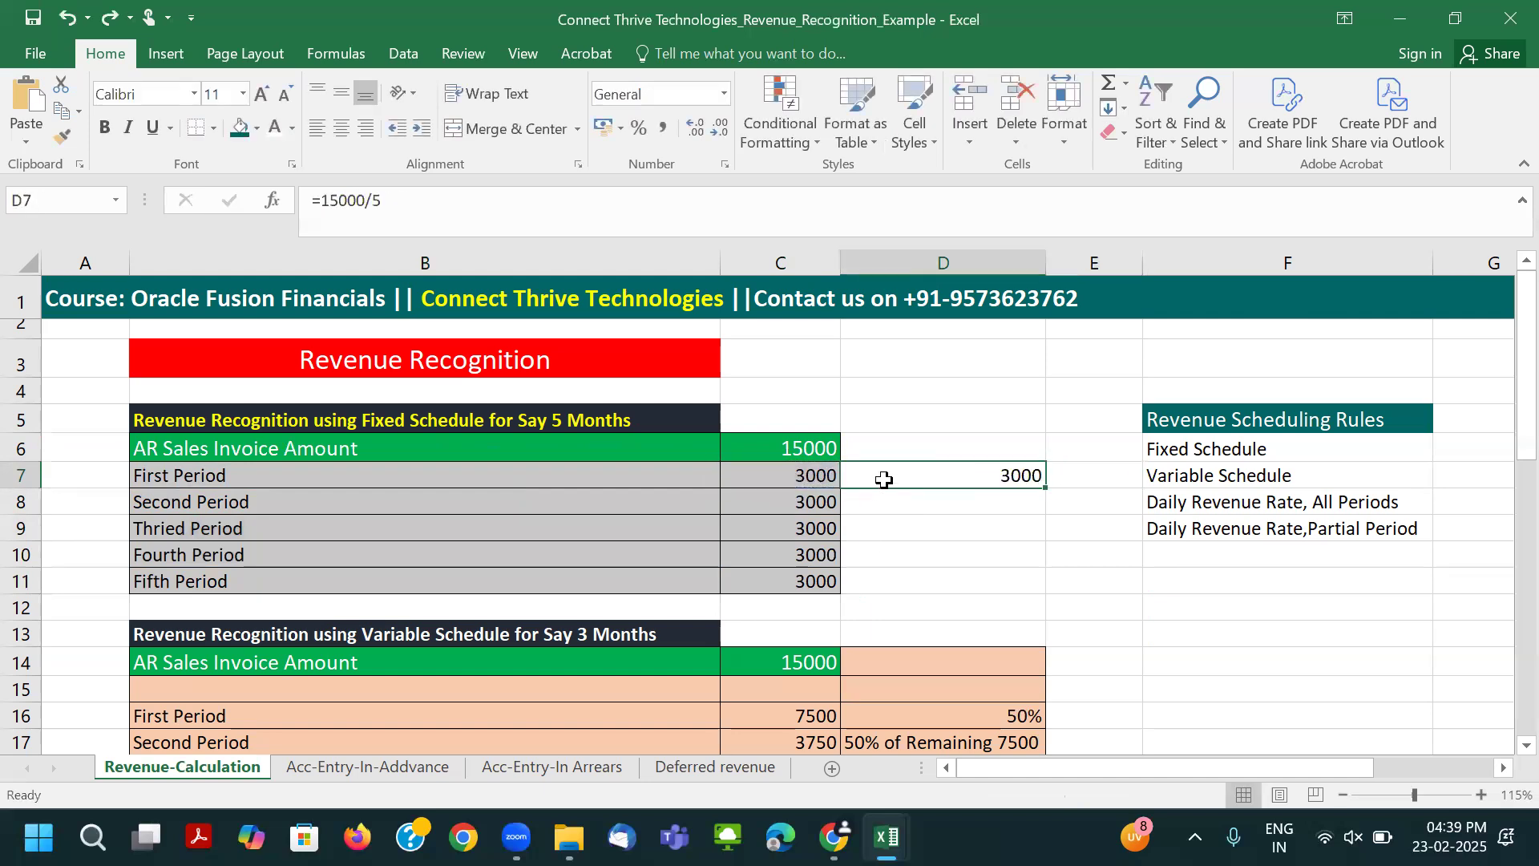
Review the whole 5-month fixed schedule block and compare it with the 3-month variable schedule below it.
click(832, 478)
drag(305, 428, 780, 567)
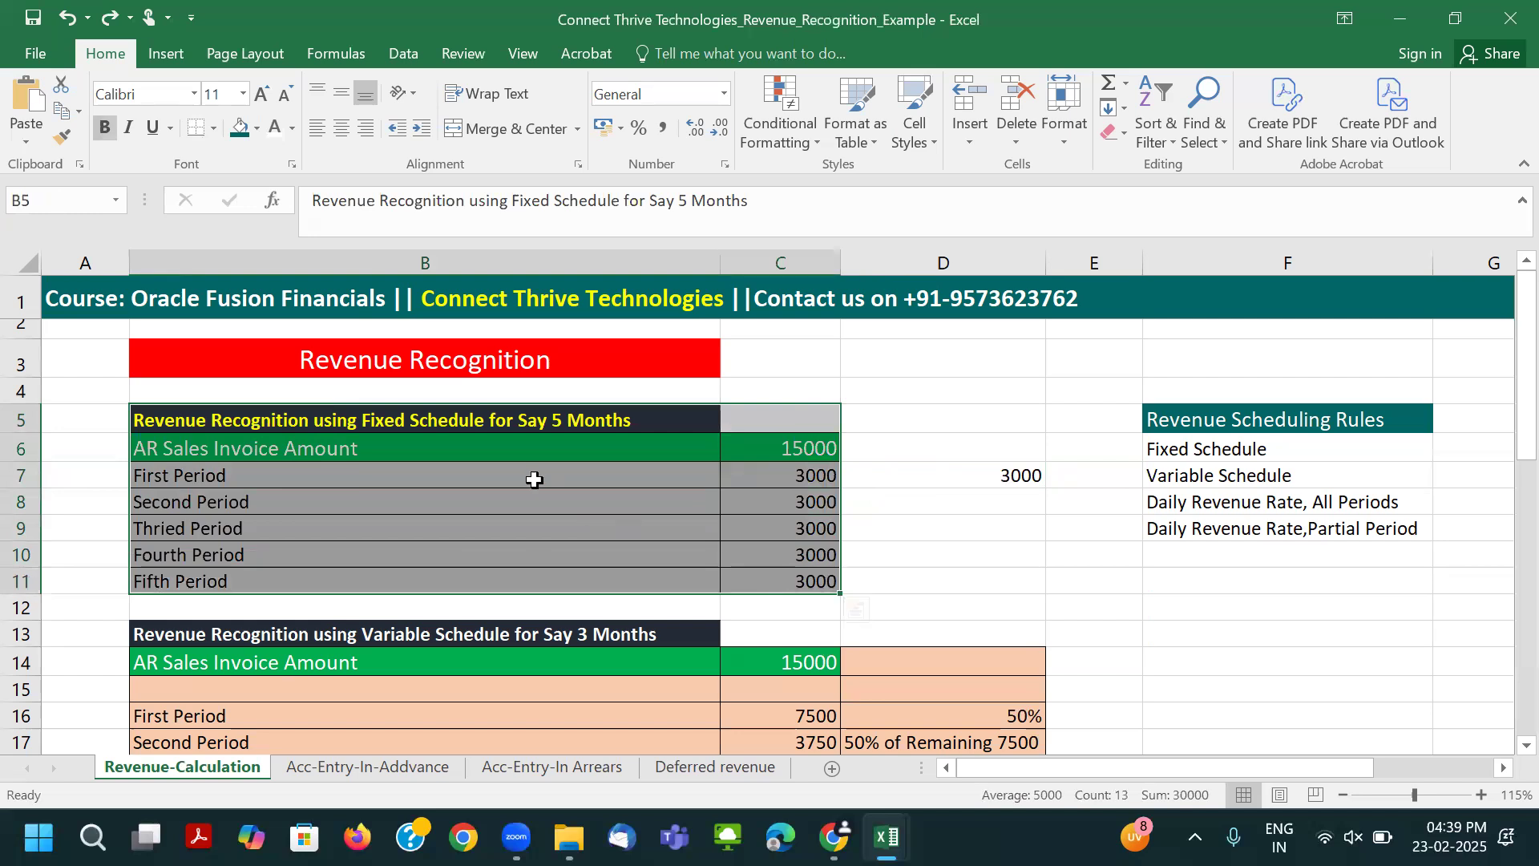
click(404, 447)
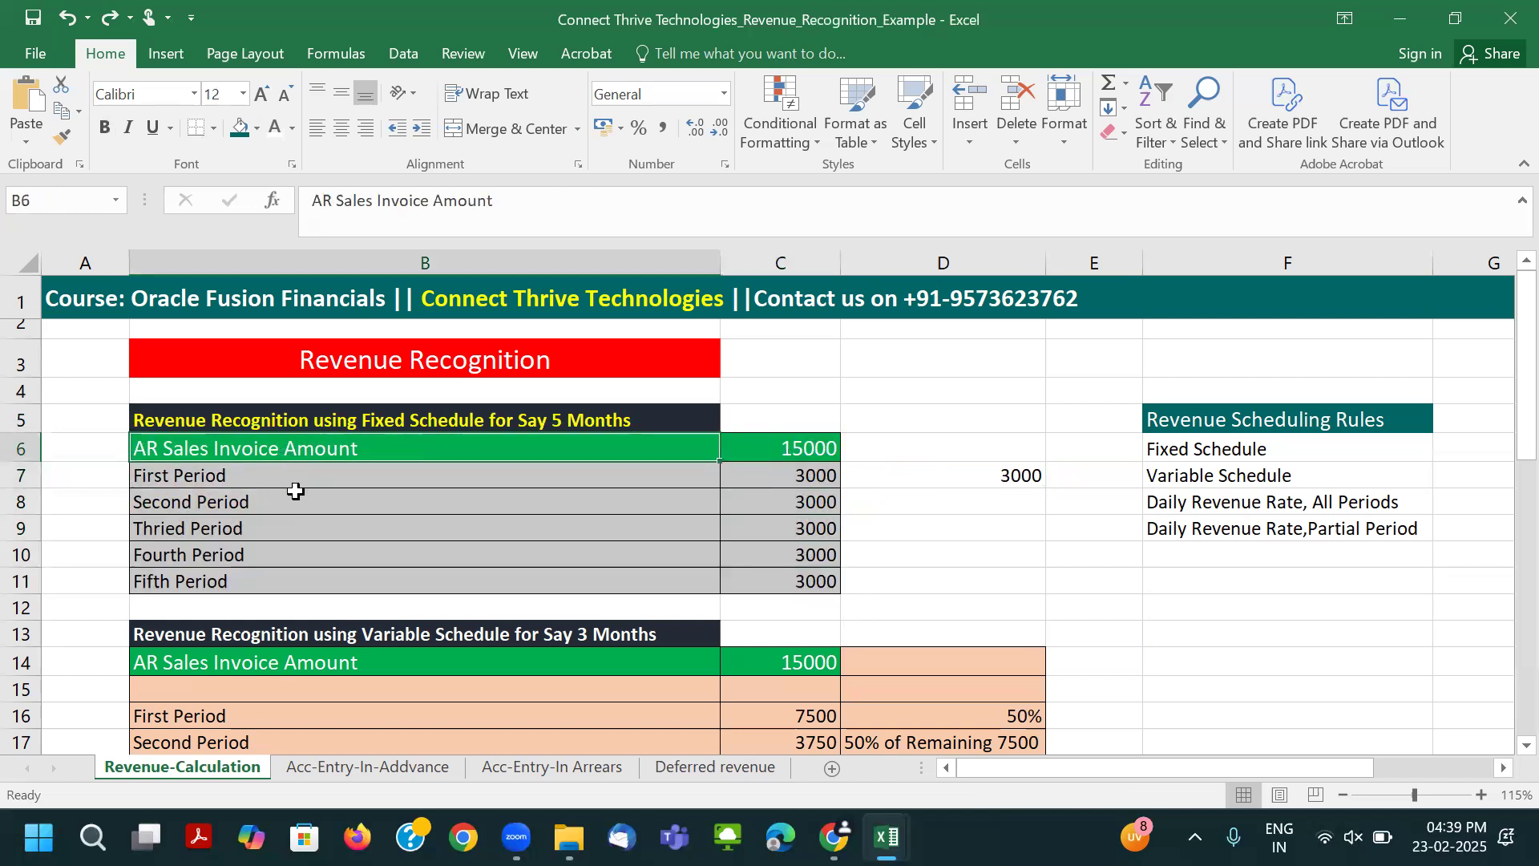
scroll(500, 492, down, 1)
scroll(499, 491, down, 2)
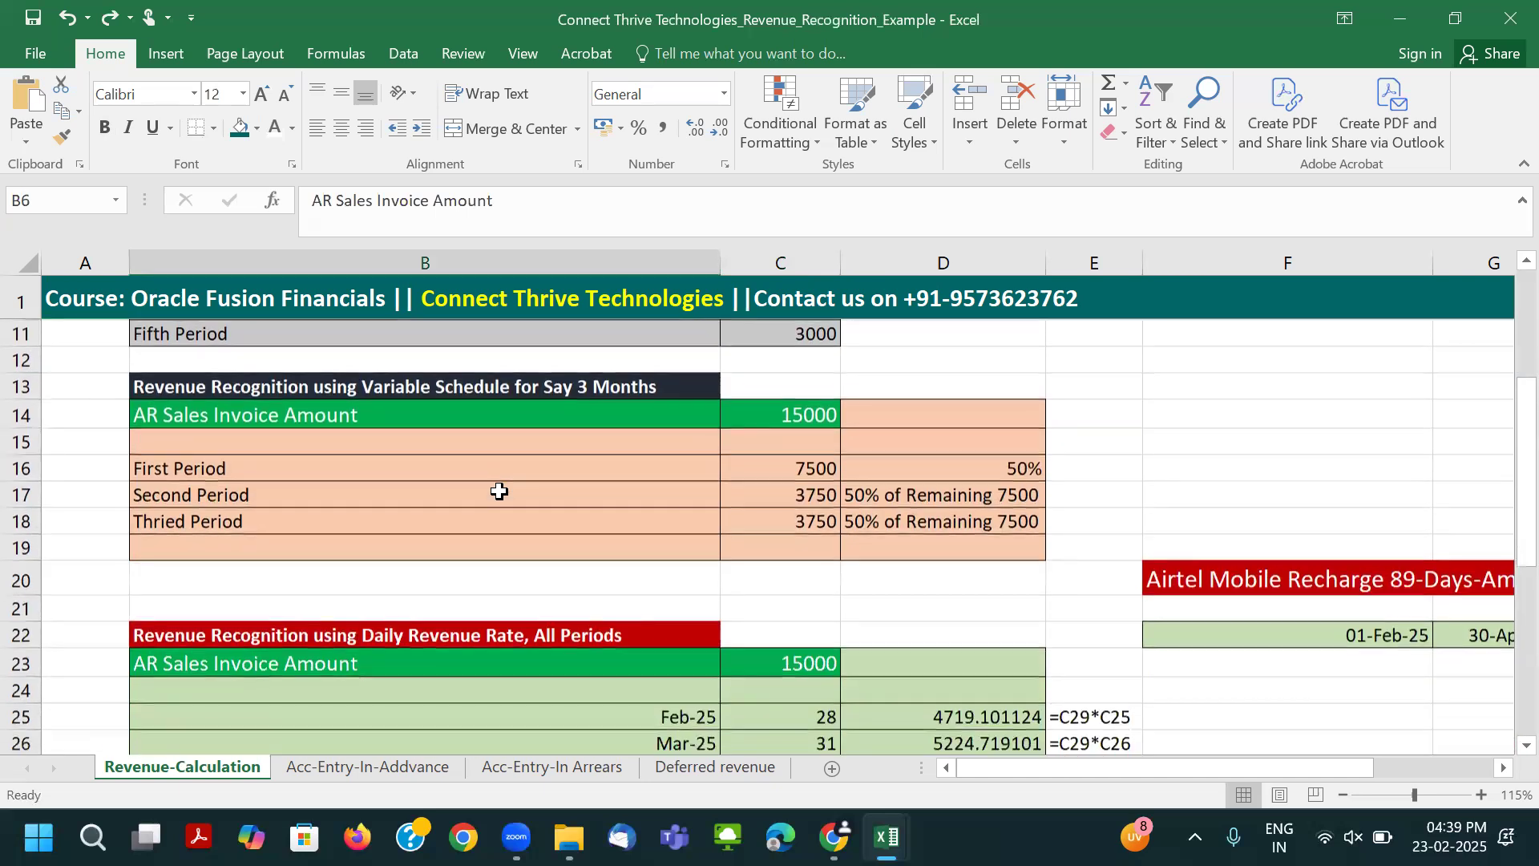
scroll(247, 420, up, 1)
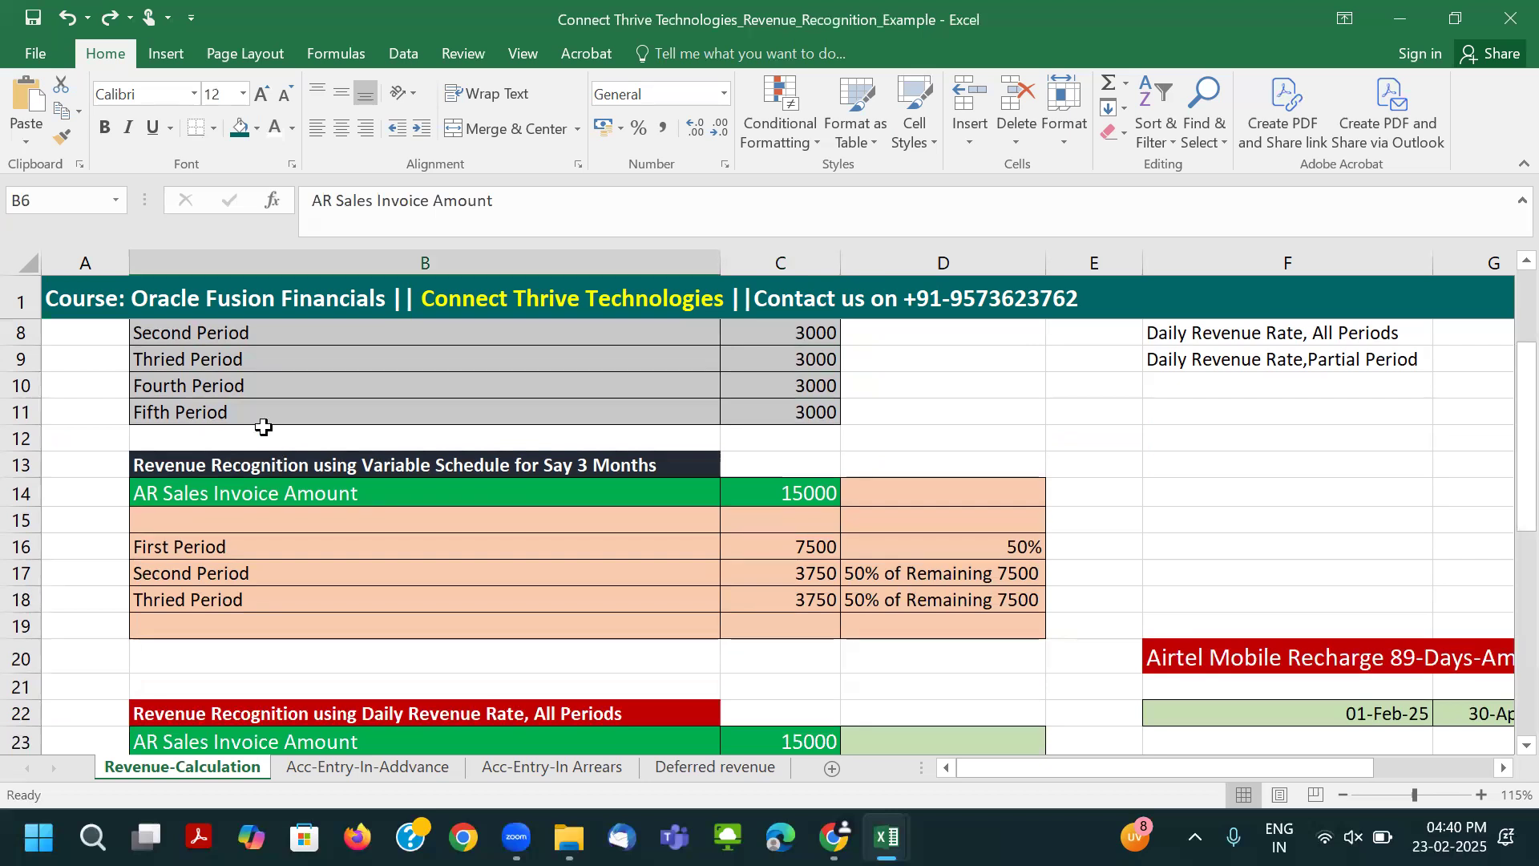
scroll(261, 423, up, 1)
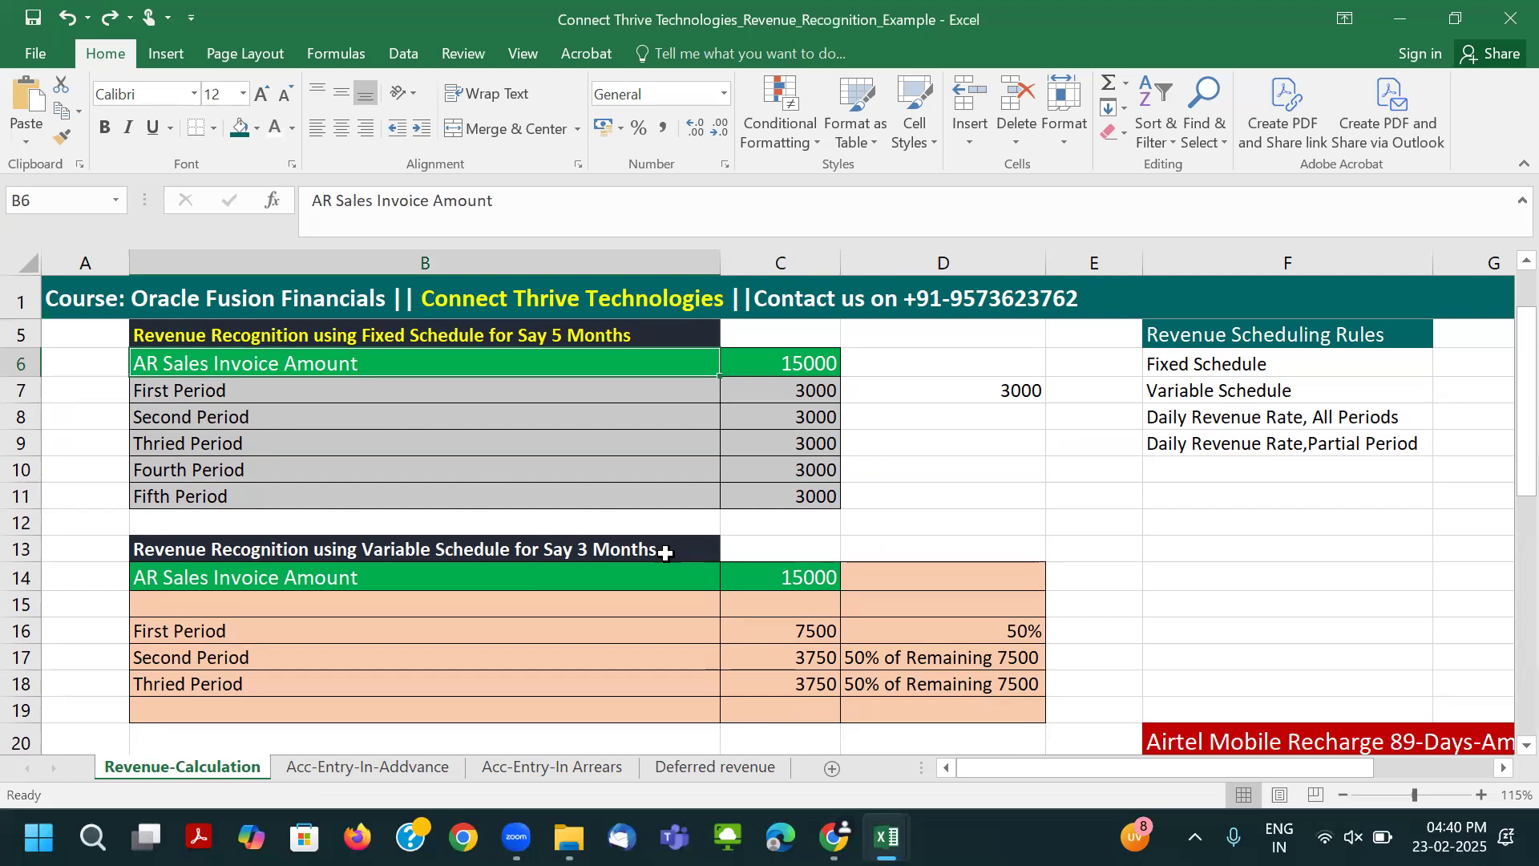
Switch to the Revenue Recognization Process-Account-Entry workbook and examine the accounting dates of each monthly entry on the BYD_Fixed_Sehedule sheet.
mouse_move(890, 834)
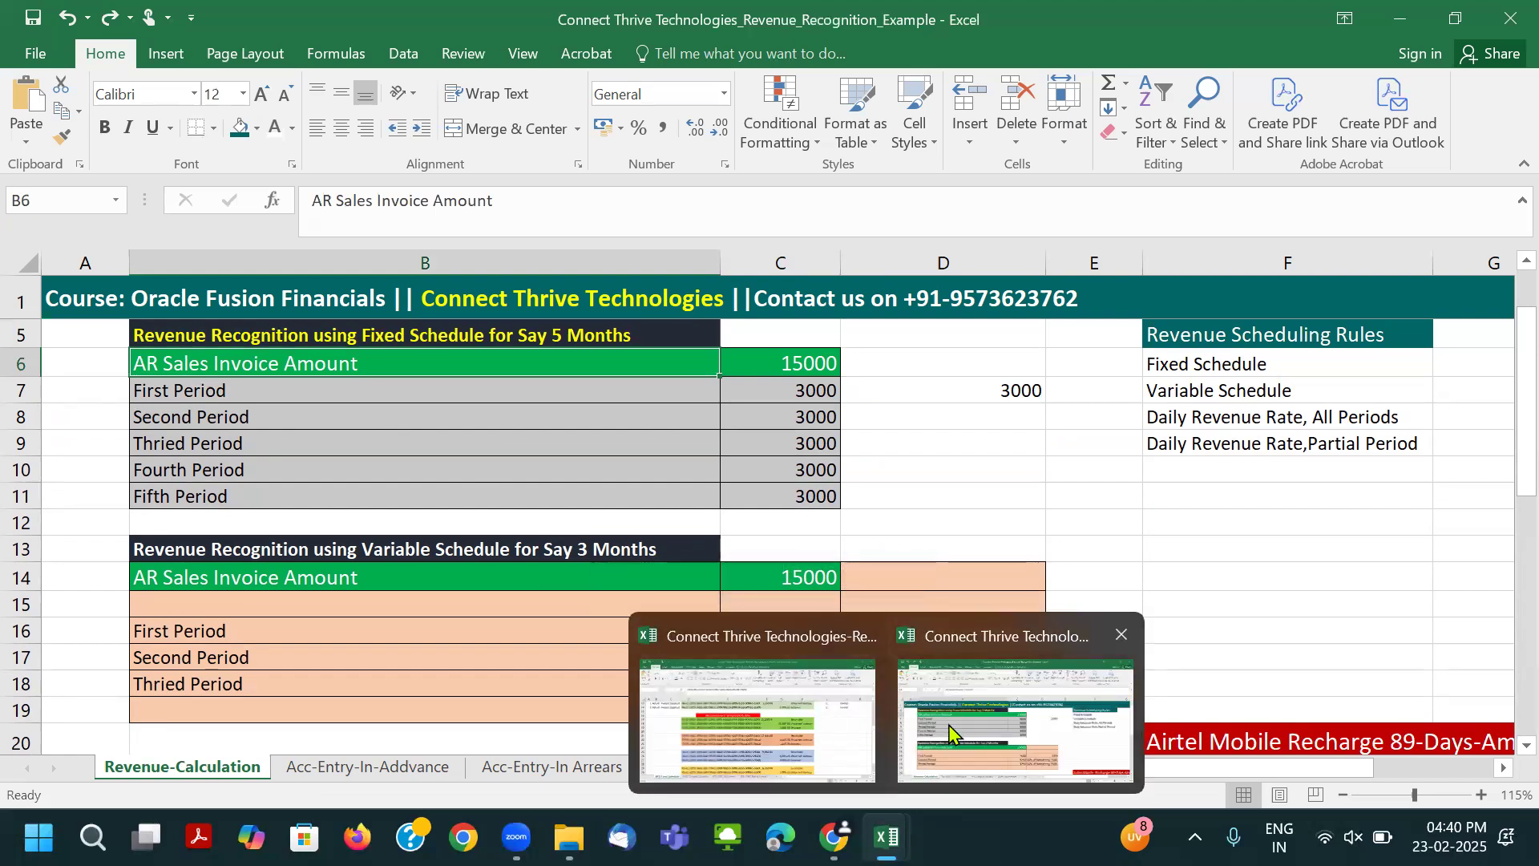
click(786, 739)
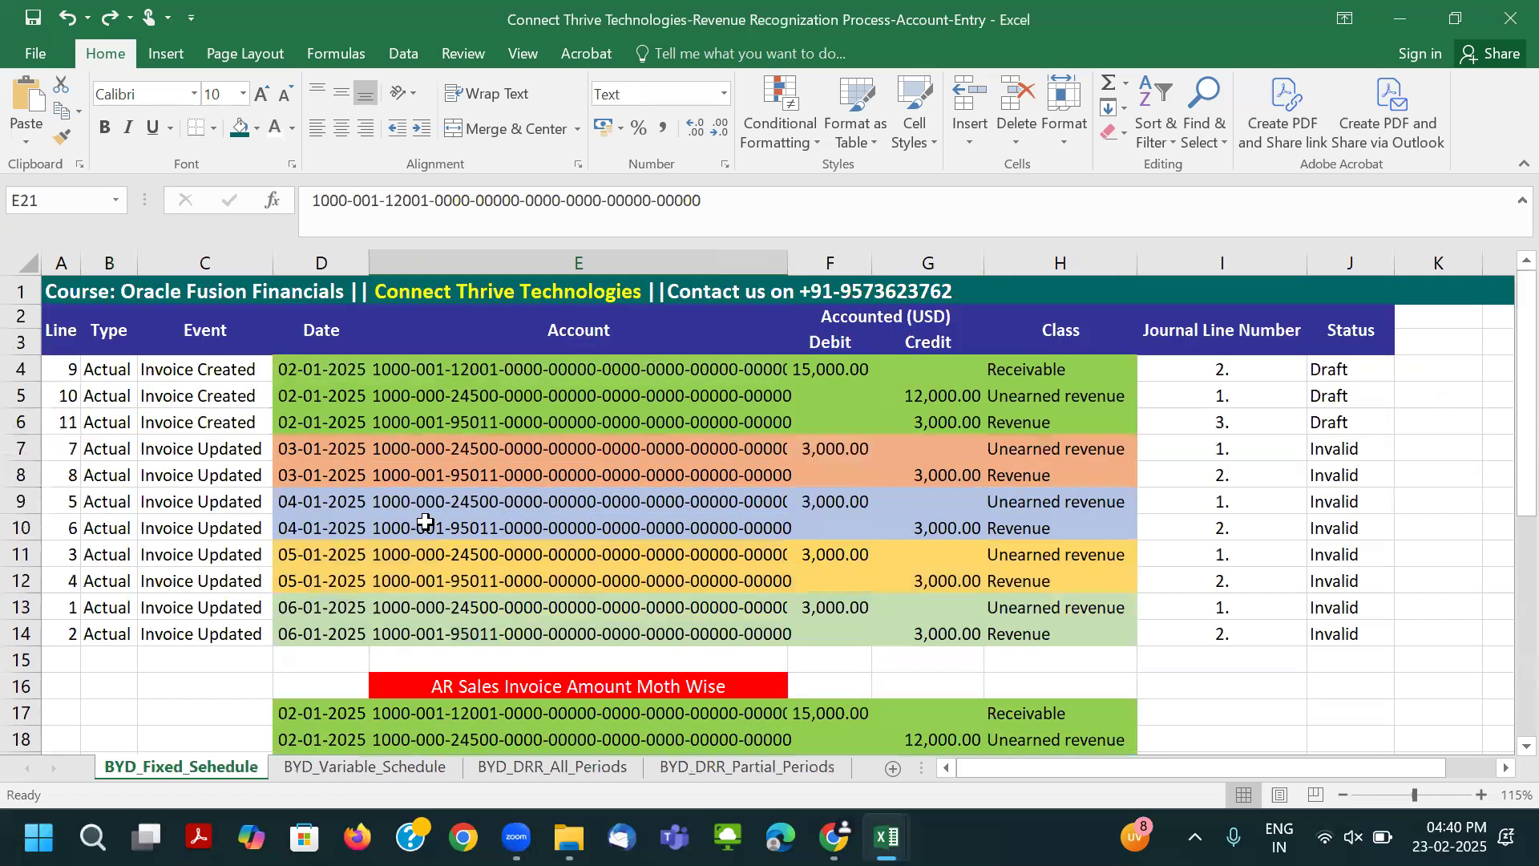
scroll(576, 475, up, 1)
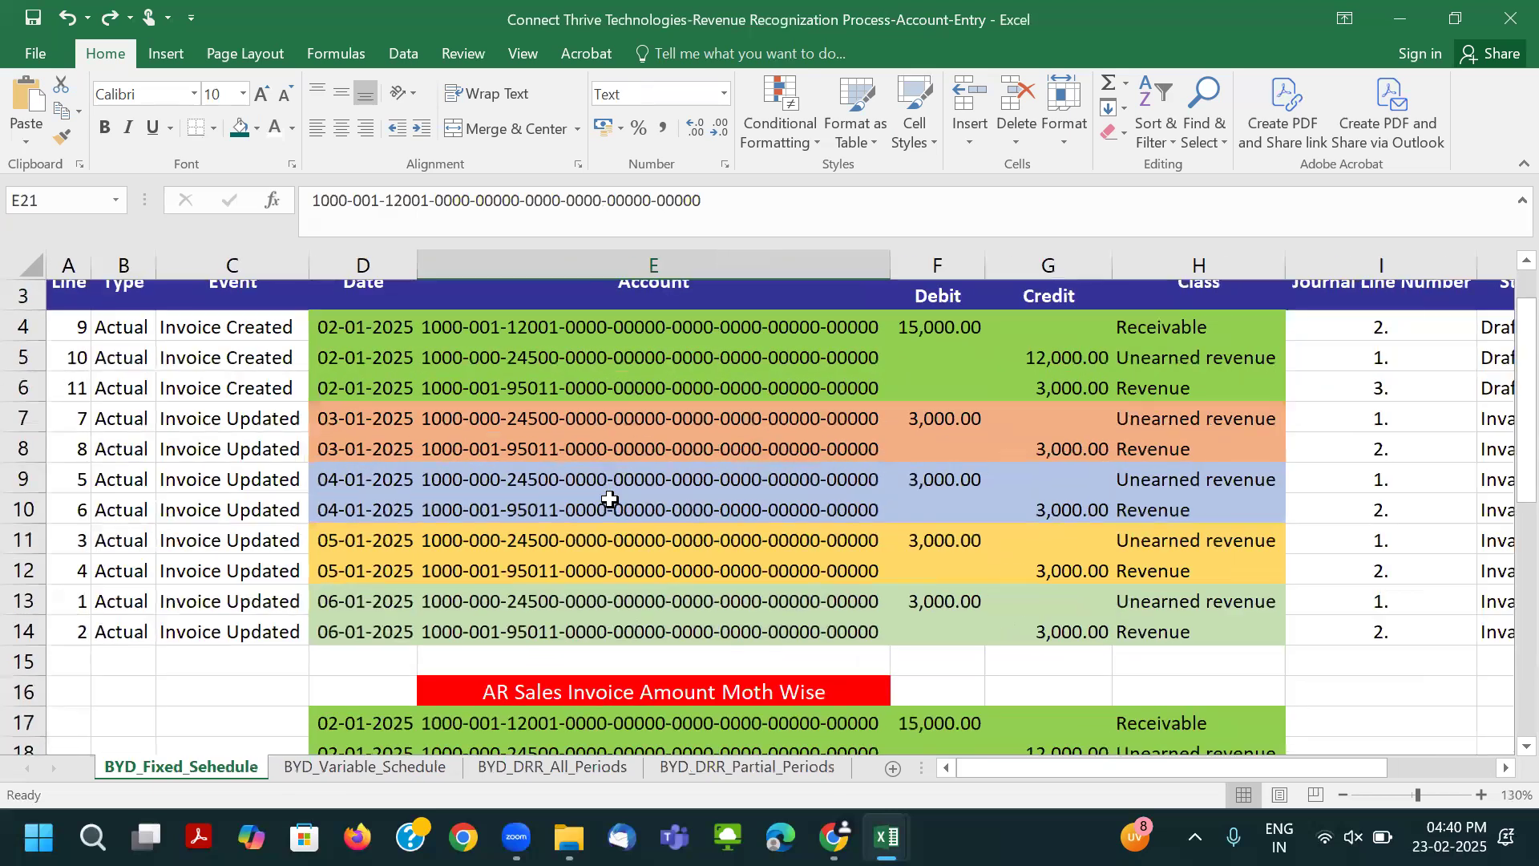
scroll(402, 440, up, 1)
click(245, 392)
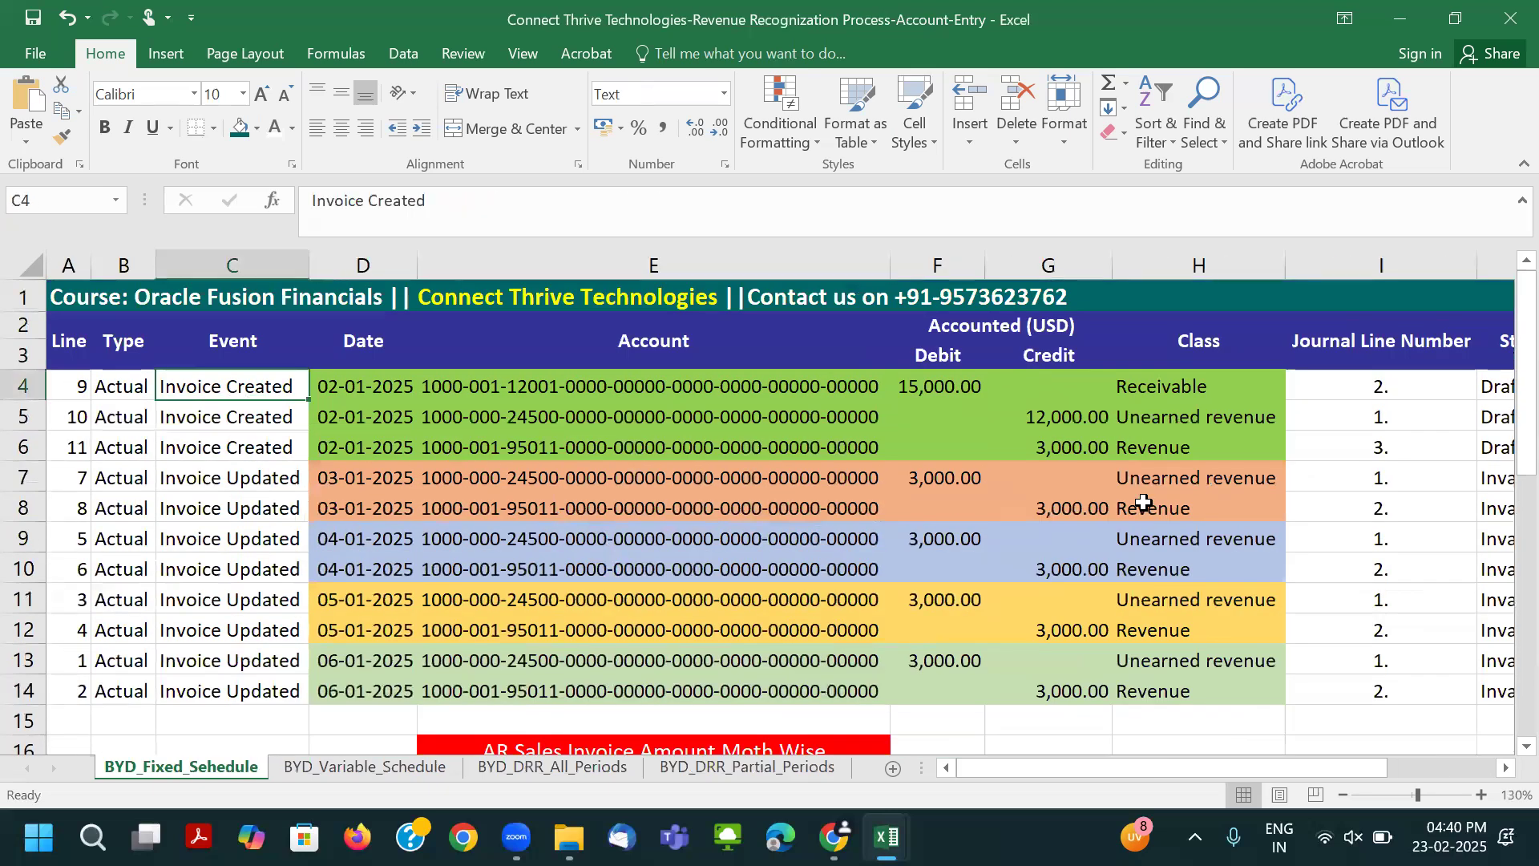
click(351, 389)
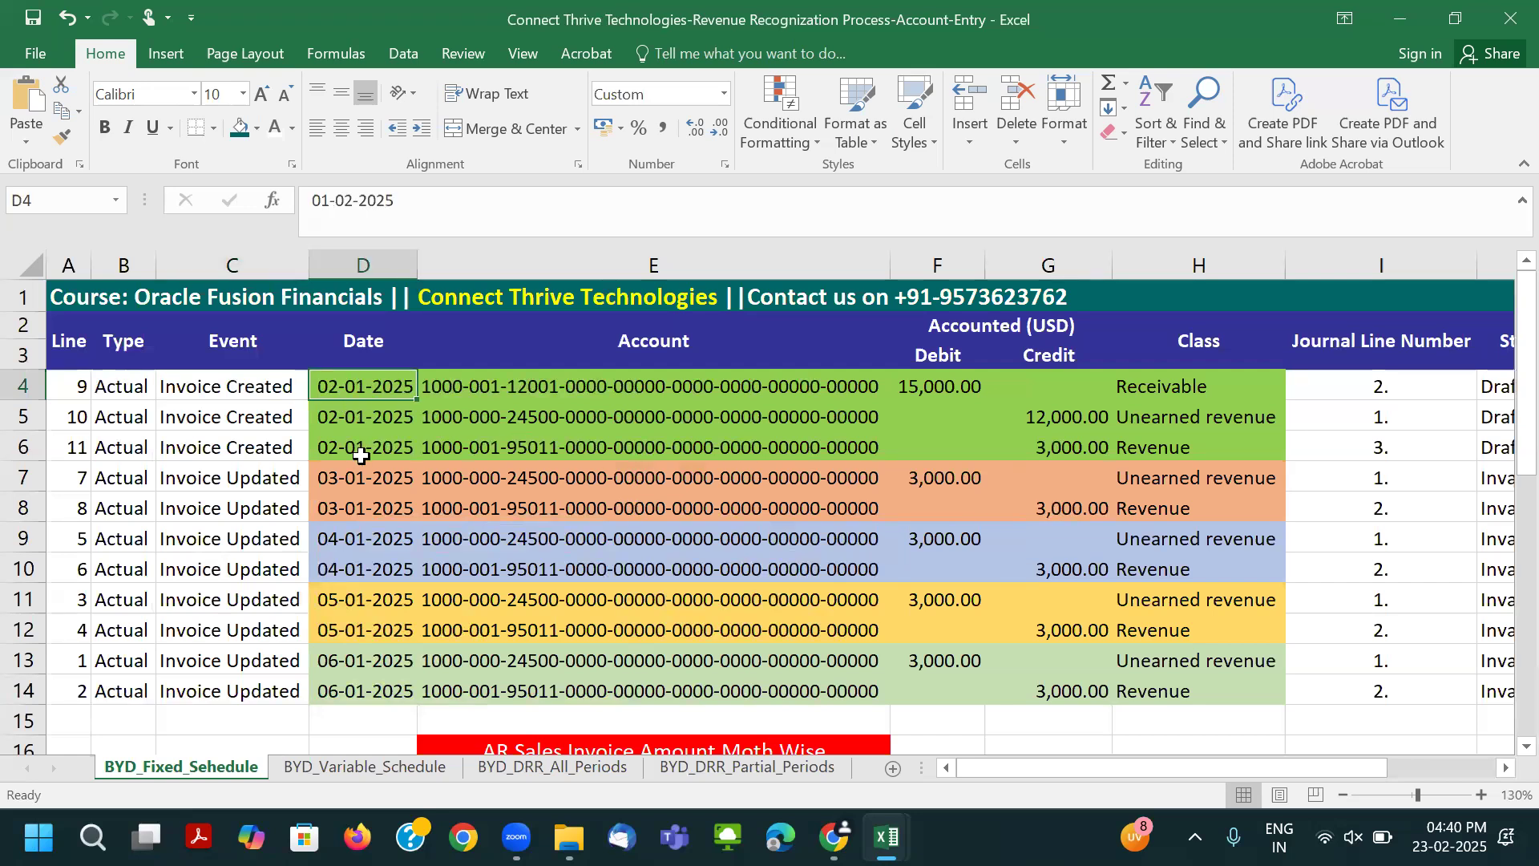
click(354, 478)
click(353, 539)
click(352, 599)
click(354, 659)
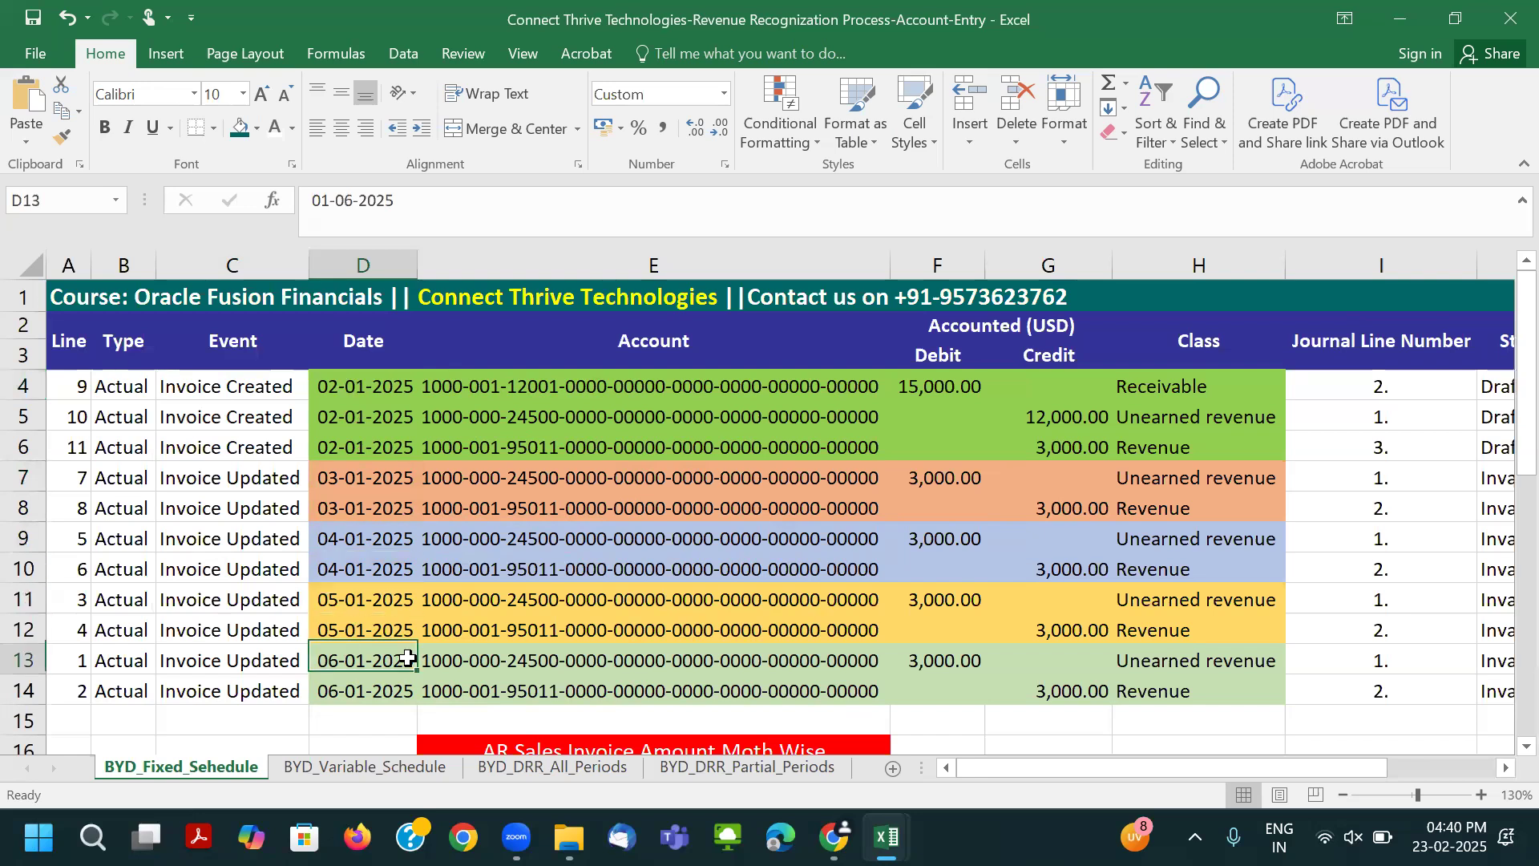
Examine the Invoice Created entry in rows 4 to 6, comparing the receivable debit with the unearned revenue and revenue credits.
drag(333, 387, 1162, 442)
click(943, 386)
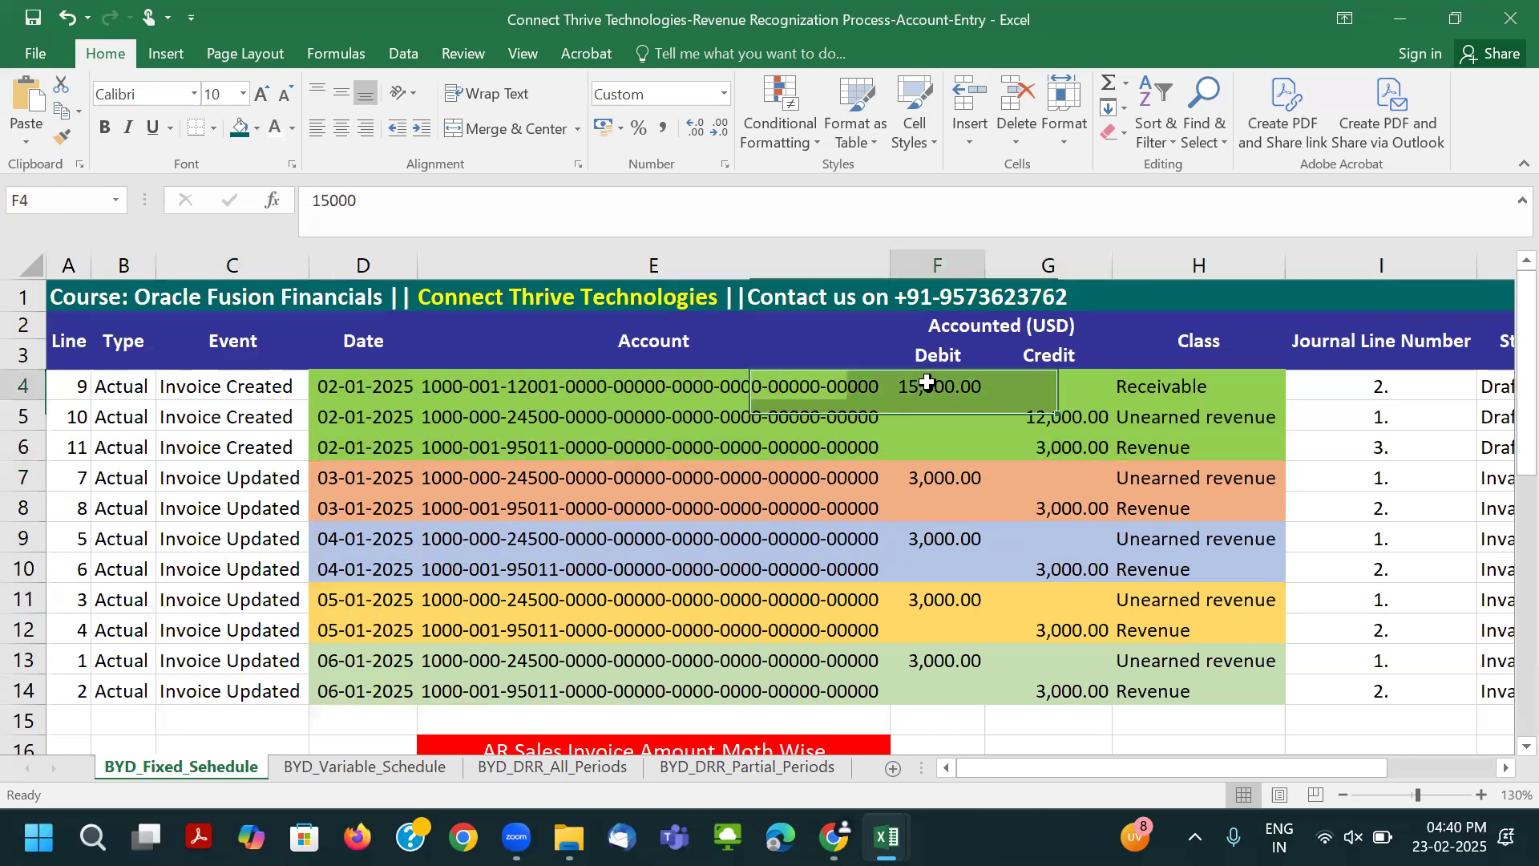
click(1132, 388)
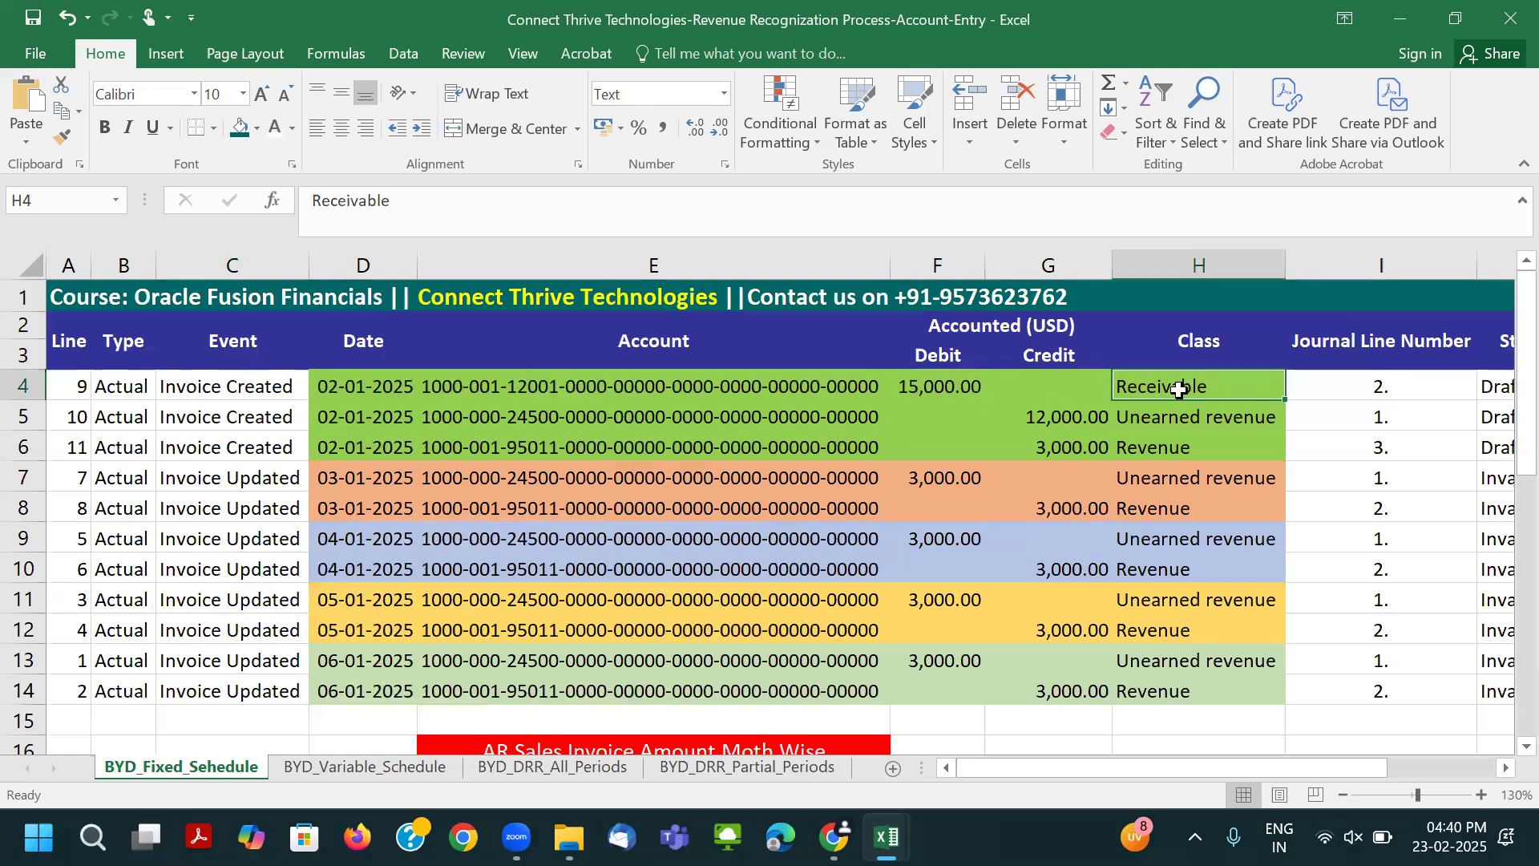
click(933, 388)
click(1186, 387)
click(965, 390)
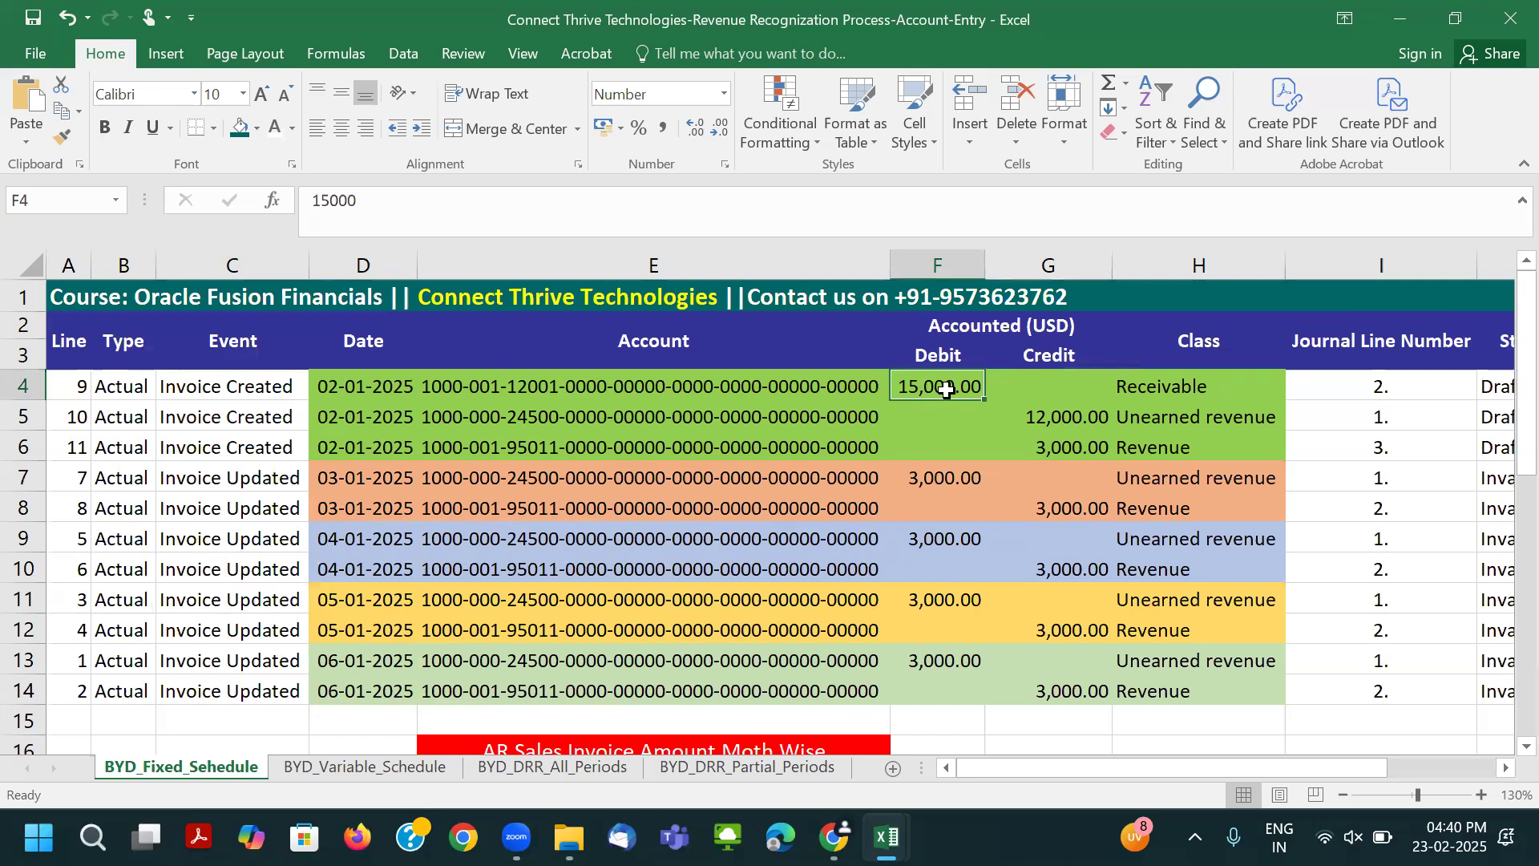
click(1054, 447)
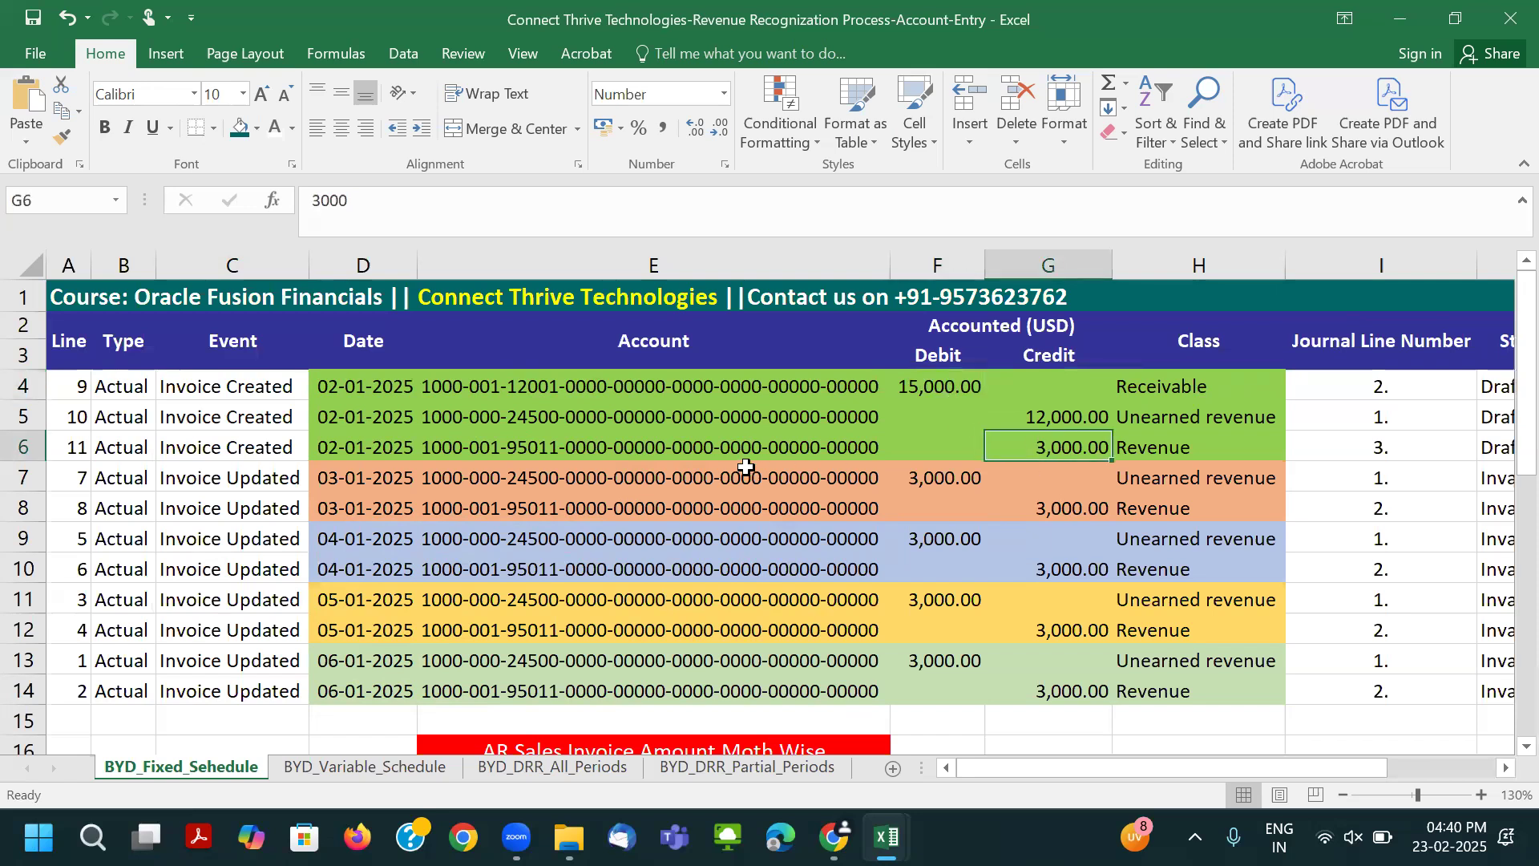
click(932, 390)
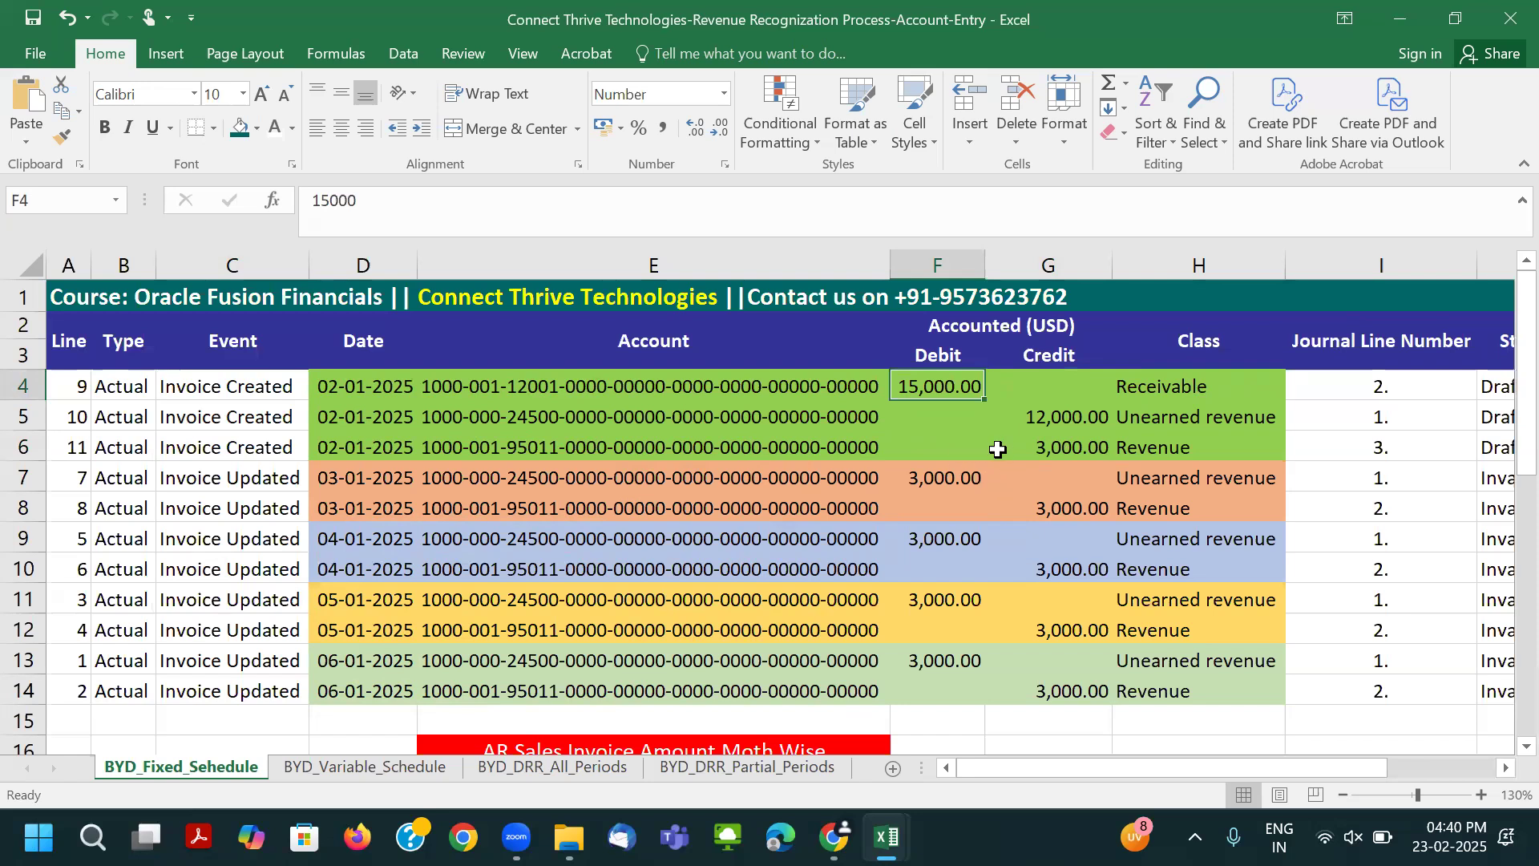
click(1083, 449)
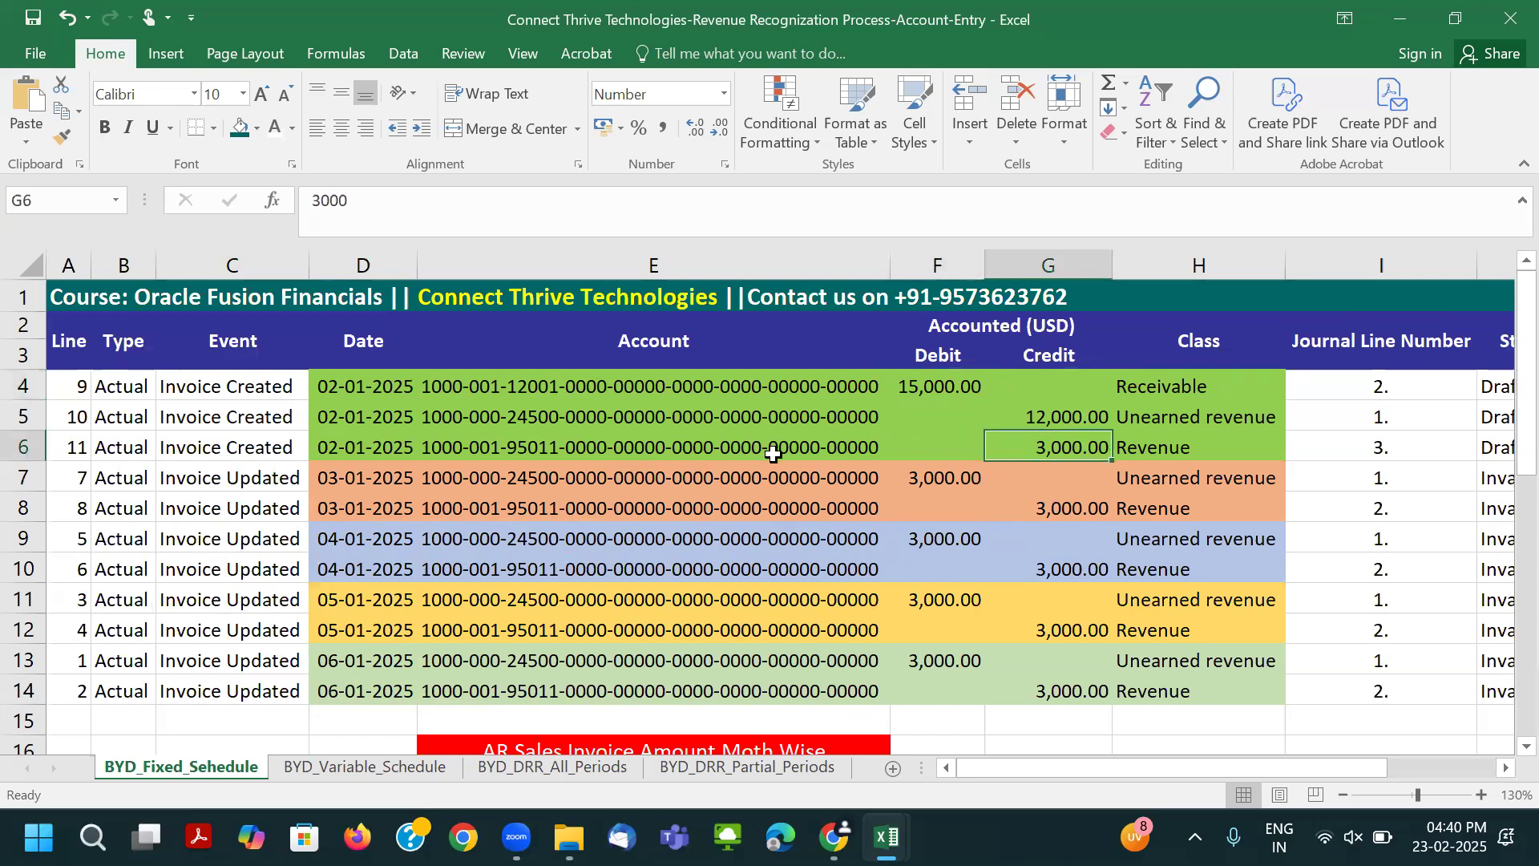
click(1034, 414)
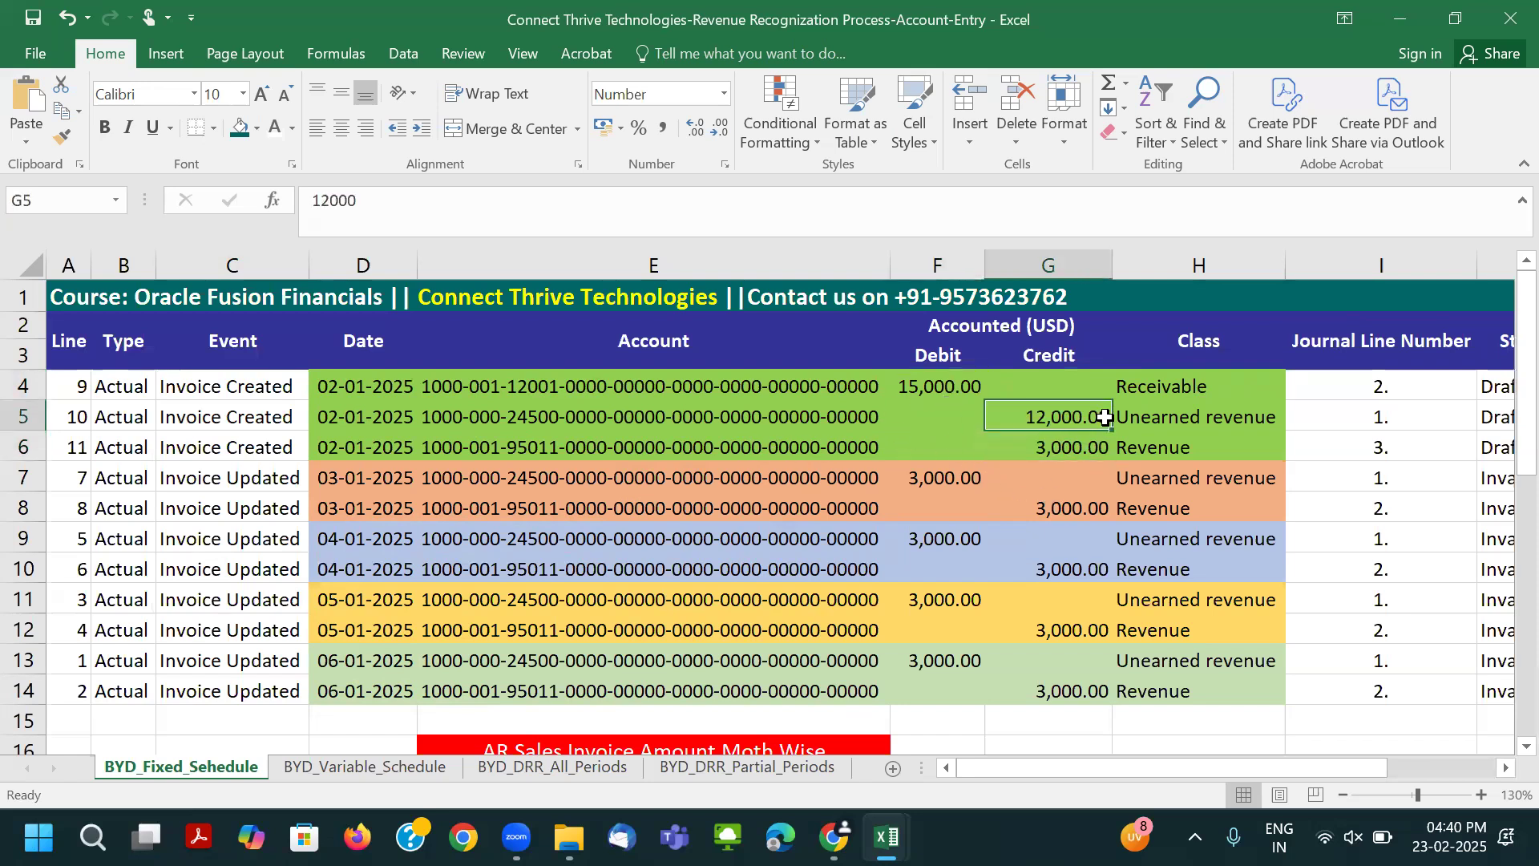
click(1218, 421)
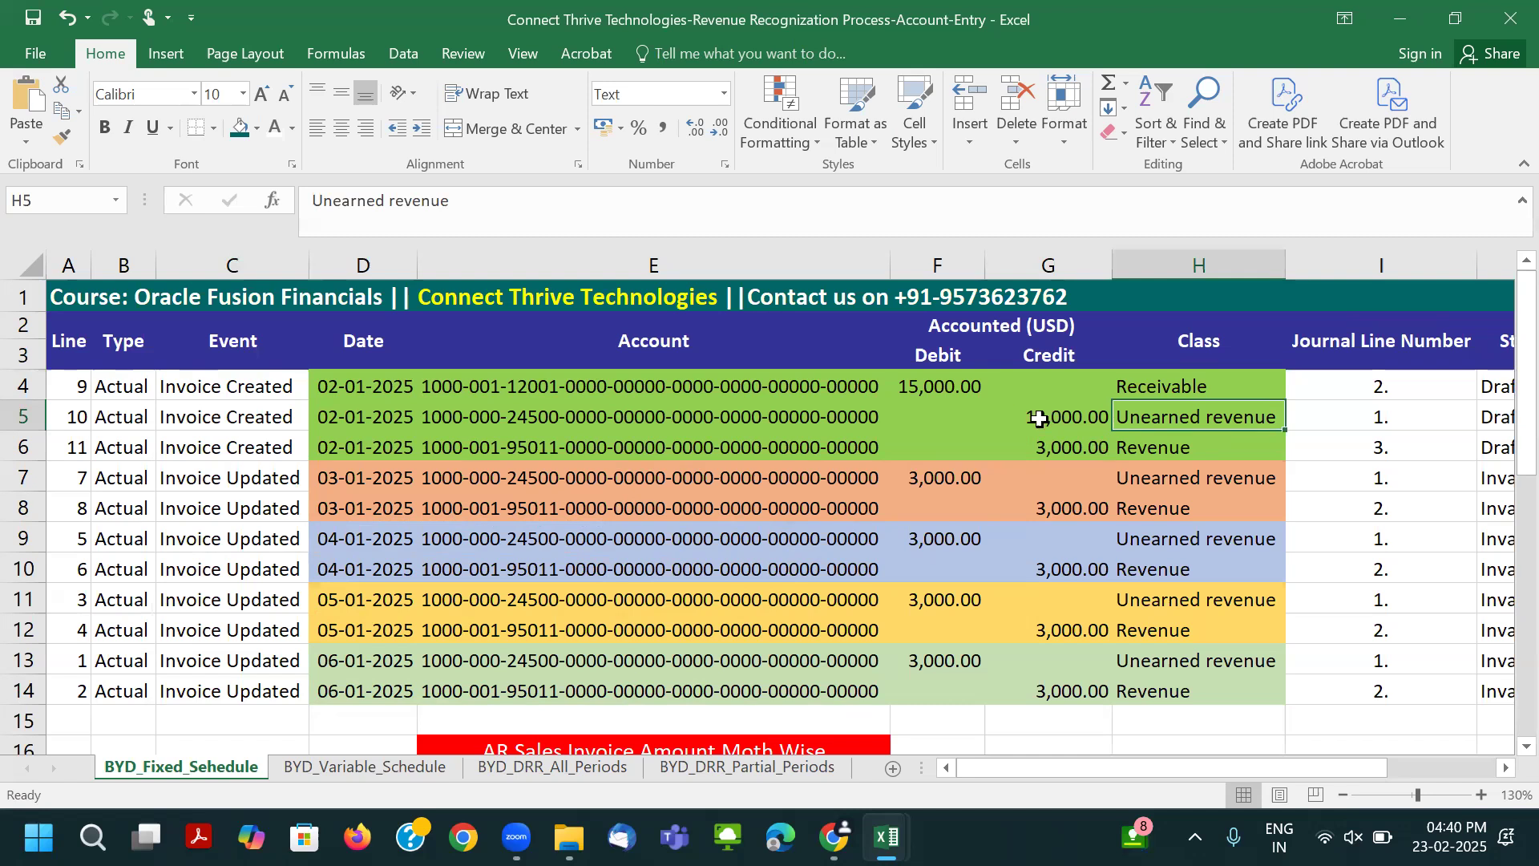
Examine the unearned revenue debits of the four monthly Invoice Updated entries in rows 7 to 14.
click(935, 472)
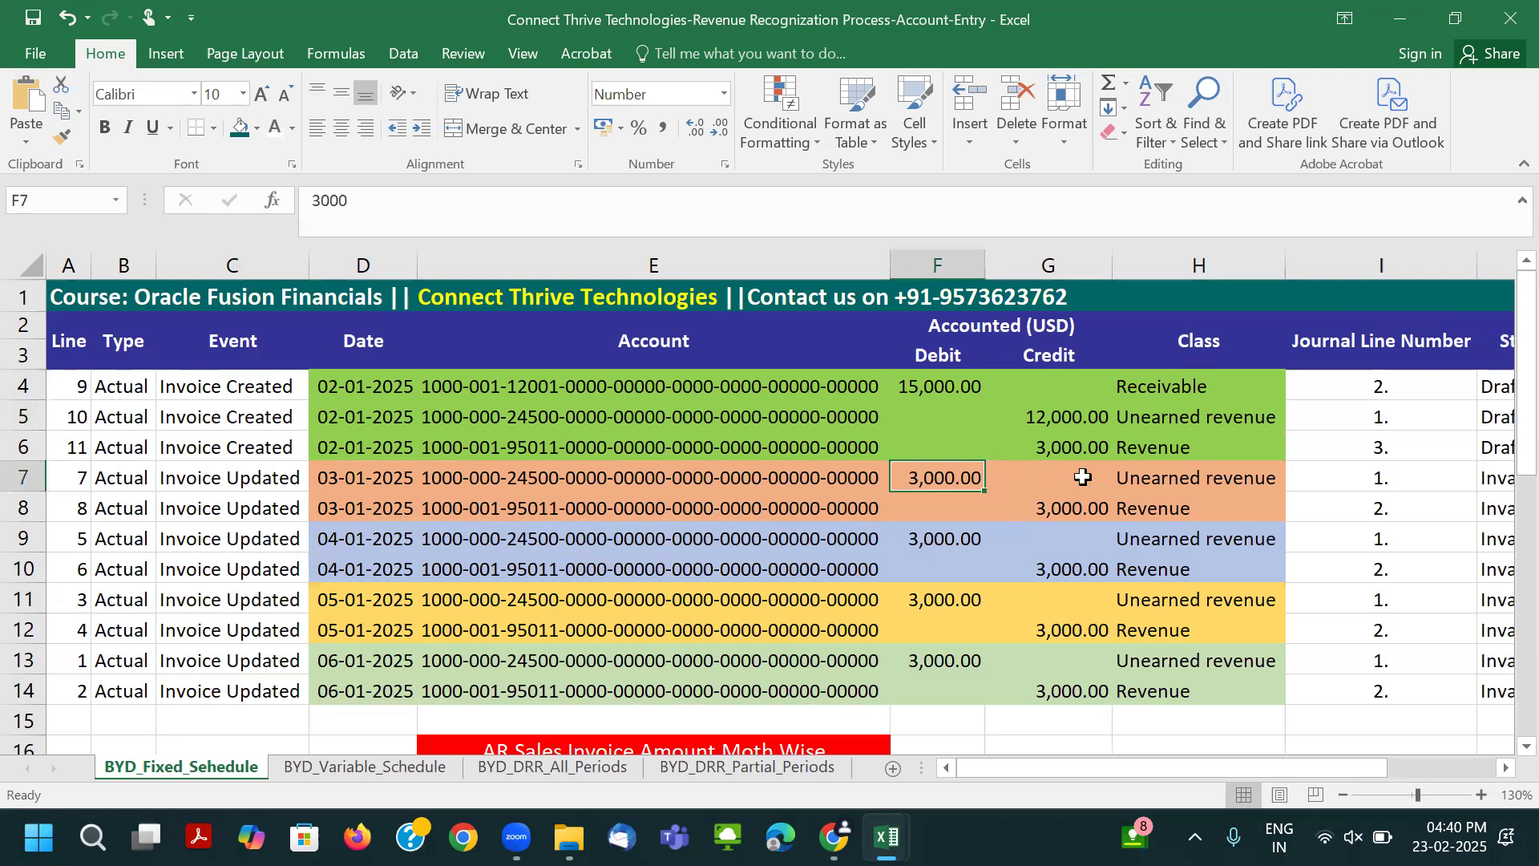
click(930, 539)
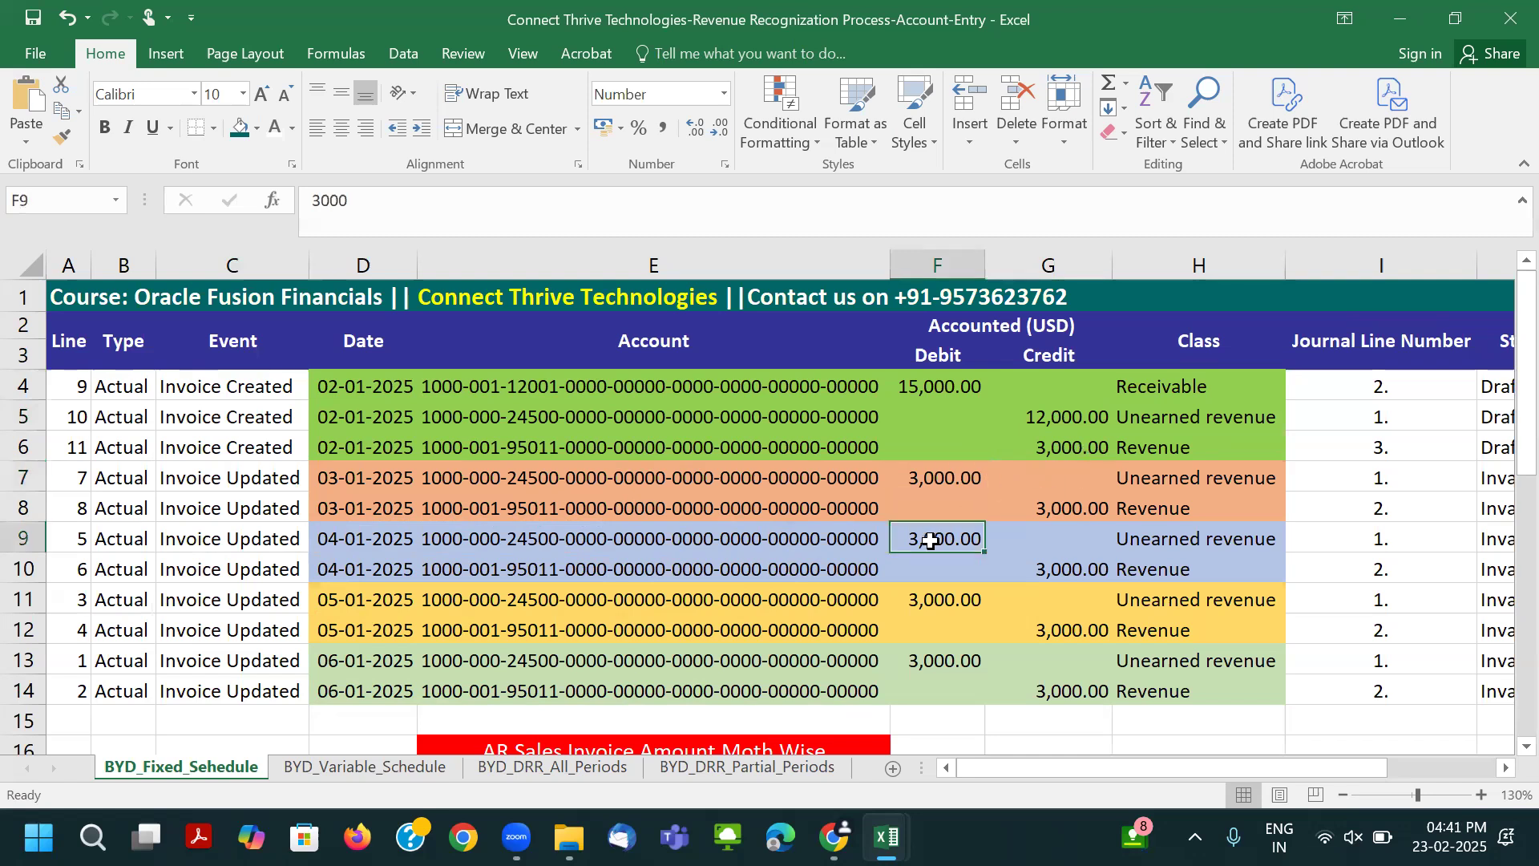
click(936, 599)
click(941, 660)
scroll(1062, 569, down, 1)
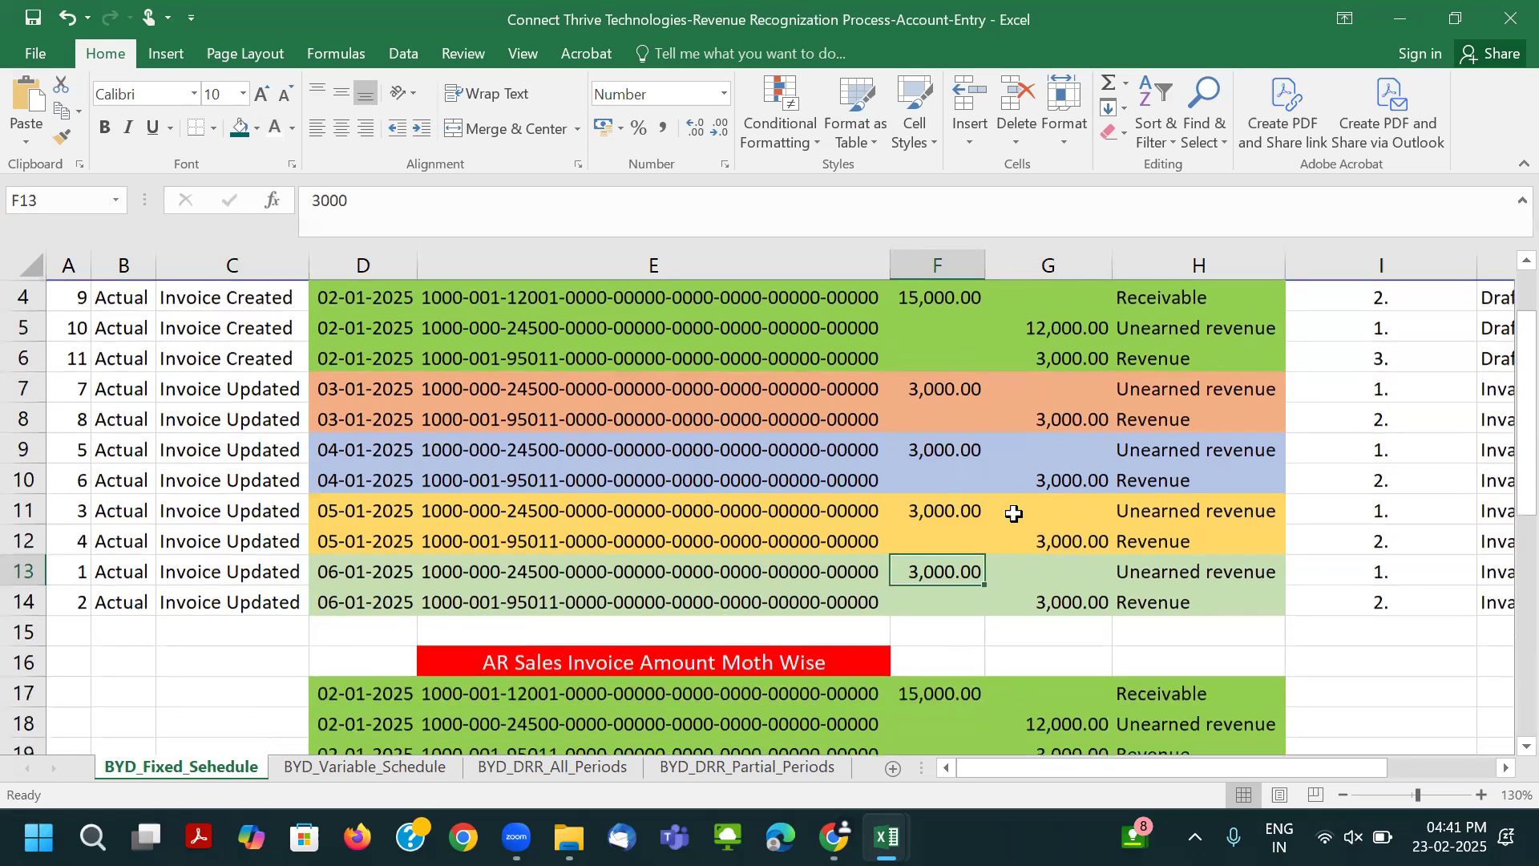
scroll(946, 433, up, 1)
scroll(947, 433, up, 1)
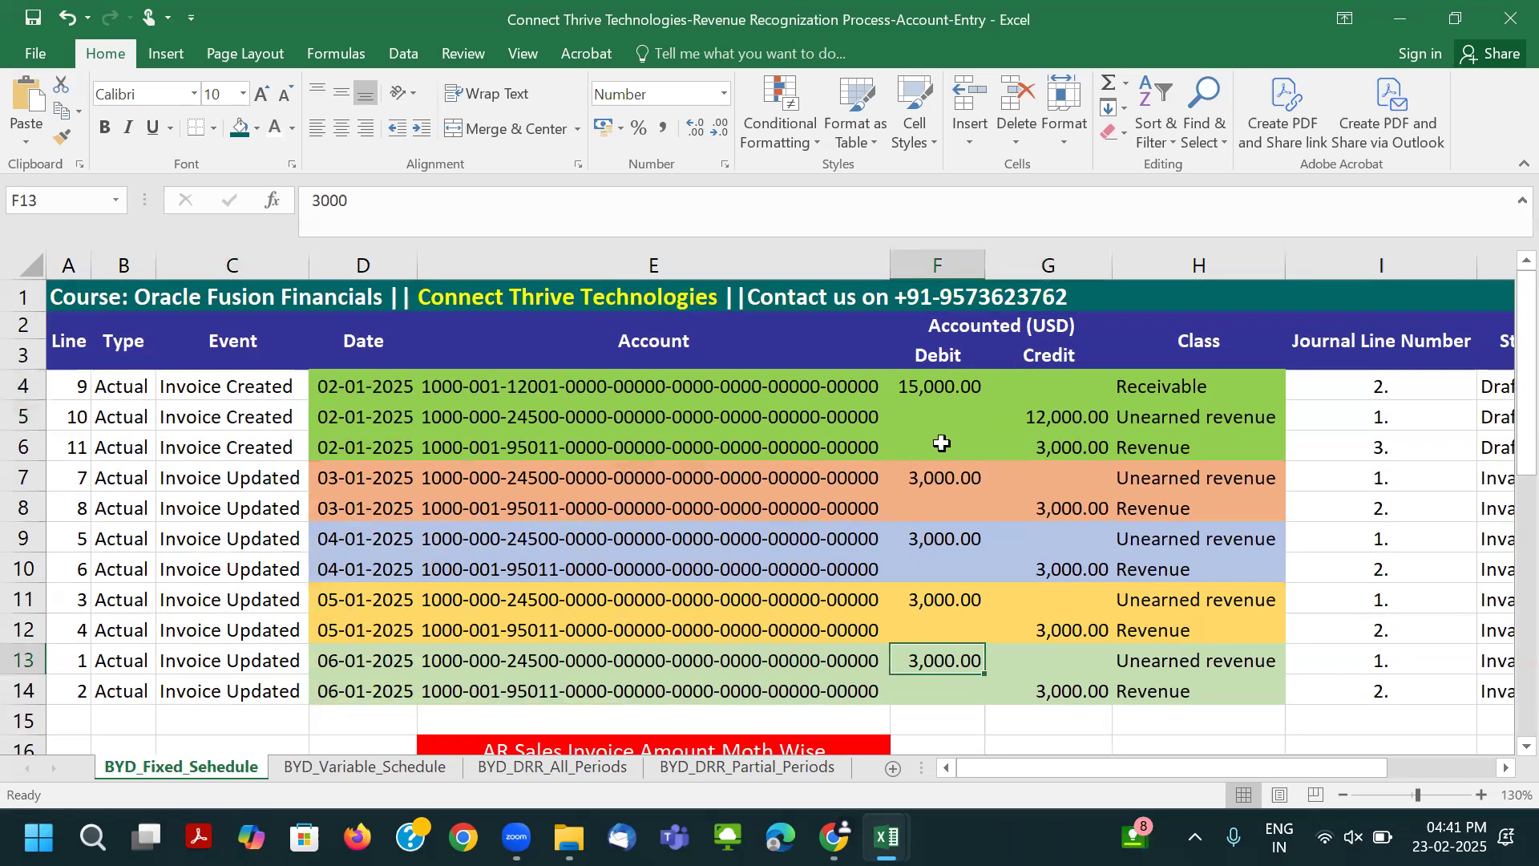
click(926, 479)
click(939, 540)
click(930, 481)
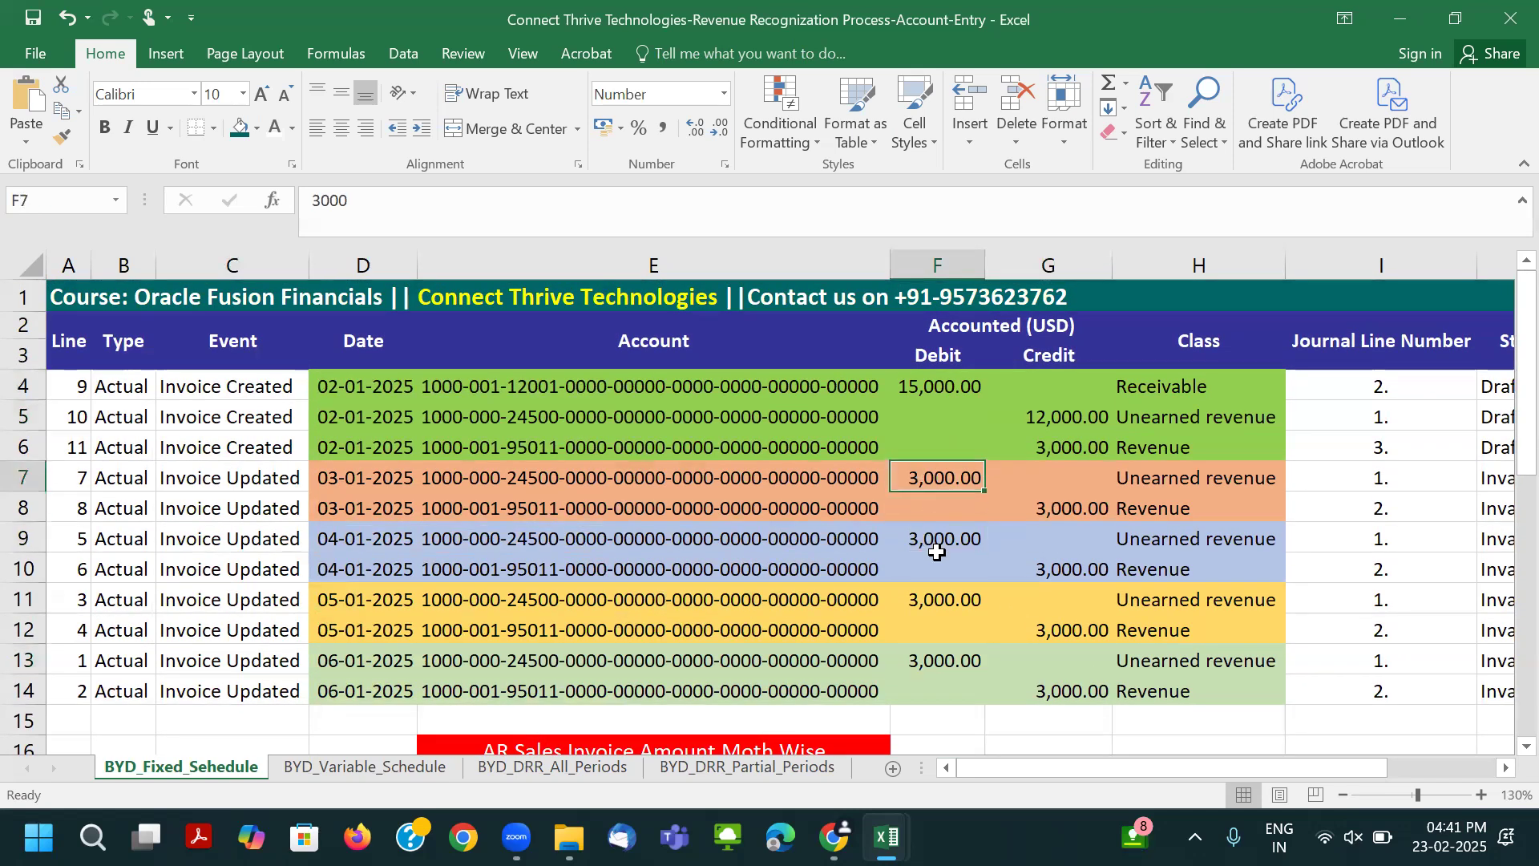
click(936, 569)
click(950, 629)
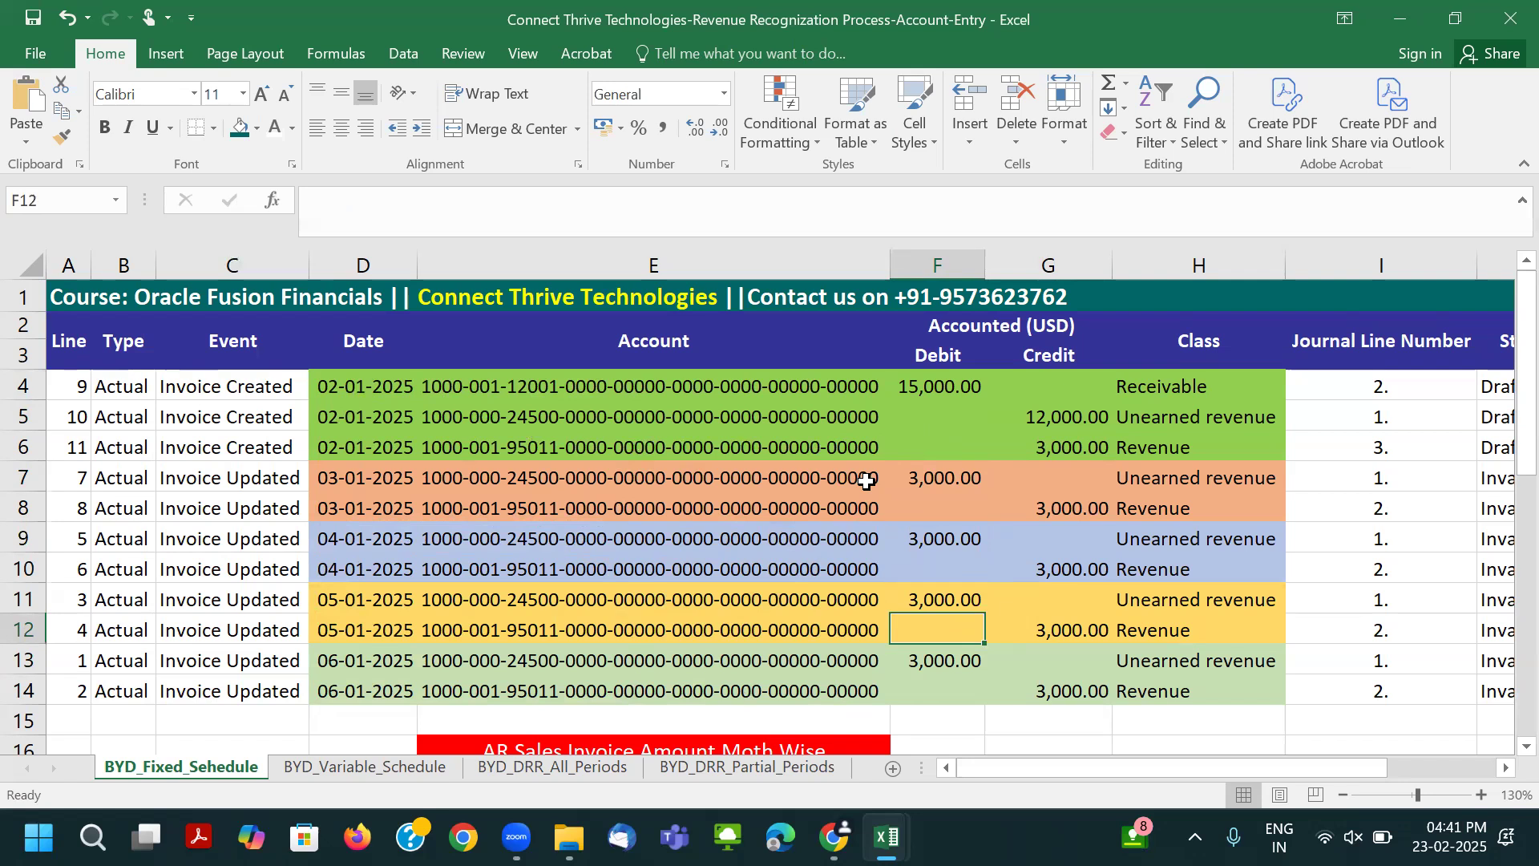
click(941, 479)
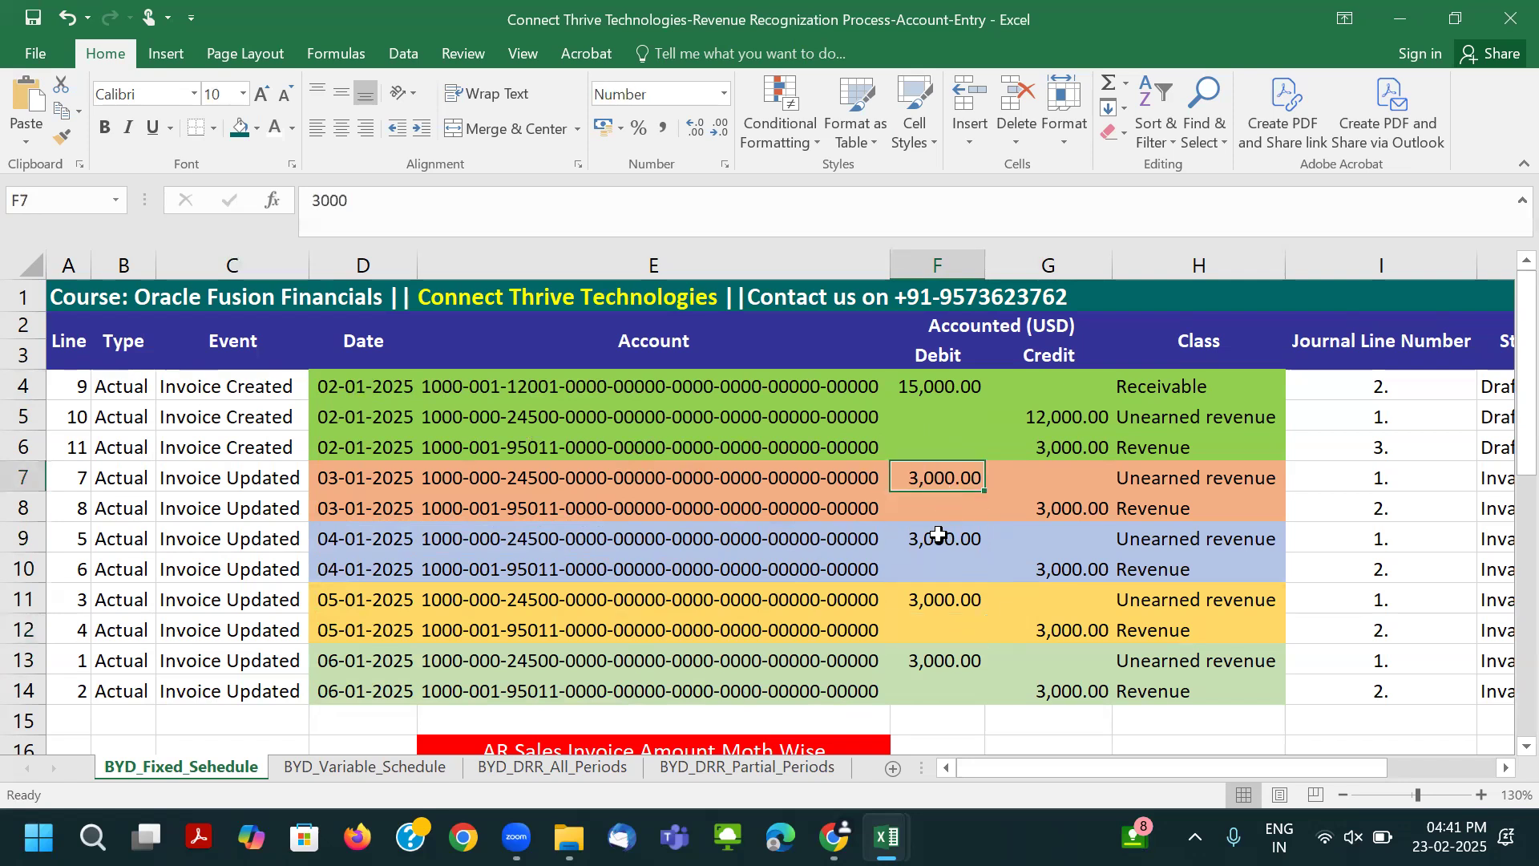
click(939, 535)
click(942, 601)
click(942, 630)
scroll(943, 614, down, 1)
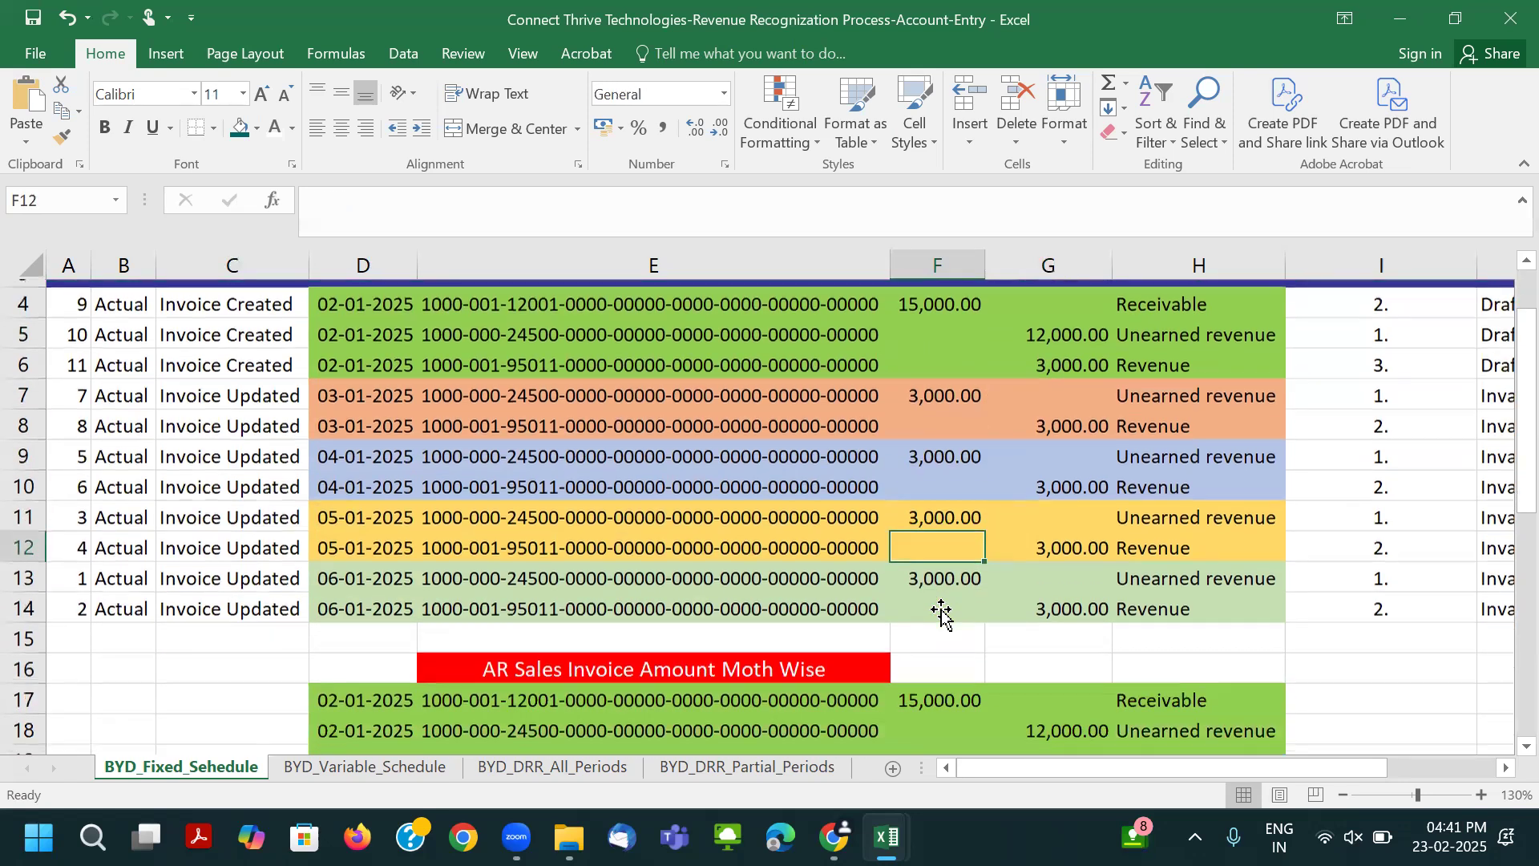
Examine the February block in rows 17 to 19 under AR Sales Invoice Amount Moth Wise, comparing receivable, revenue and unearned revenue.
scroll(943, 613, down, 3)
click(637, 391)
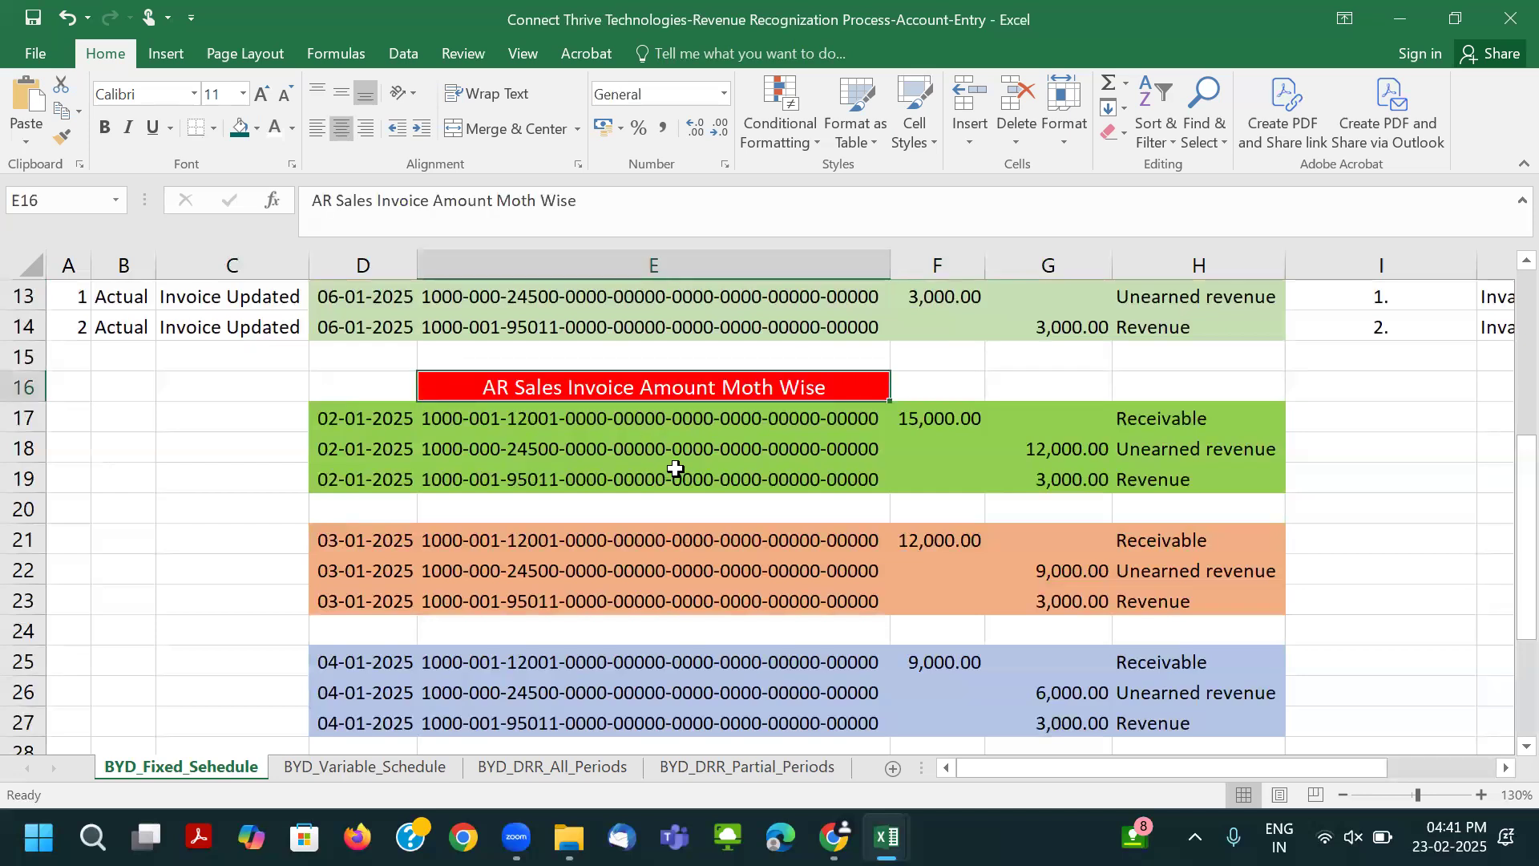
scroll(675, 469, down, 1)
click(367, 326)
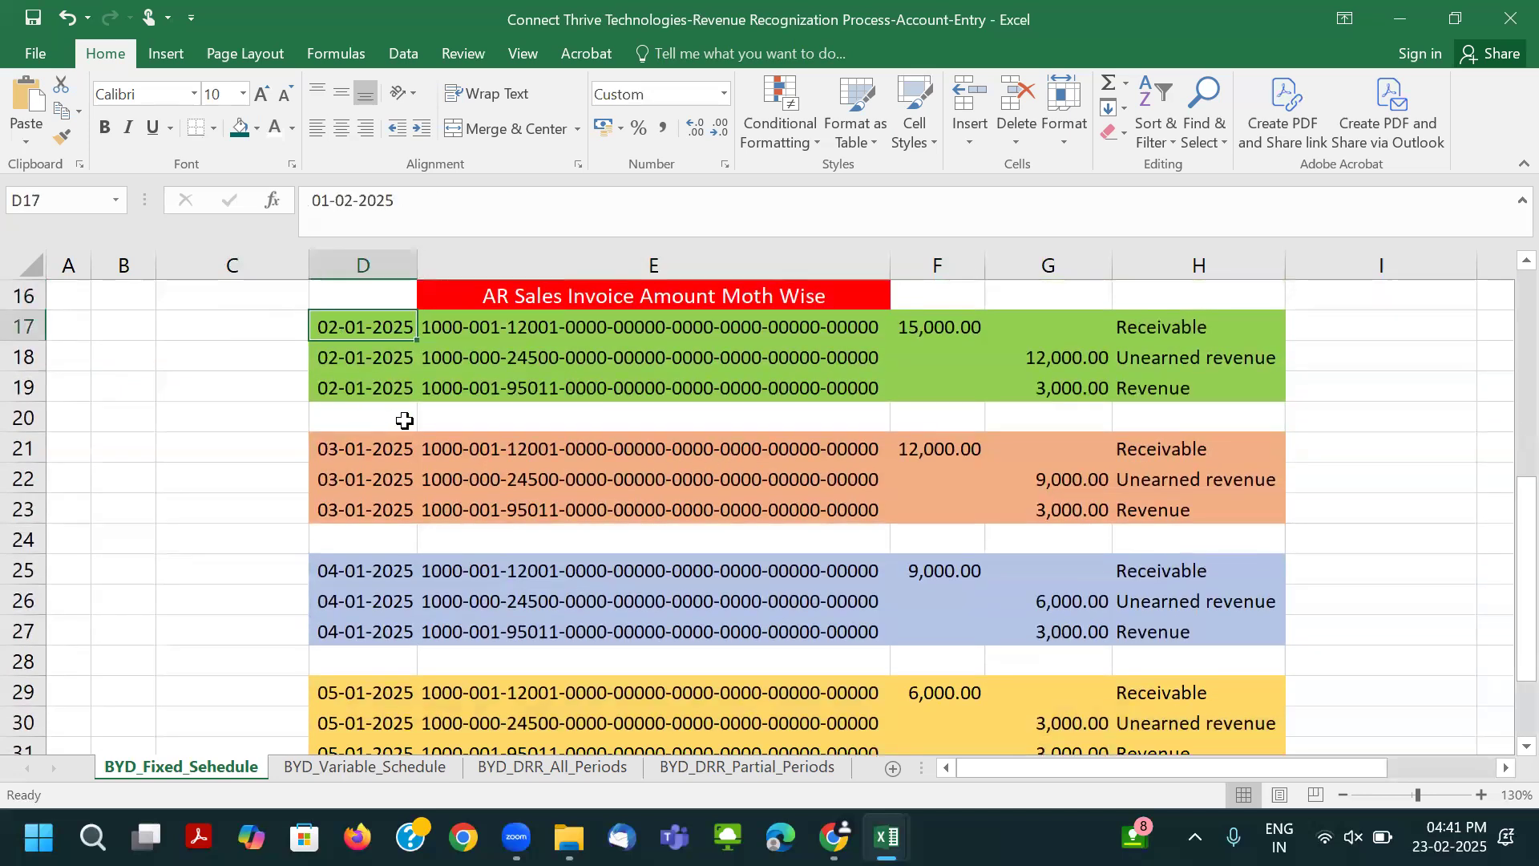
click(968, 329)
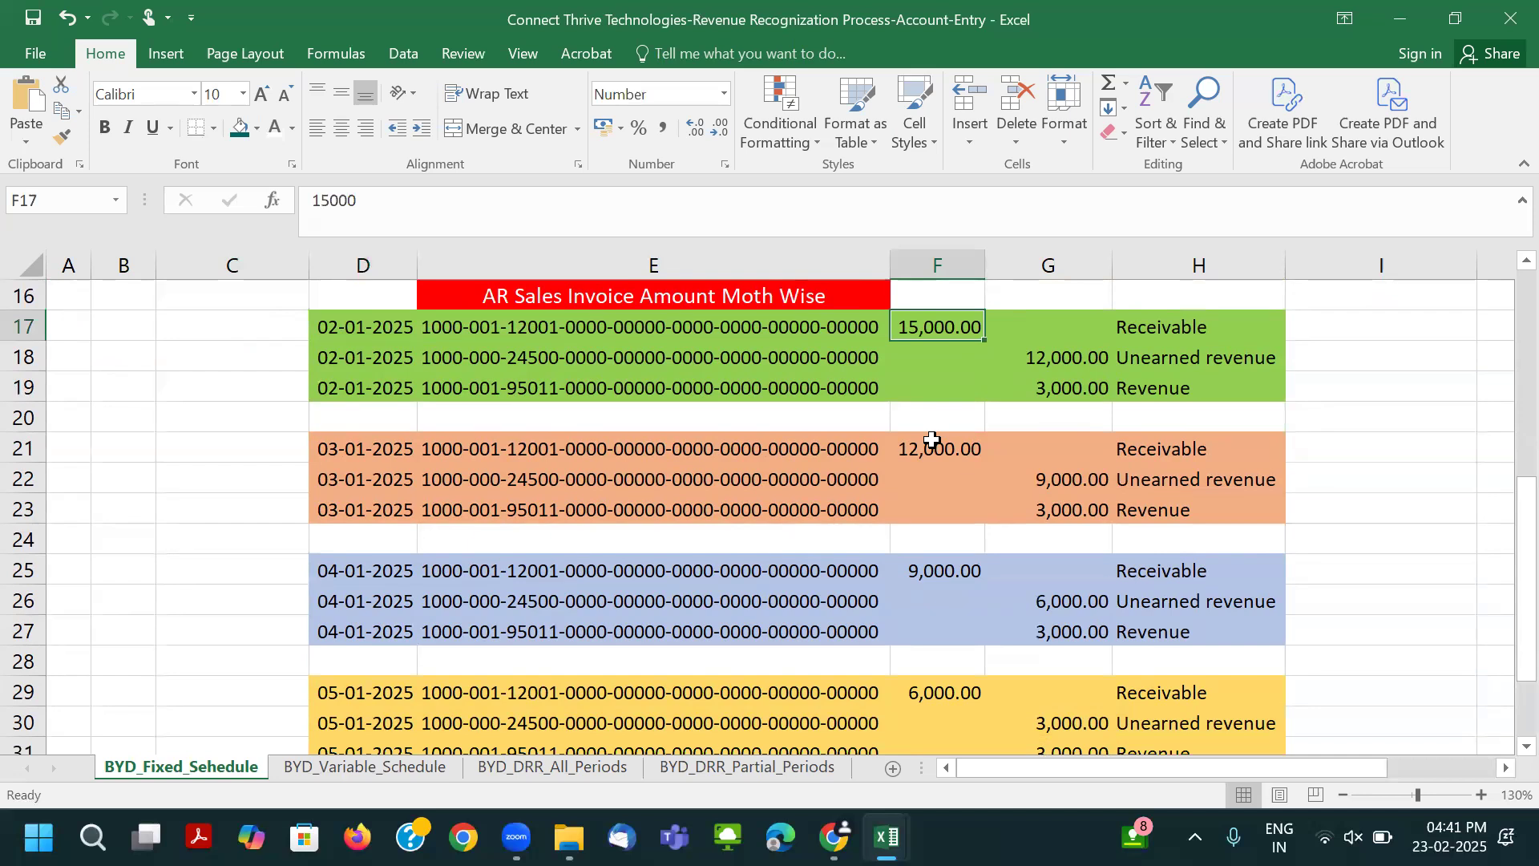
click(1095, 383)
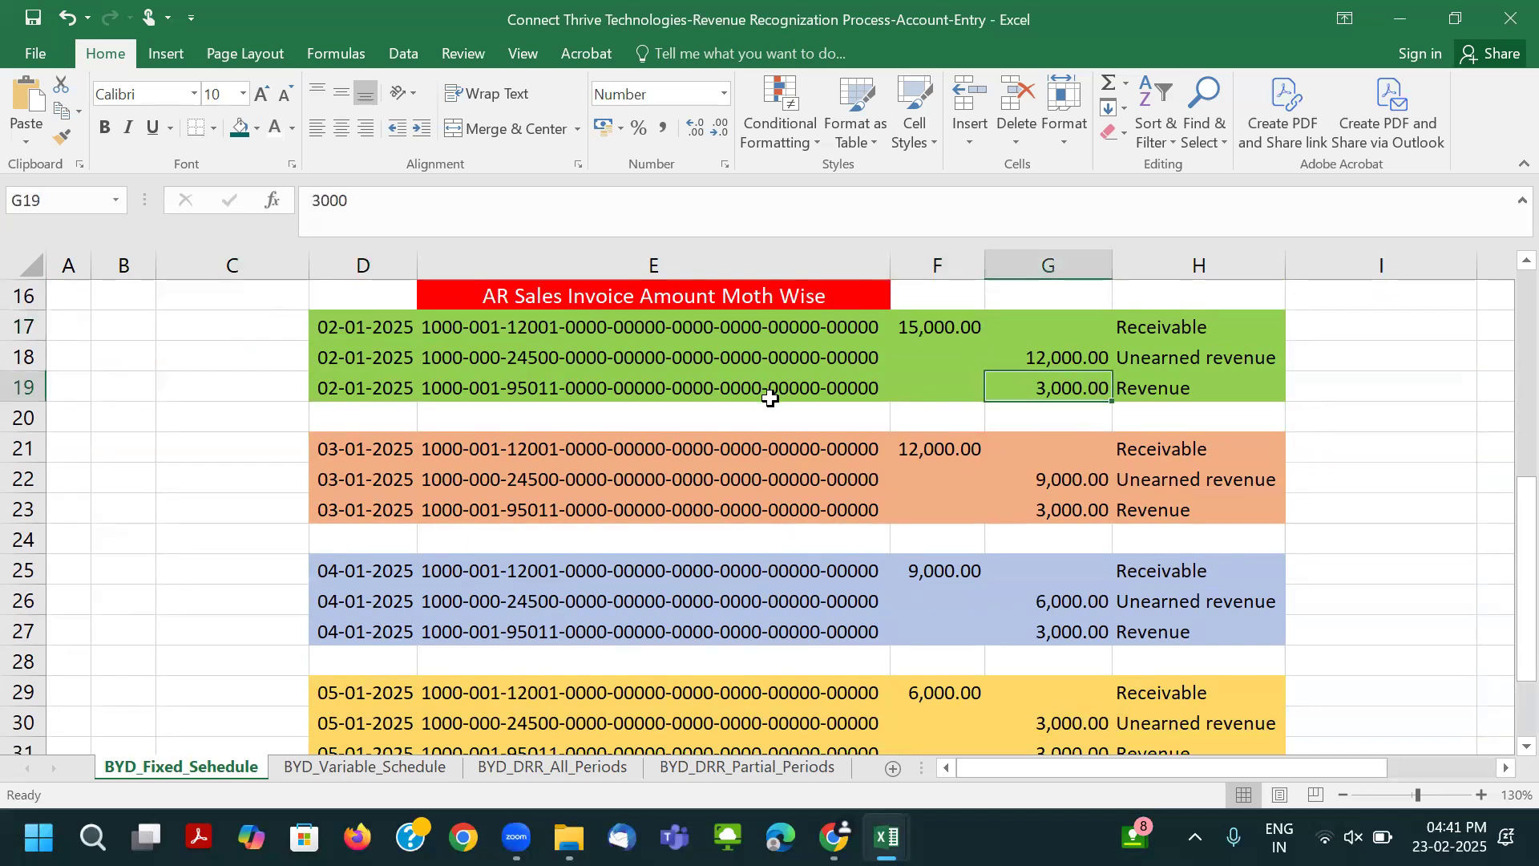
click(1046, 355)
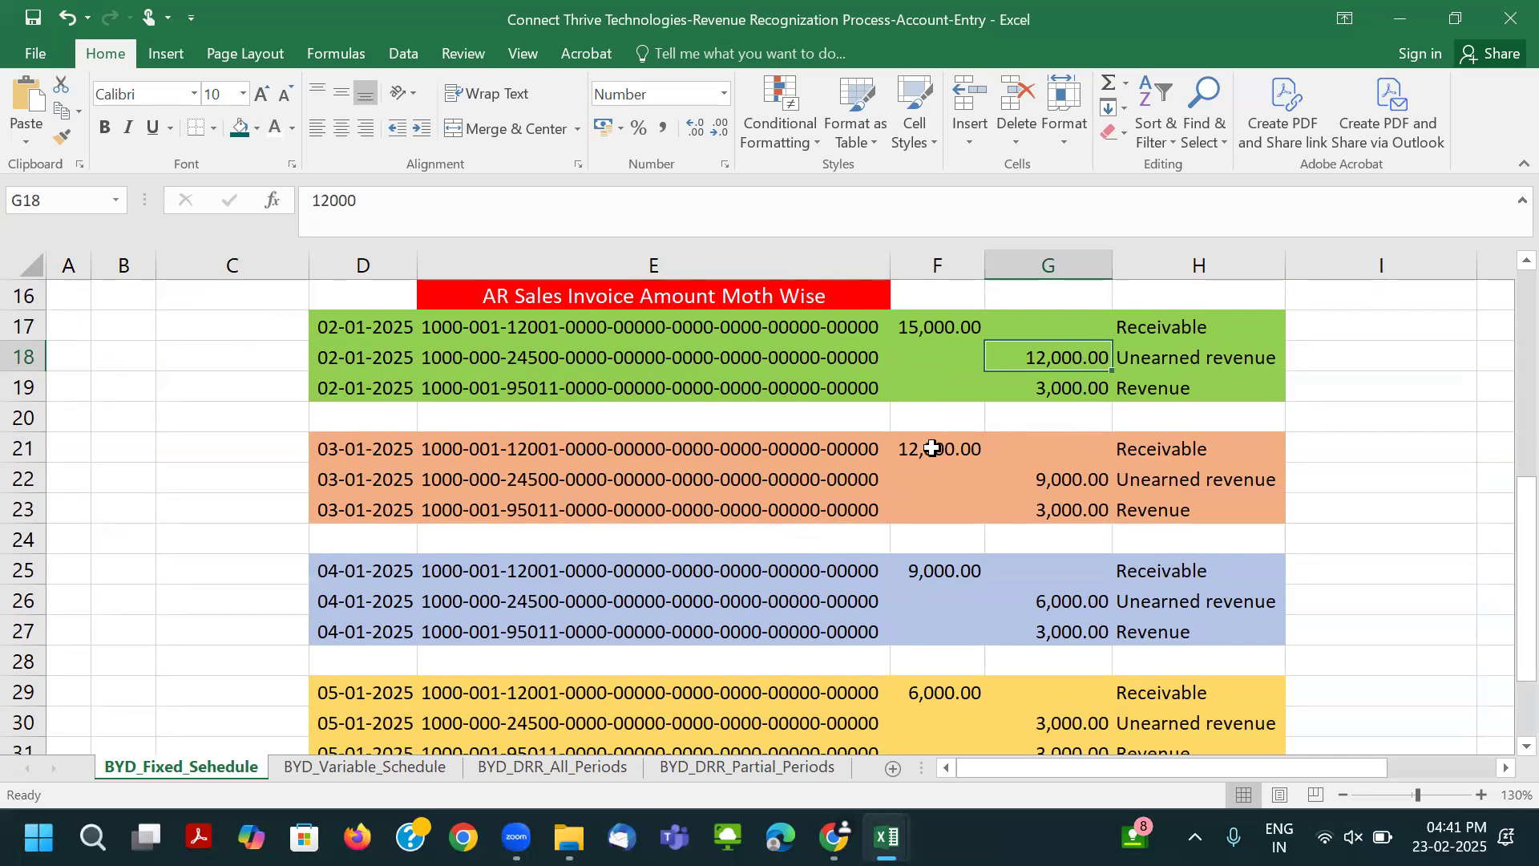
Examine the March block in rows 21 to 23, comparing the receivable debit with the revenue and unearned revenue credits.
click(1176, 446)
click(976, 449)
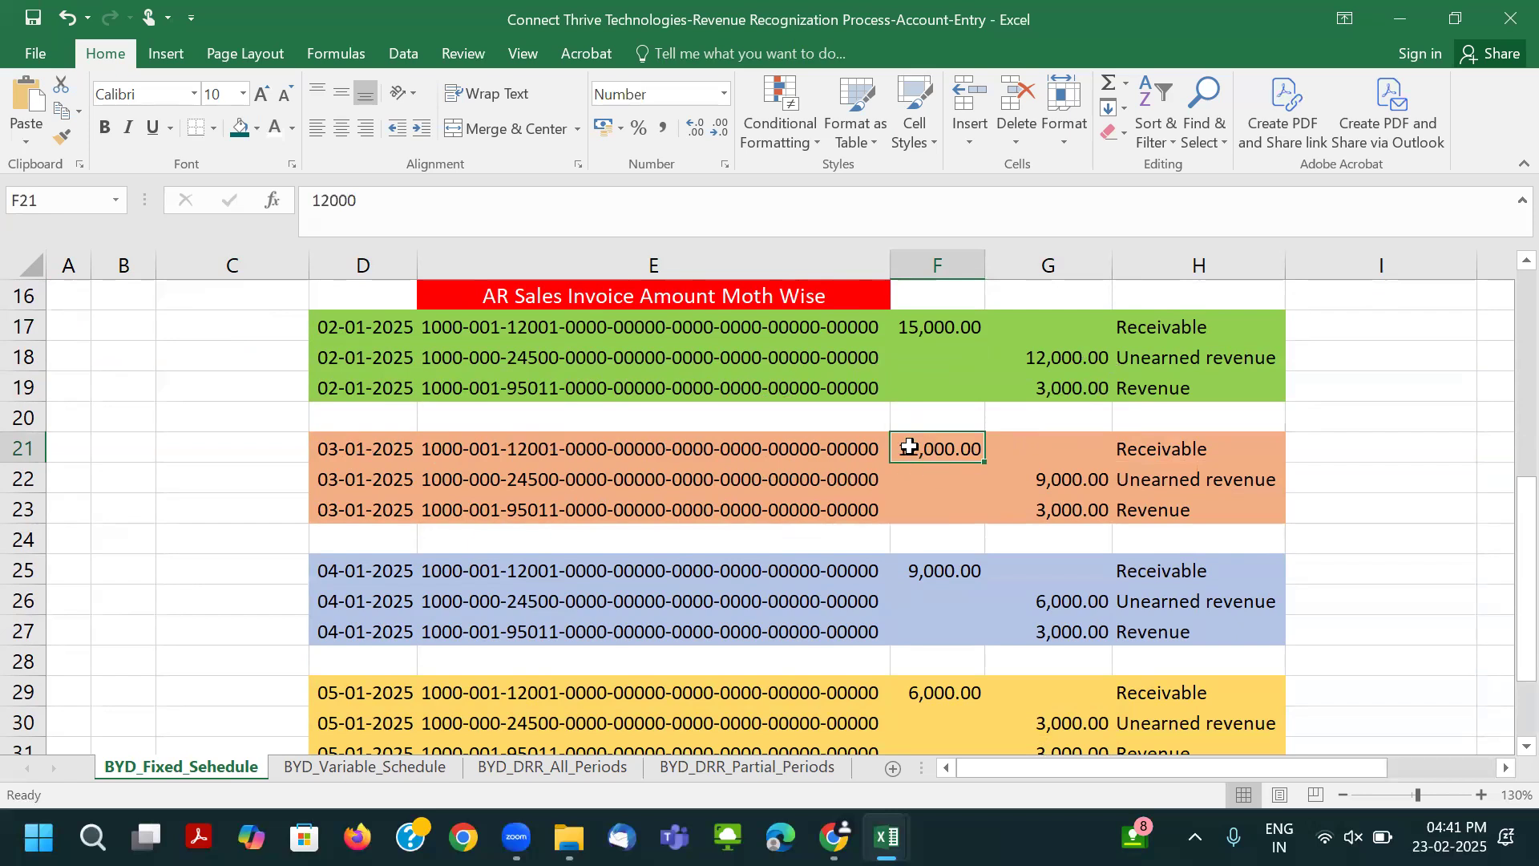
click(1042, 510)
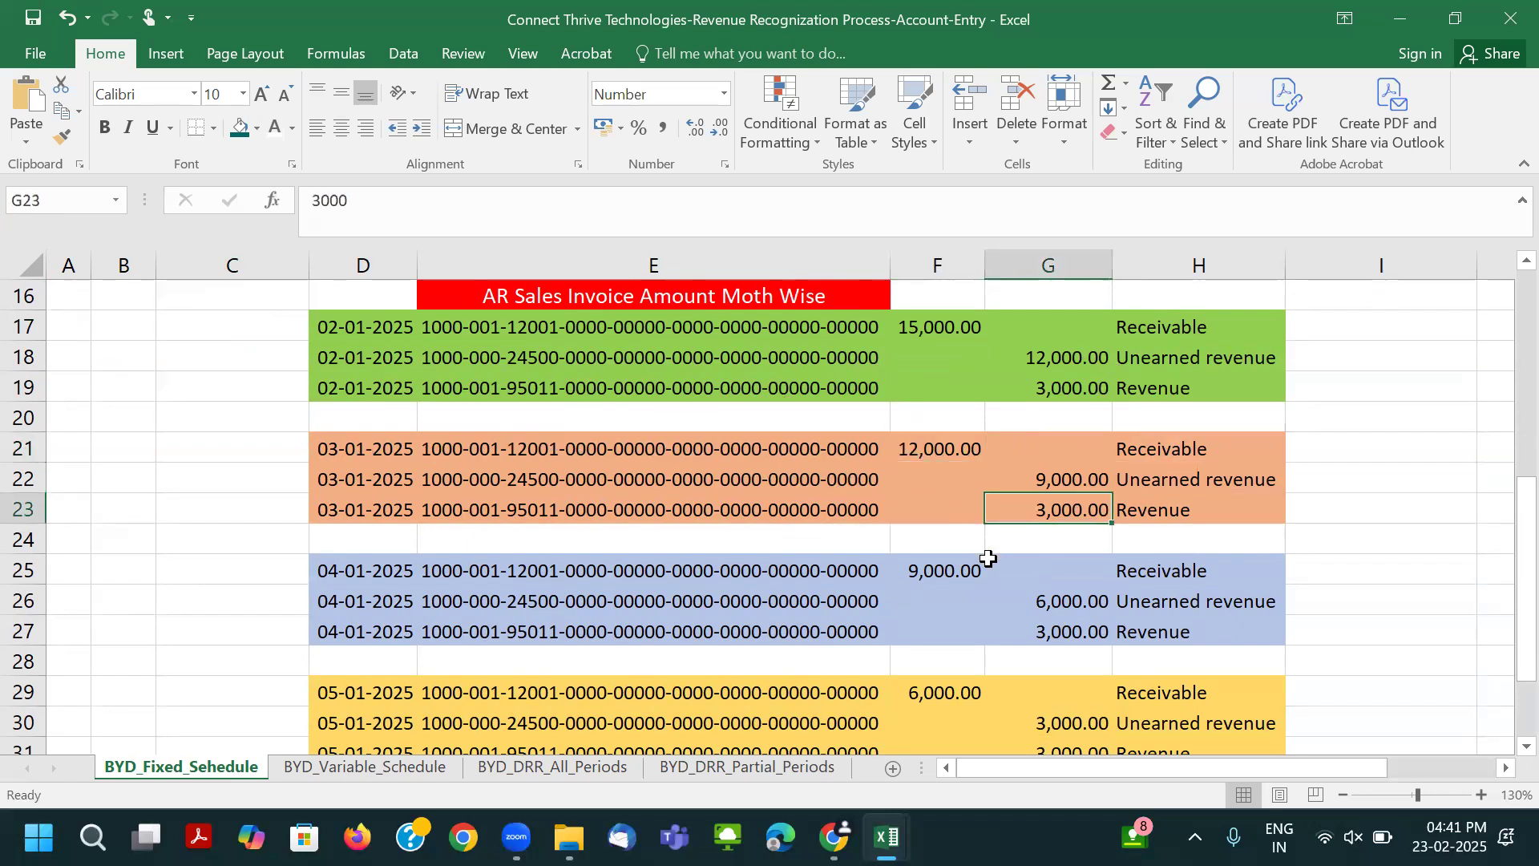
click(1059, 478)
click(1179, 481)
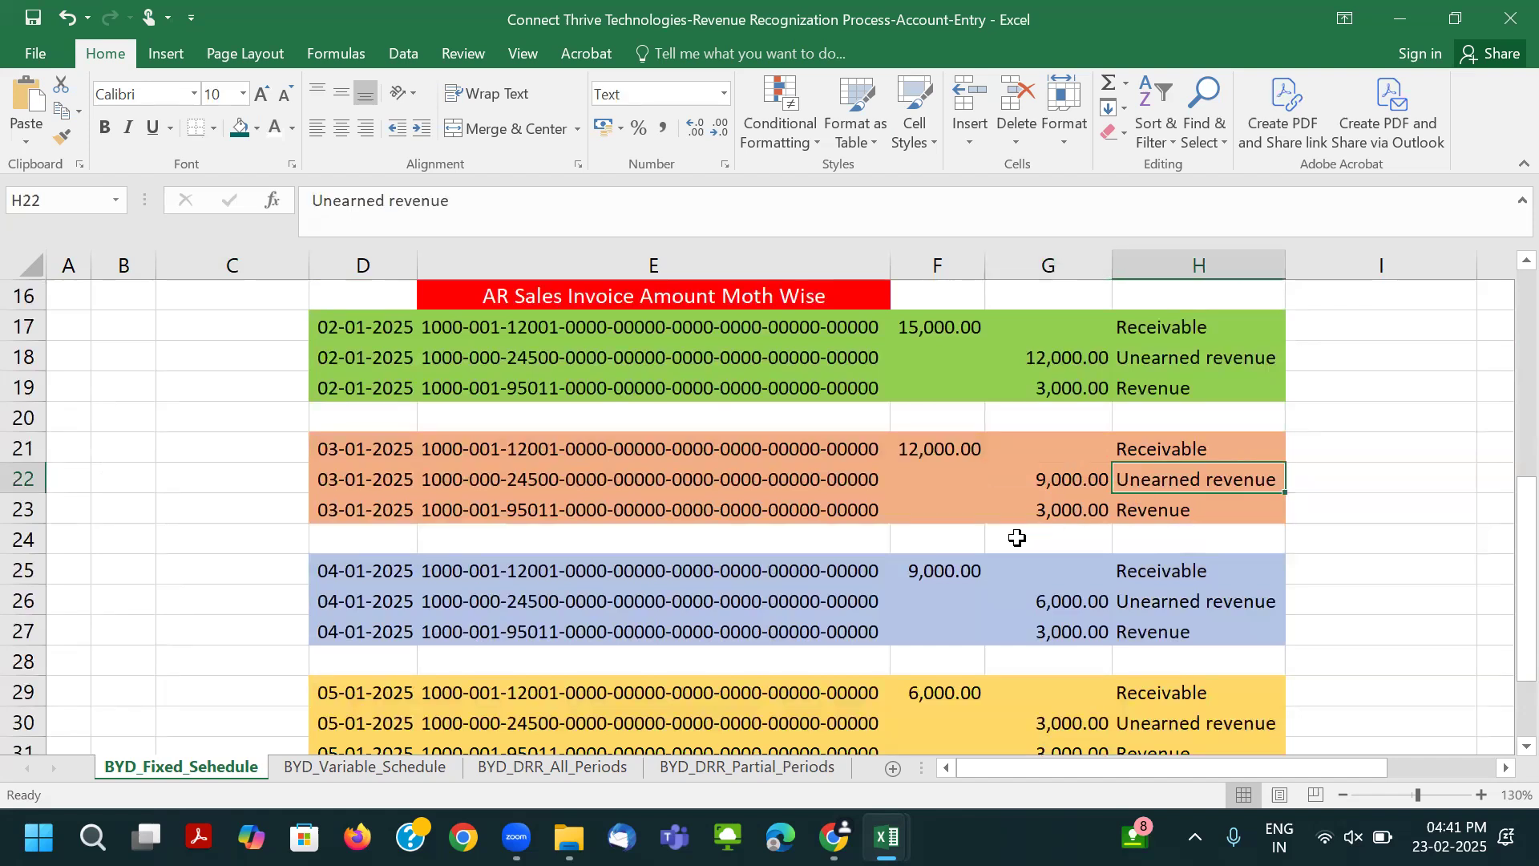
Examine the April block in rows 25 to 27, comparing its receivable debit with the revenue and unearned revenue credits.
scroll(1017, 538, down, 2)
click(947, 392)
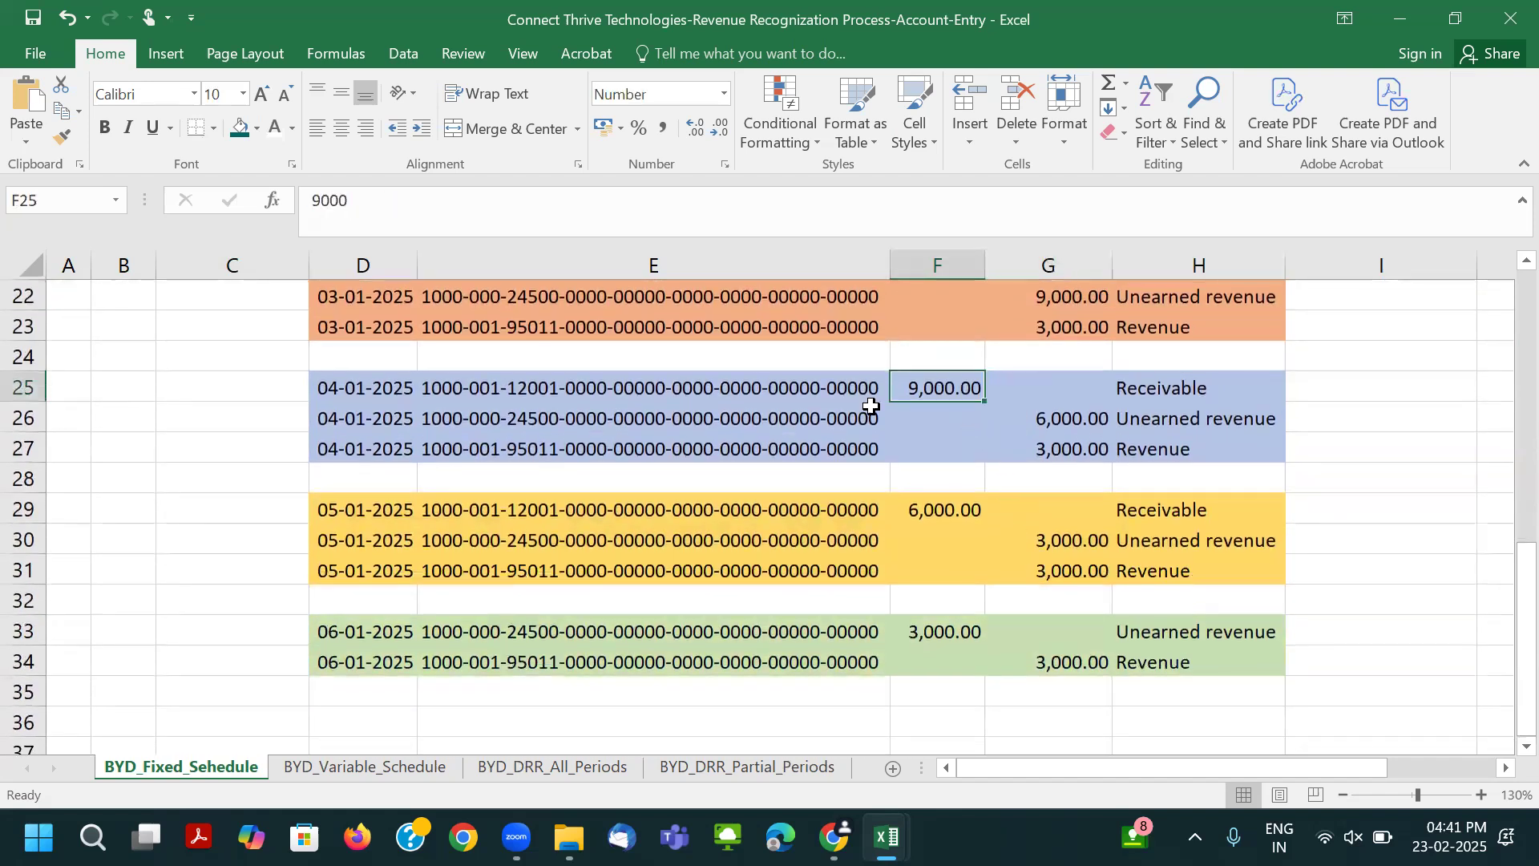
scroll(1139, 385, up, 1)
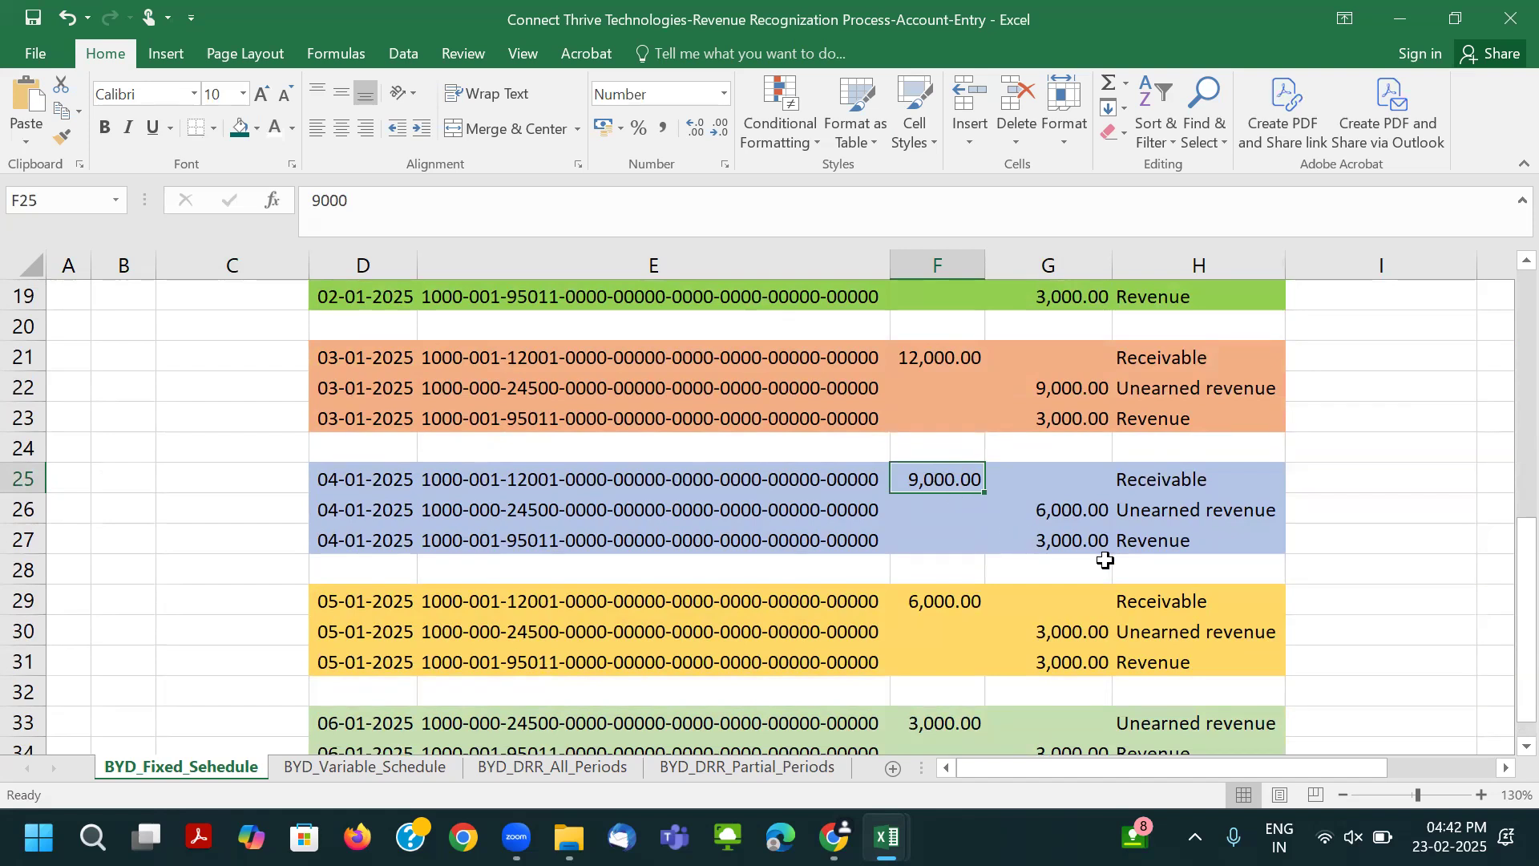
click(1048, 540)
click(934, 480)
click(1060, 537)
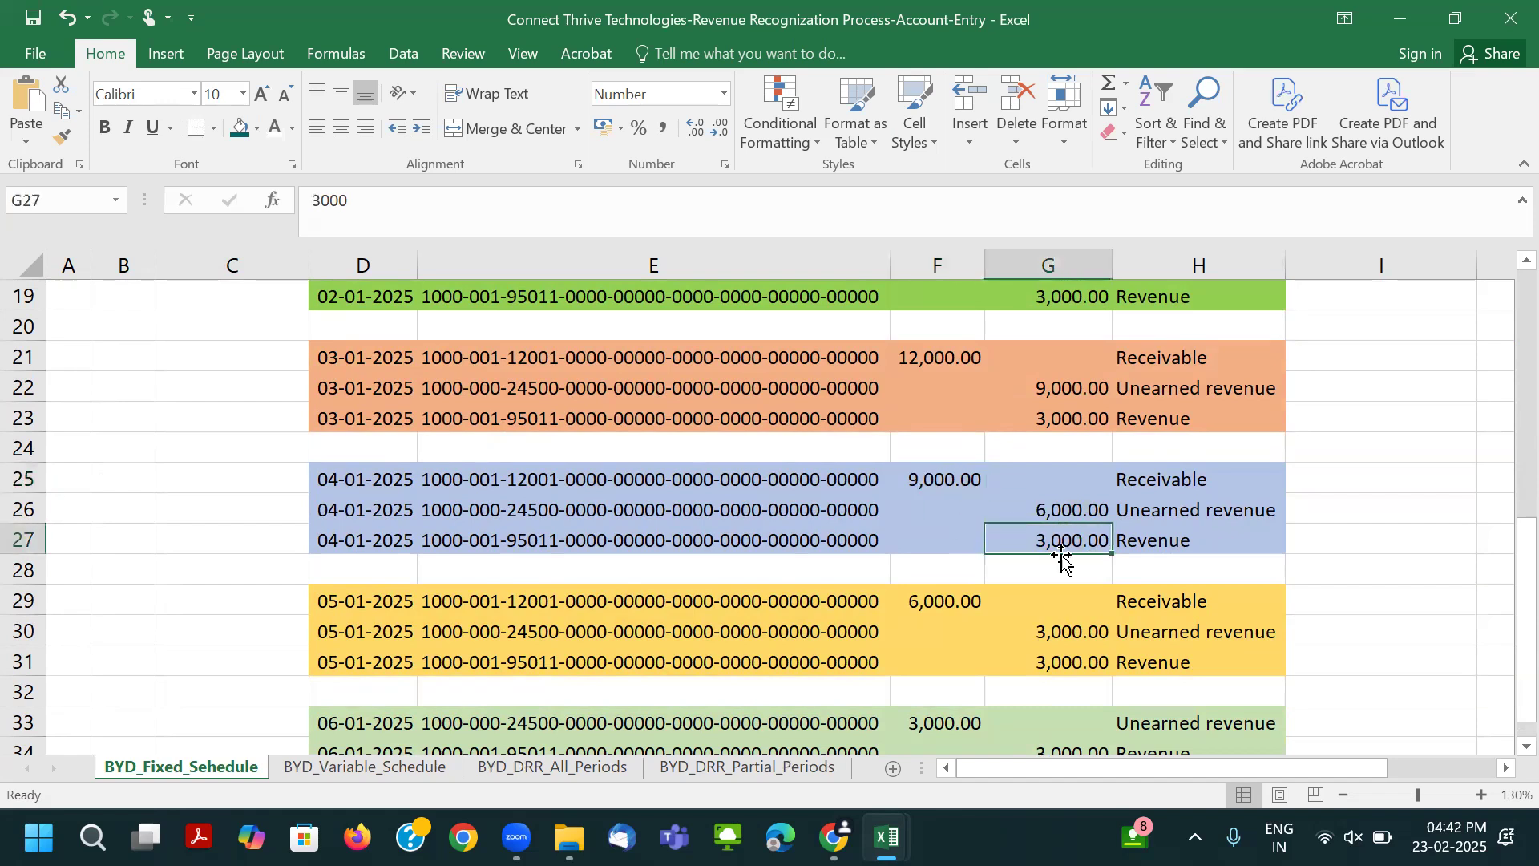
click(1058, 509)
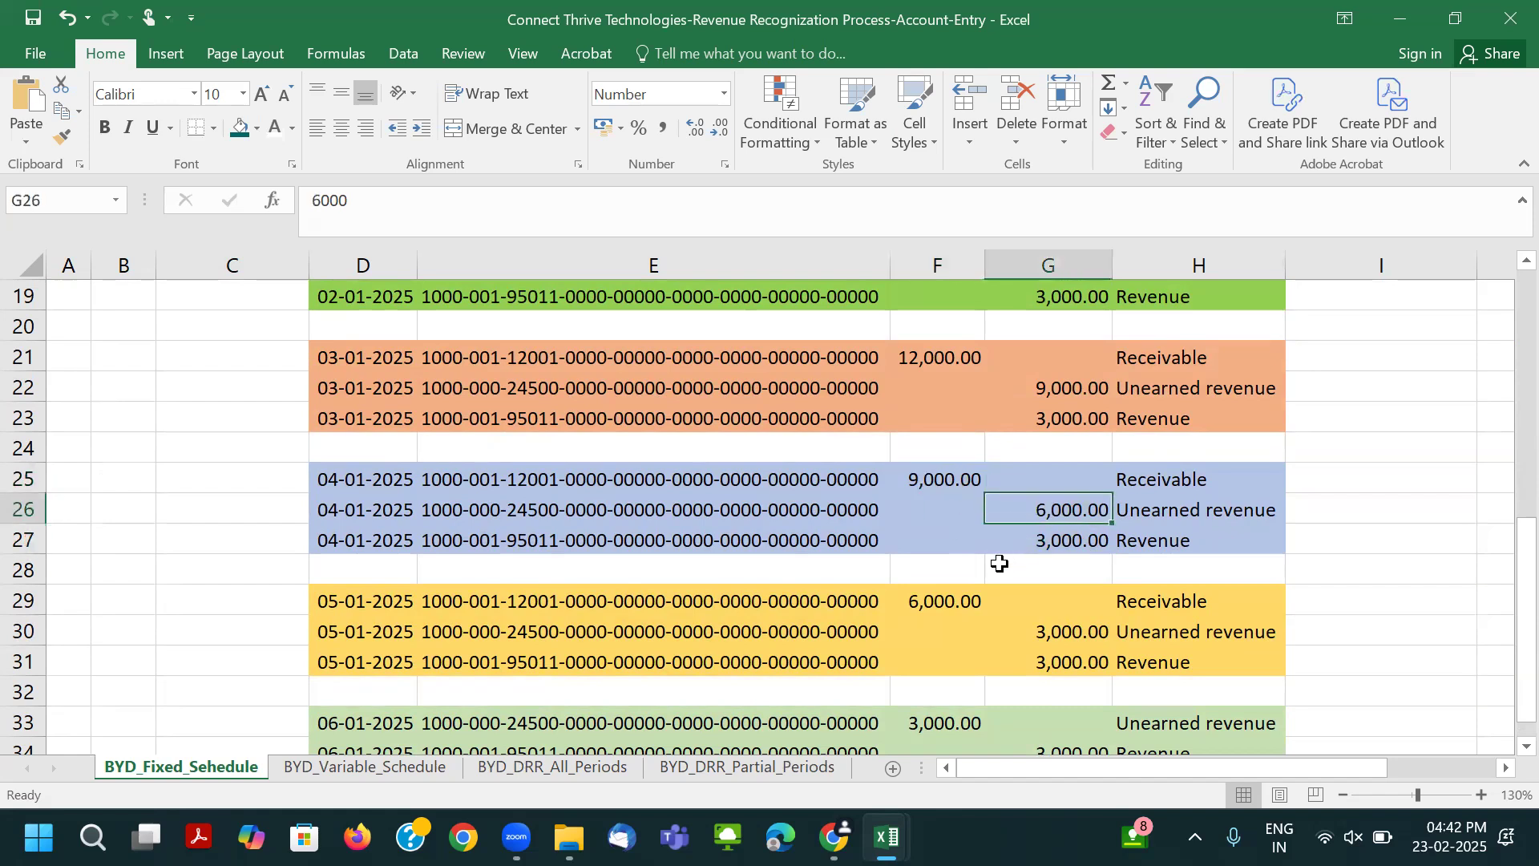
Examine the May receivable in row 29 and compare its date with the dates of the preceding monthly blocks.
scroll(1000, 563, down, 2)
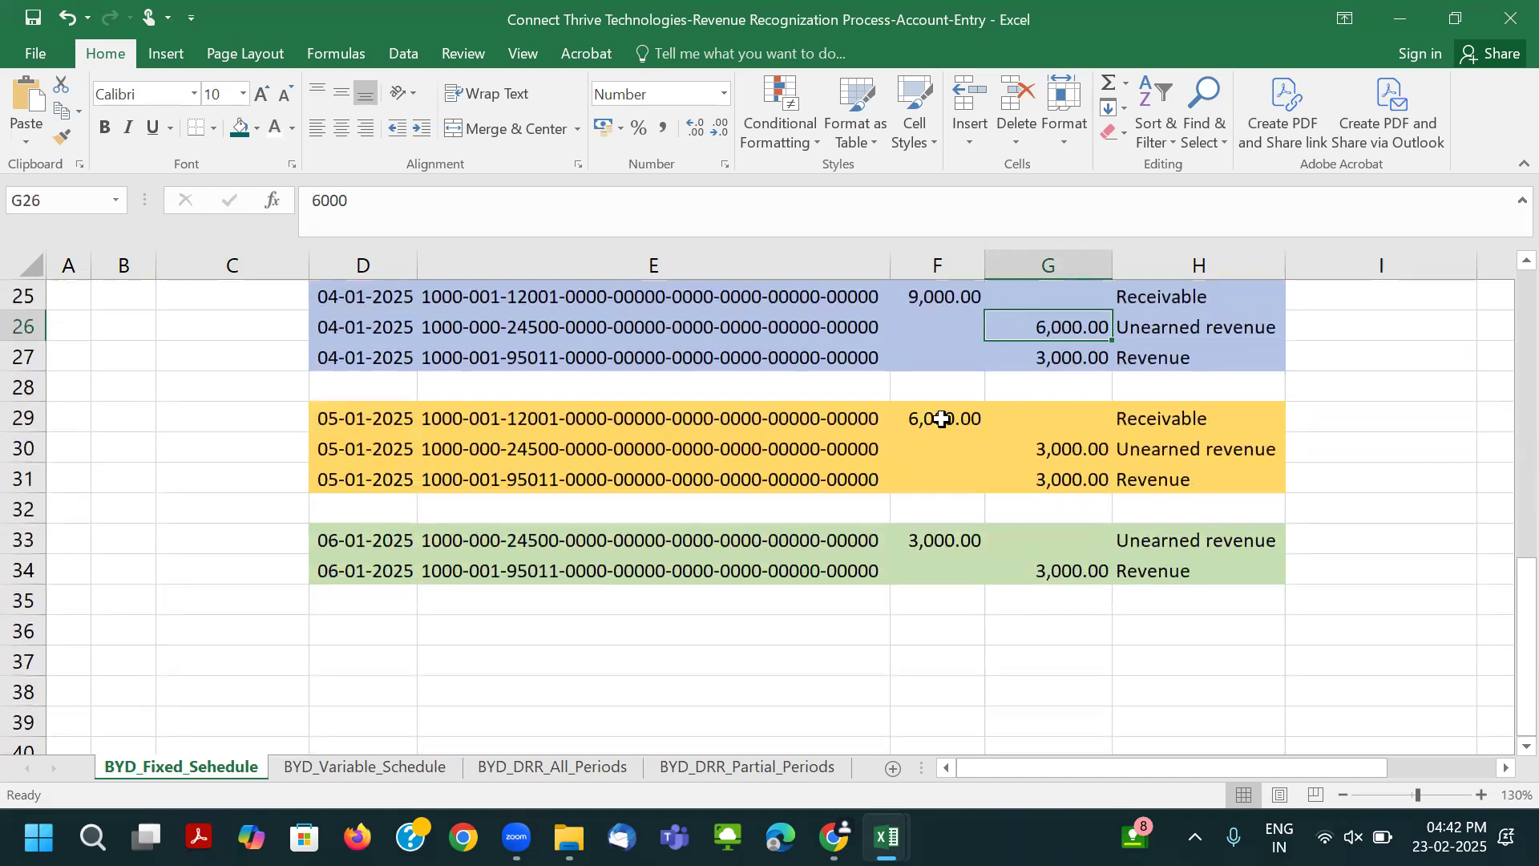
click(942, 419)
click(1133, 418)
click(369, 433)
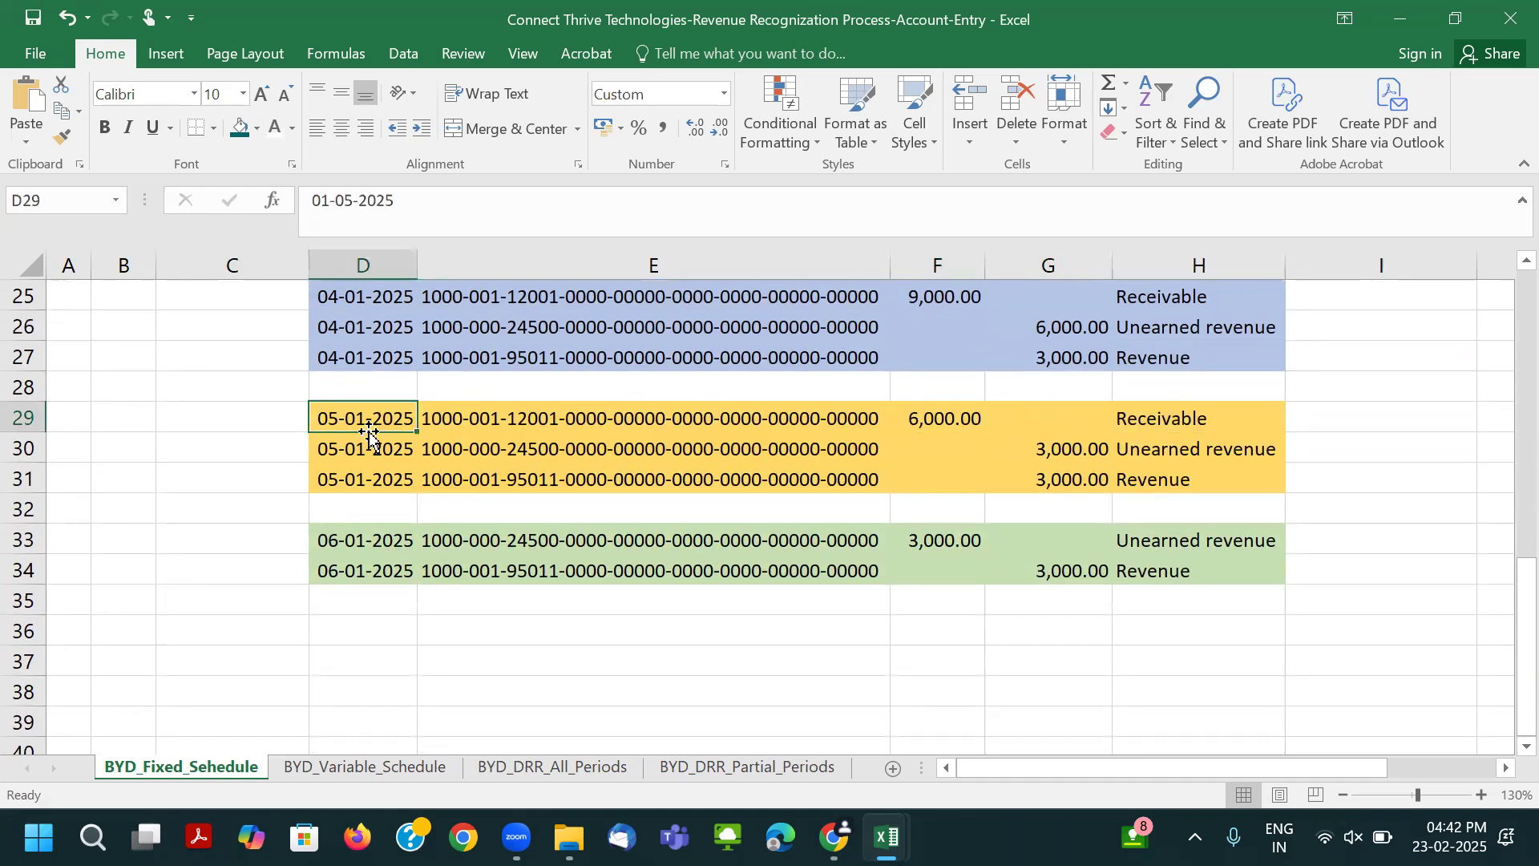
scroll(876, 481, up, 3)
click(365, 358)
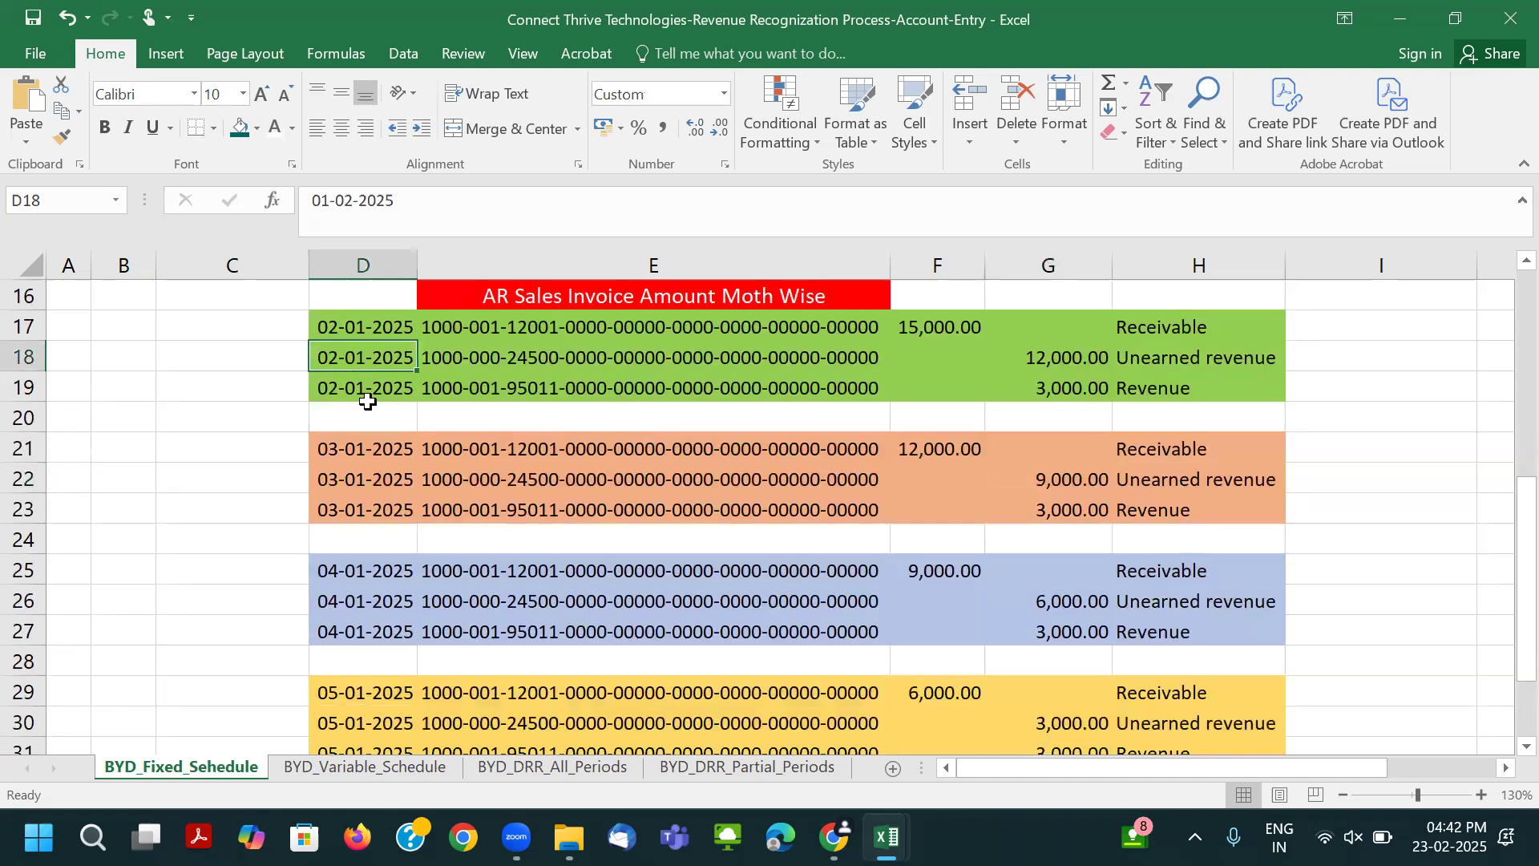
click(362, 448)
click(364, 691)
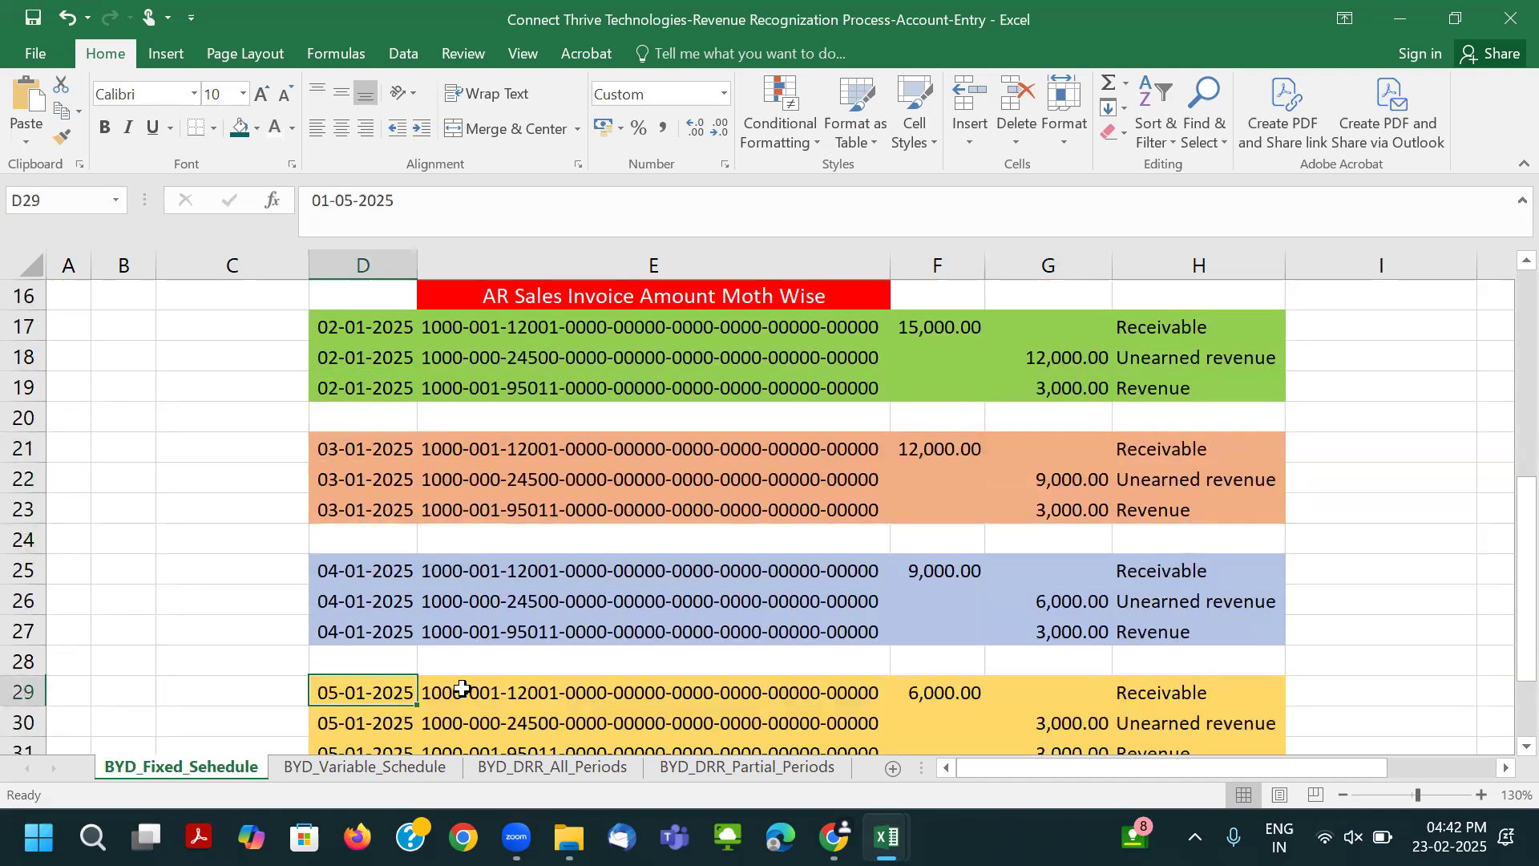
Compare the May receivable debit in row 29 with the unearned revenue credit in row 30.
scroll(326, 523, down, 1)
click(936, 609)
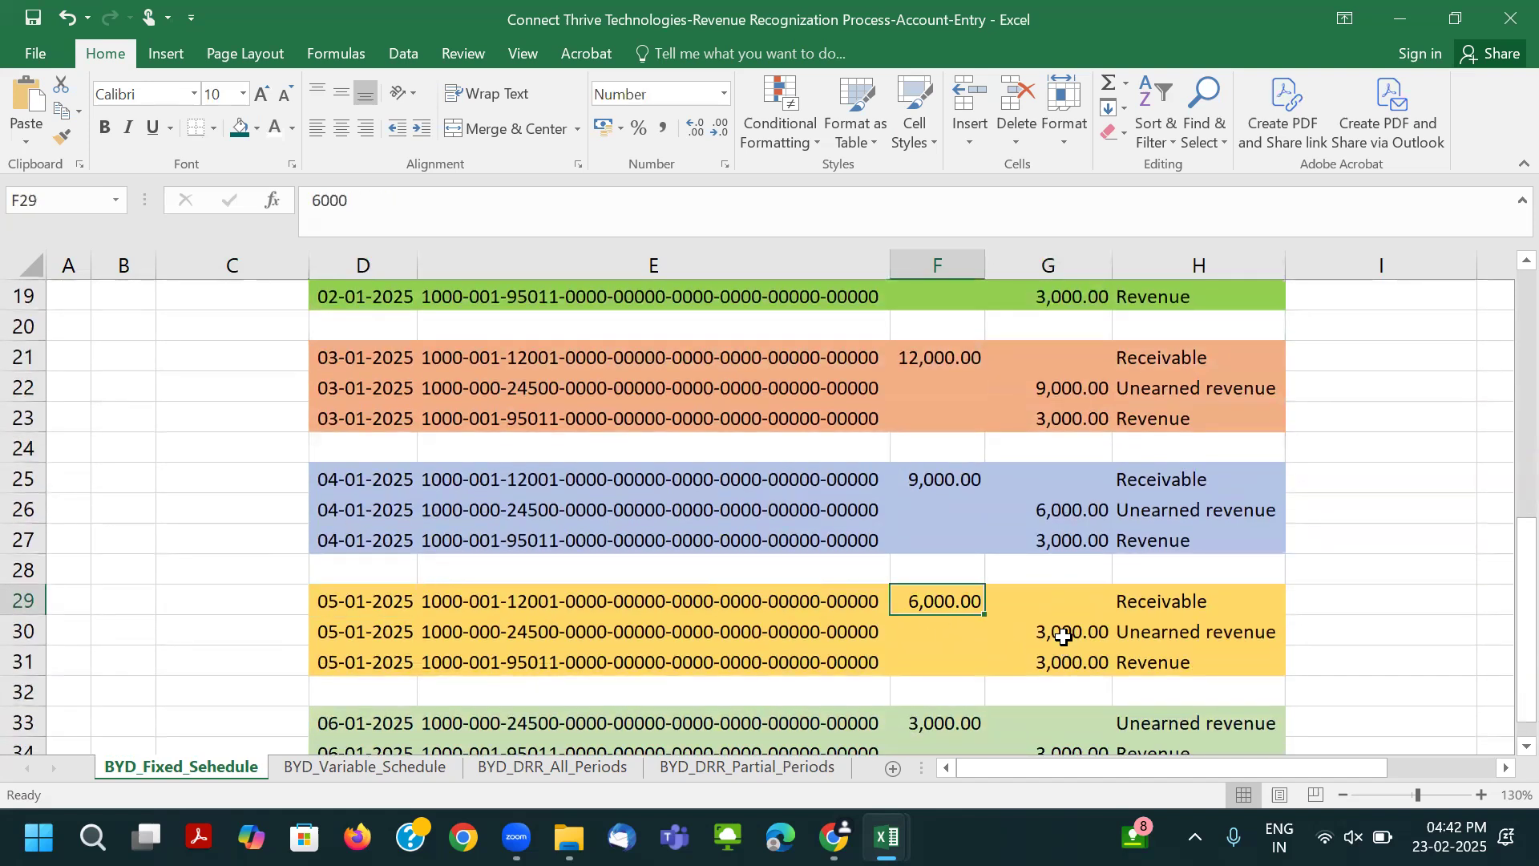
click(1052, 632)
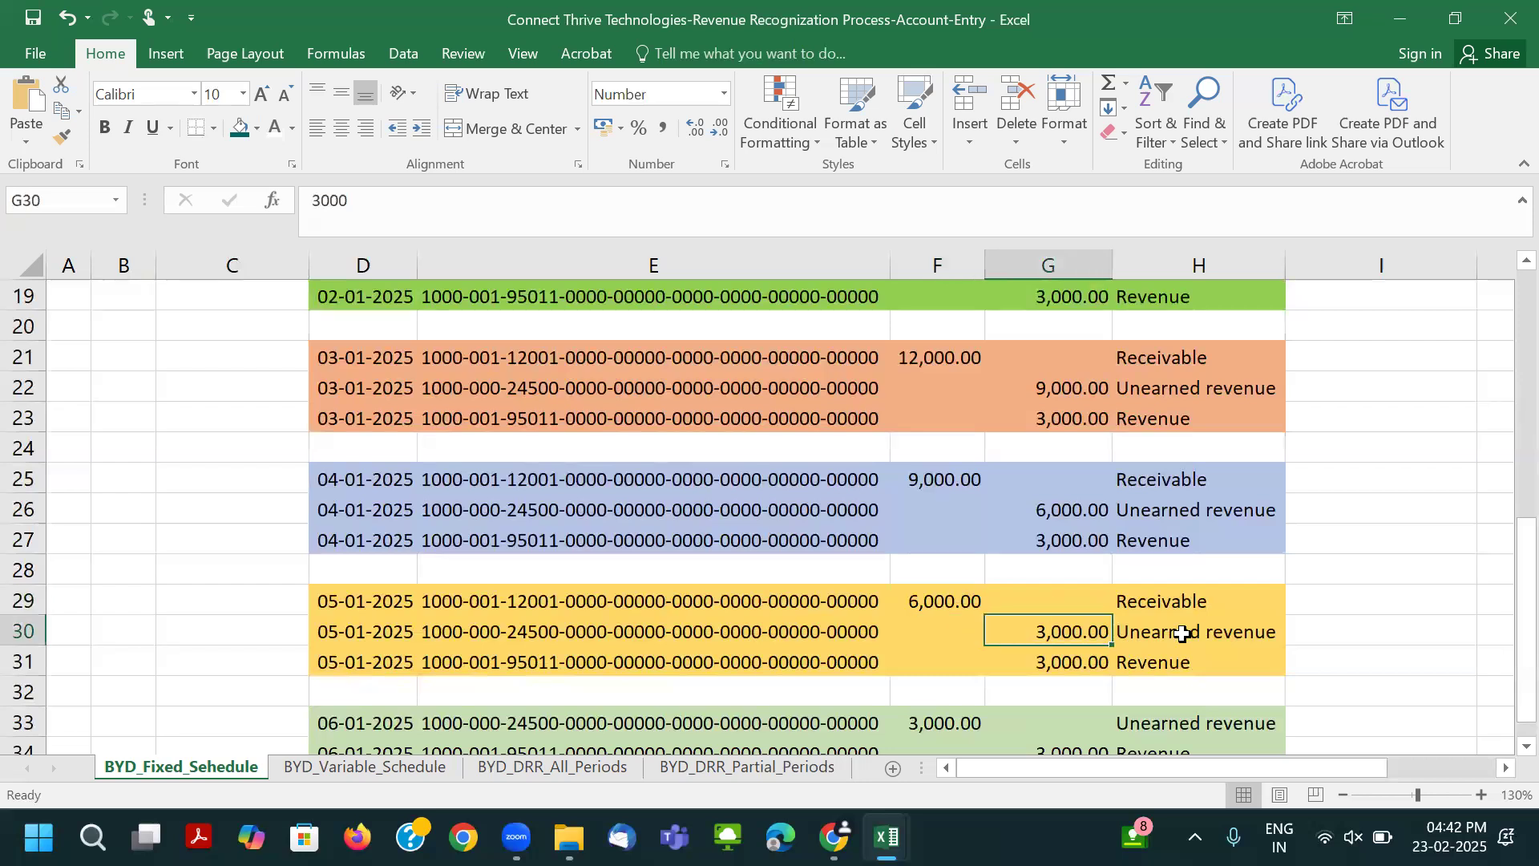
click(1182, 633)
Examine the June entry in rows 33 and 34, covering its date, debit and credit amounts, and account classes.
scroll(1122, 609, down, 2)
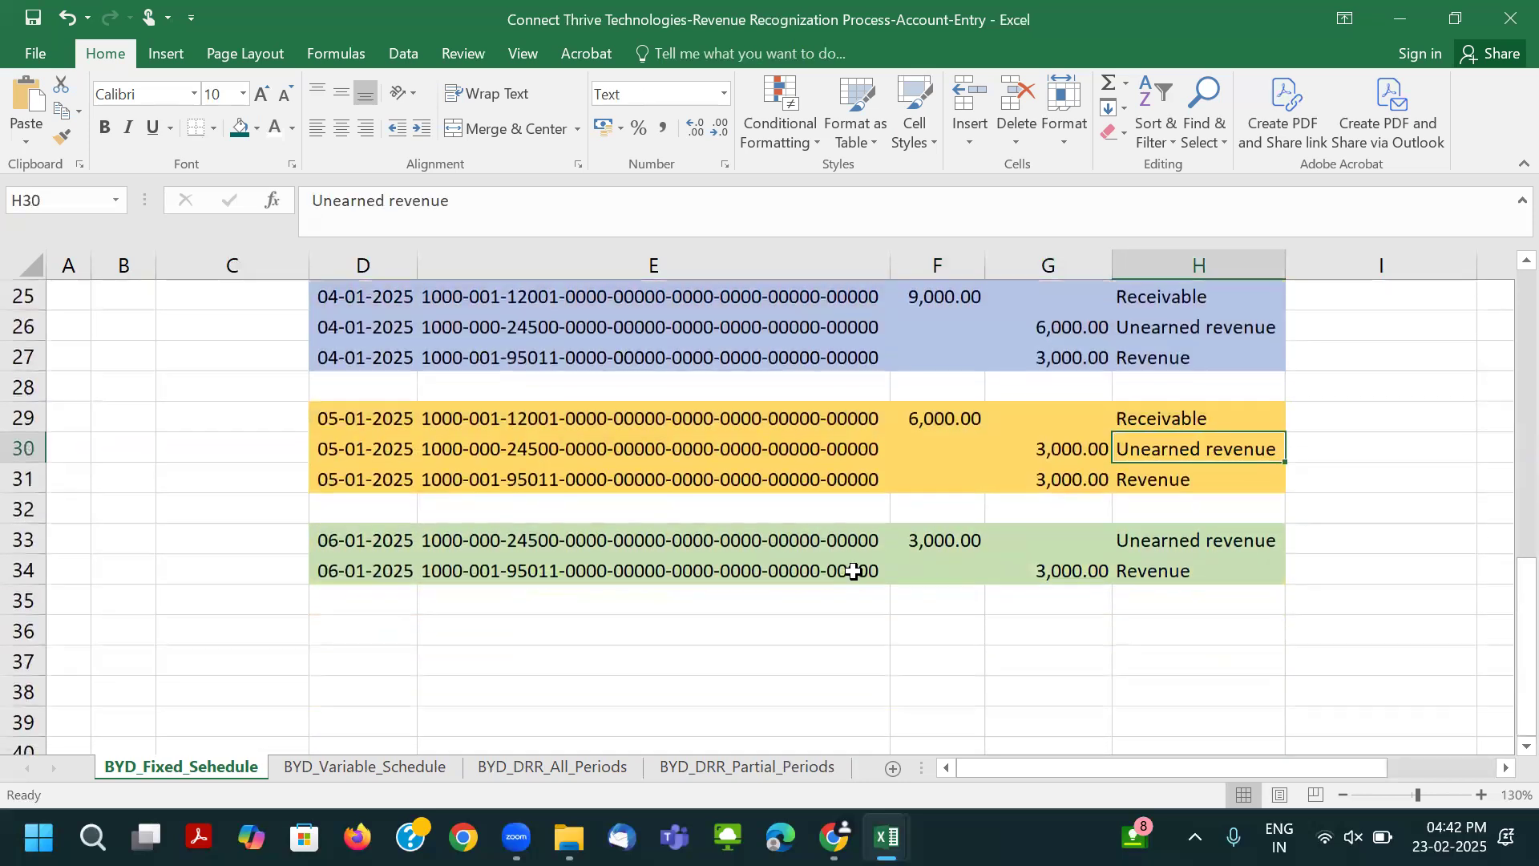
click(353, 541)
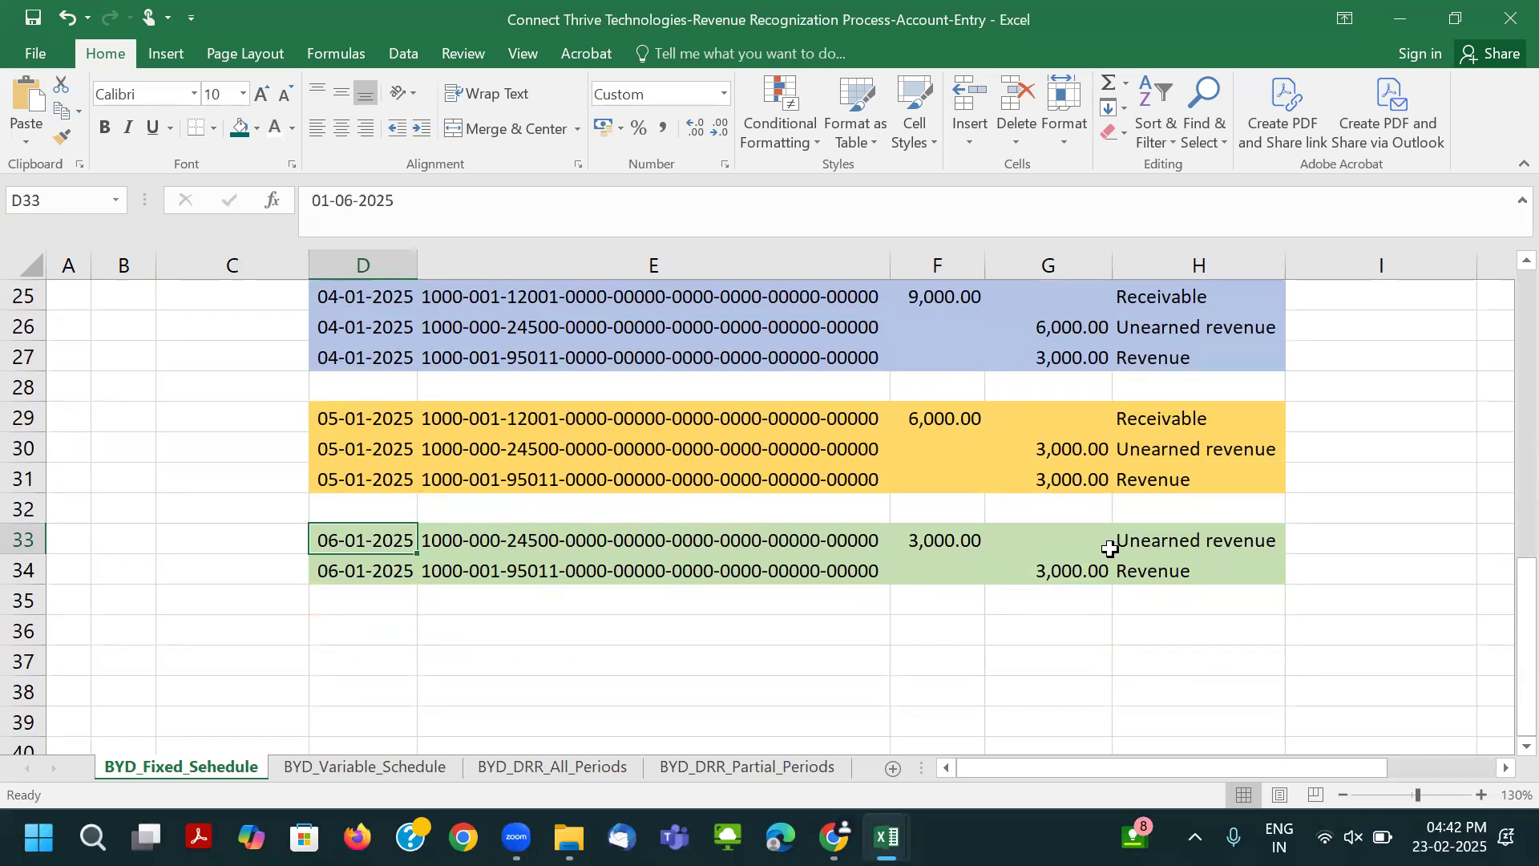
drag(930, 539, 1099, 574)
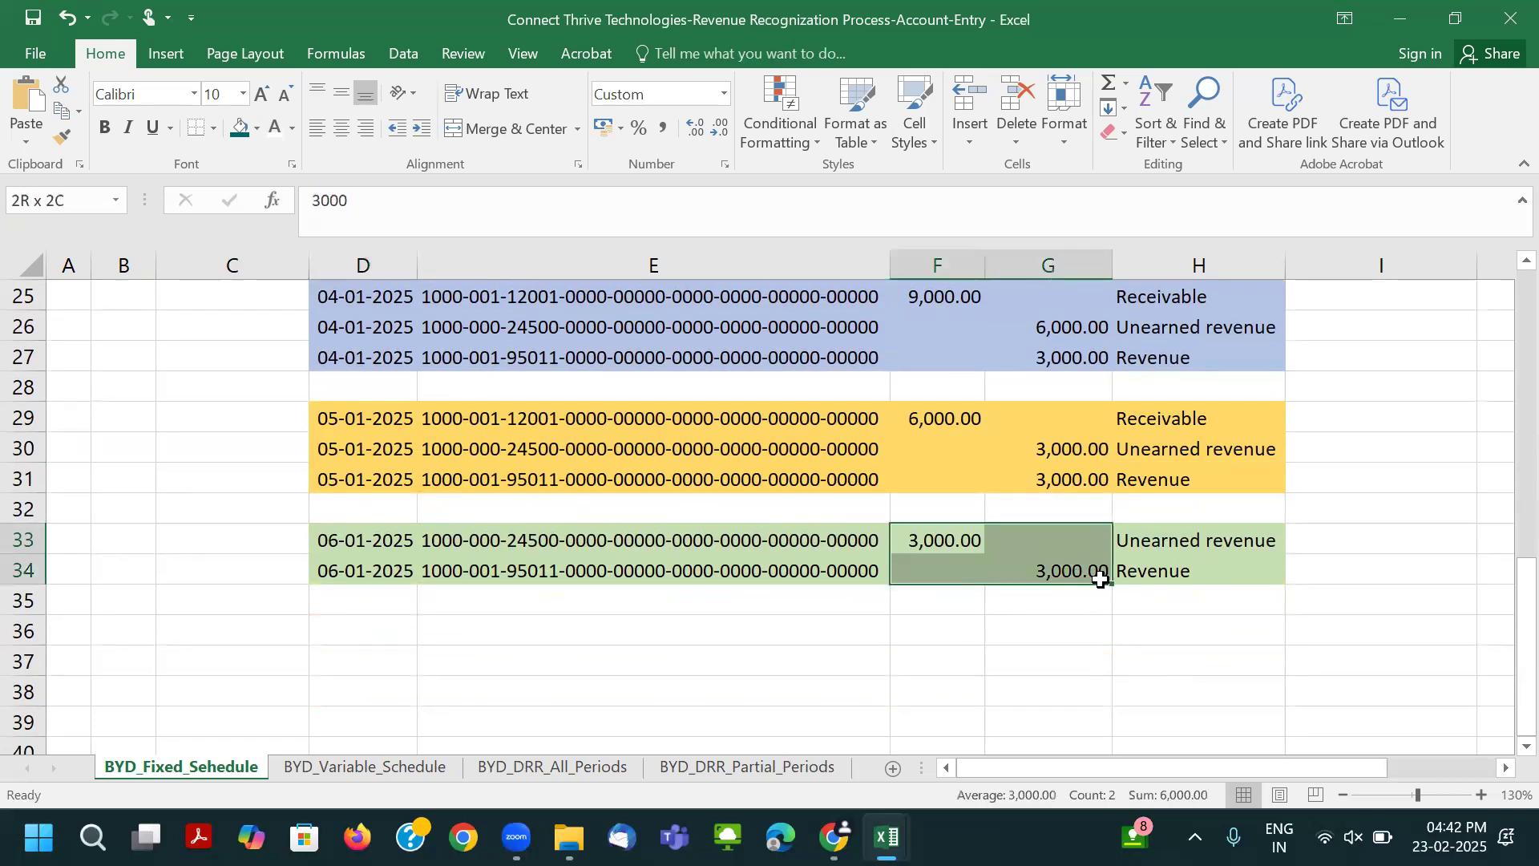
click(1215, 547)
click(1175, 571)
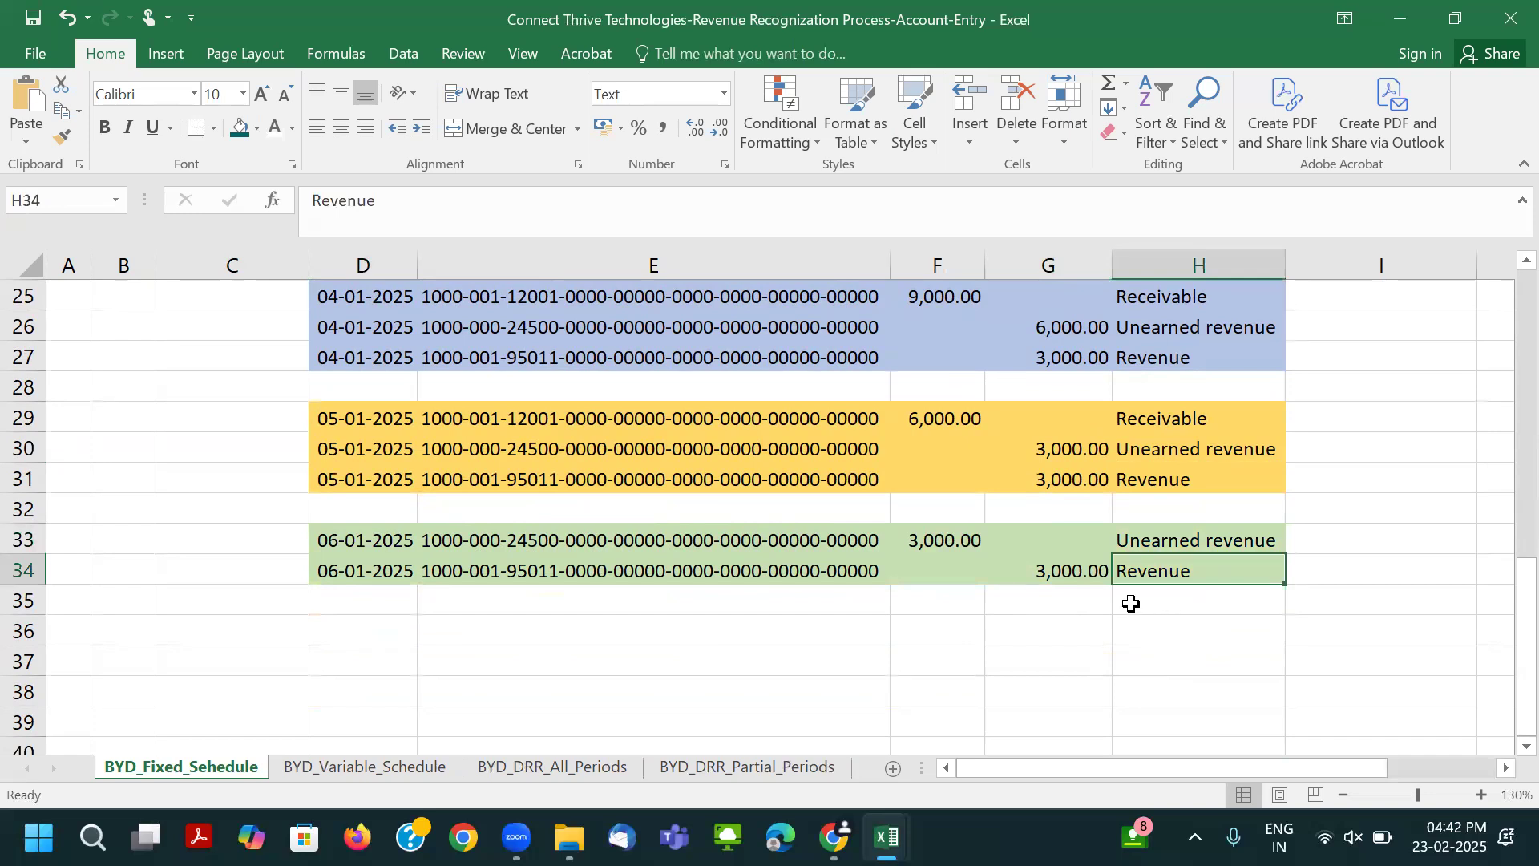
Compare the Invoice Created and Invoice Updated entries in rows 4 to 14 with the month-wise blocks below them.
scroll(1131, 602, up, 6)
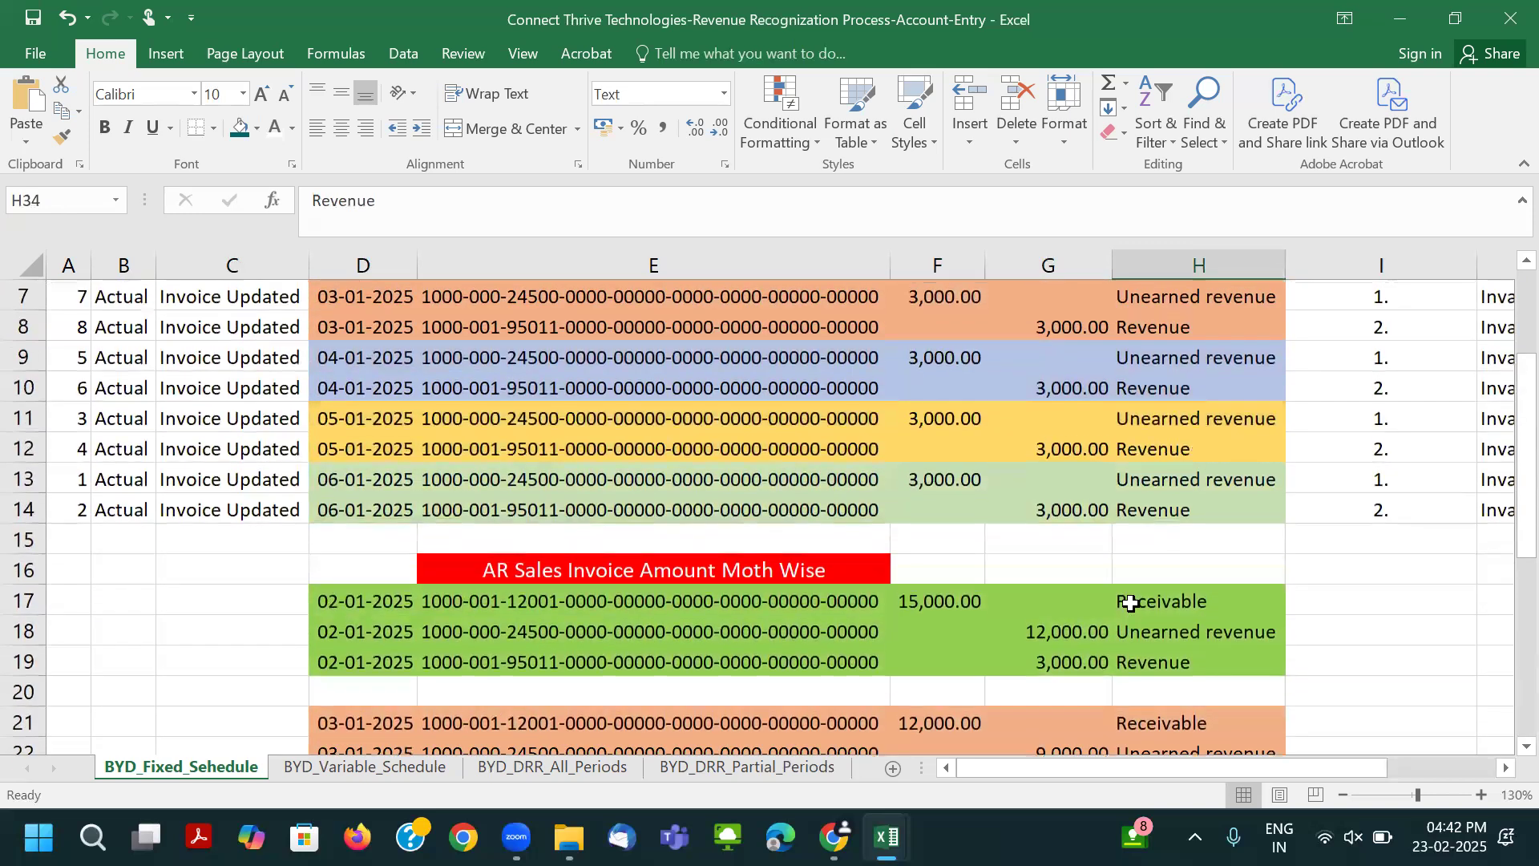
scroll(1131, 603, up, 2)
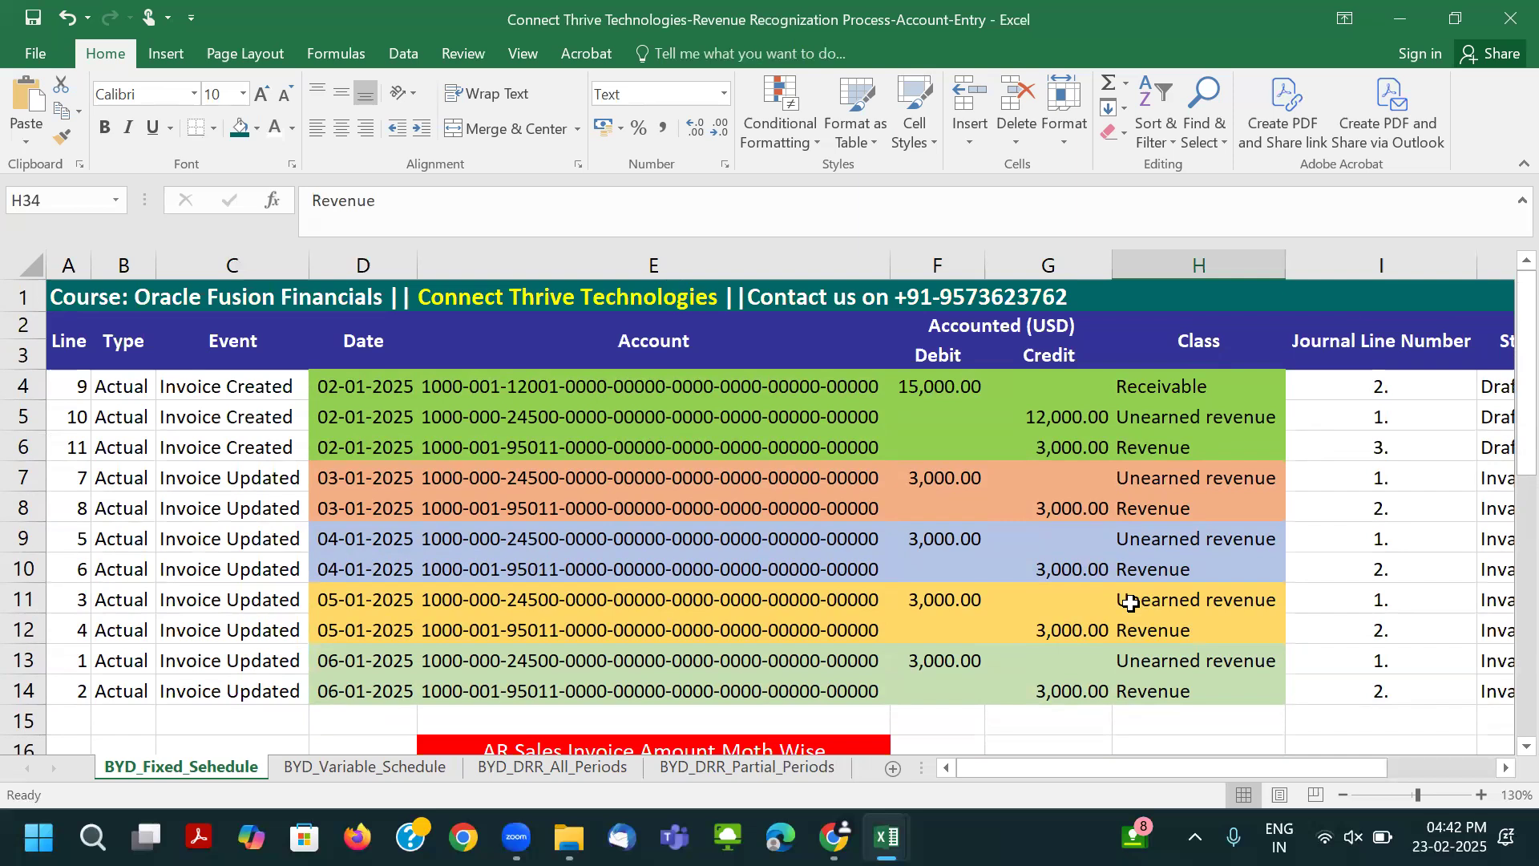
scroll(1130, 603, down, 5)
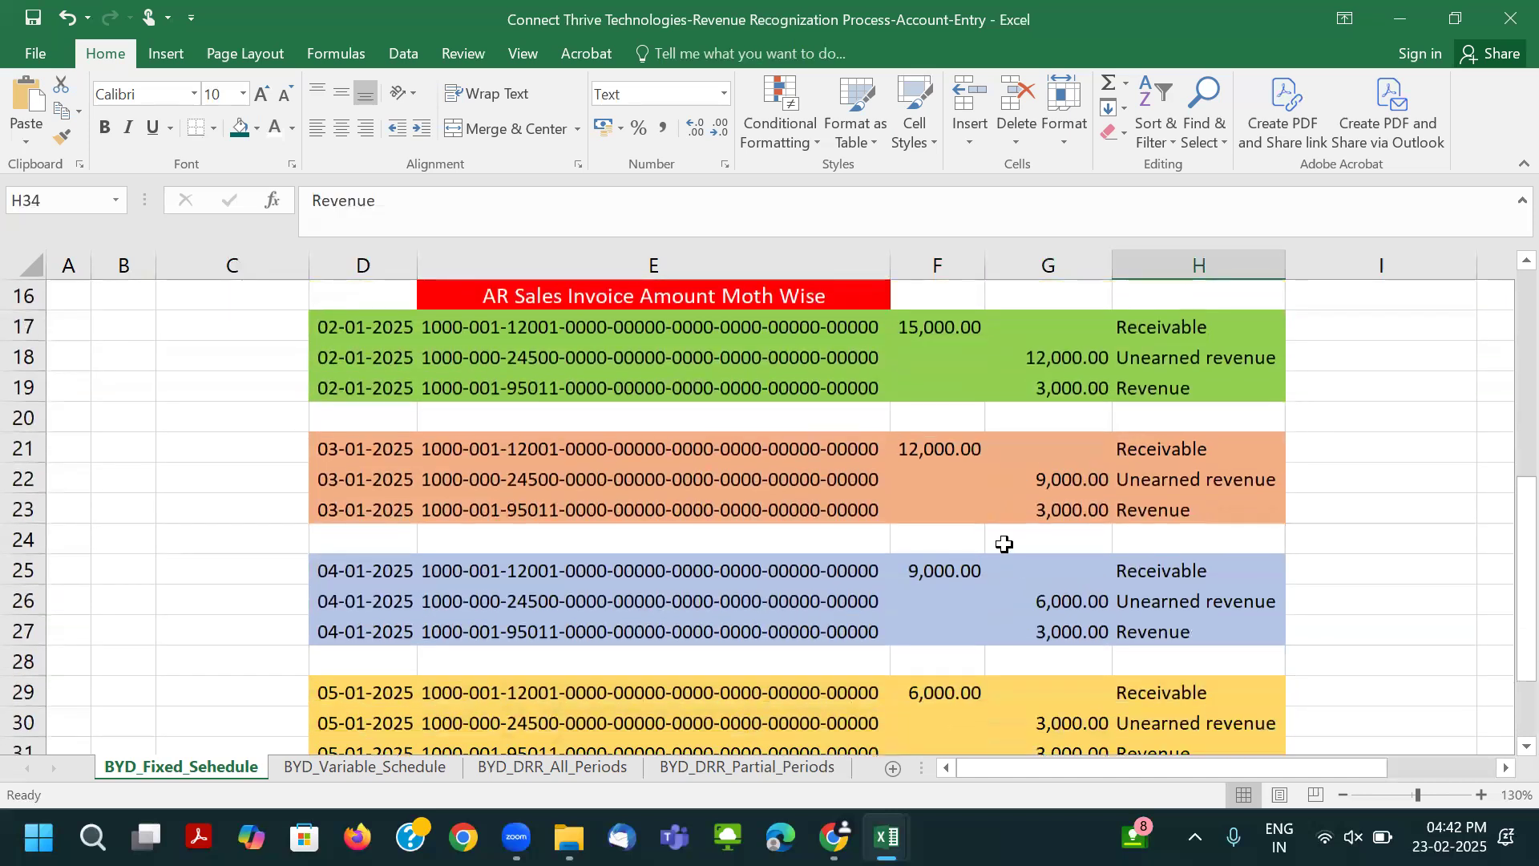
scroll(1004, 544, up, 3)
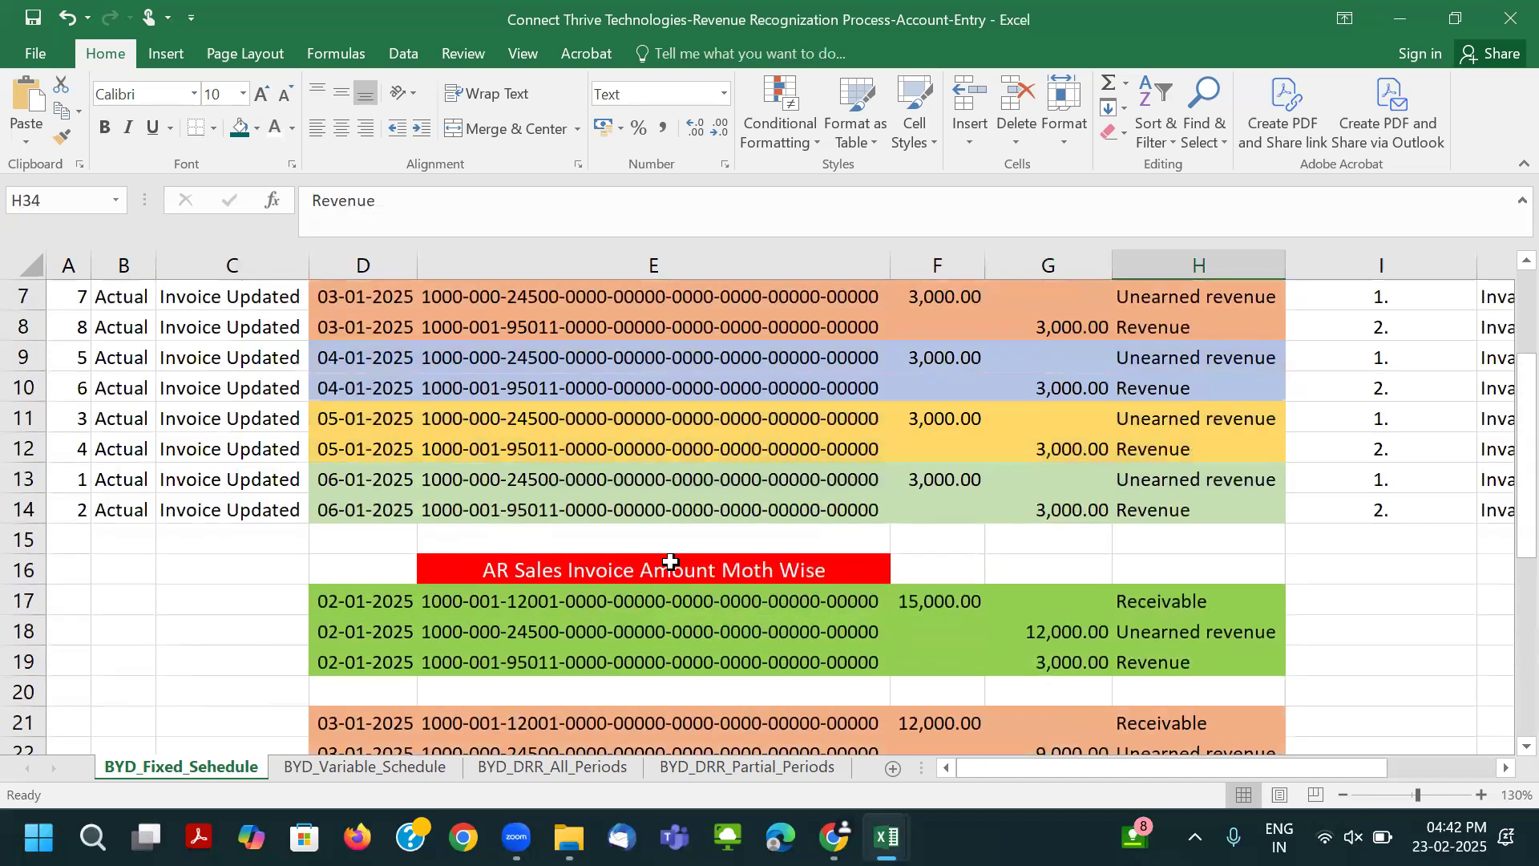
key(Tab)
Compare the five fixed schedule period amounts in the Revenue_Recognition_Example workbook with the credit column of the account entry workbook.
key(alt+Tab)
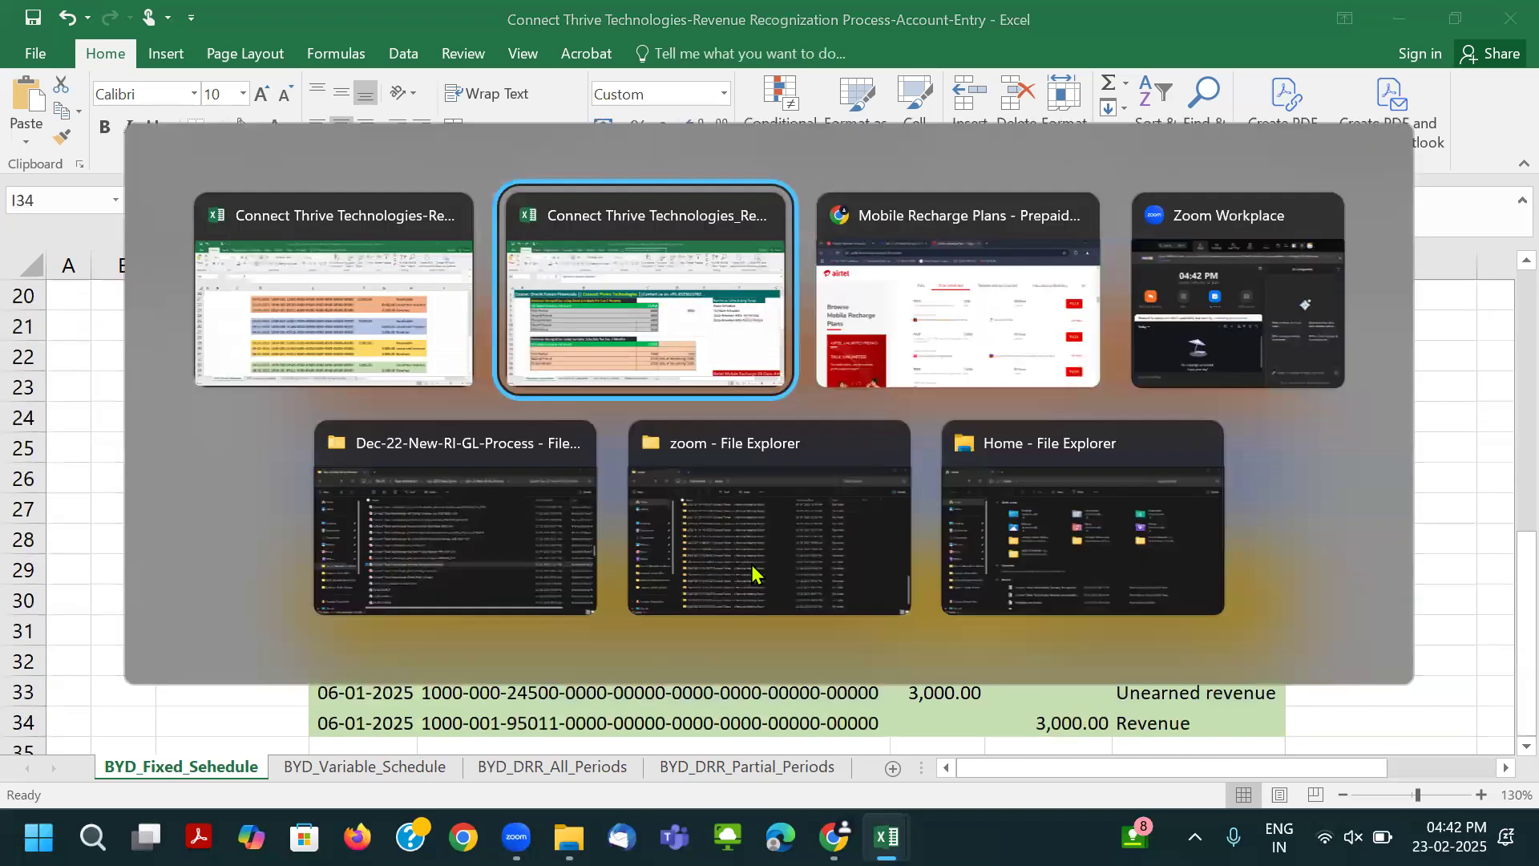
click(779, 401)
click(826, 496)
key(alt+Tab)
click(1055, 414)
mouse_move(1058, 435)
mouse_down()
mouse_move(1093, 629)
mouse_move(1080, 659)
mouse_up()
click(1072, 565)
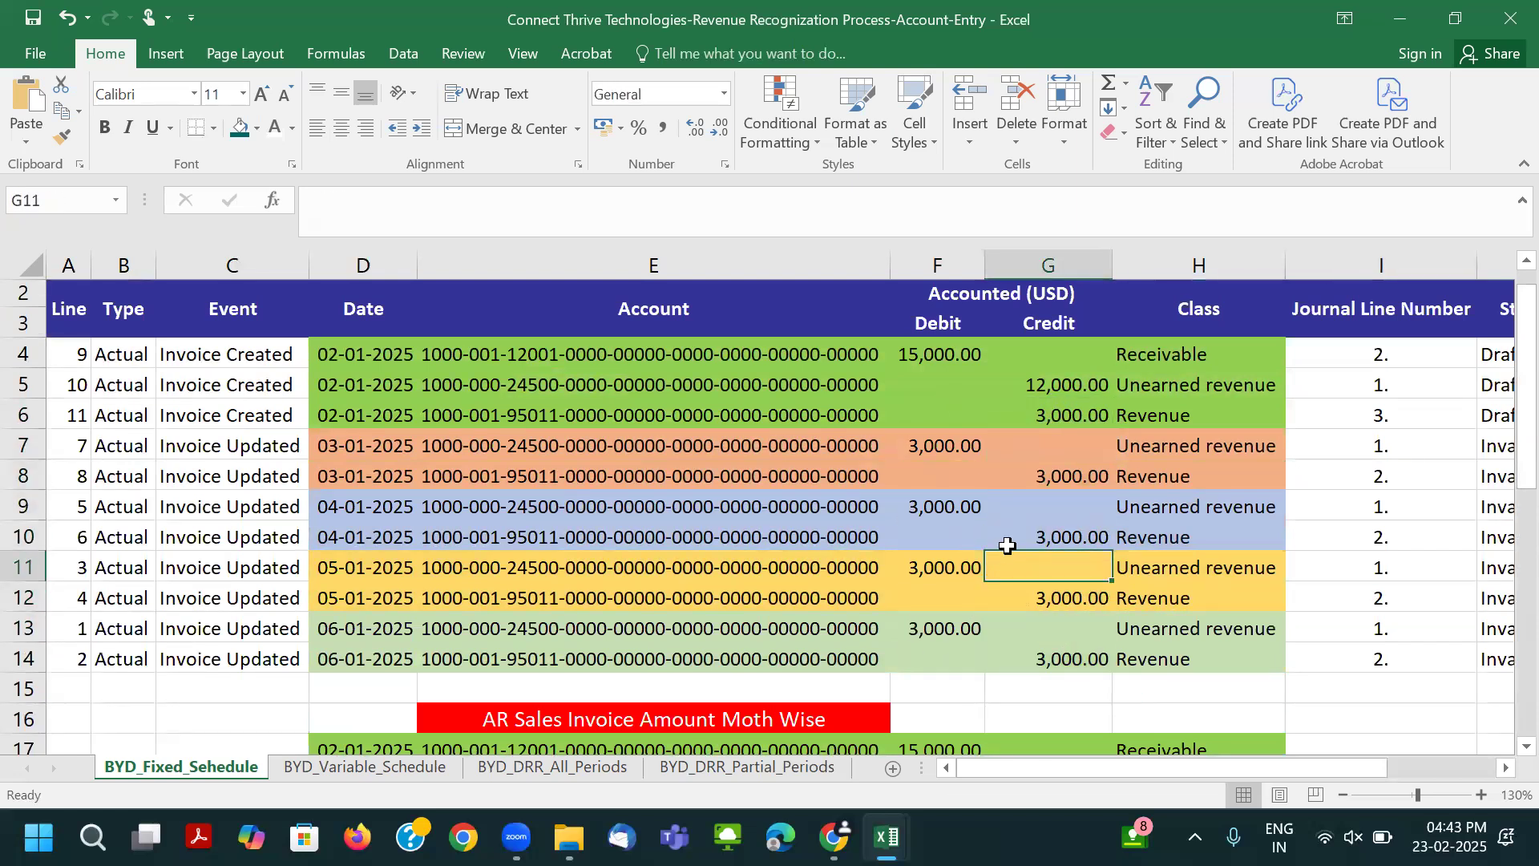
Switch to the Revenue_Recognition_Example workbook and find the 3-month variable schedule heading on the Revenue-Calculation sheet.
key(alt+Tab)
click(540, 524)
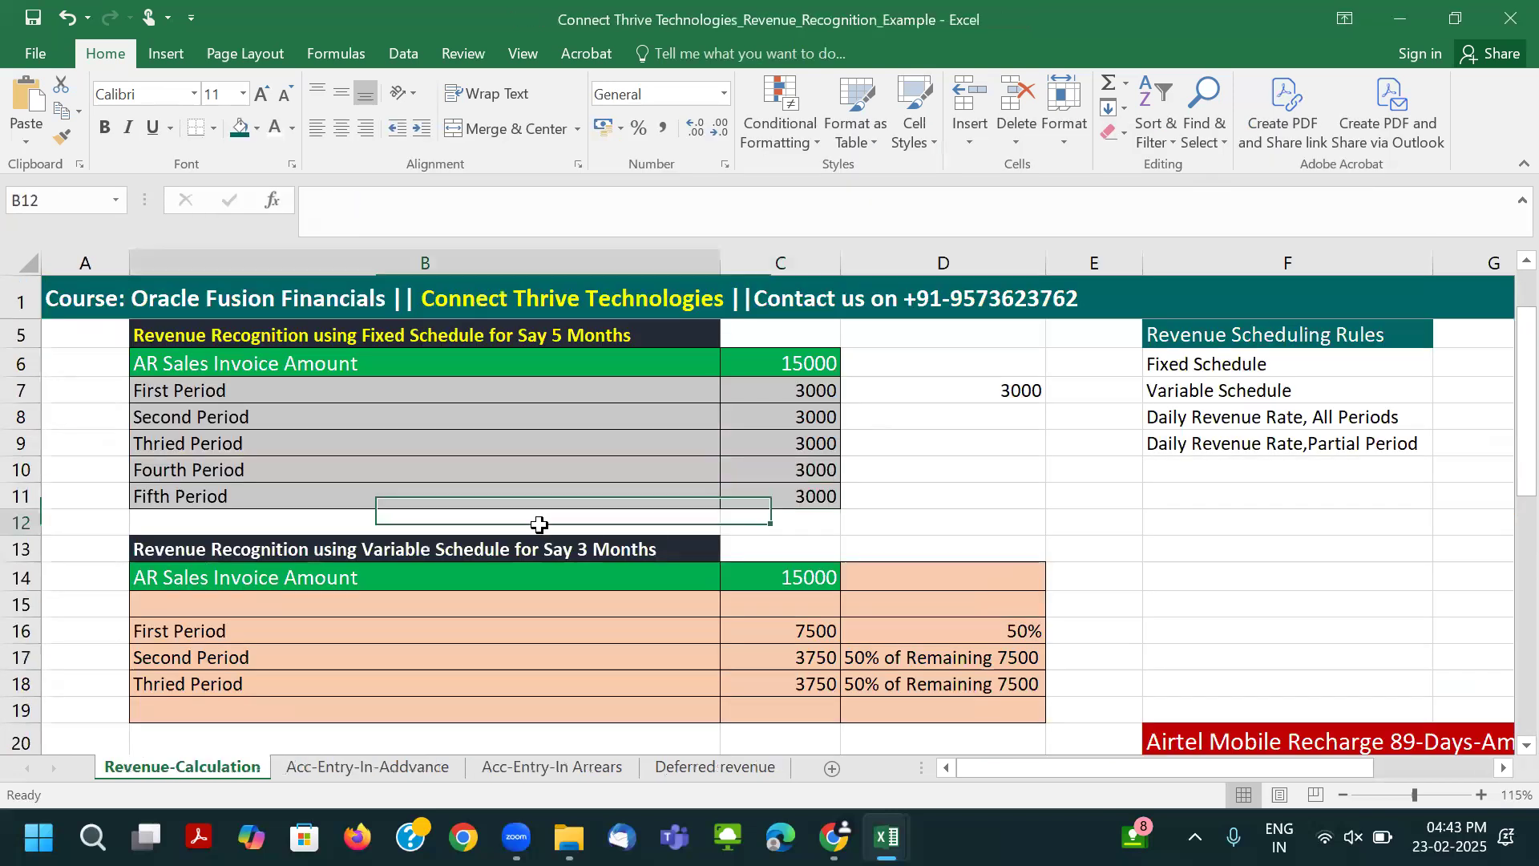
scroll(732, 532, down, 2)
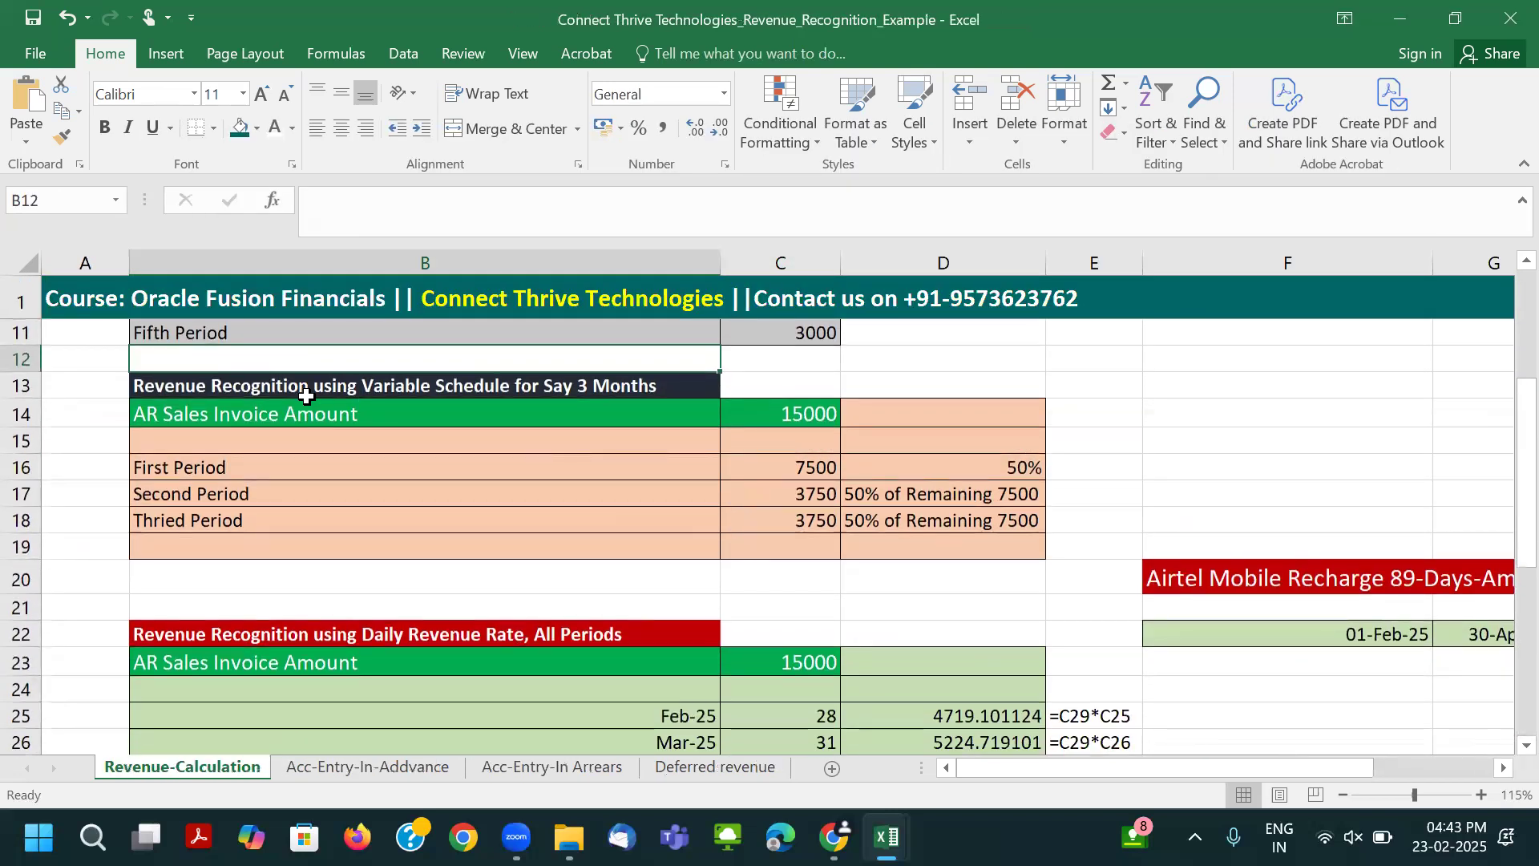
click(305, 394)
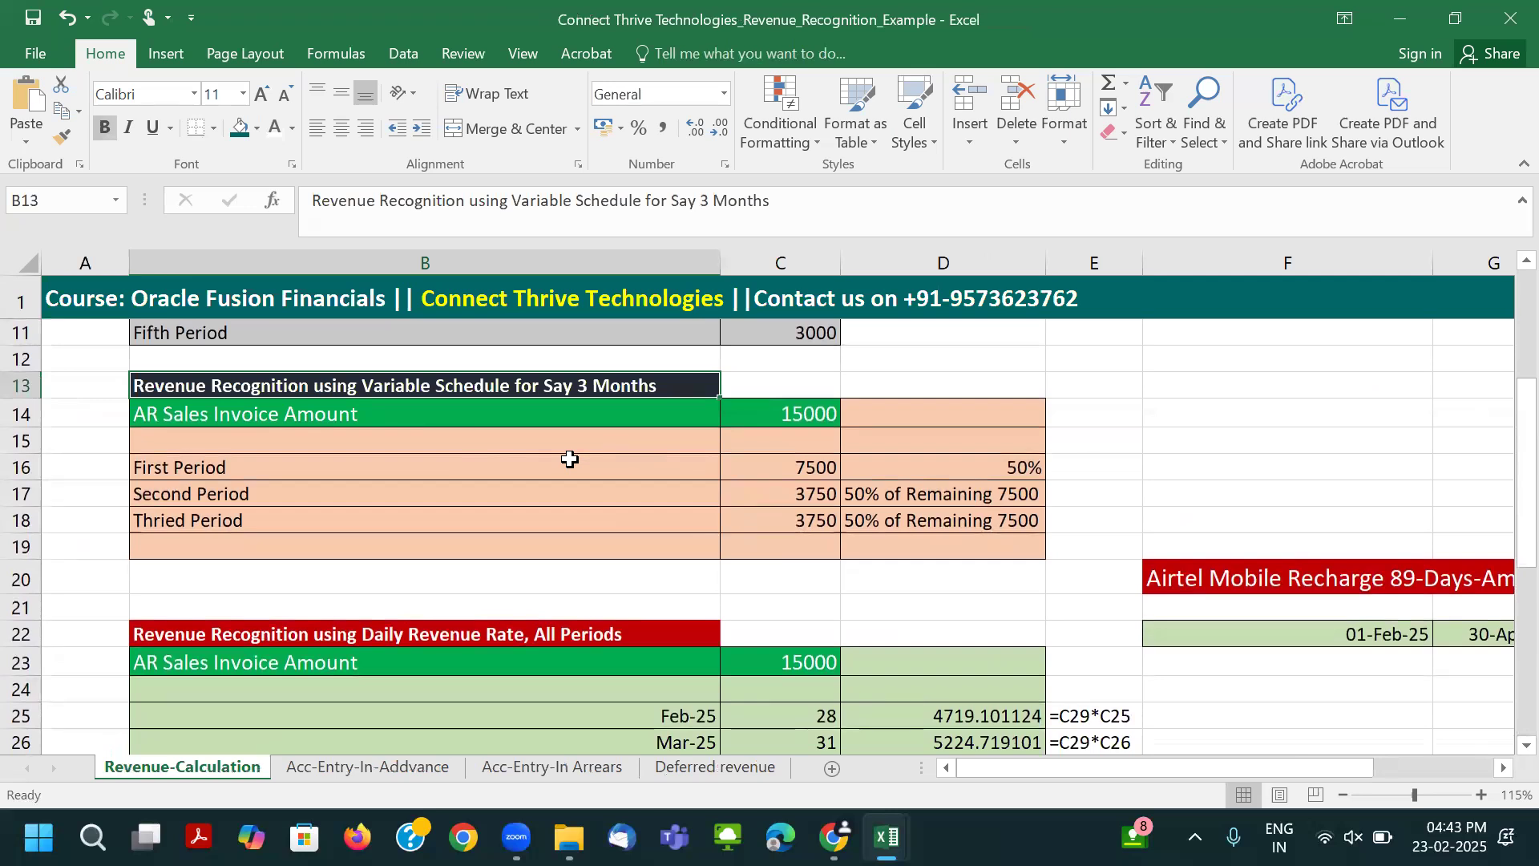
Examine the period rows of the 3-month variable schedule together with its AR Sales Invoice Amount in row 14.
click(485, 485)
key(Up)
key(Up)
key(Up)
key(Up)
click(806, 469)
click(782, 420)
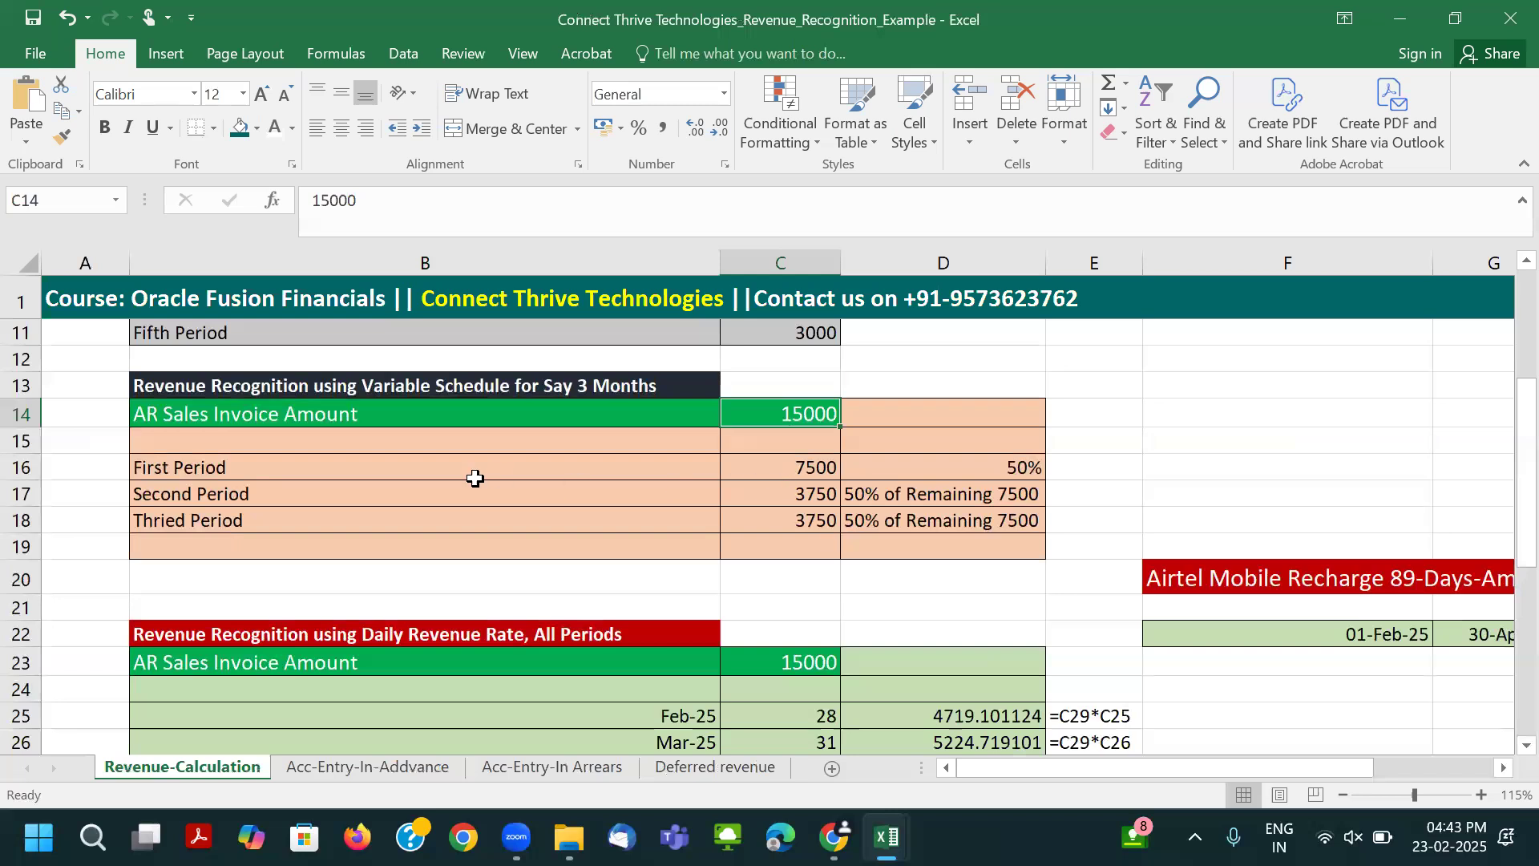
Examine the First Period row of the variable schedule, relating its recognized amount to its percentage.
click(386, 463)
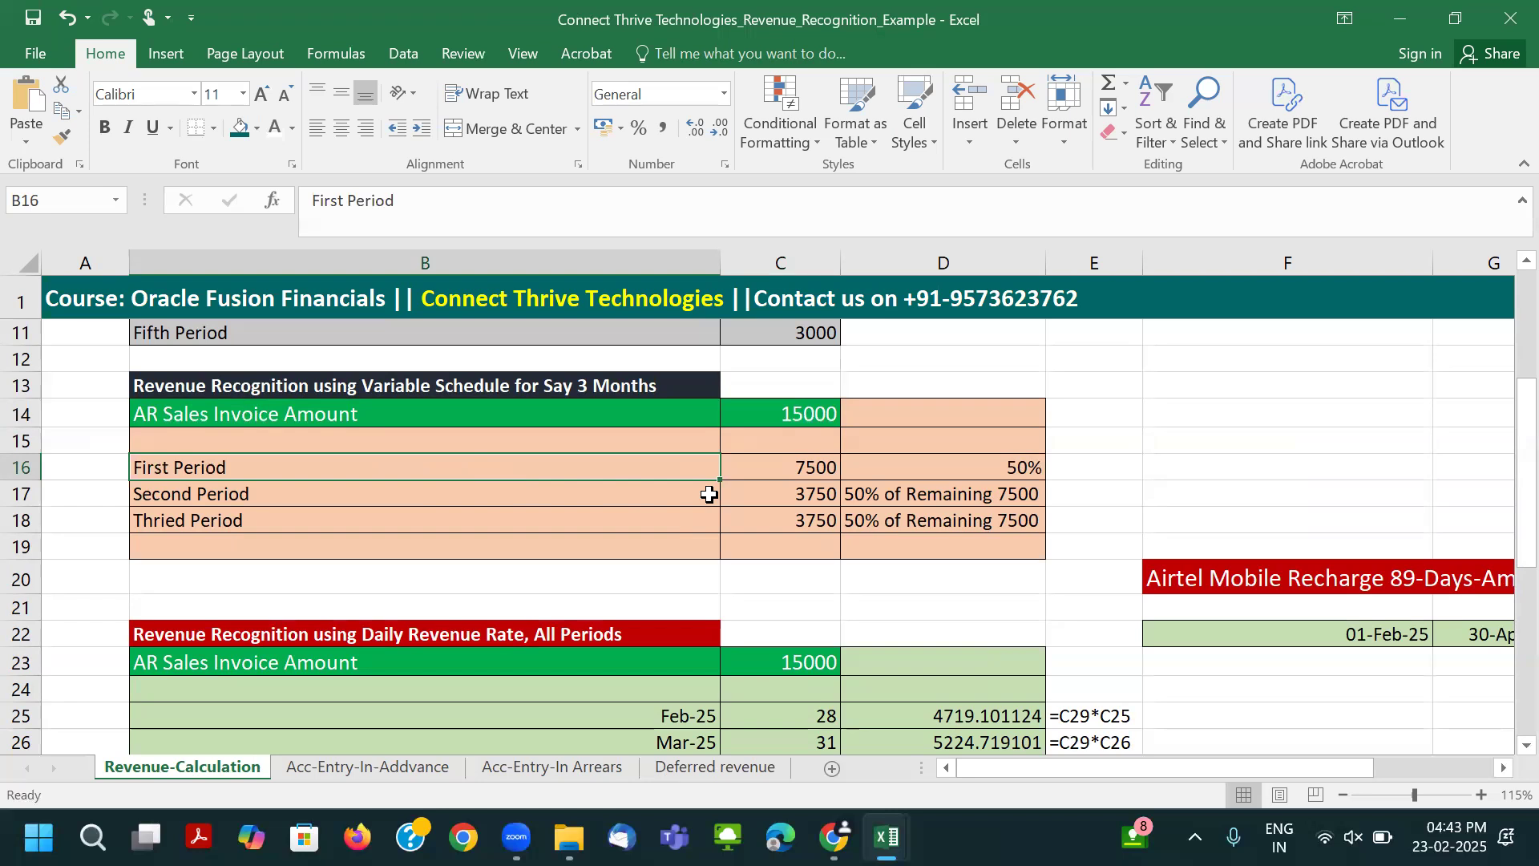
click(798, 469)
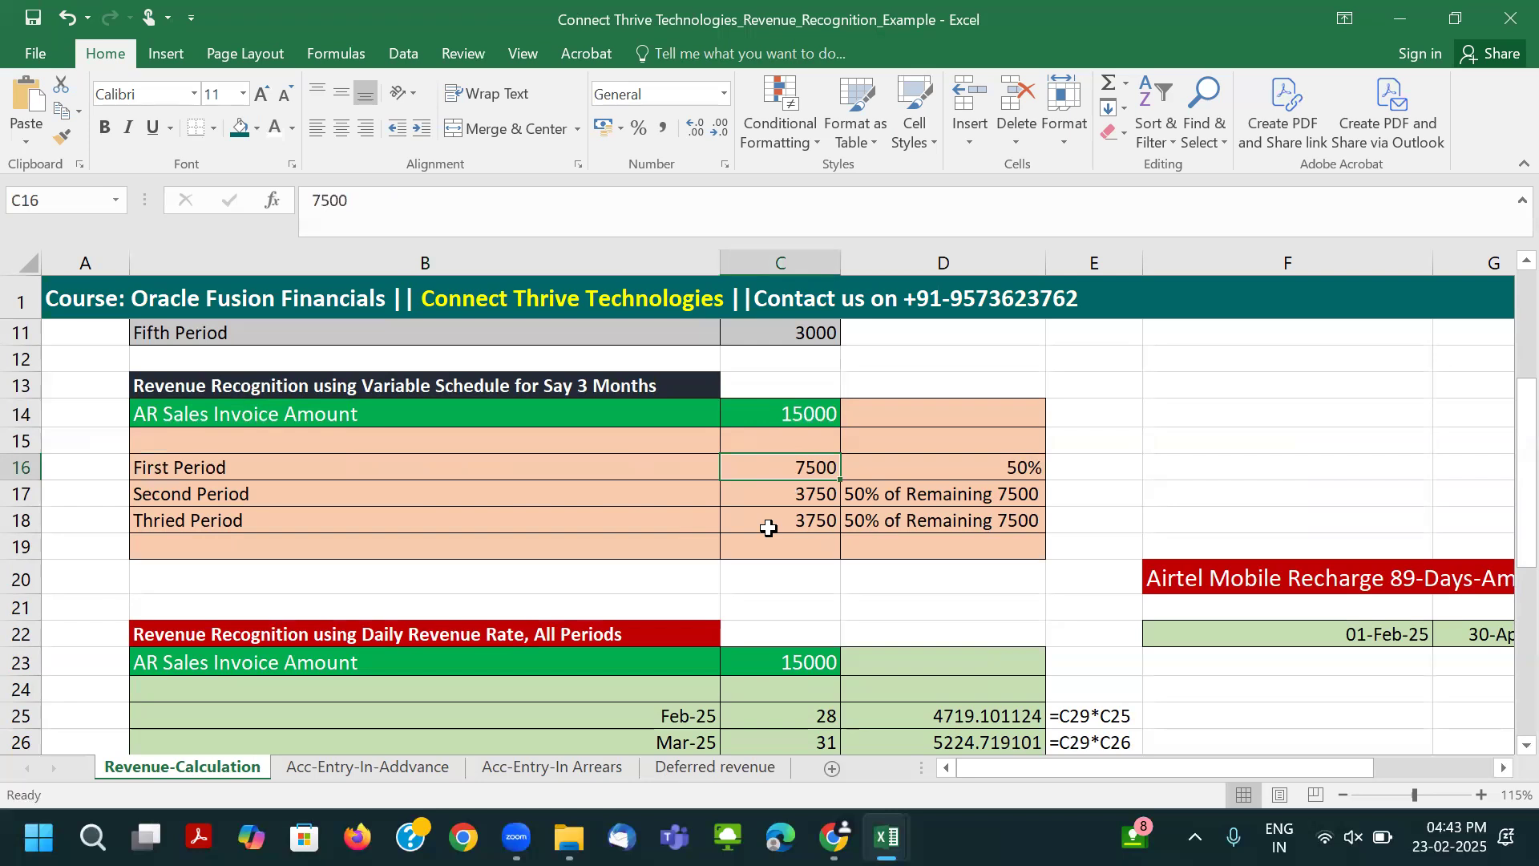
click(1002, 466)
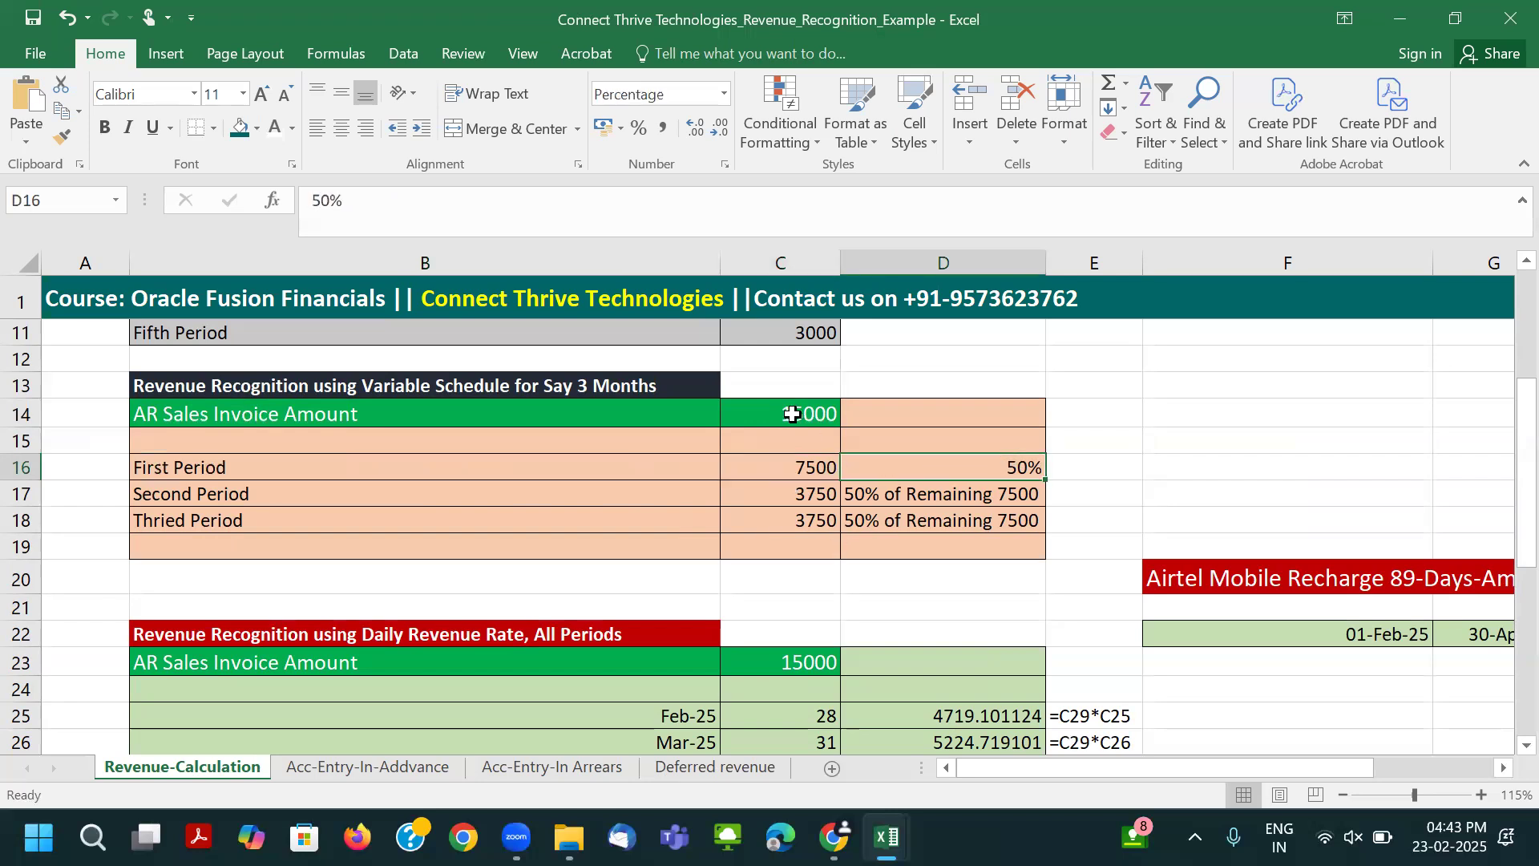
Examine the variable schedule's First Period percentage and amount, followed by the Second and Third Period amounts.
click(258, 465)
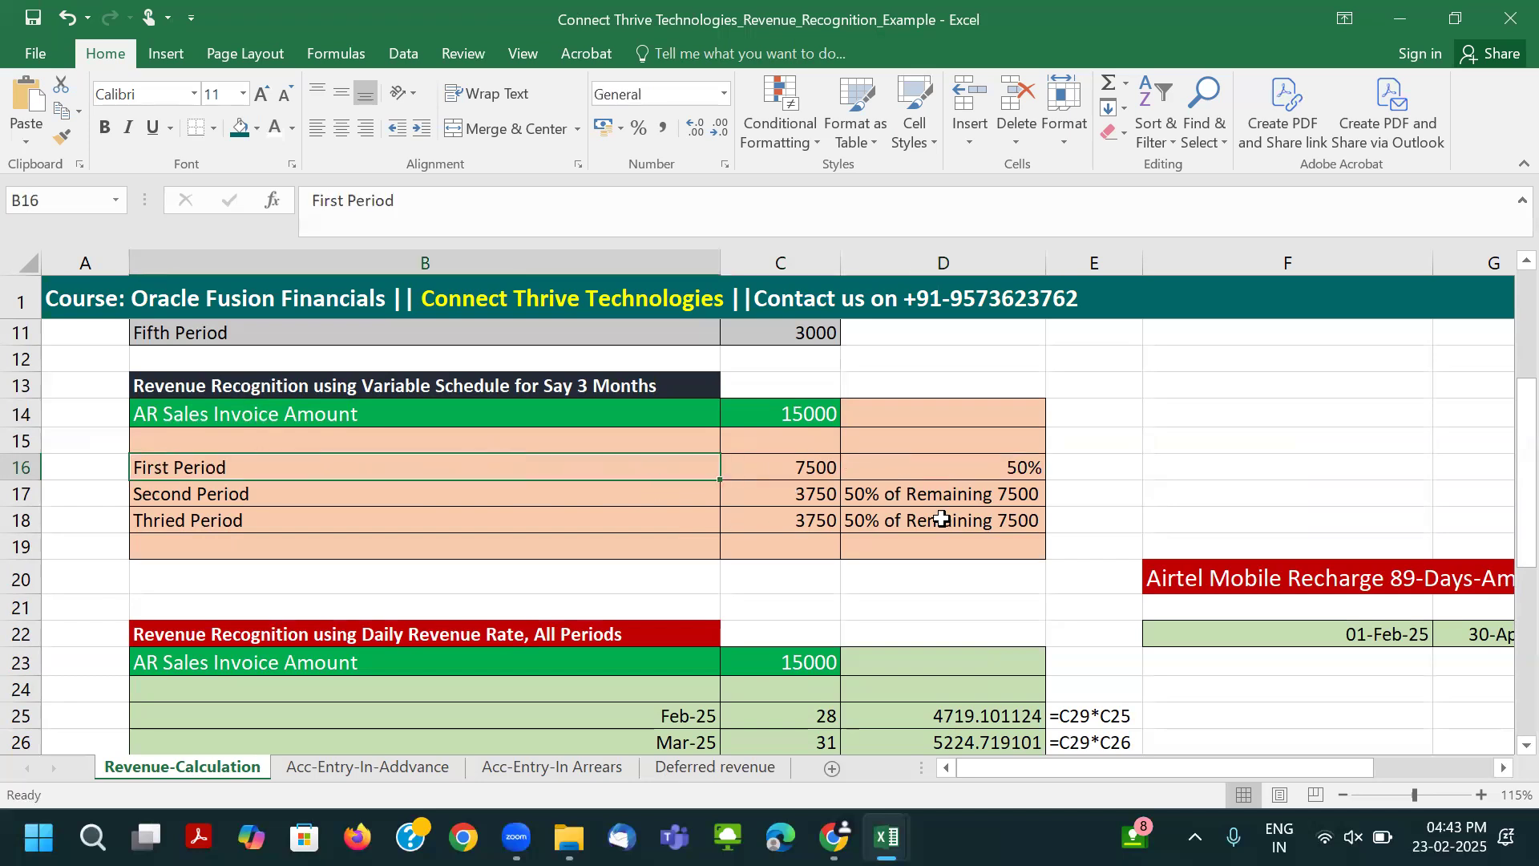
click(1006, 468)
click(806, 468)
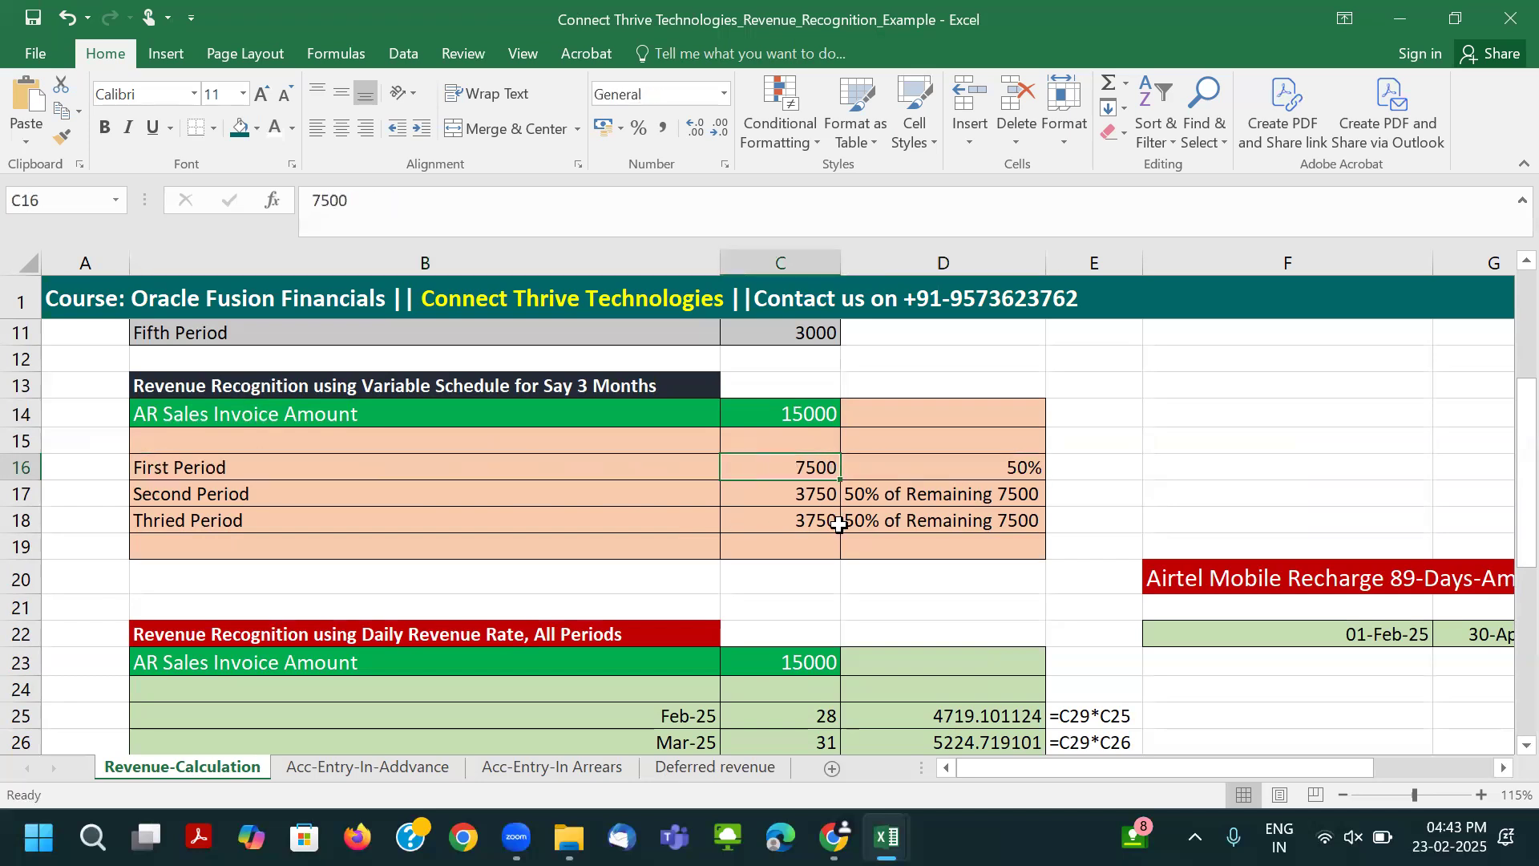
click(814, 492)
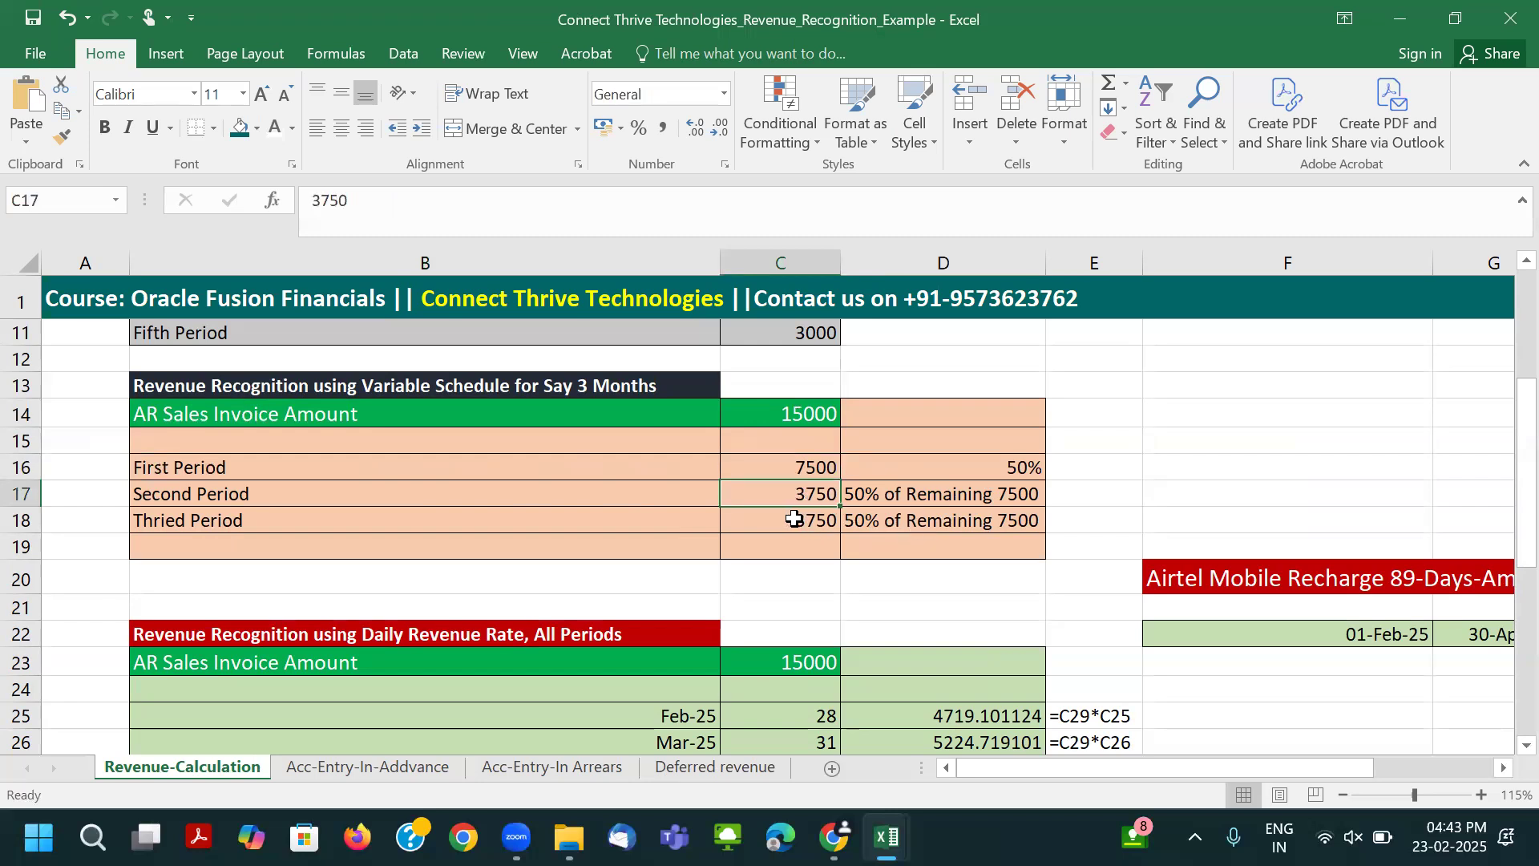
click(789, 525)
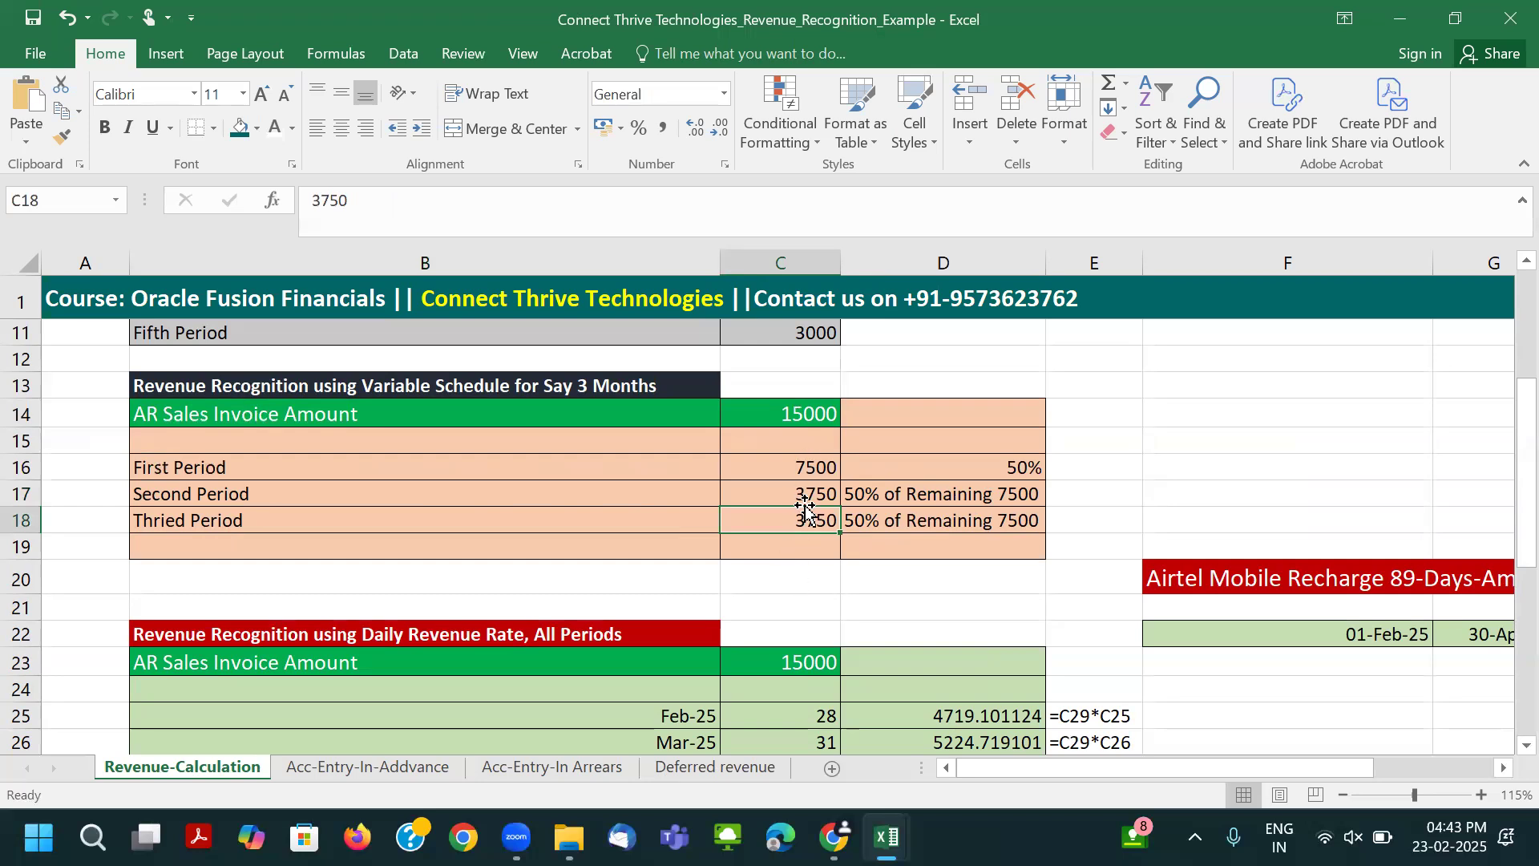
Review the variable schedule heading and AR Sales Invoice Amount against the three period rows in the 3-month example.
click(392, 385)
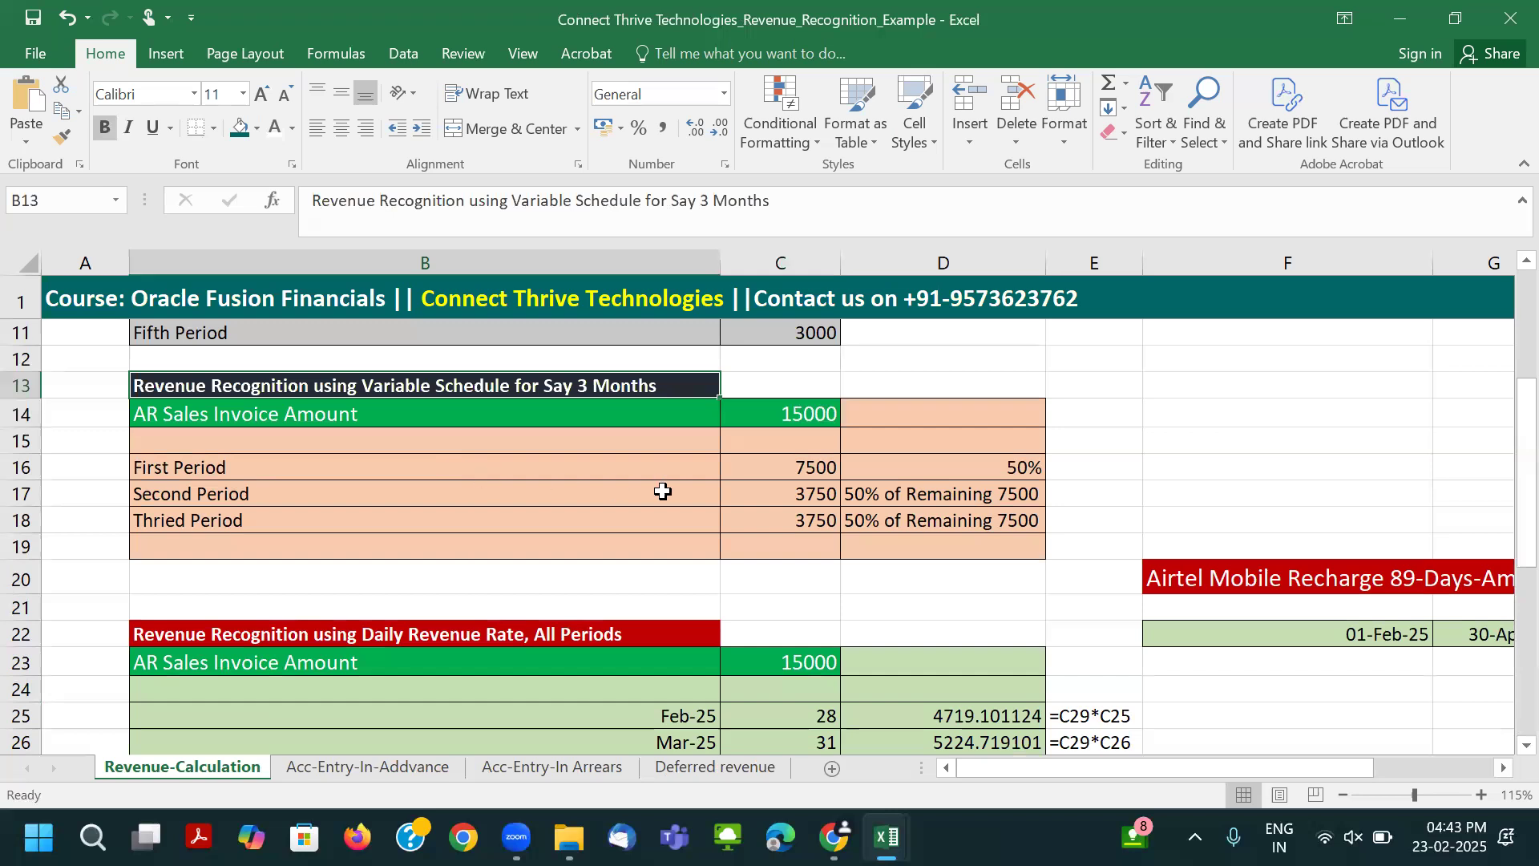
click(795, 415)
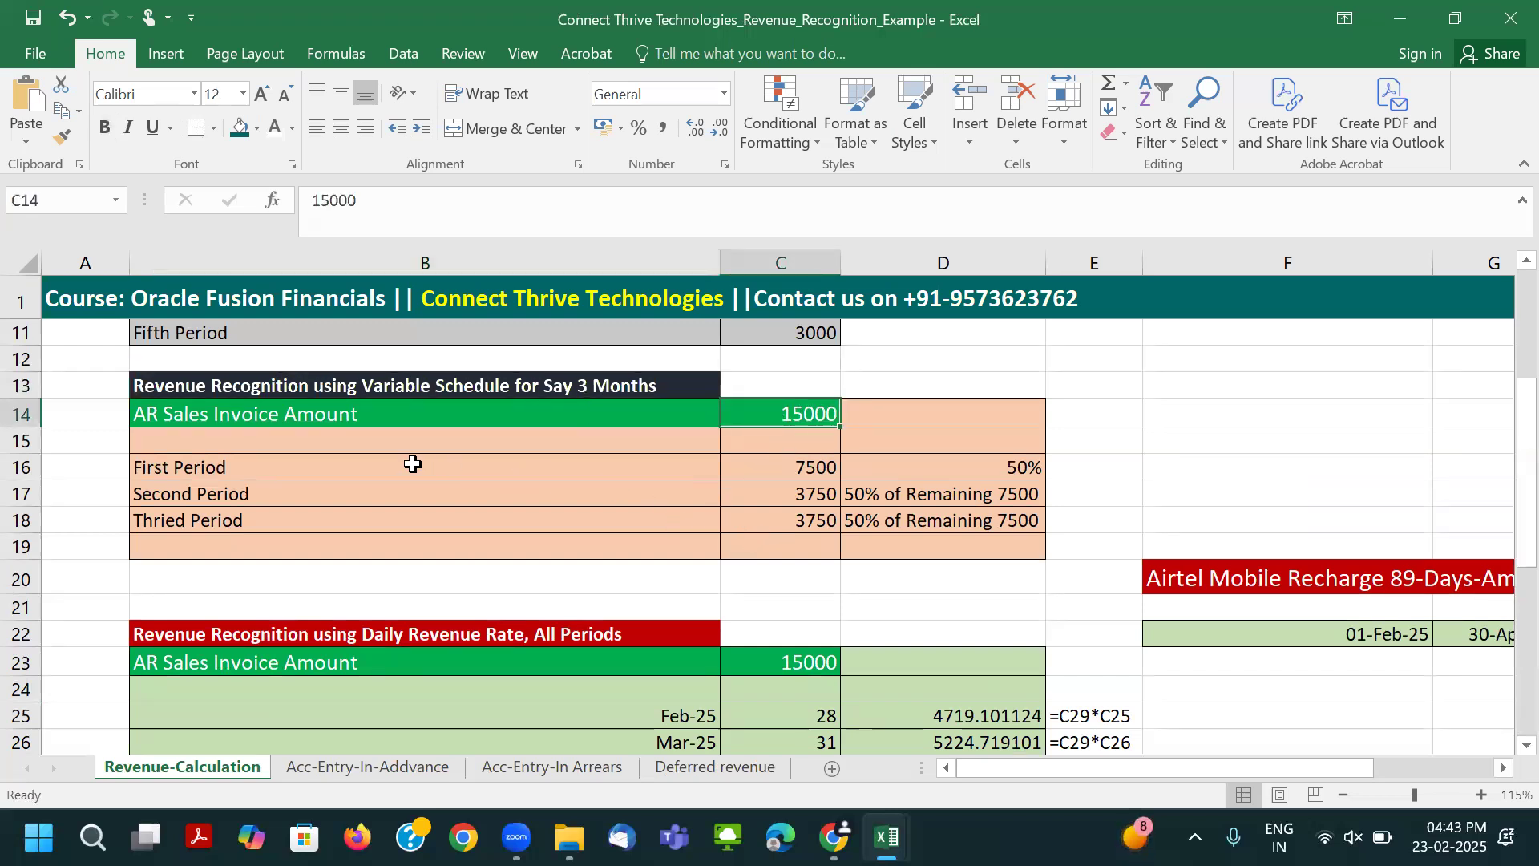
click(775, 472)
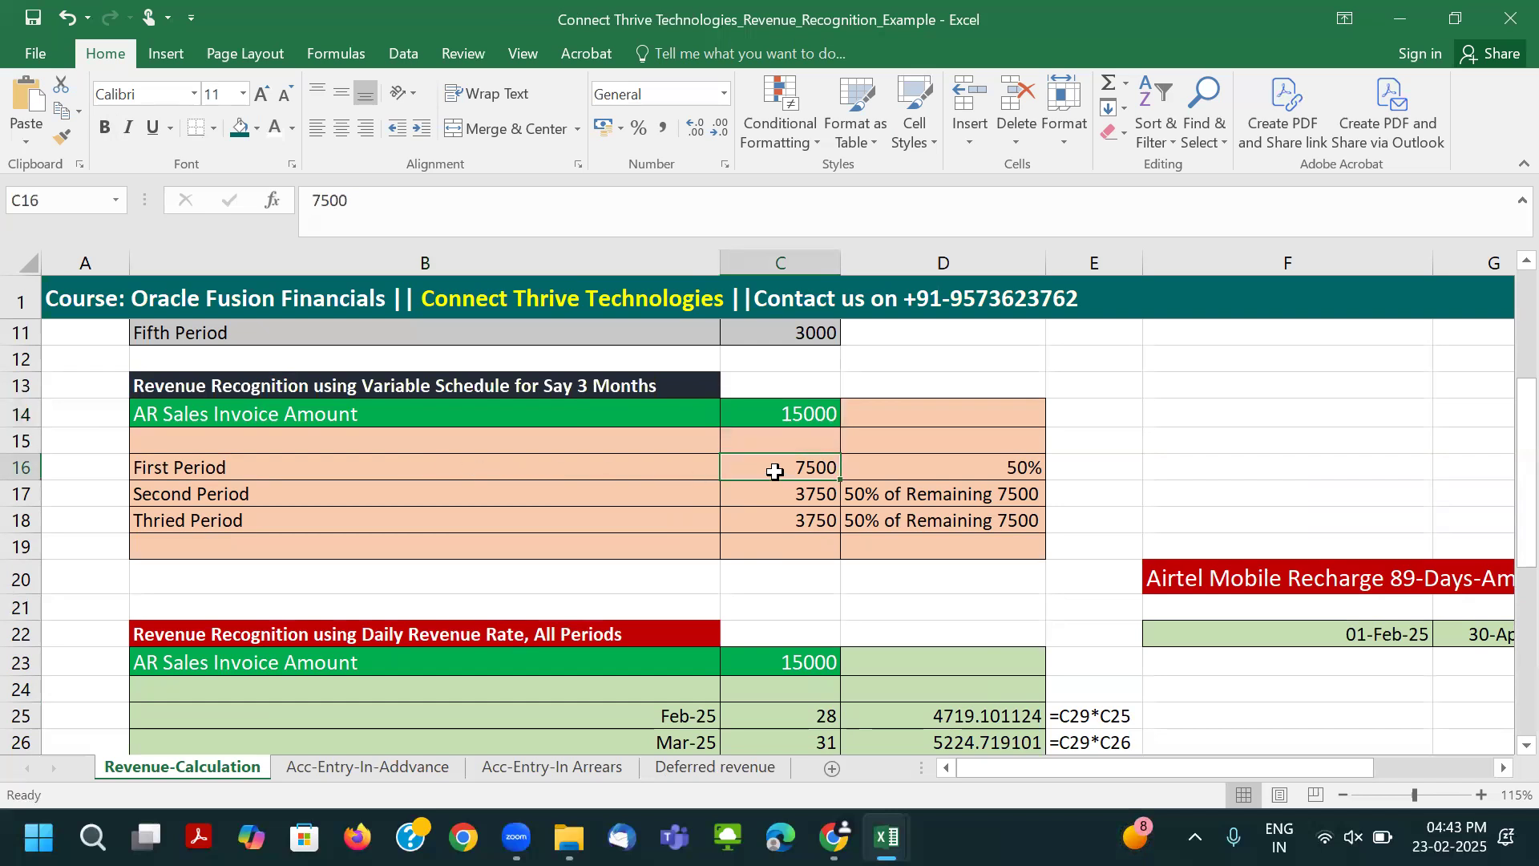
click(306, 489)
click(306, 517)
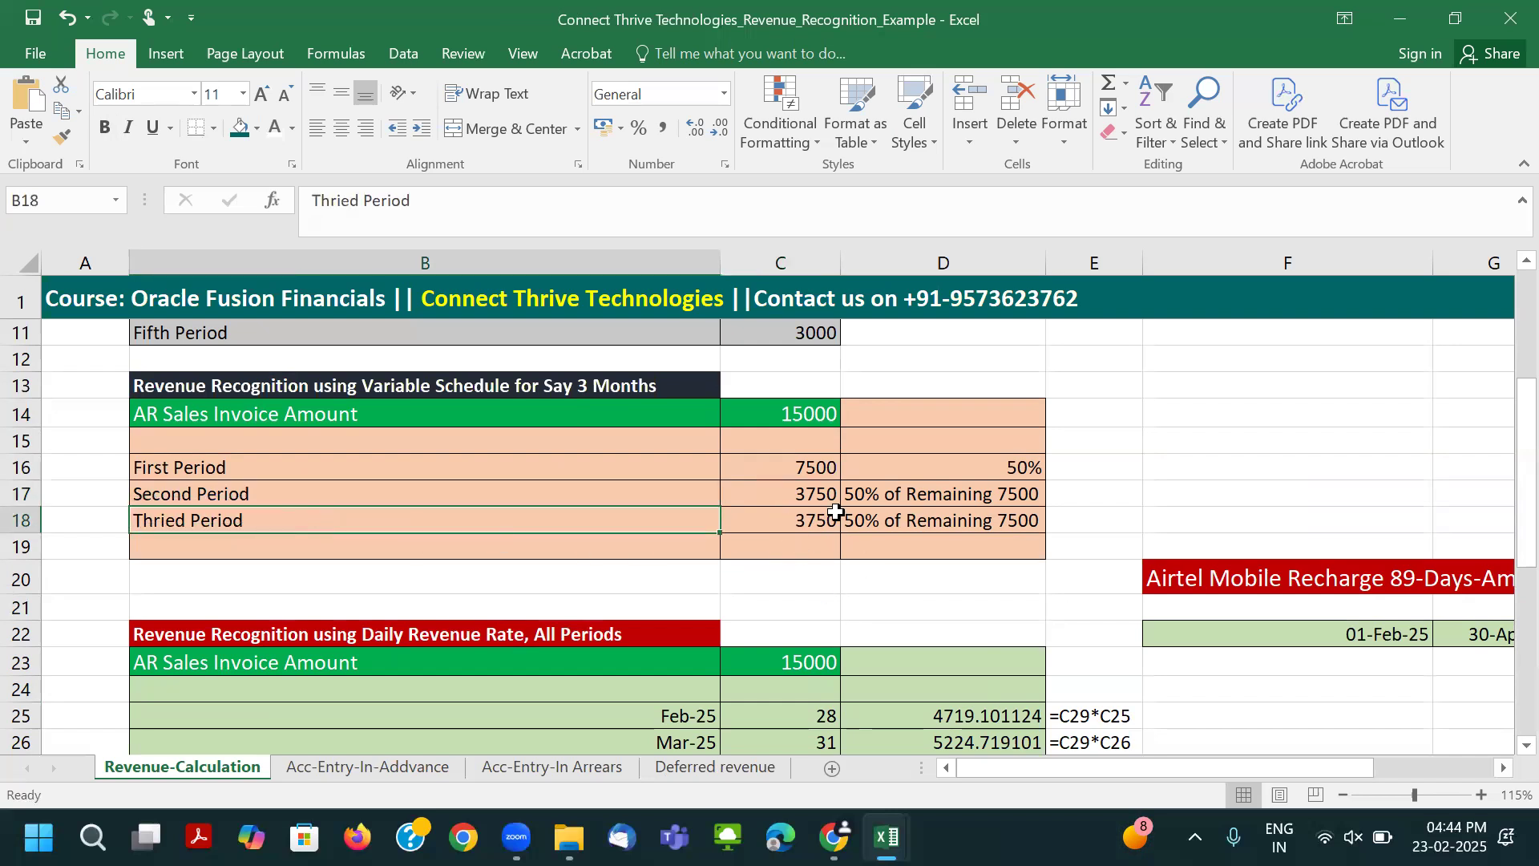
click(519, 473)
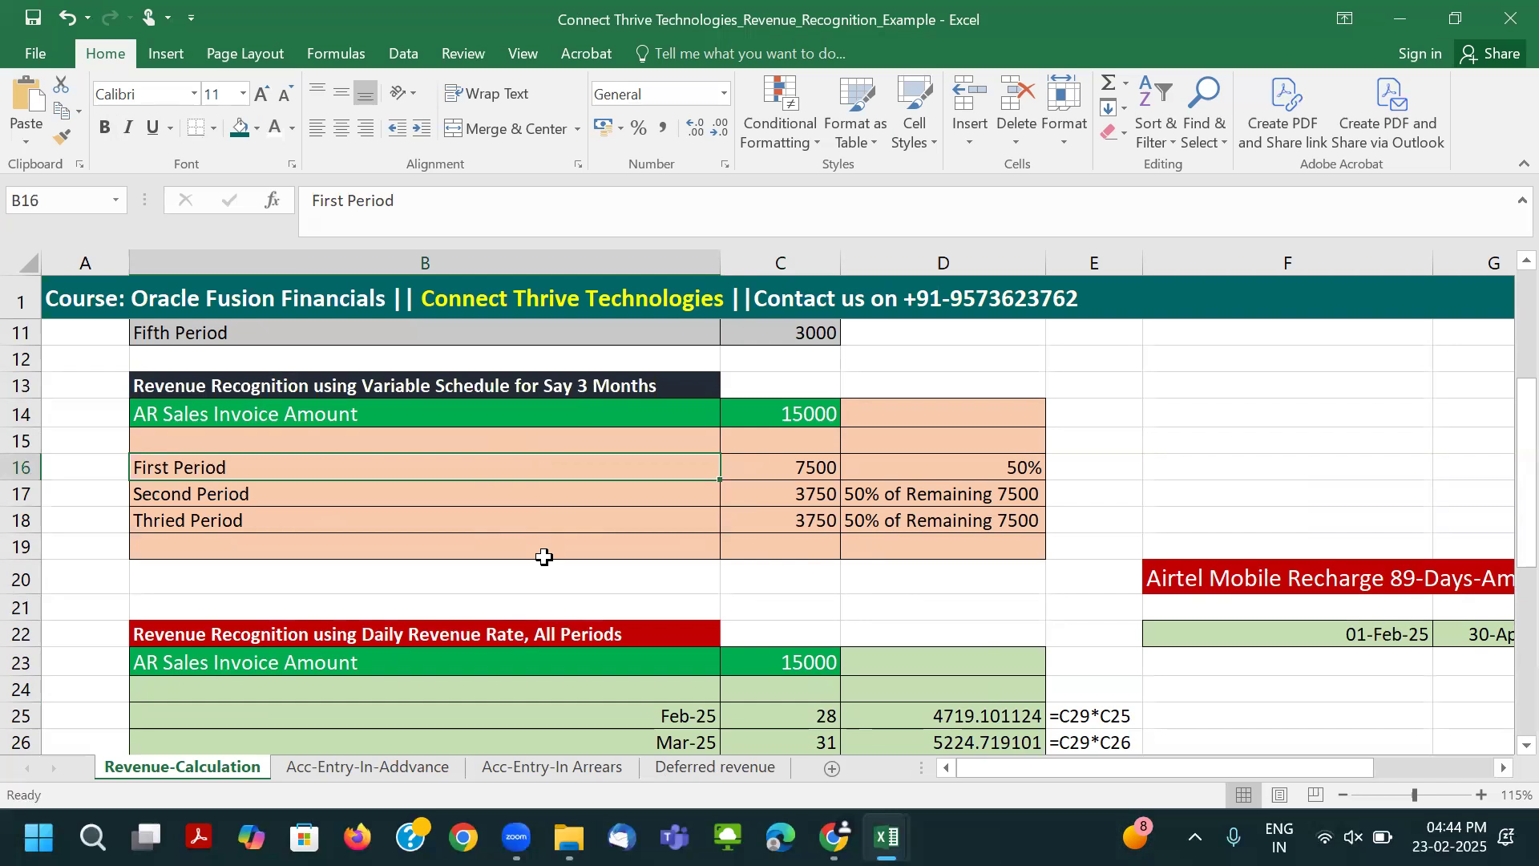
Switch to the Revenue Recognization Process-Account-Entry workbook and show the BYD_Variable_Schedule sheet with its entries enlarged.
key(alt+Tab)
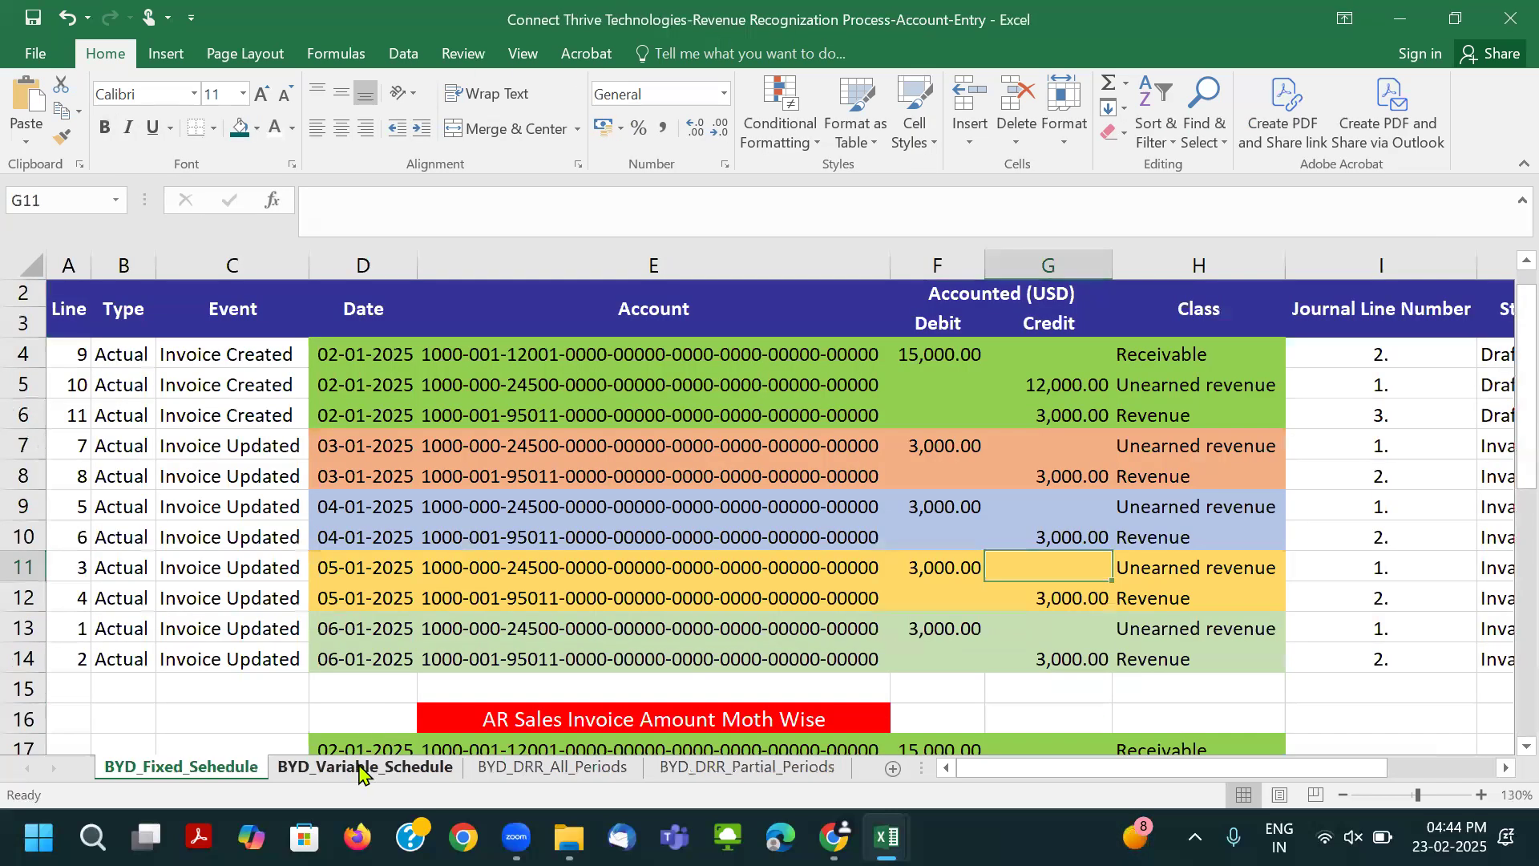
click(365, 769)
click(994, 624)
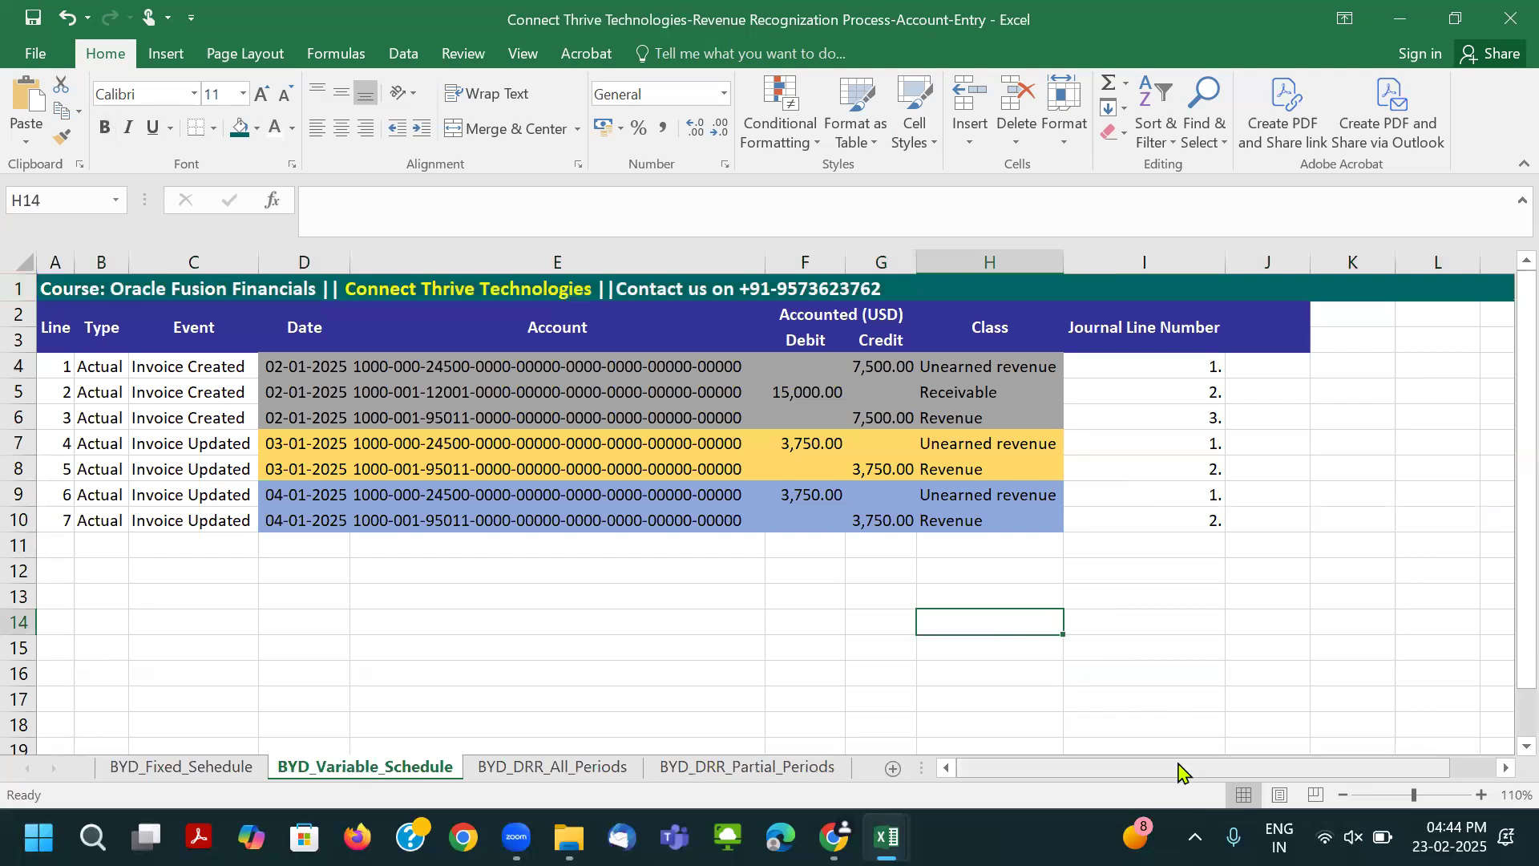
scroll(665, 580, up, 2)
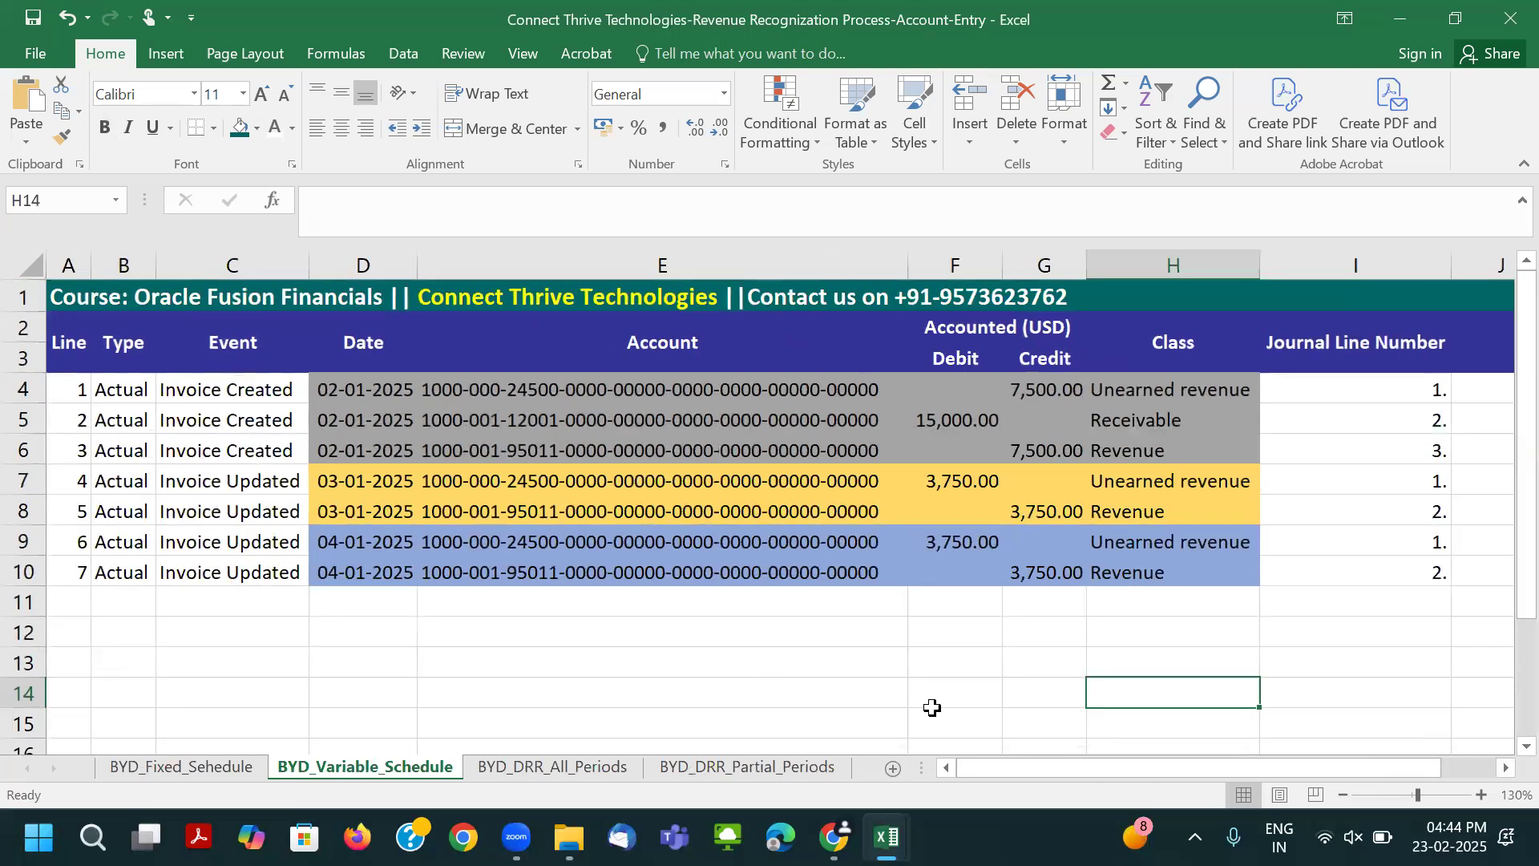
scroll(196, 477, down, 2)
scroll(196, 478, up, 2)
Examine the Invoice Created entries in rows 4 to 6, relating the receivable debit to the unearned revenue and revenue credits.
click(364, 396)
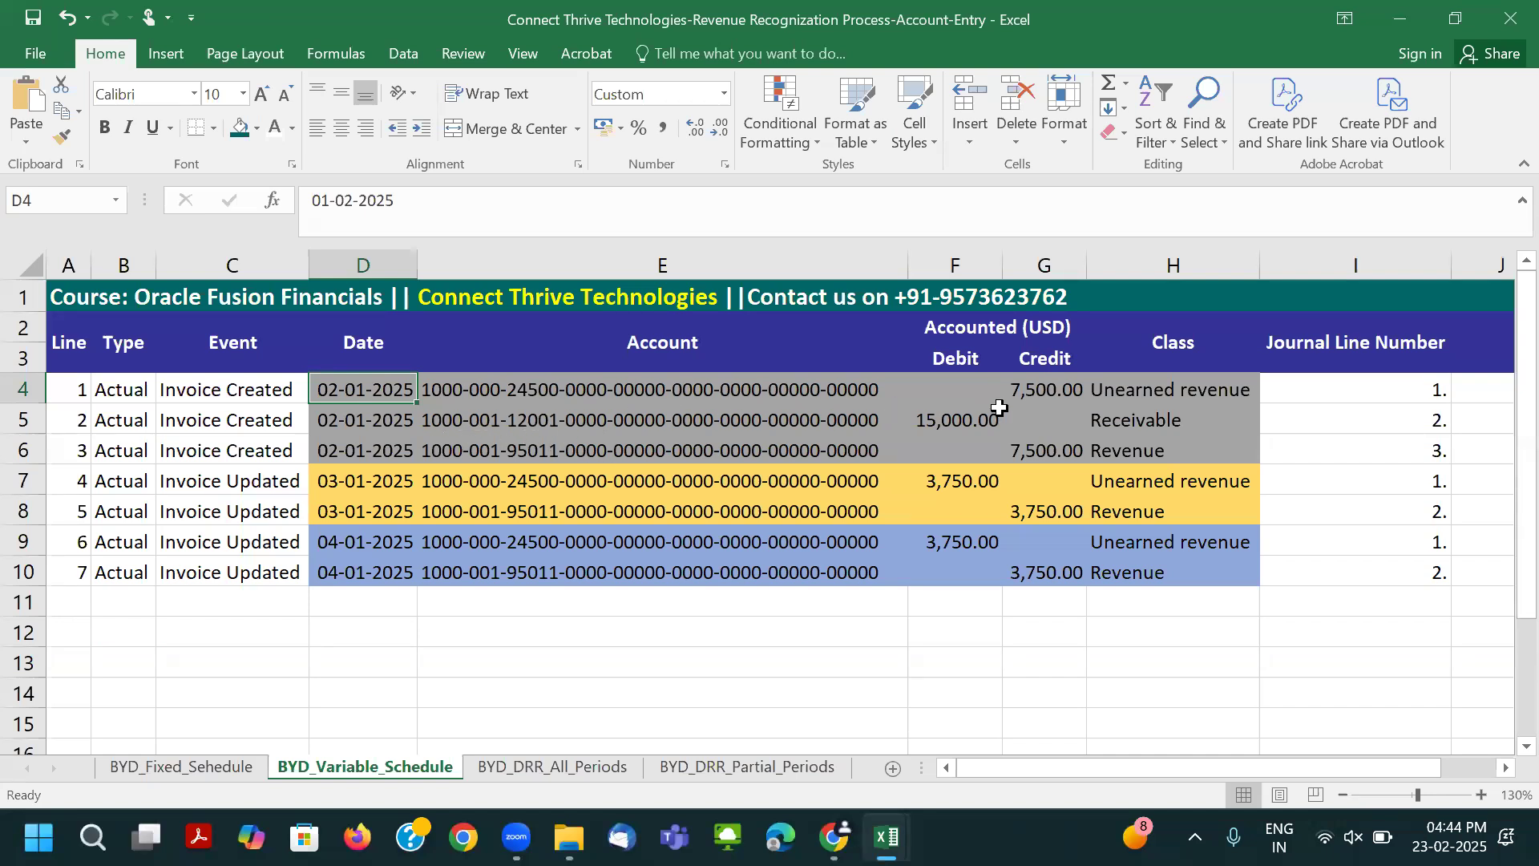
click(712, 391)
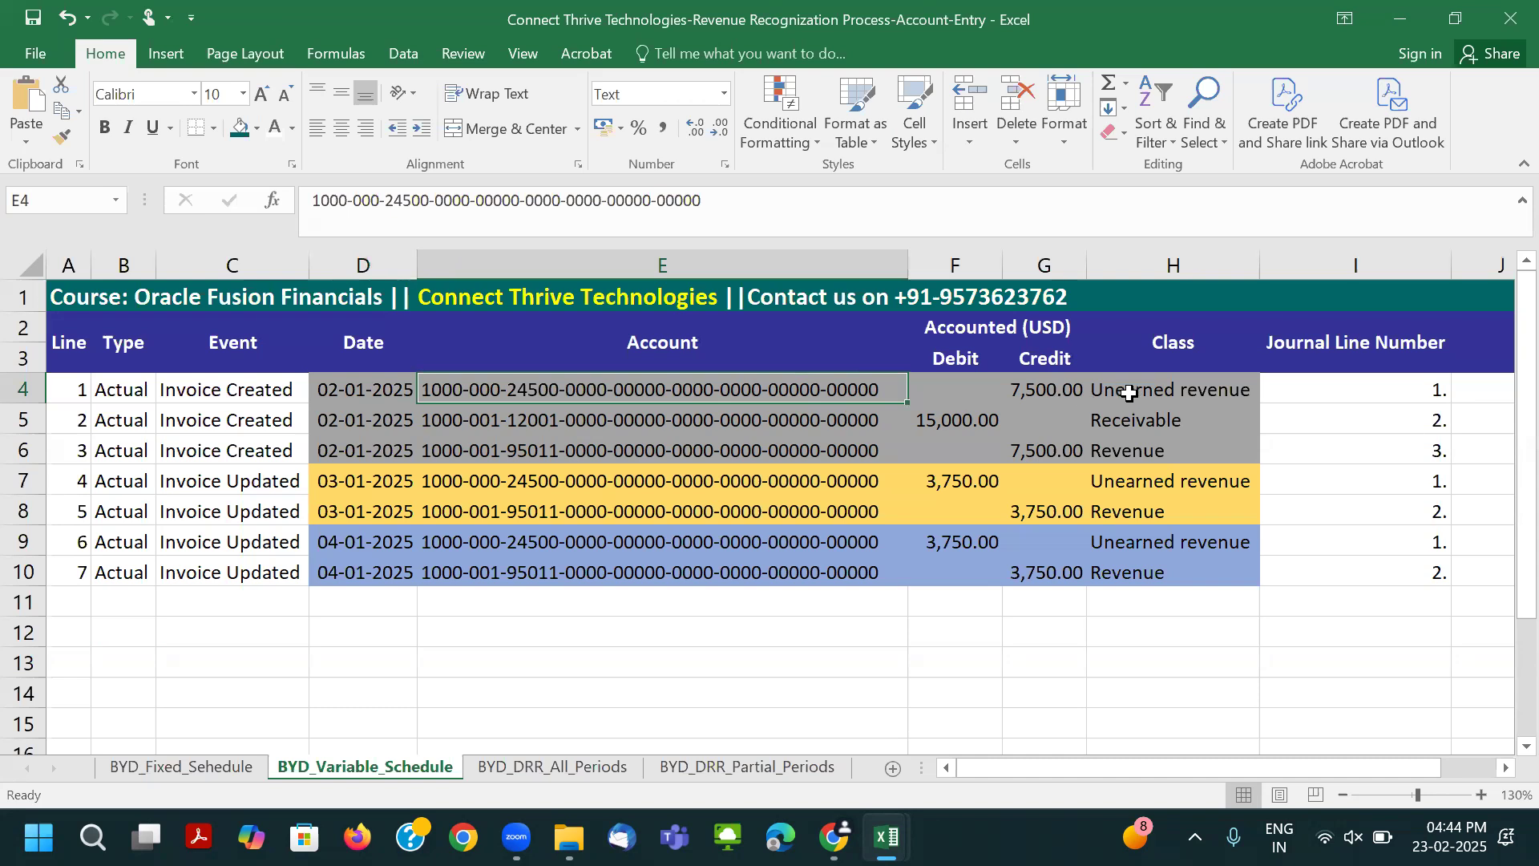
click(1034, 449)
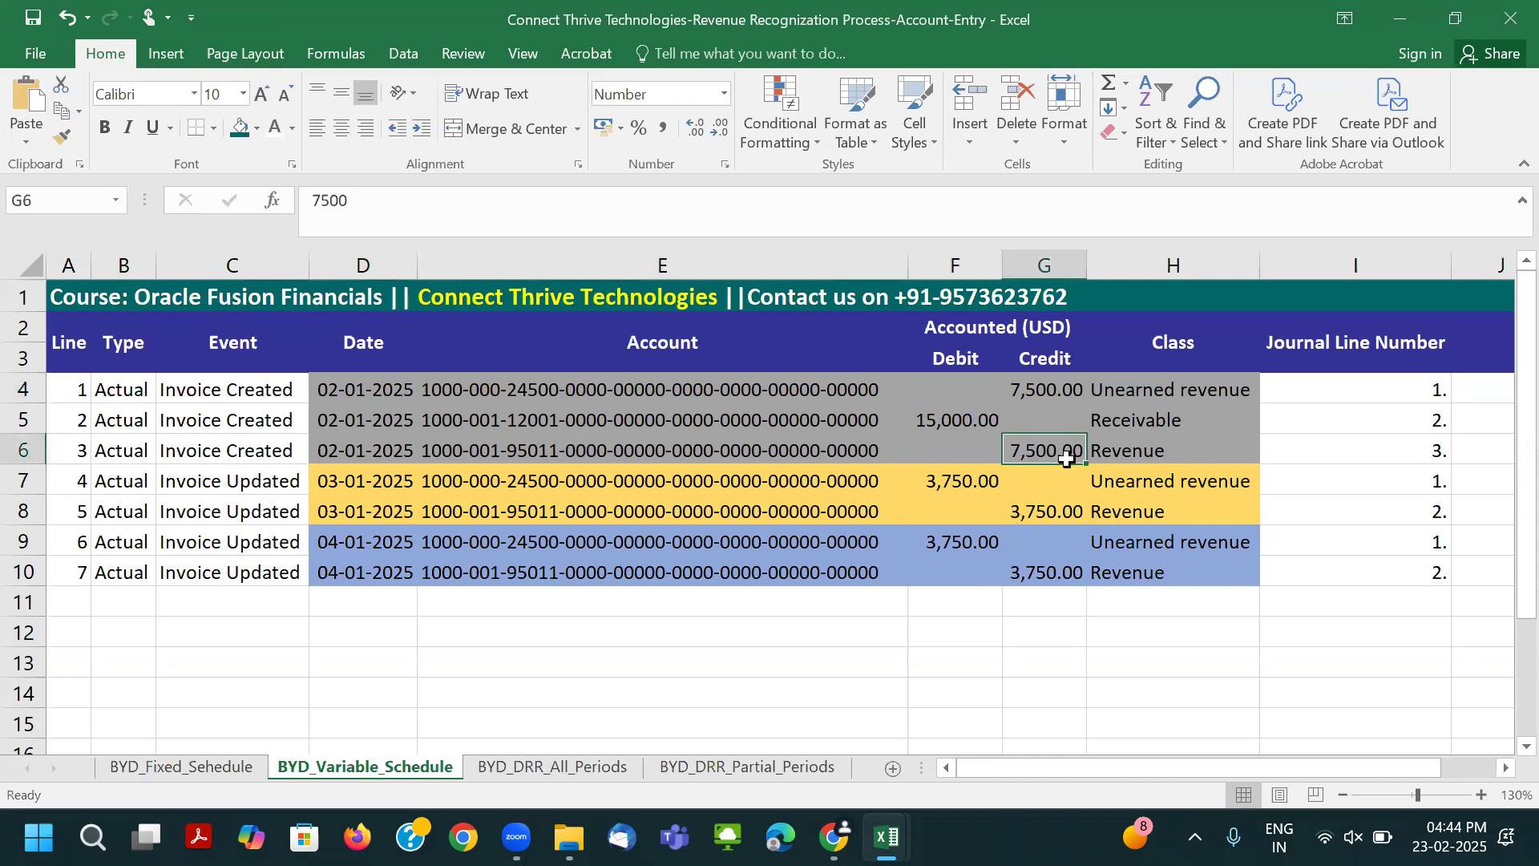
click(958, 423)
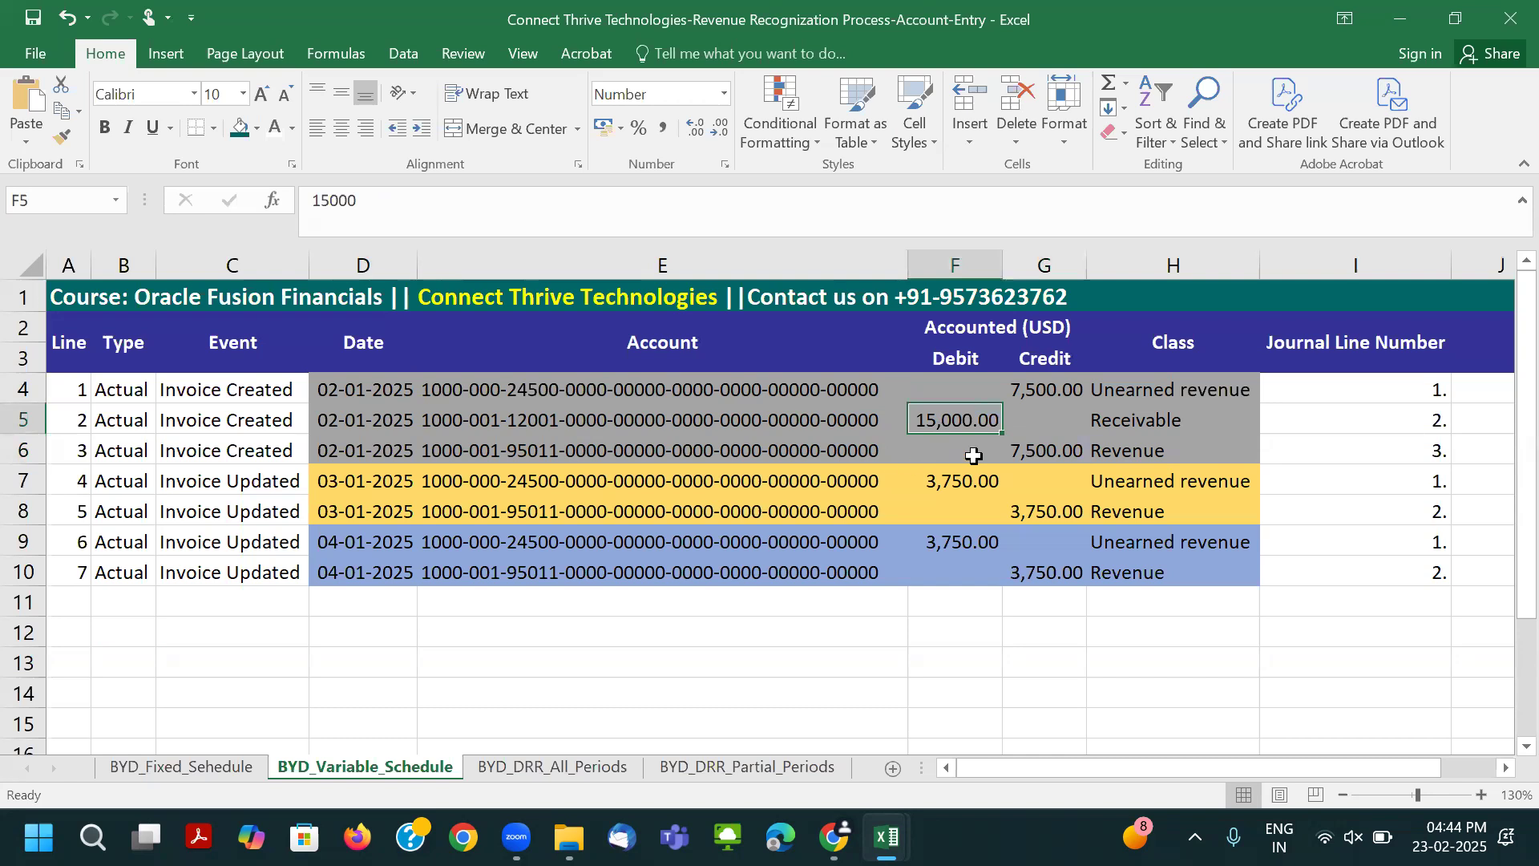
click(1023, 397)
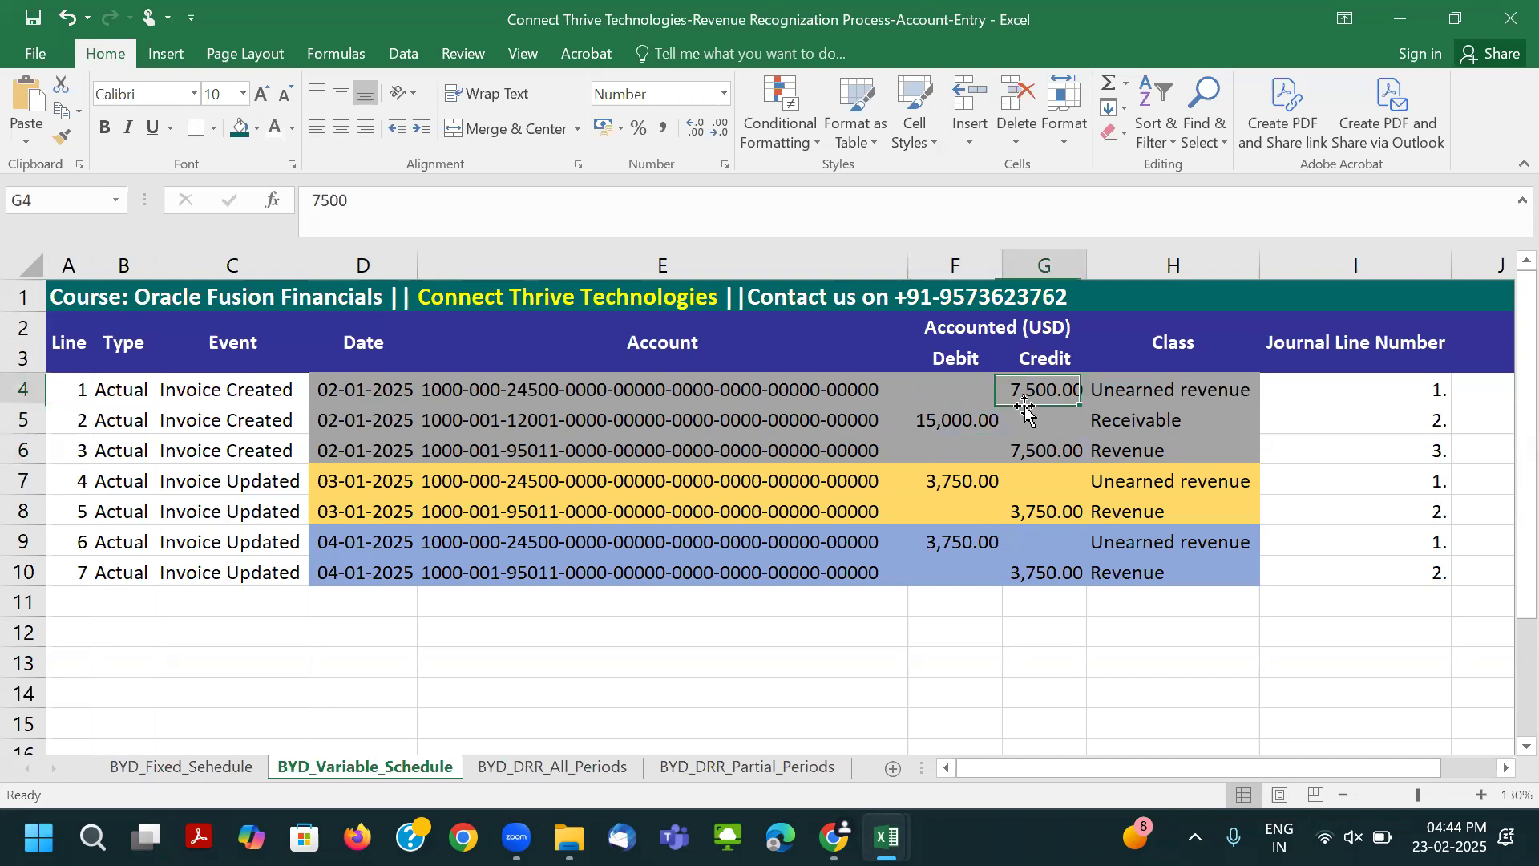
click(1162, 391)
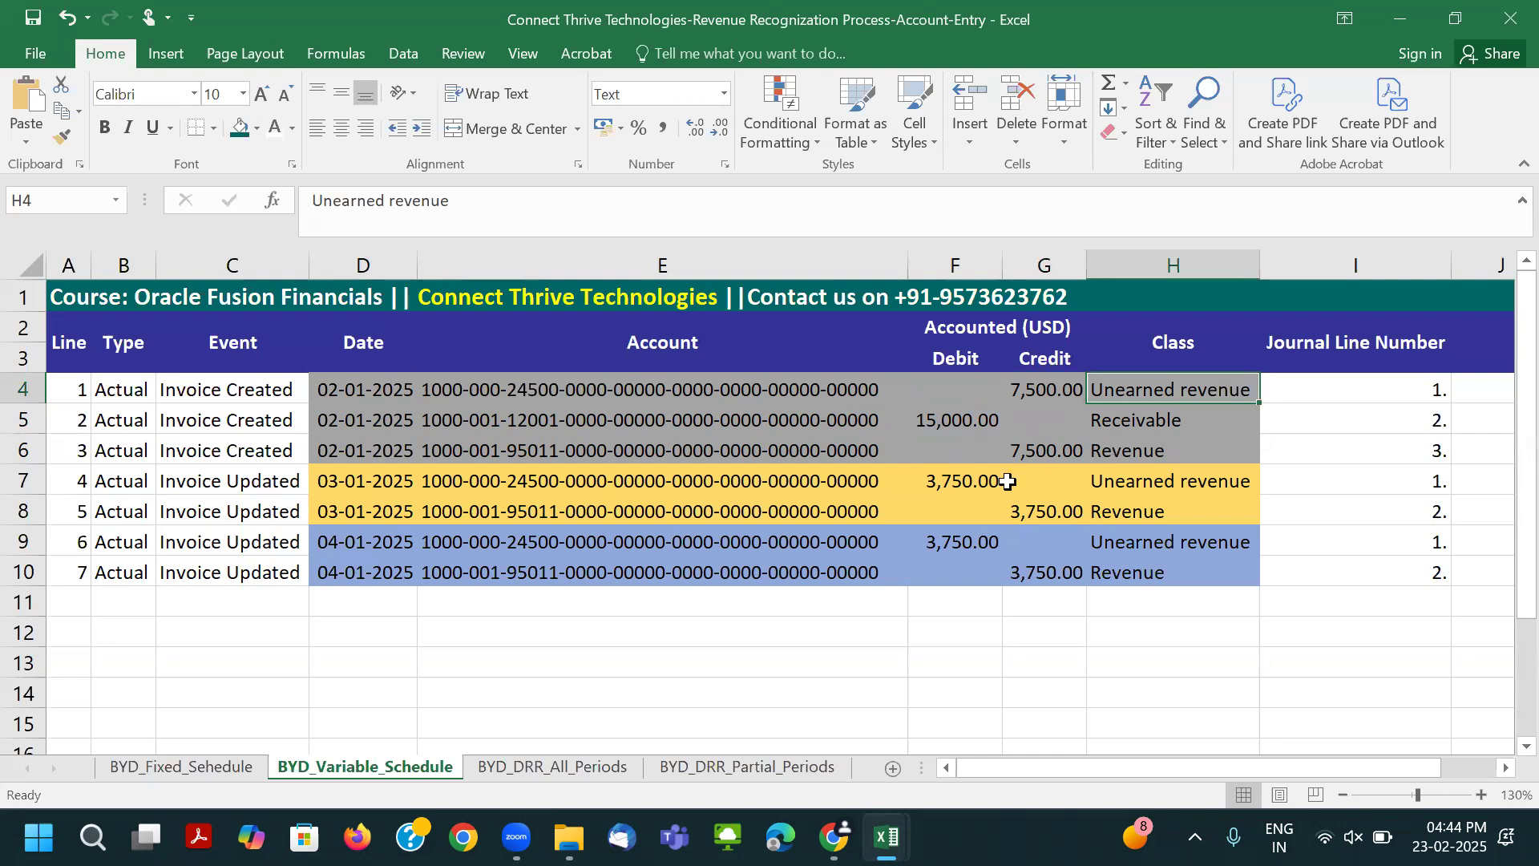
click(1050, 396)
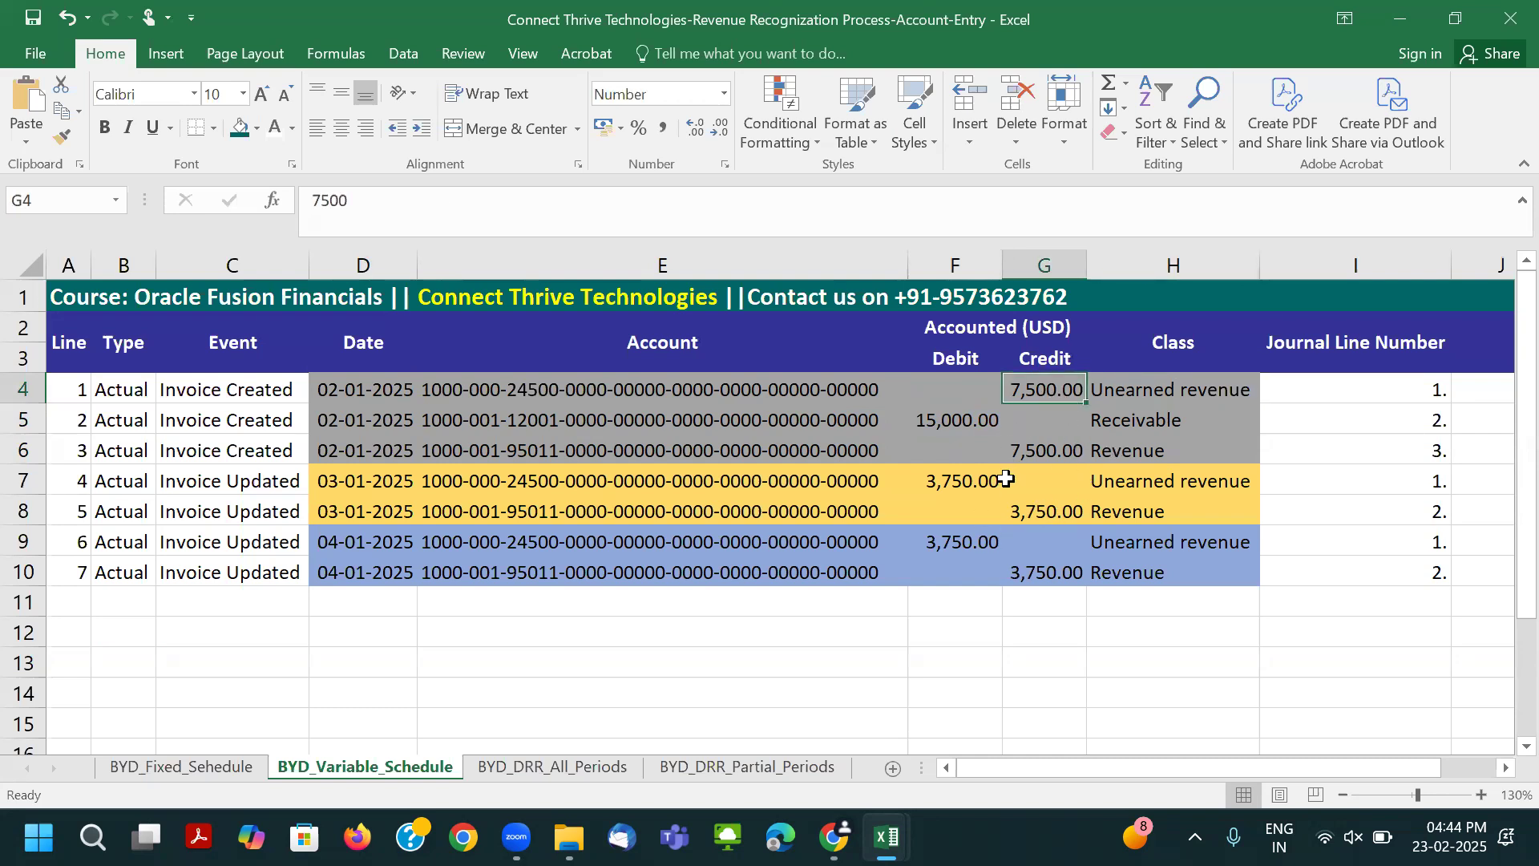
Examine the Invoice Updated entries dated 03-01-2025 and 04-01-2025, matching each unearned revenue debit with its revenue credit.
click(962, 485)
click(1042, 514)
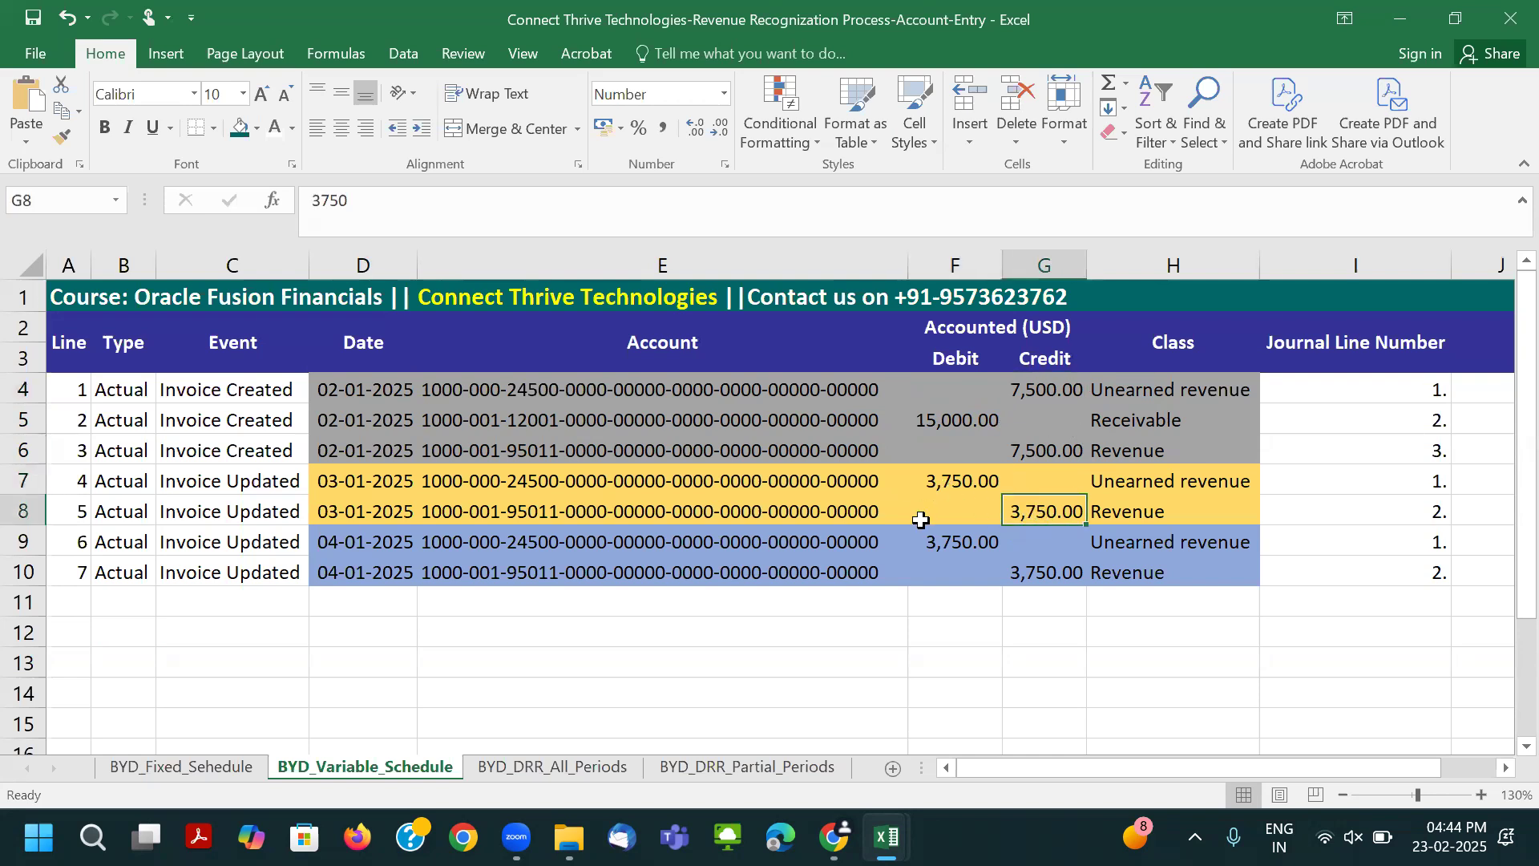
click(365, 486)
click(364, 542)
click(945, 548)
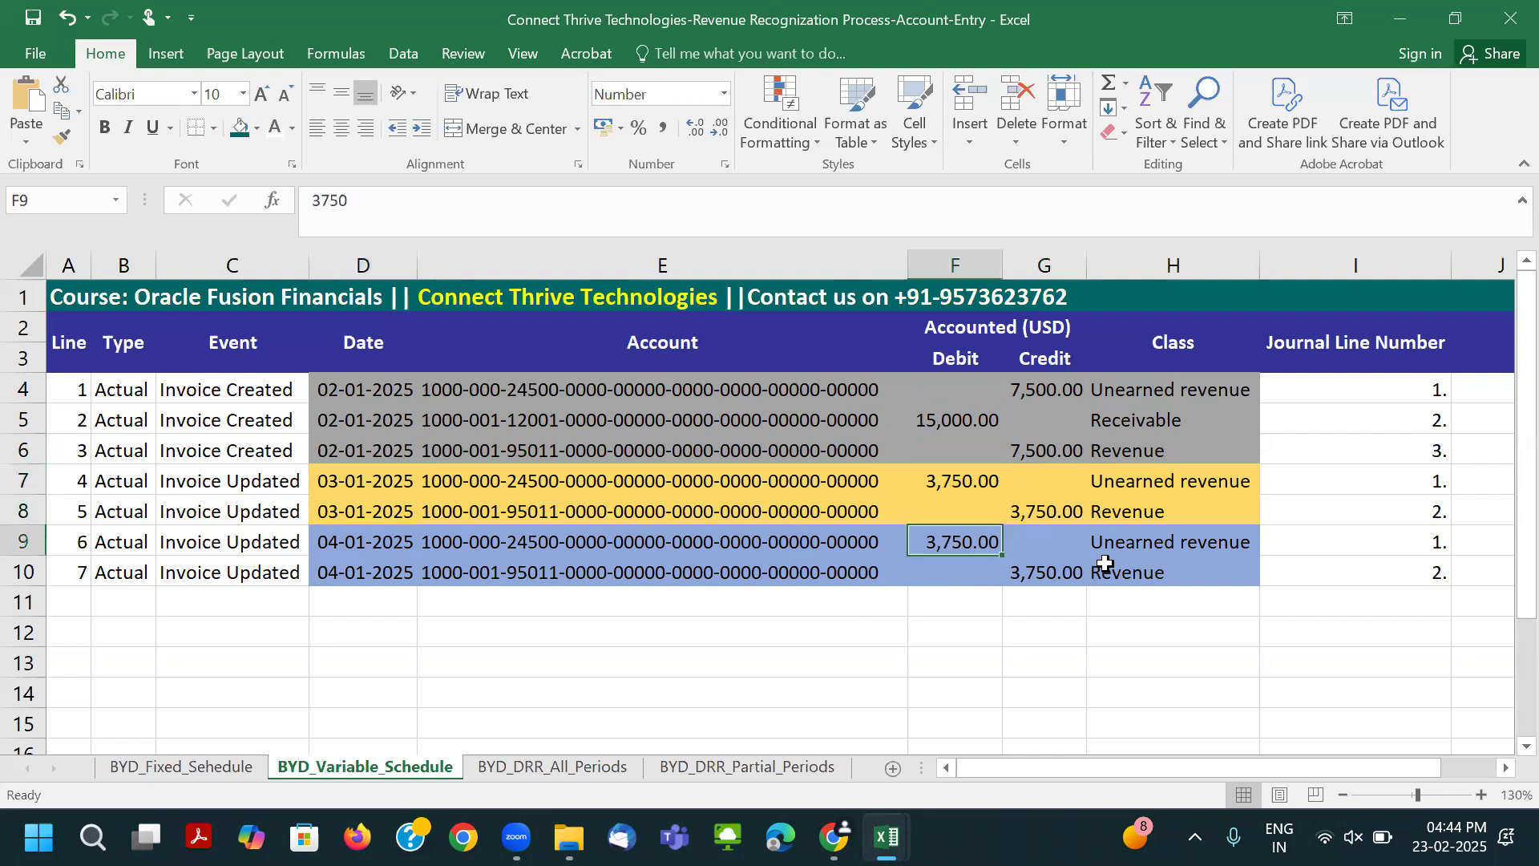
click(1060, 577)
click(953, 481)
click(1070, 506)
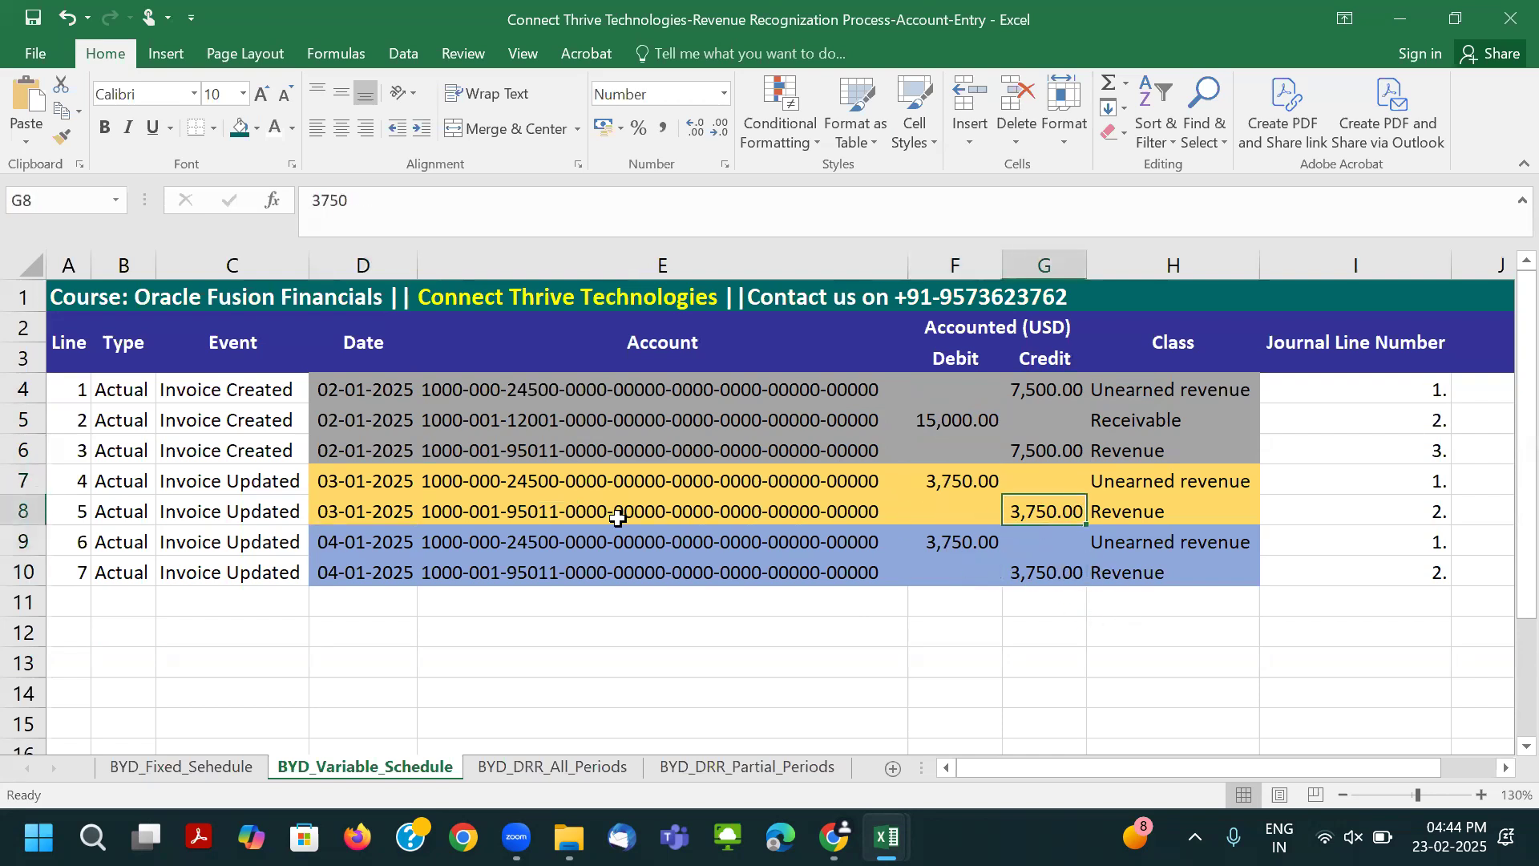
click(365, 484)
click(368, 542)
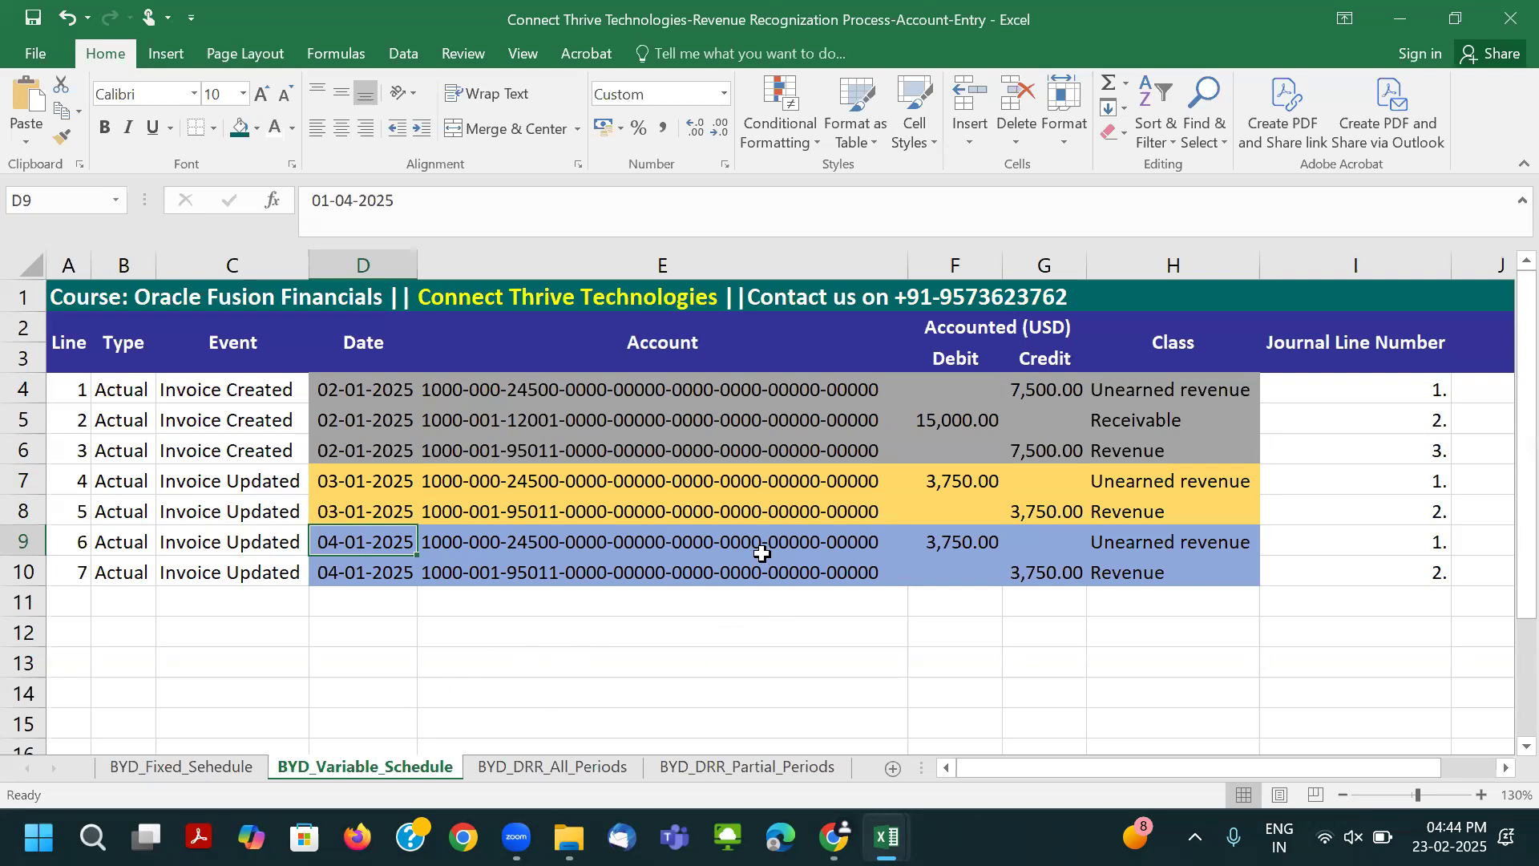
Switch to the Revenue_Recognition_Example workbook and find the Daily Revenue Rate, All Periods heading on the Revenue-Calculation sheet.
key(alt+Tab)
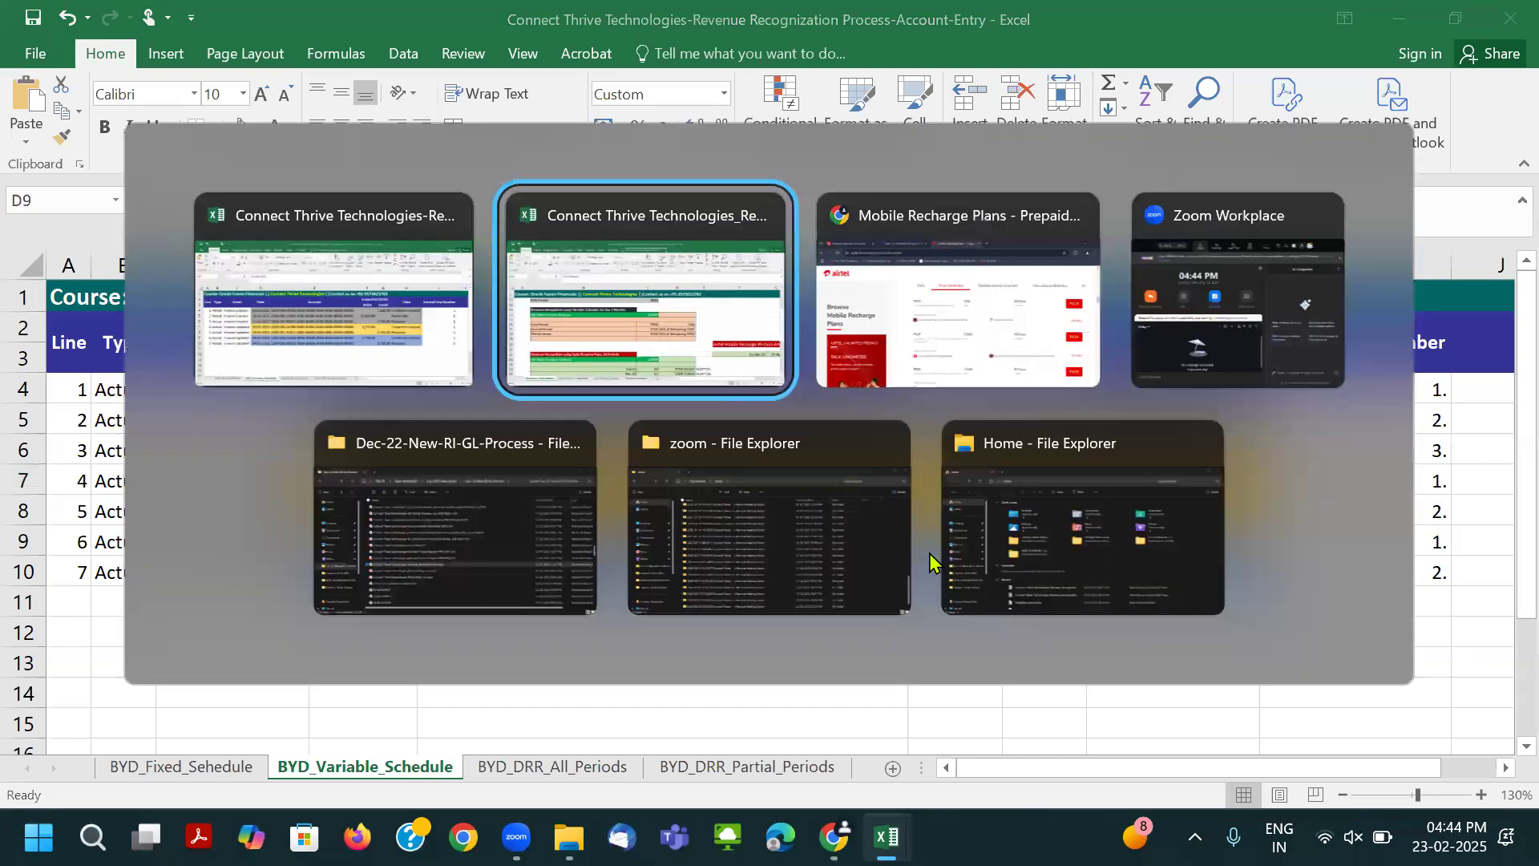
click(501, 573)
scroll(500, 572, down, 2)
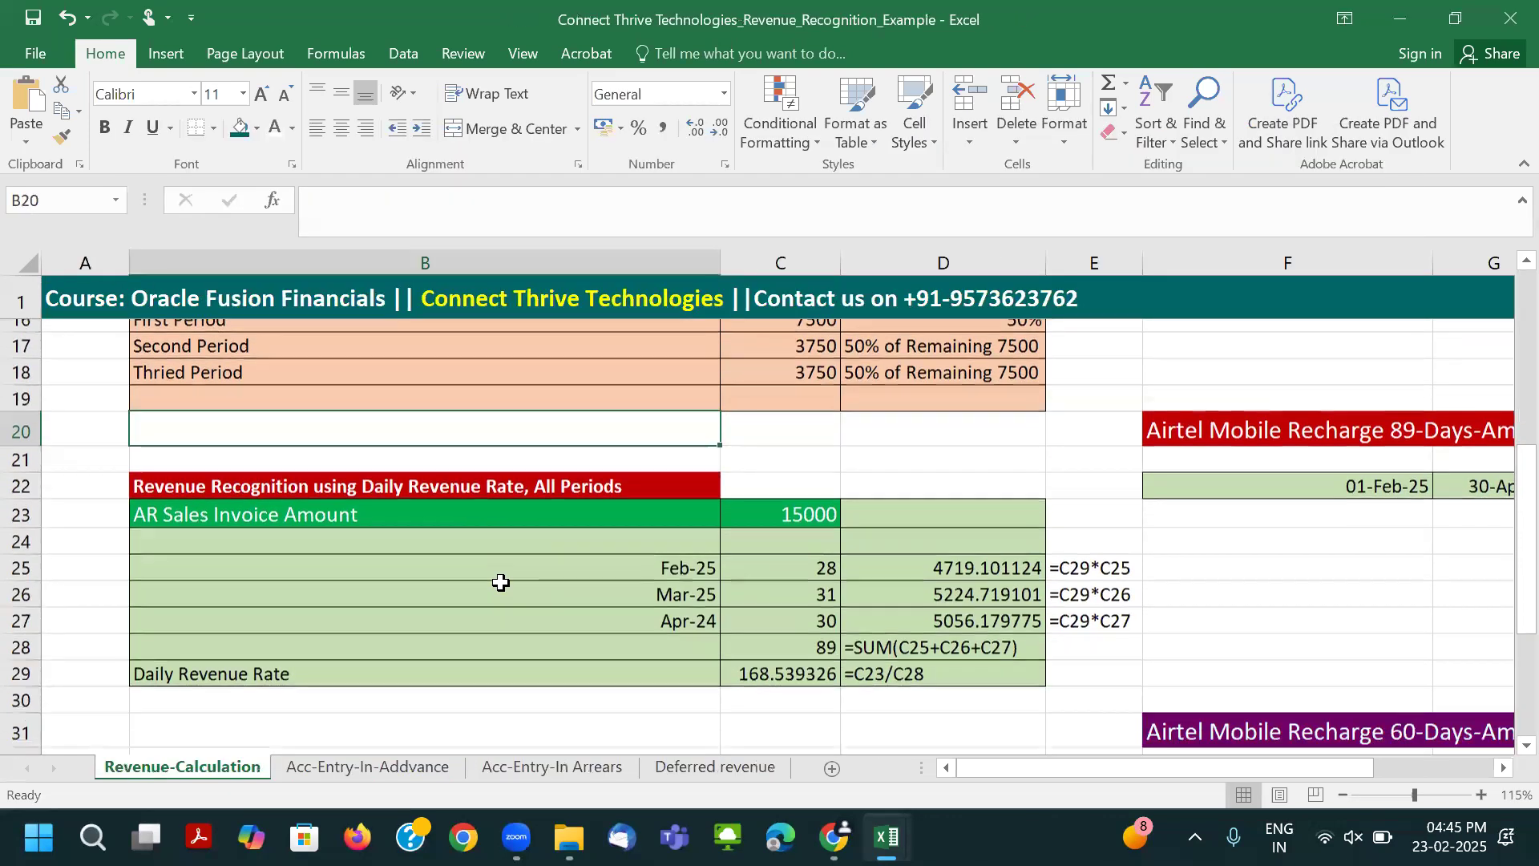
scroll(425, 491, down, 1)
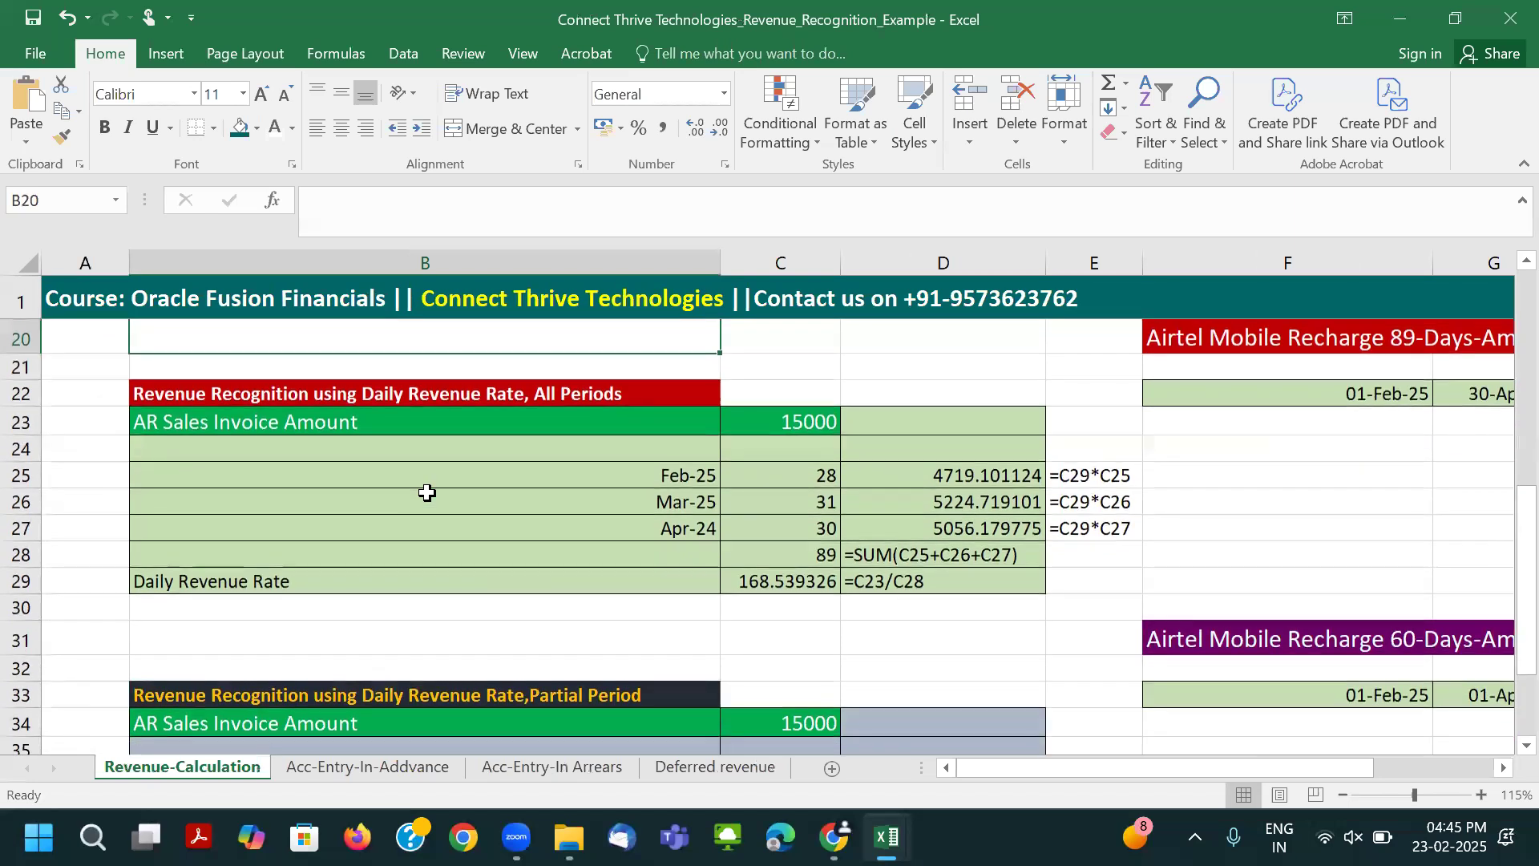
click(312, 401)
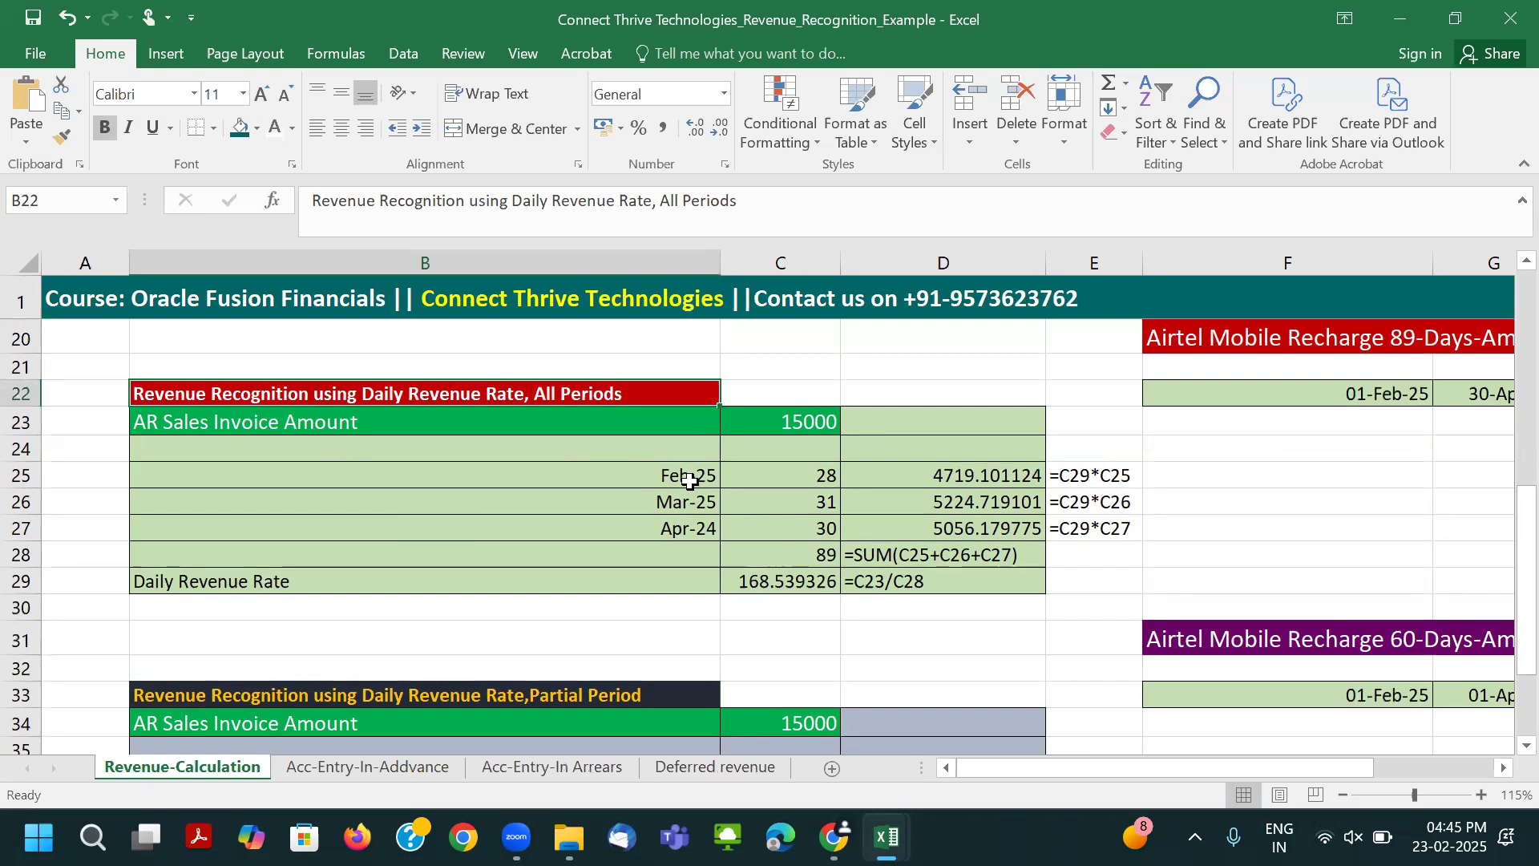
Find the Airtel Mobile Recharge 89-Days example beside the daily revenue rate calculation and select its title.
key(Right)
key(Right)
key(Right)
key(Right)
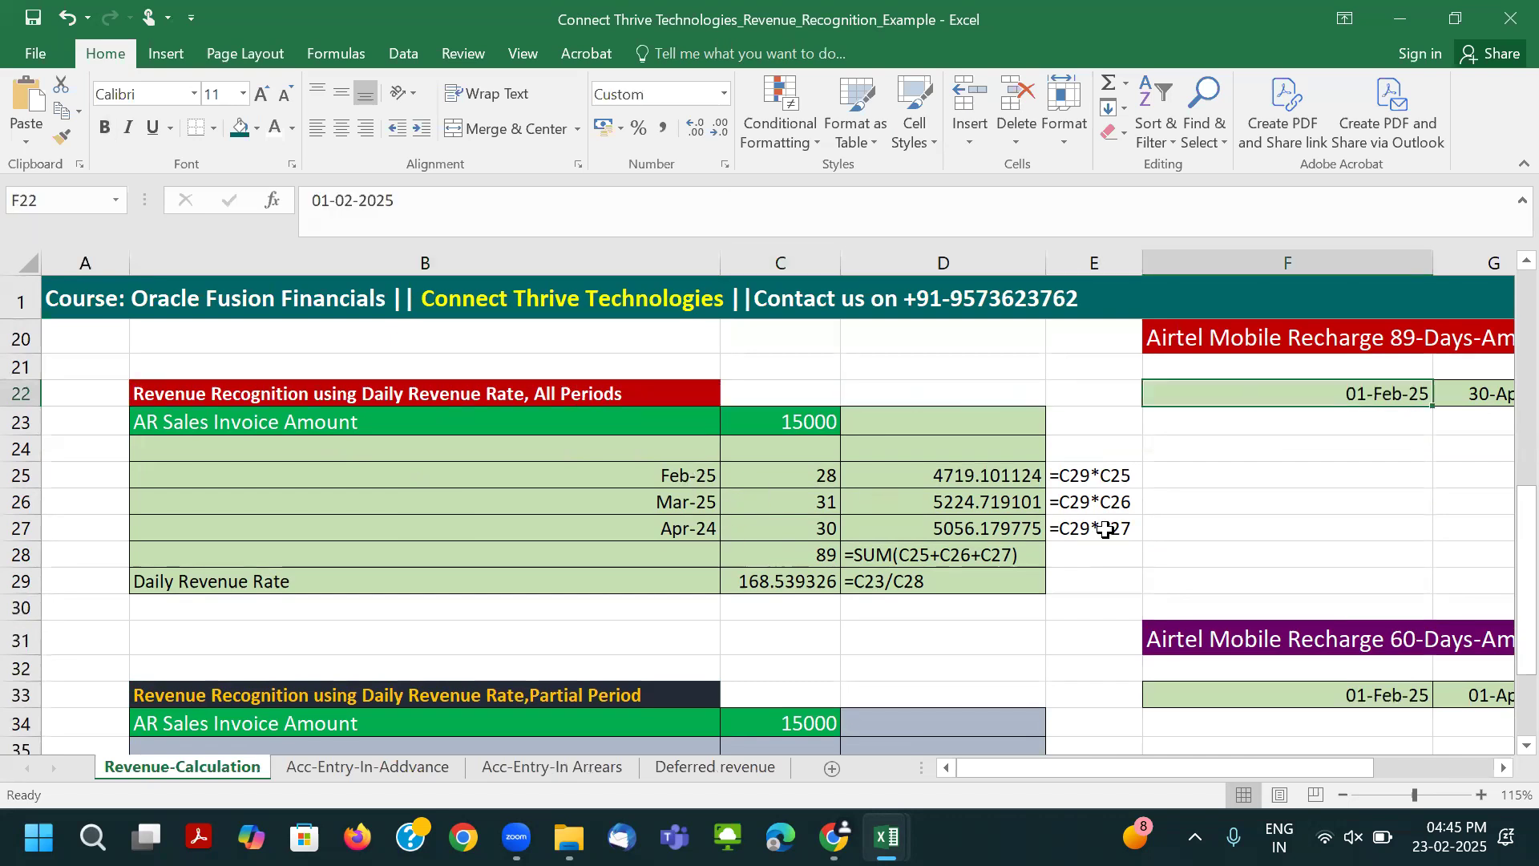
key(Right)
key(Right)
key(Right)
scroll(684, 505, up, 1)
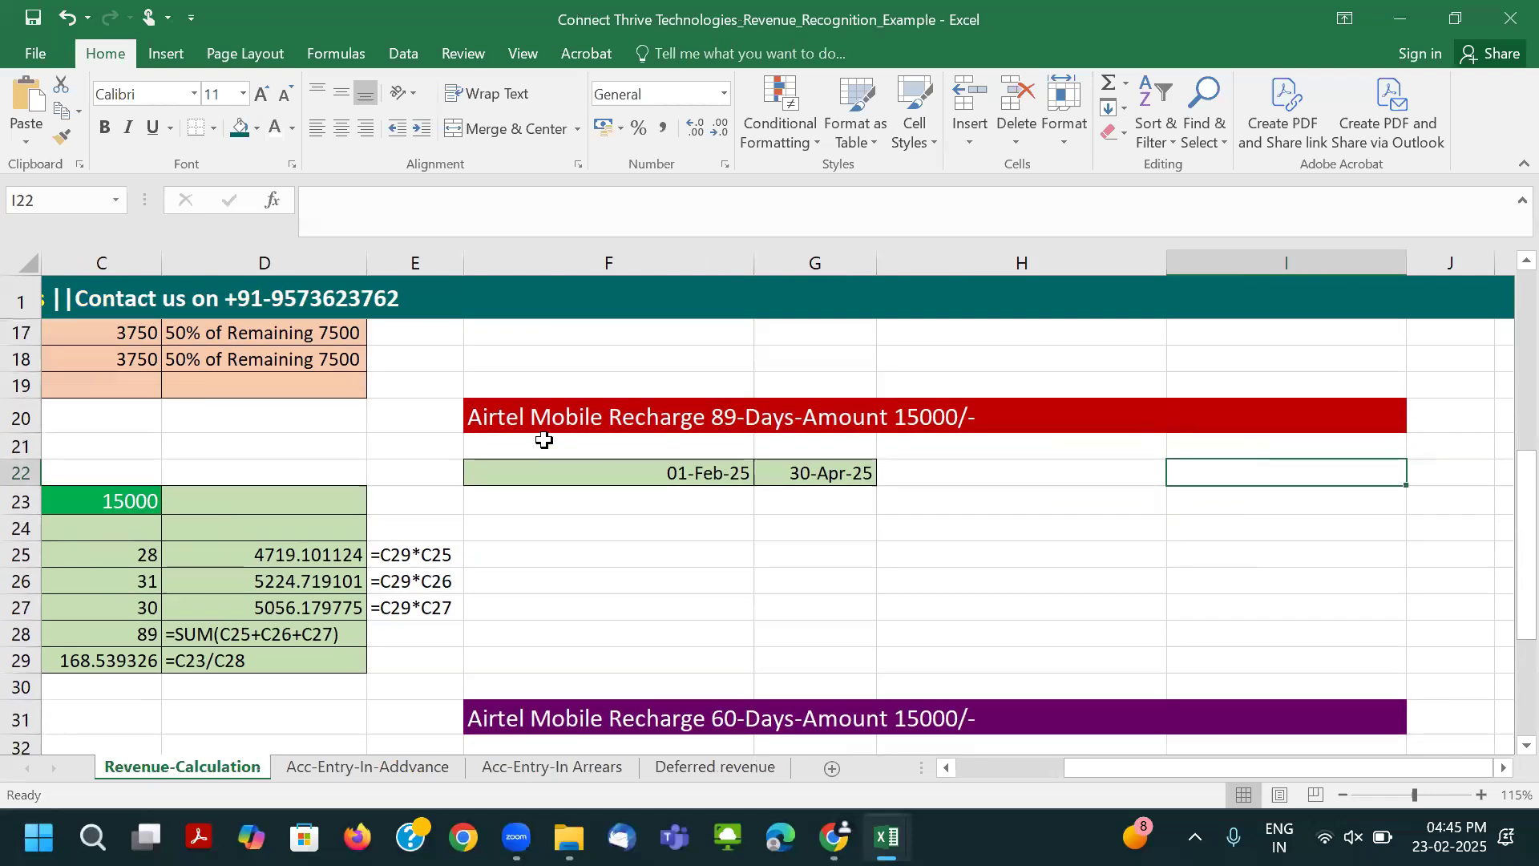
click(536, 416)
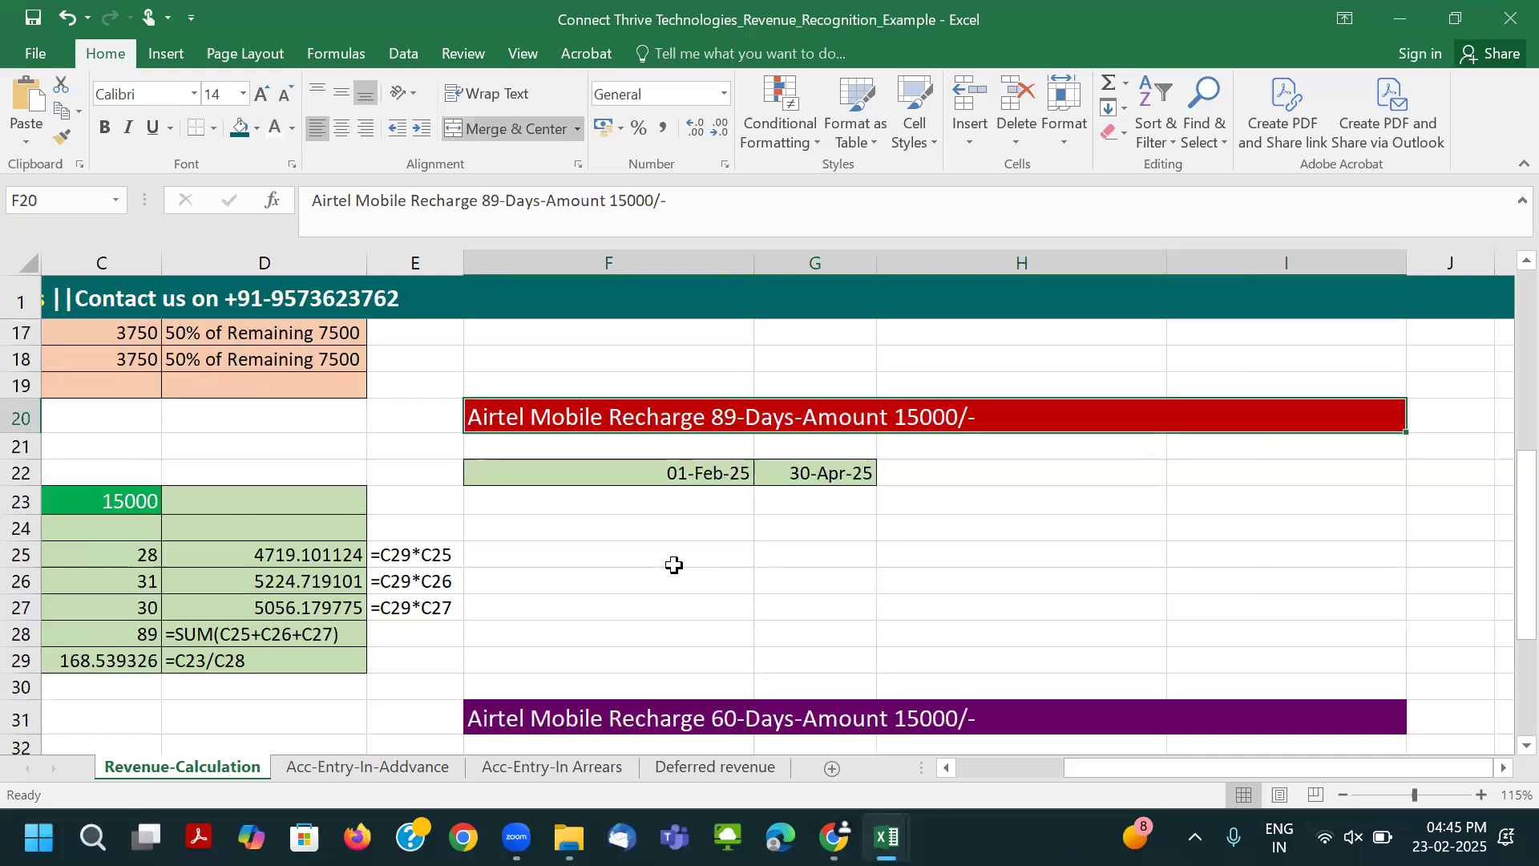
Examine the start and end dates of the Airtel 89-day recharge example together with the amount in its title.
click(680, 479)
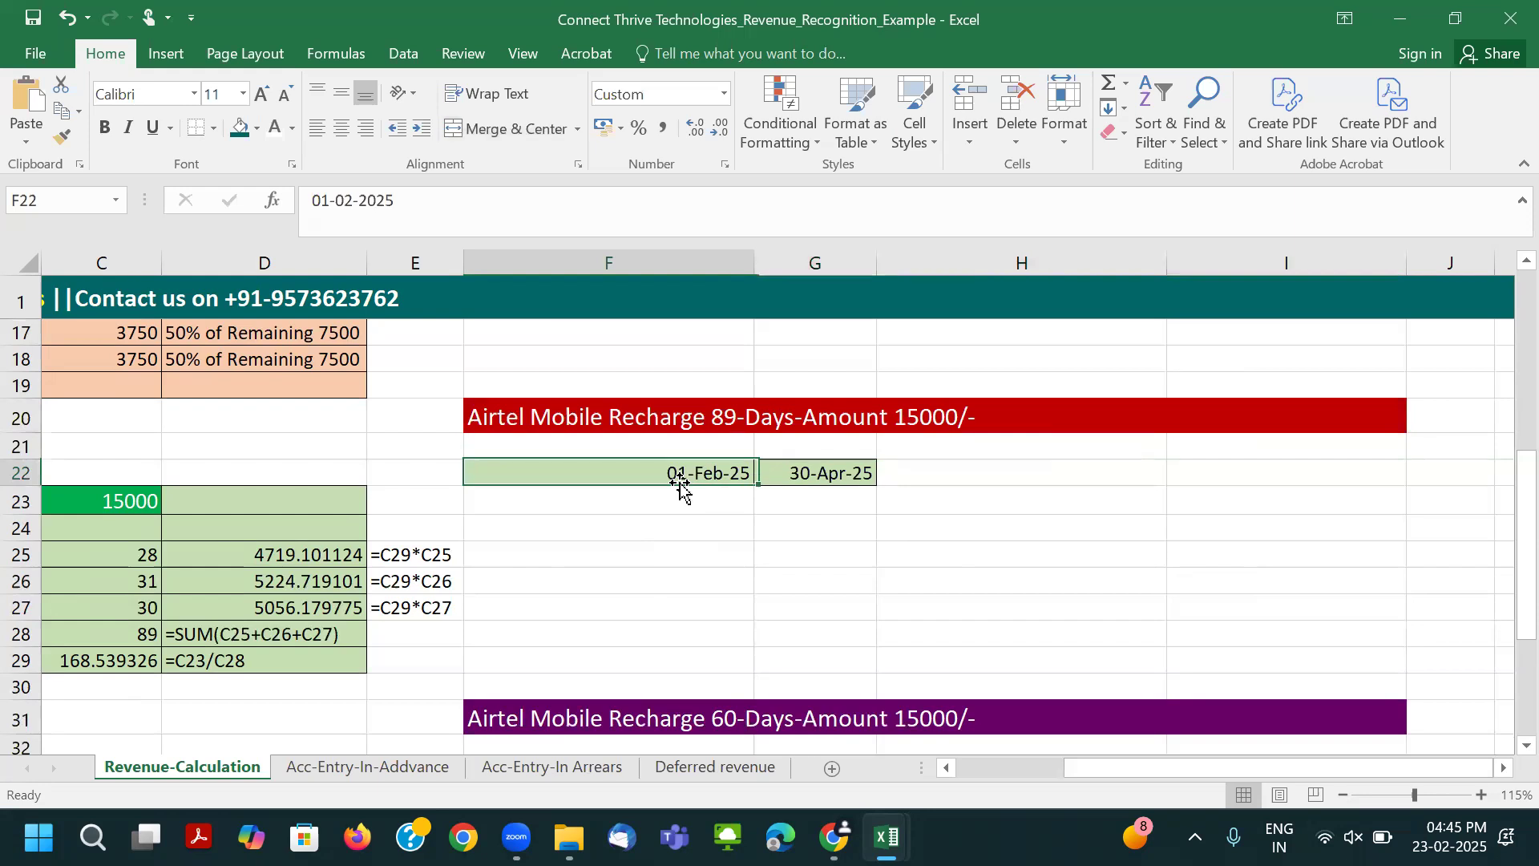
click(801, 473)
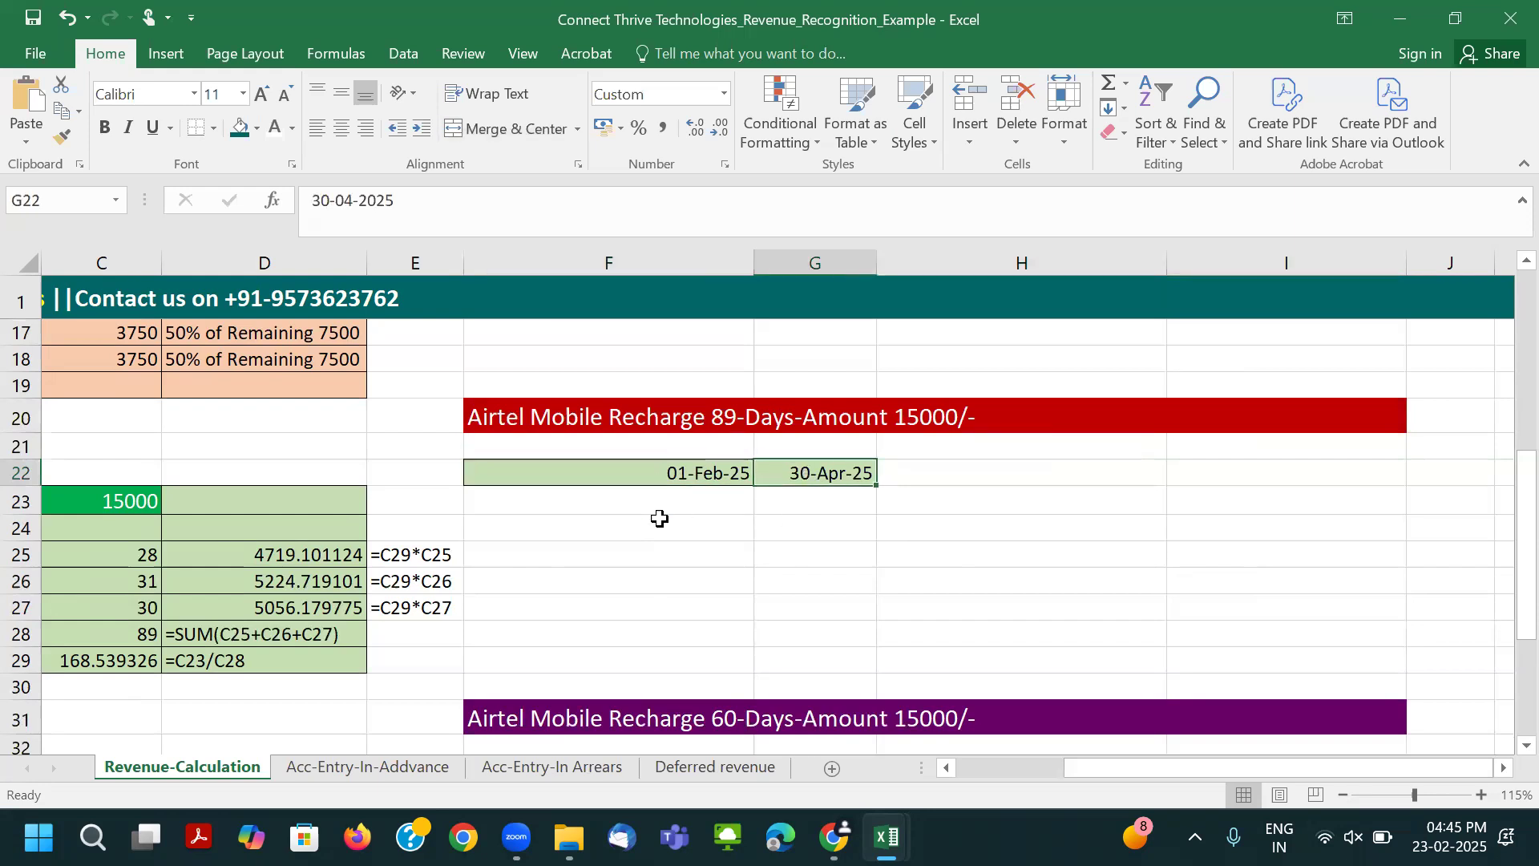
click(702, 418)
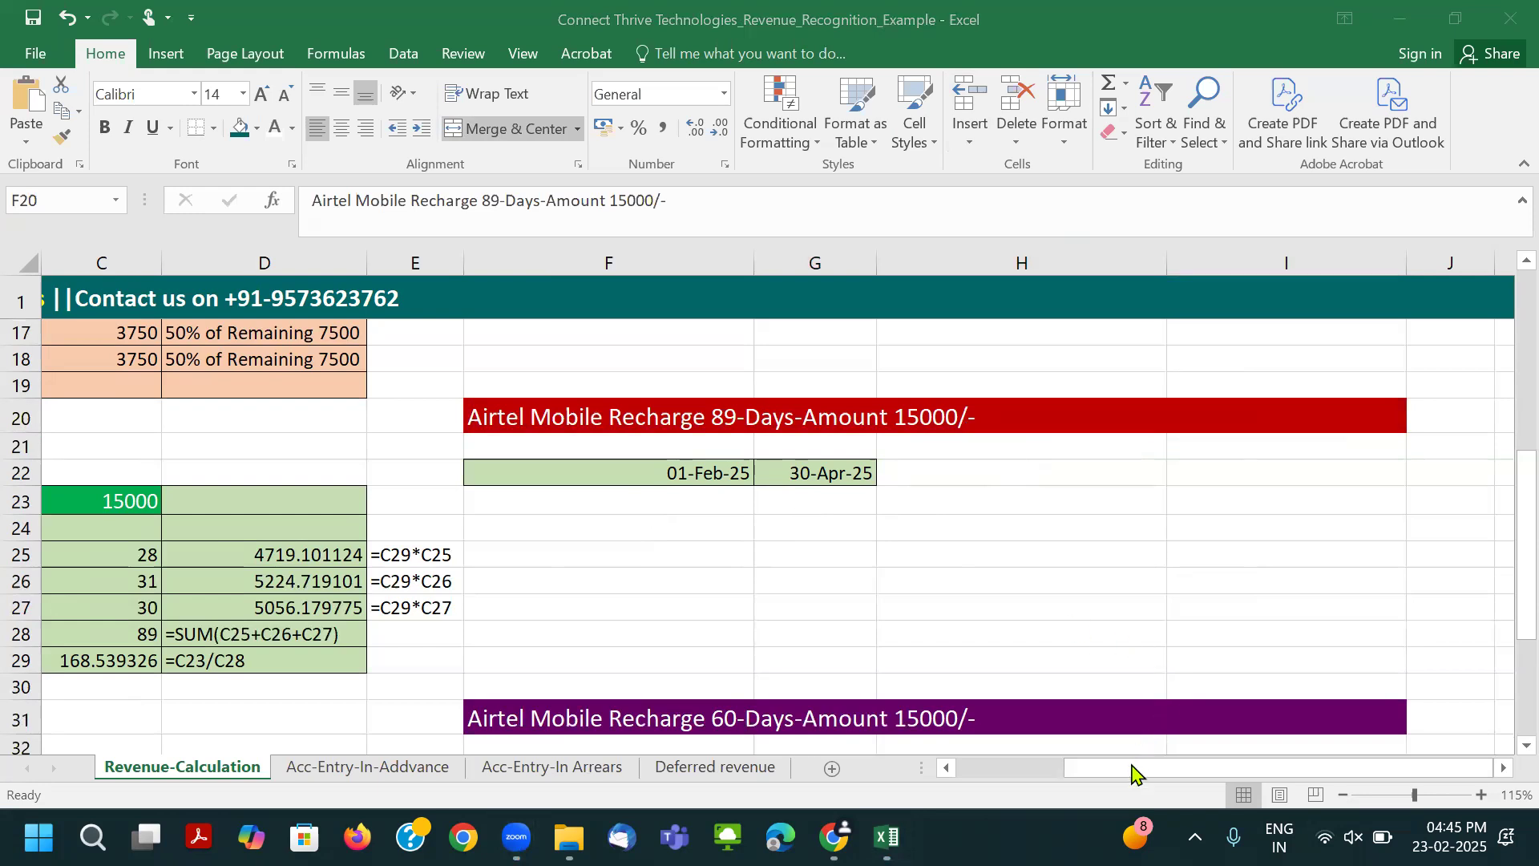
click(731, 527)
click(618, 425)
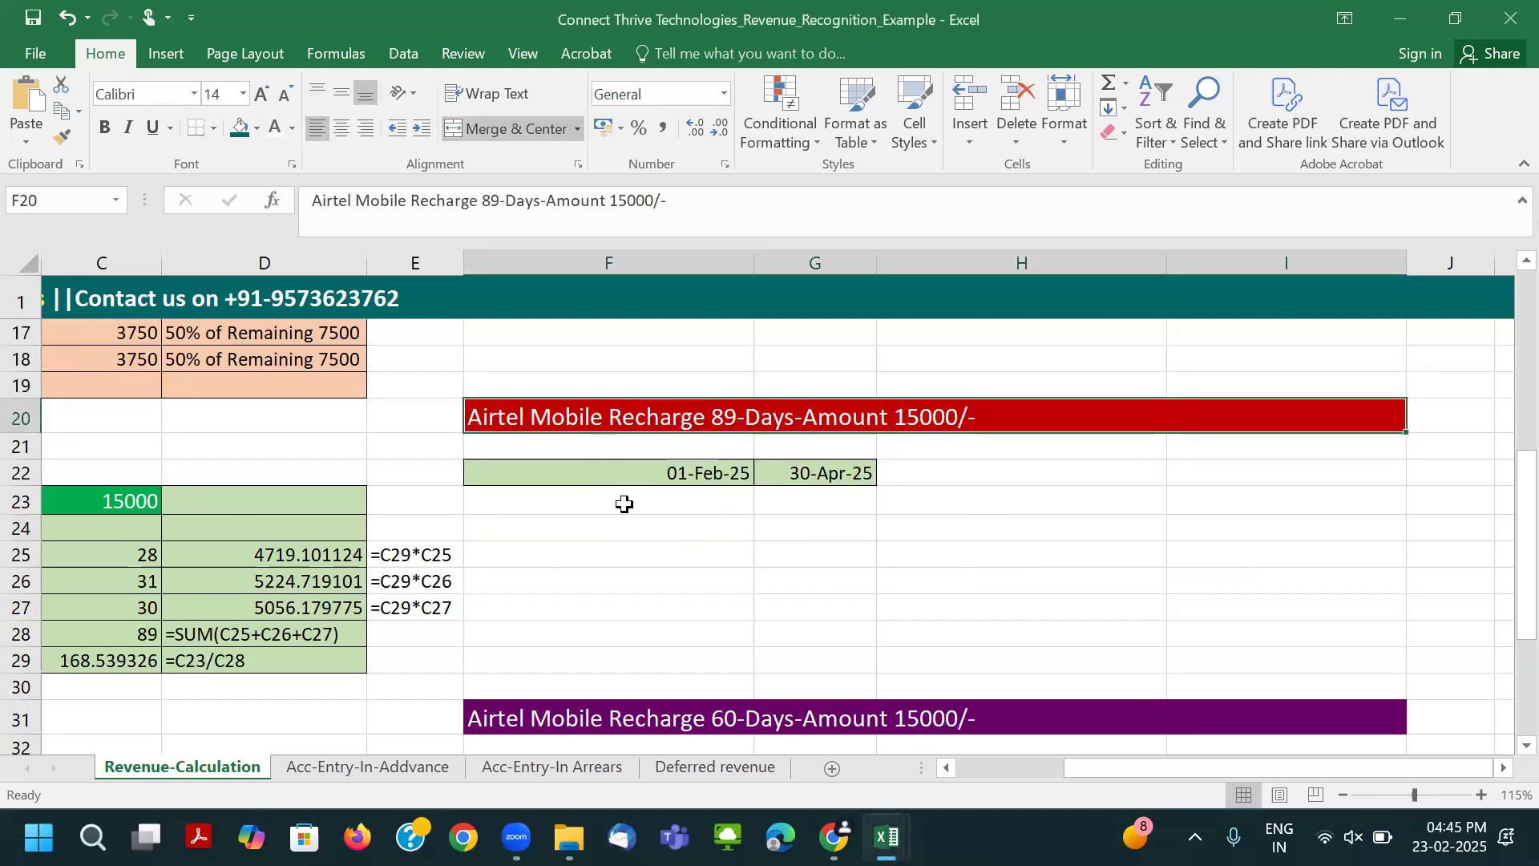
click(628, 473)
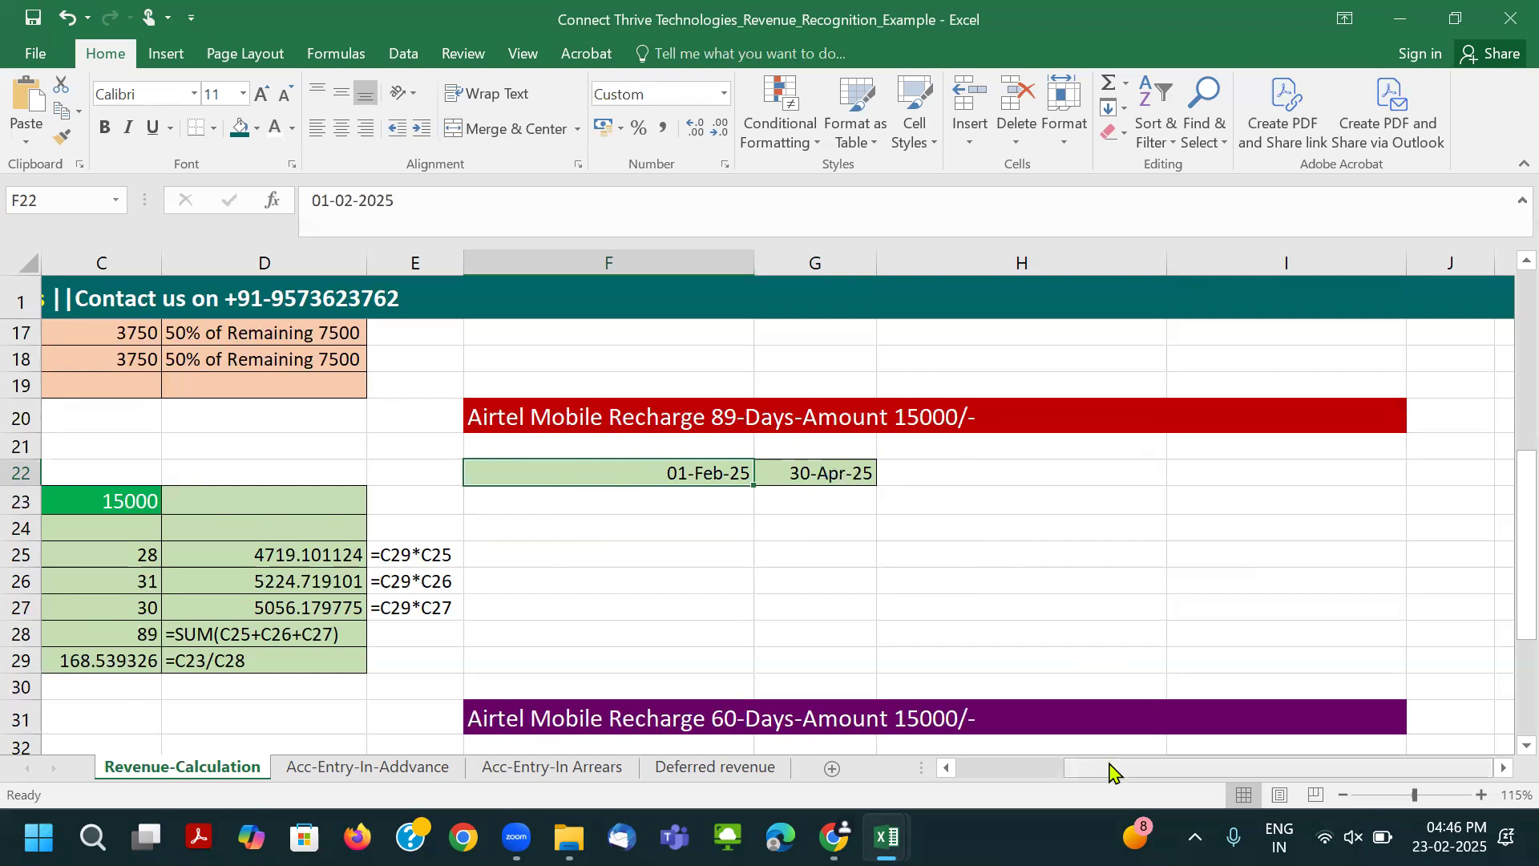
Return to the Daily Revenue Rate, All Periods table and examine its heading, AR Sales Invoice Amount and first period.
drag(1110, 771, 975, 774)
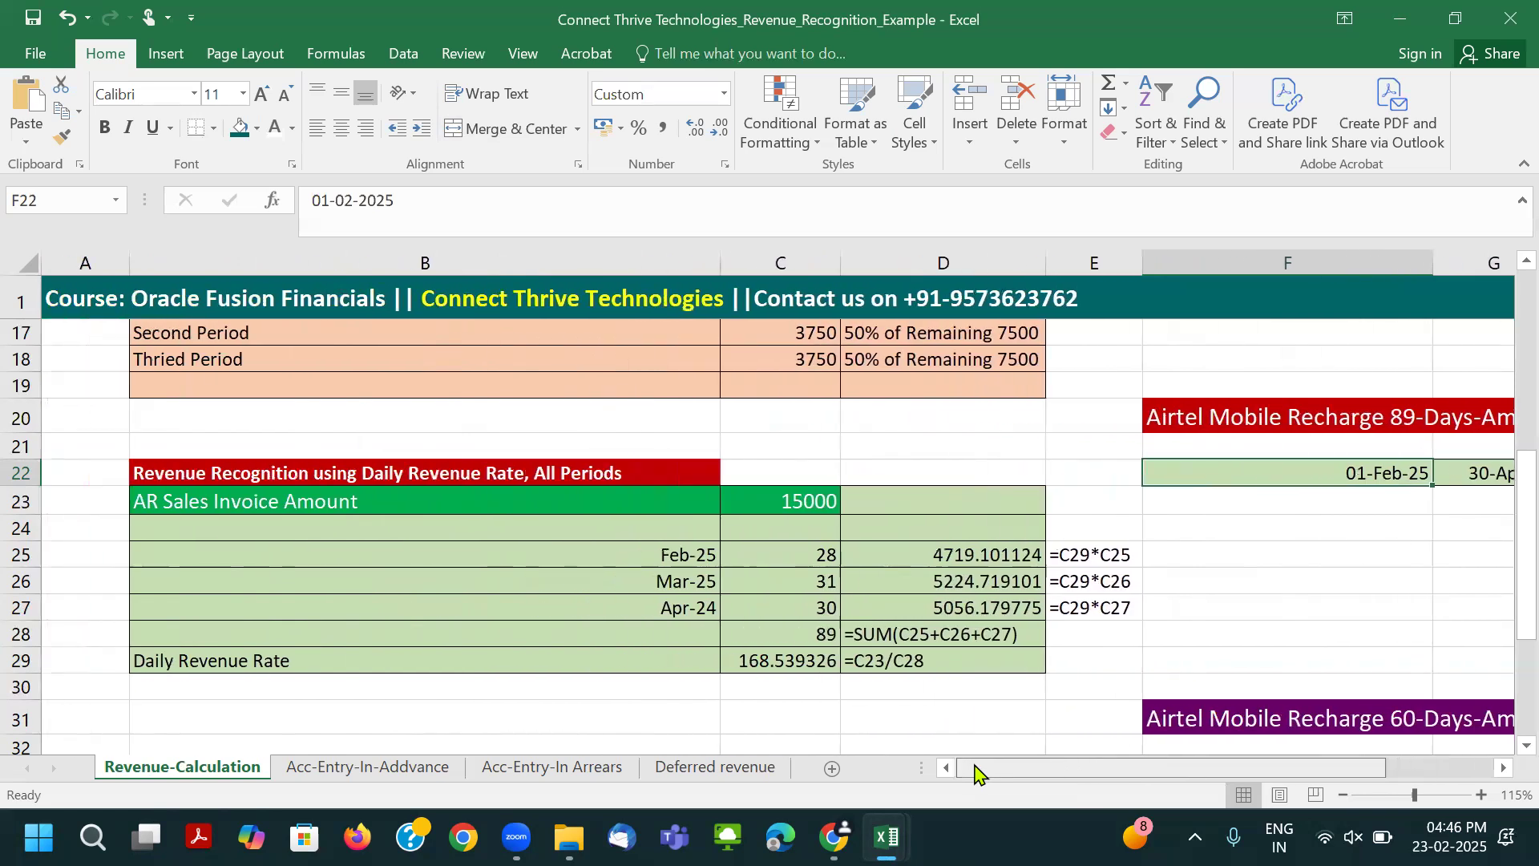
click(481, 468)
scroll(645, 565, down, 1)
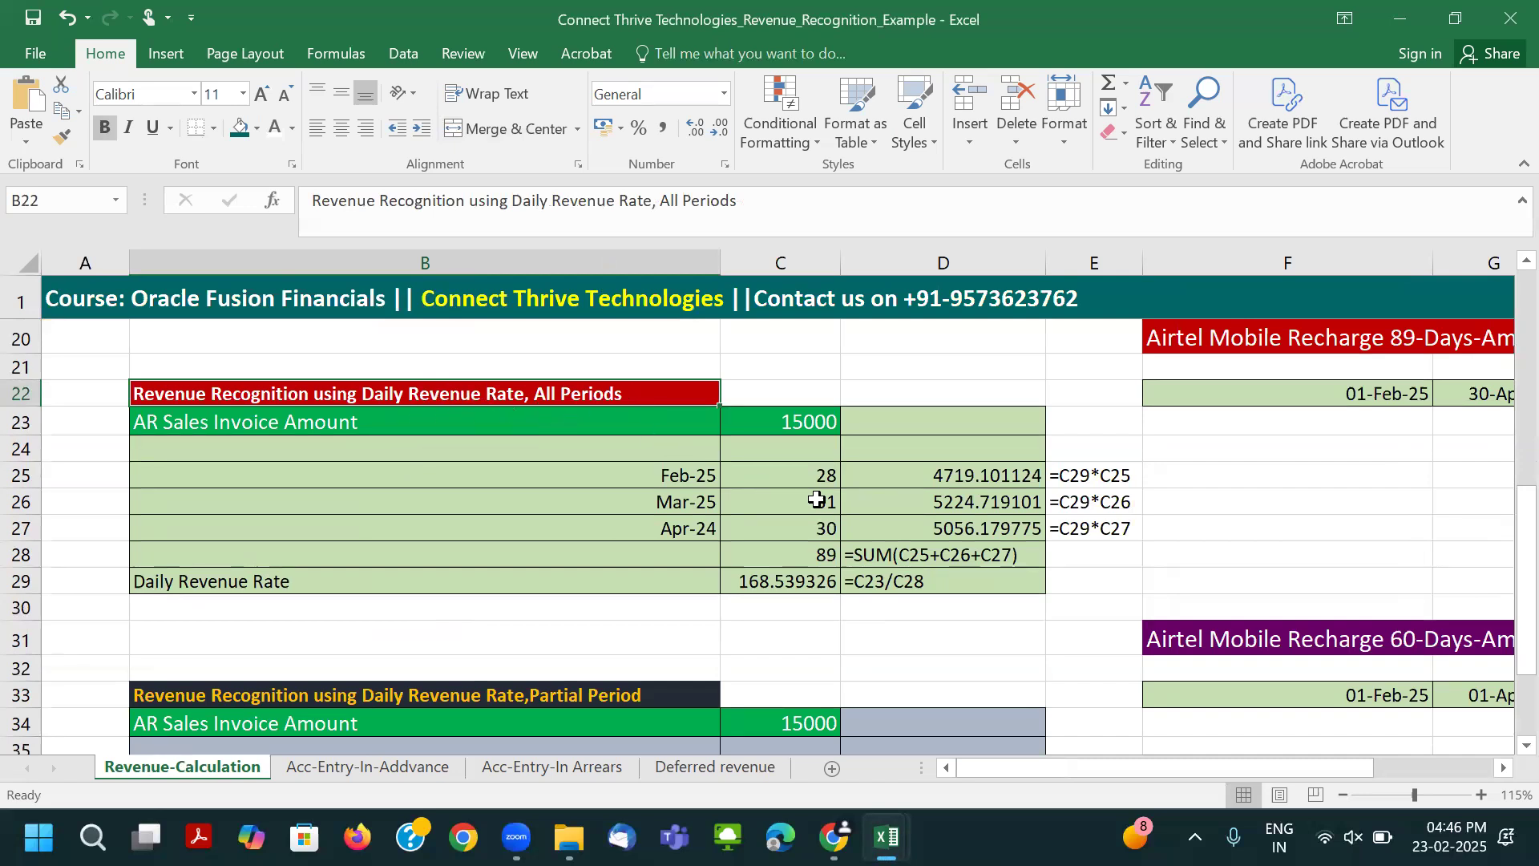
click(503, 424)
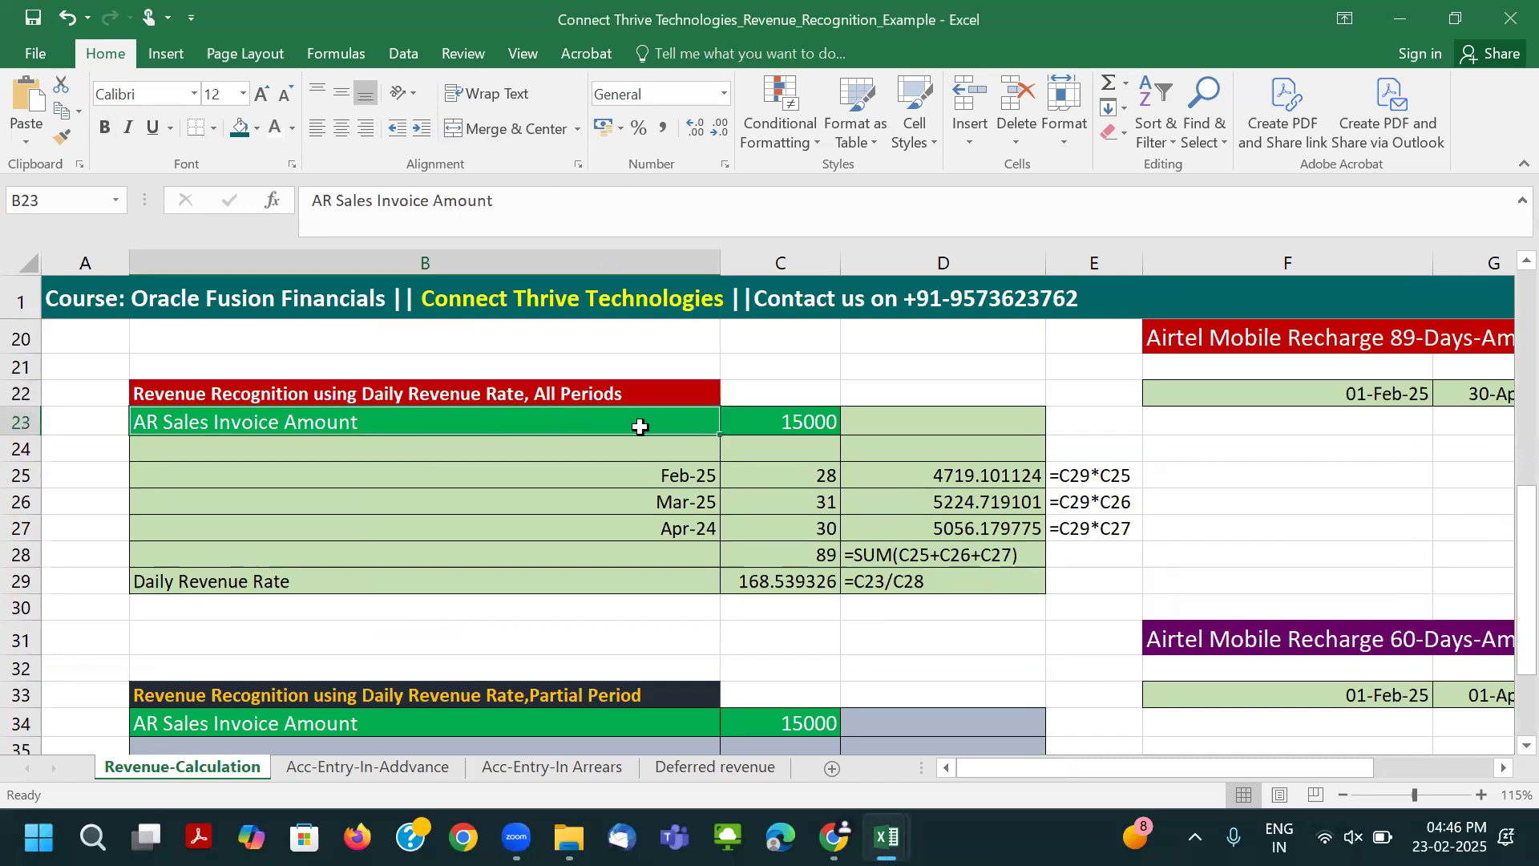
click(794, 419)
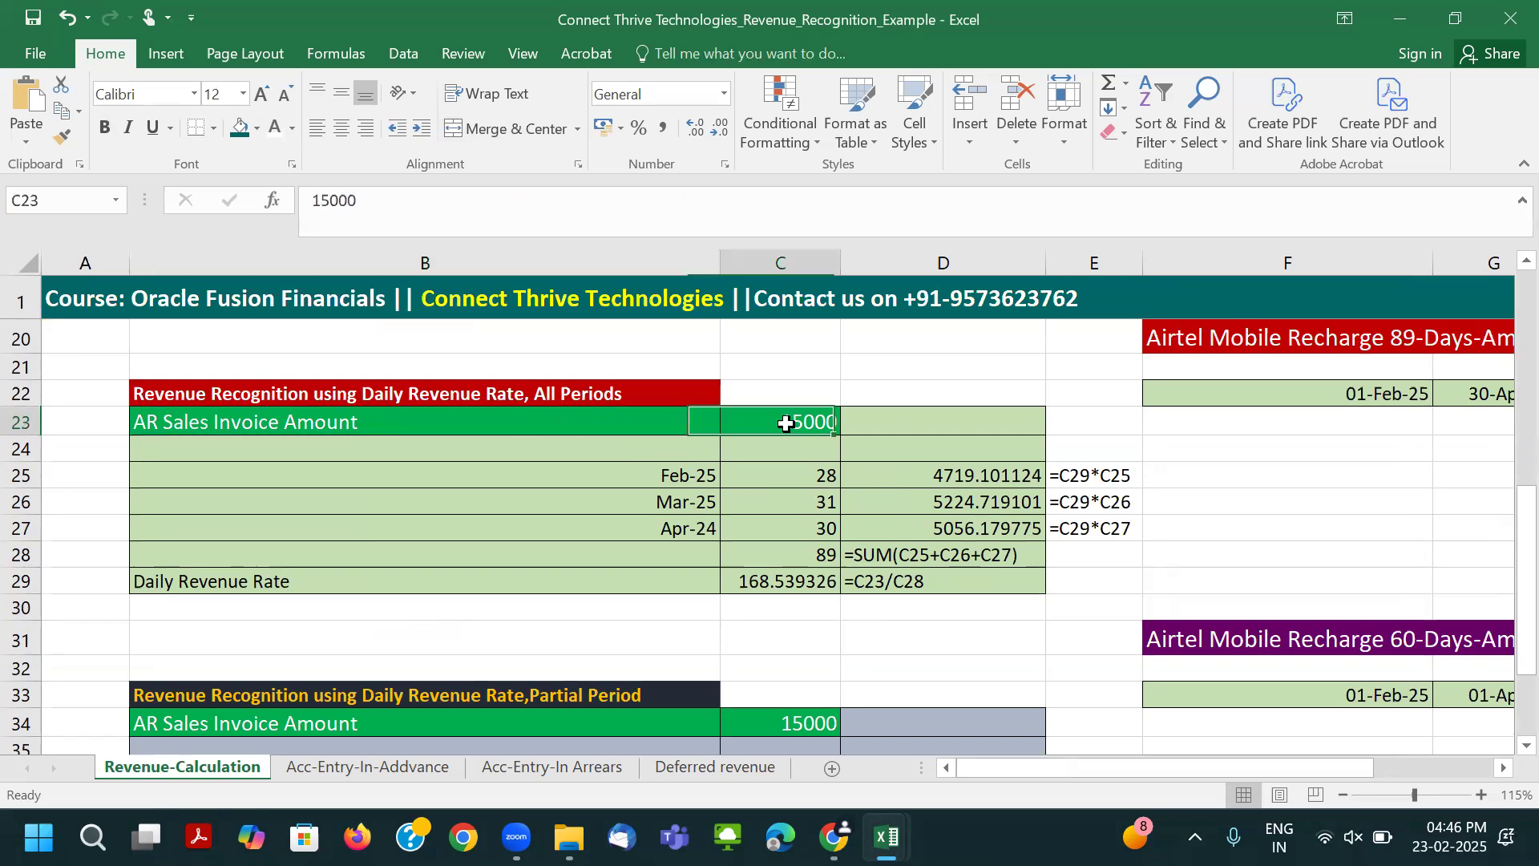
click(662, 476)
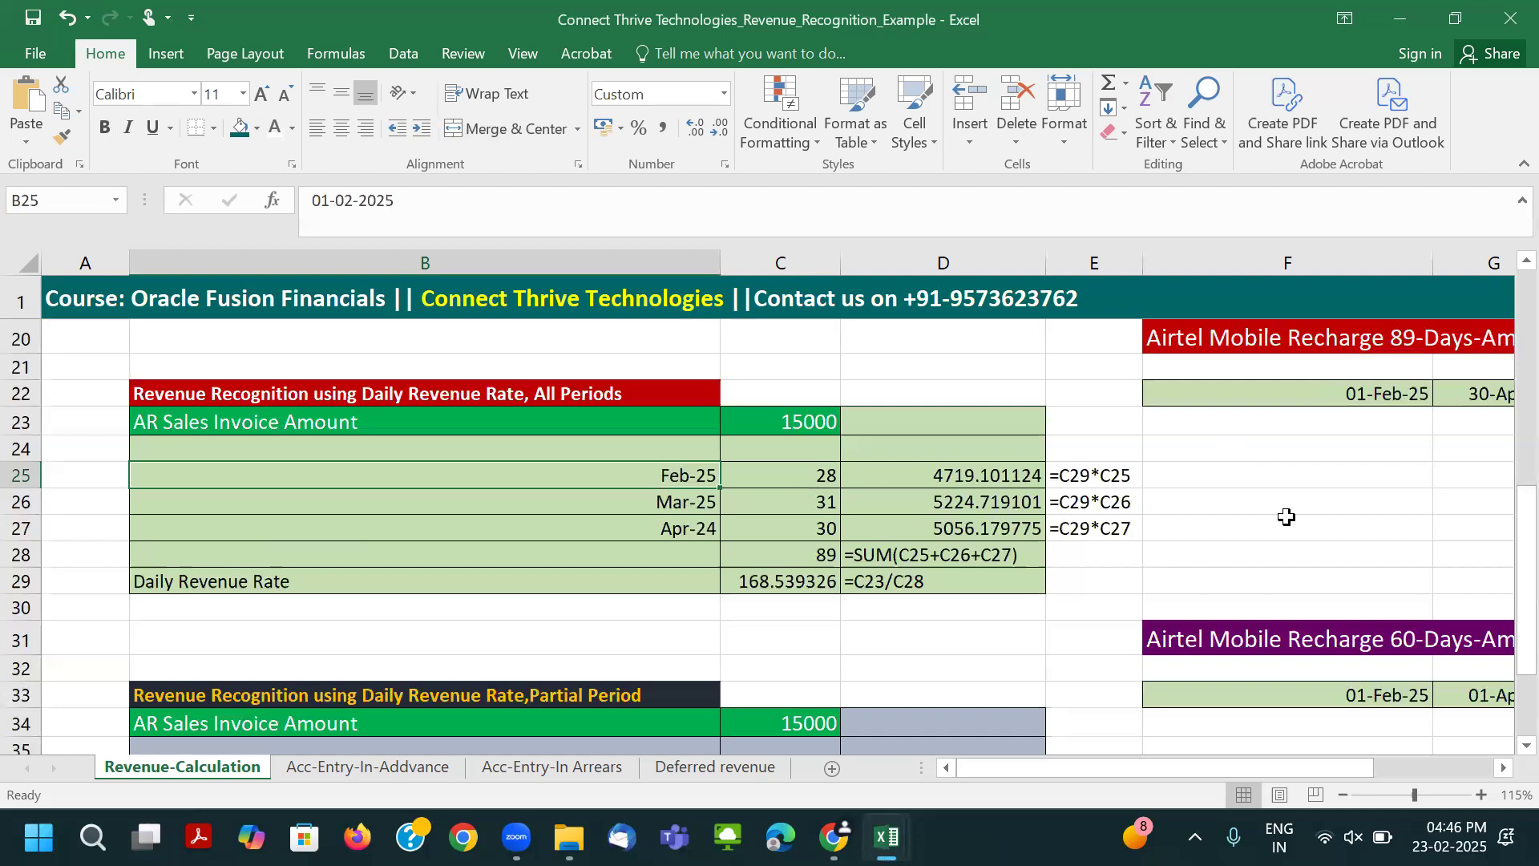
Compare the Airtel 89-day recharge dates with the February and March rows and their day counts in the All Periods table.
click(1343, 794)
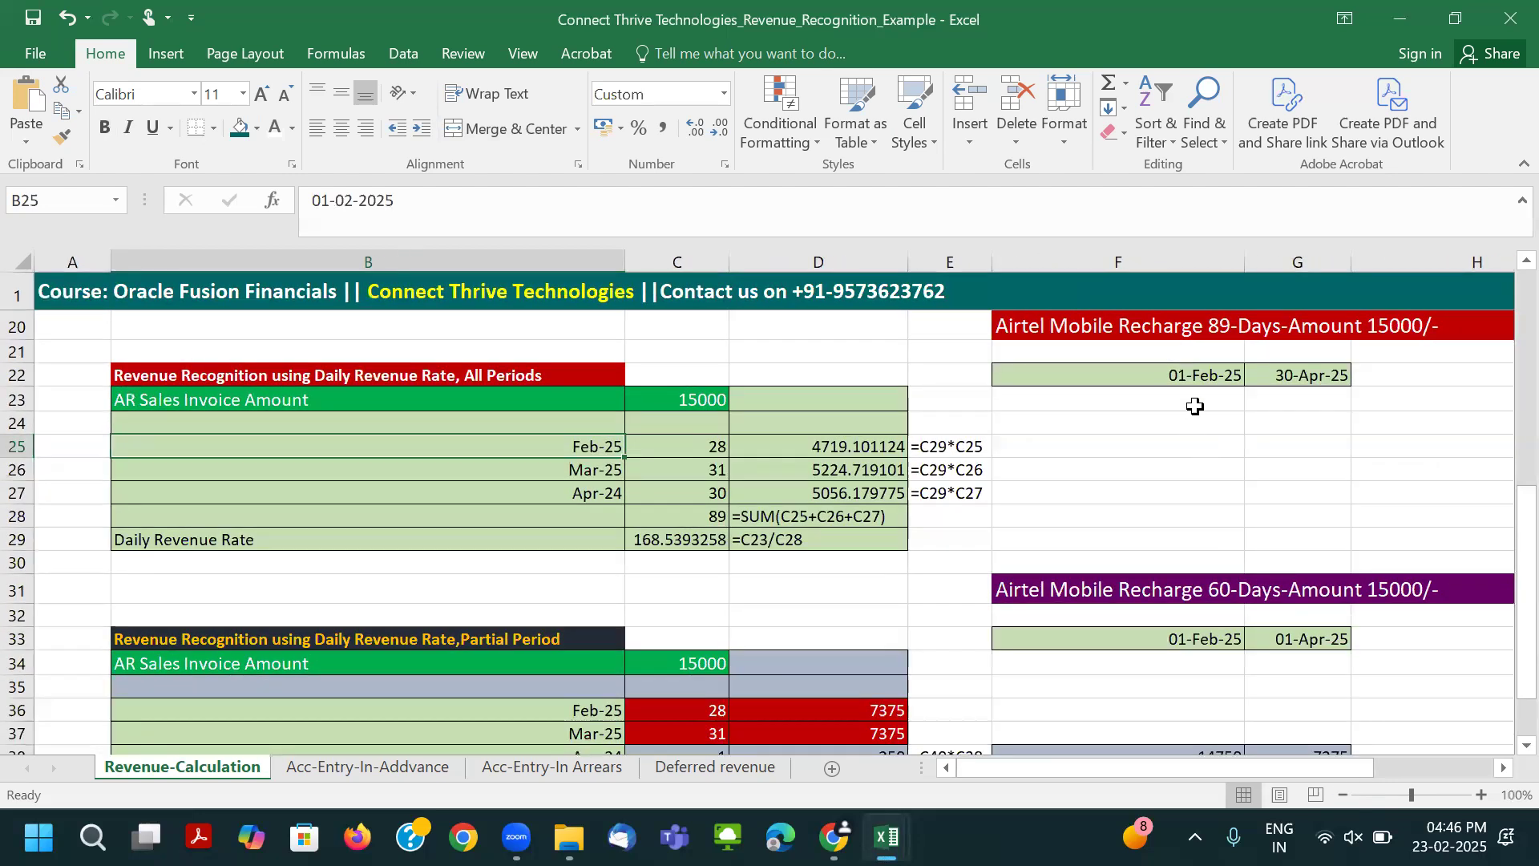
click(1194, 364)
scroll(1194, 433, up, 1)
click(585, 517)
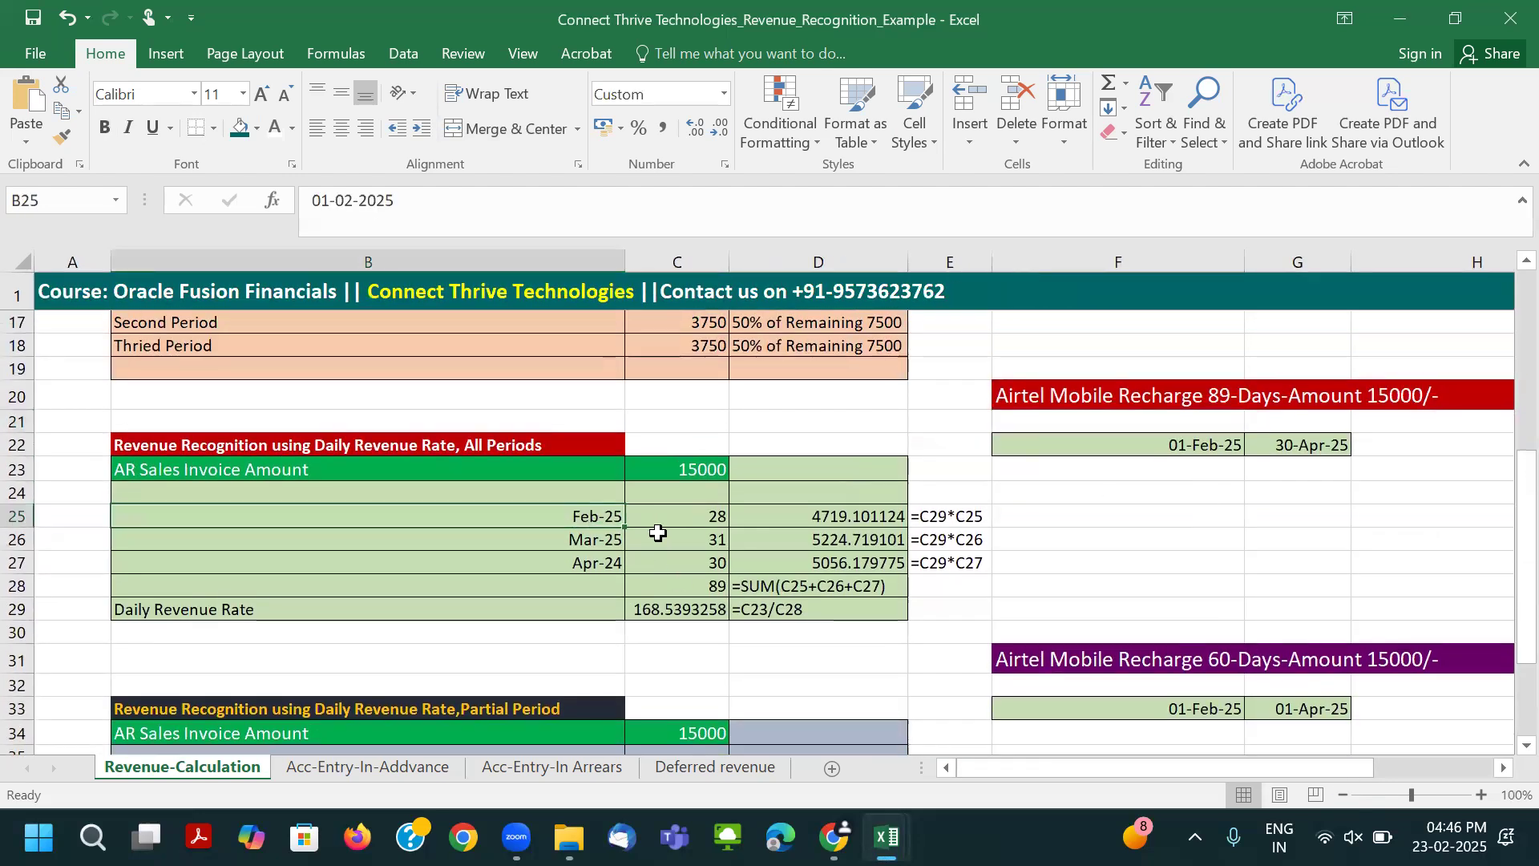
click(681, 519)
click(588, 539)
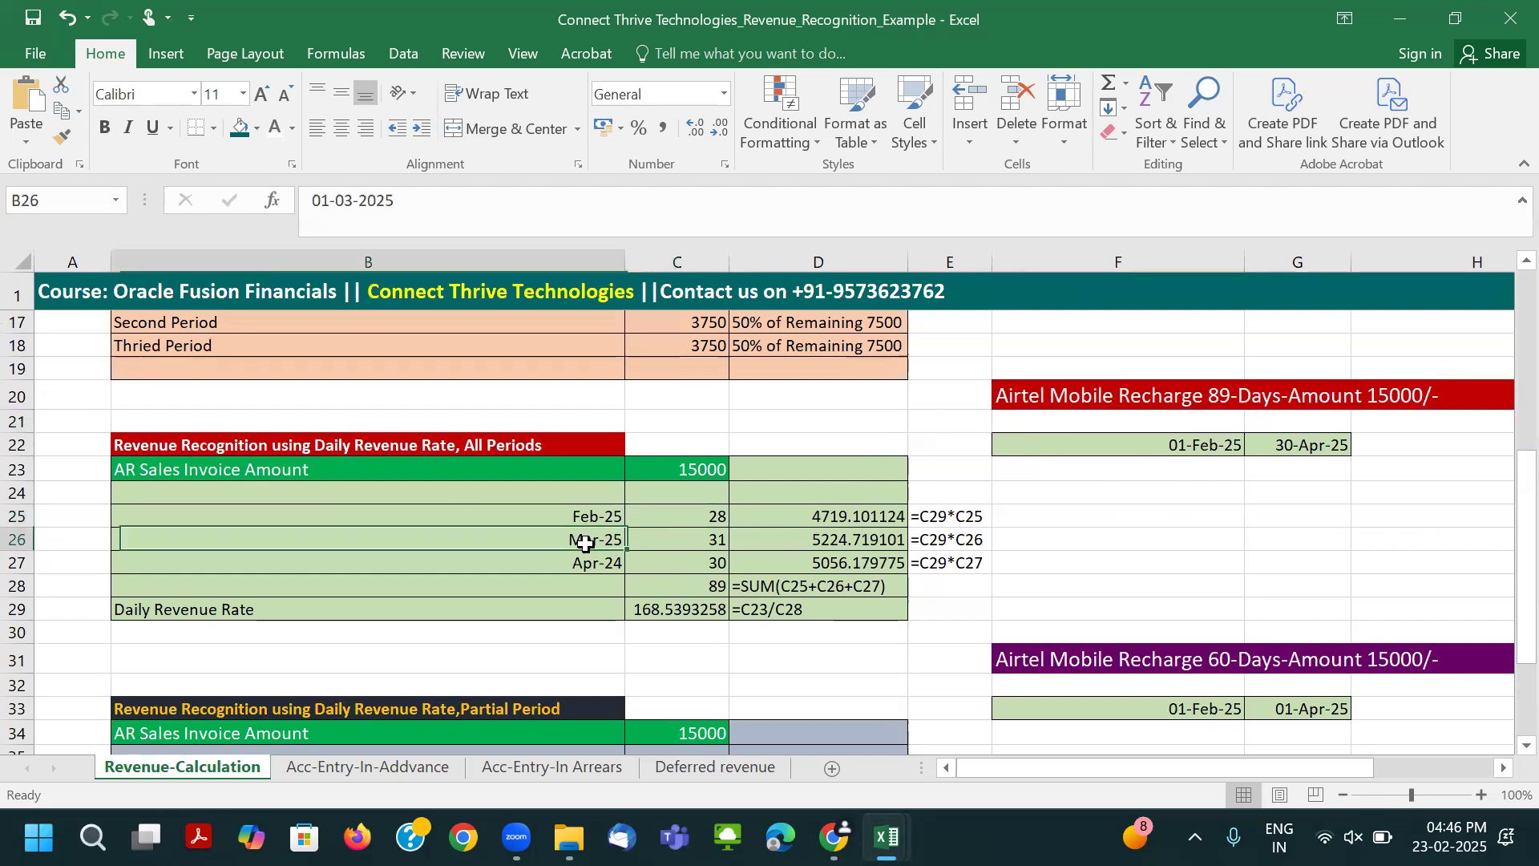
click(671, 541)
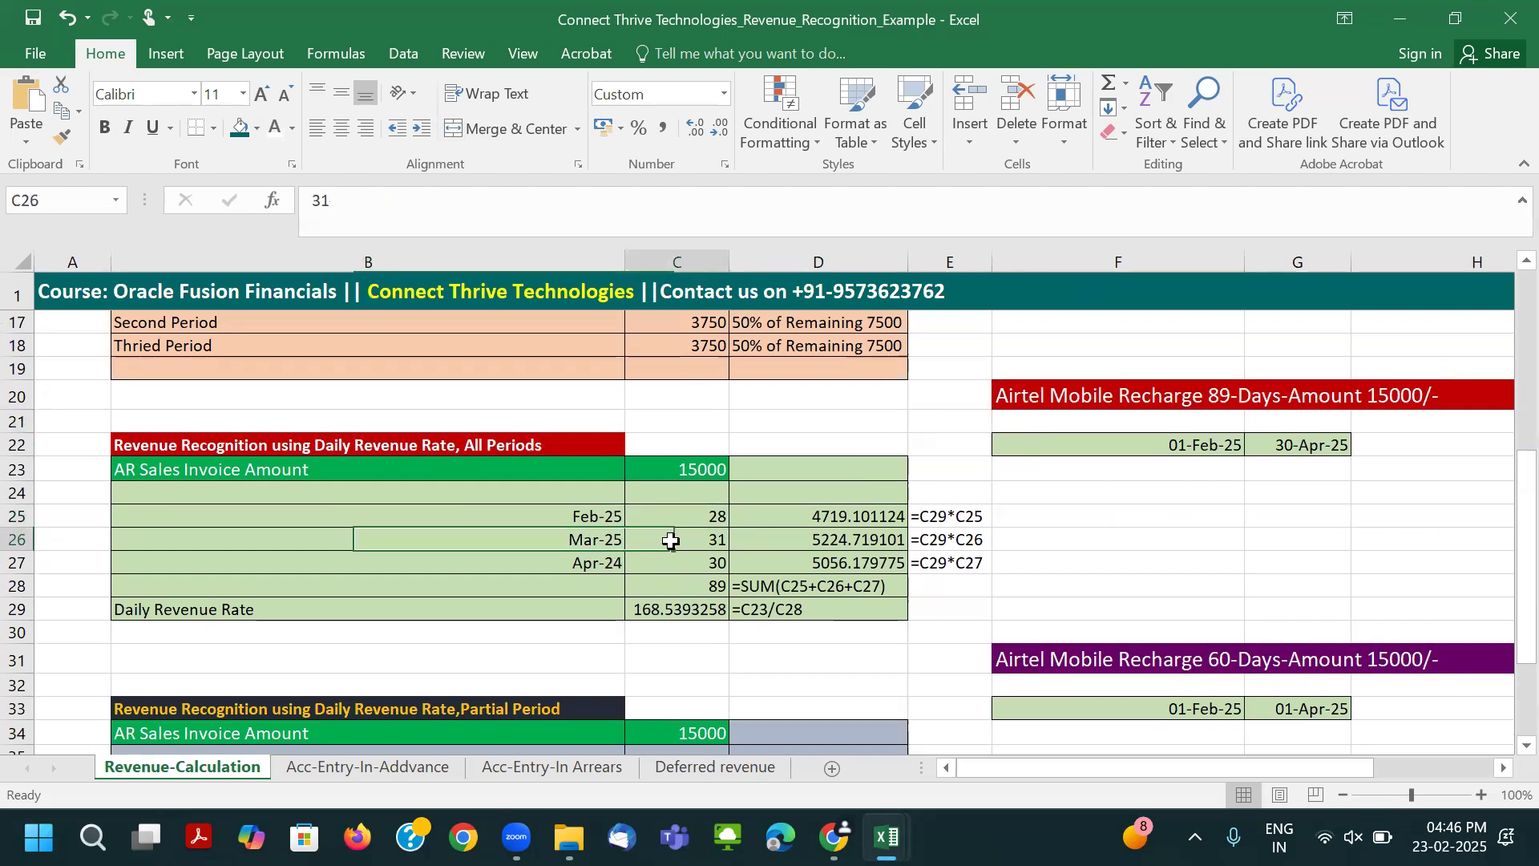
Correct the April period date in B27 of the All Periods table to 01-04-2025.
click(598, 565)
double_click(616, 565)
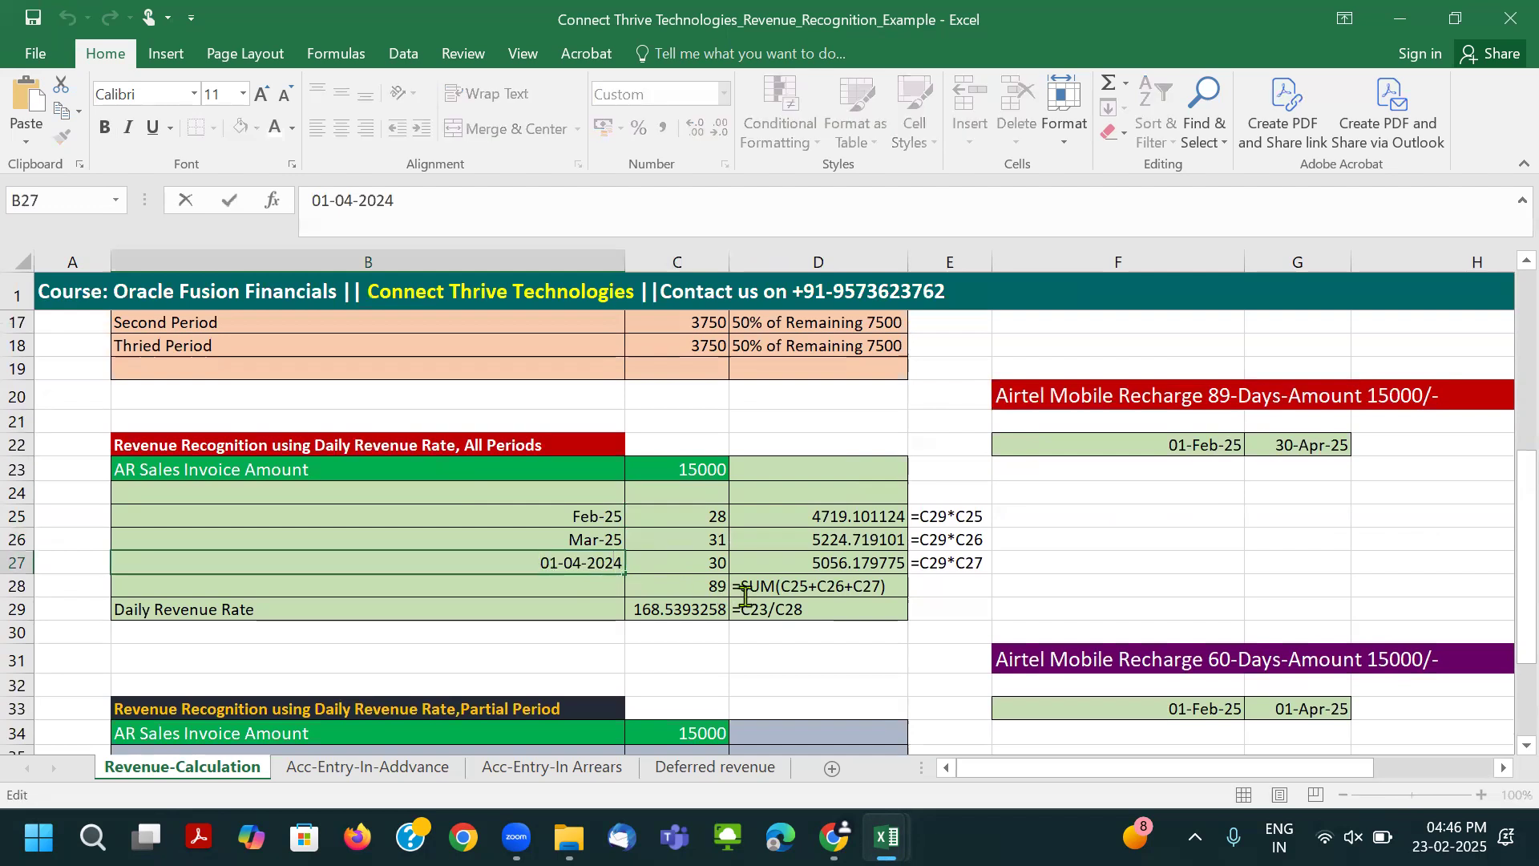
key(BackSpace)
text(5)
key(Tab)
drag(593, 566, 582, 553)
Examine the days listed for the three periods and the total-days formula in C28 that adds them.
click(706, 565)
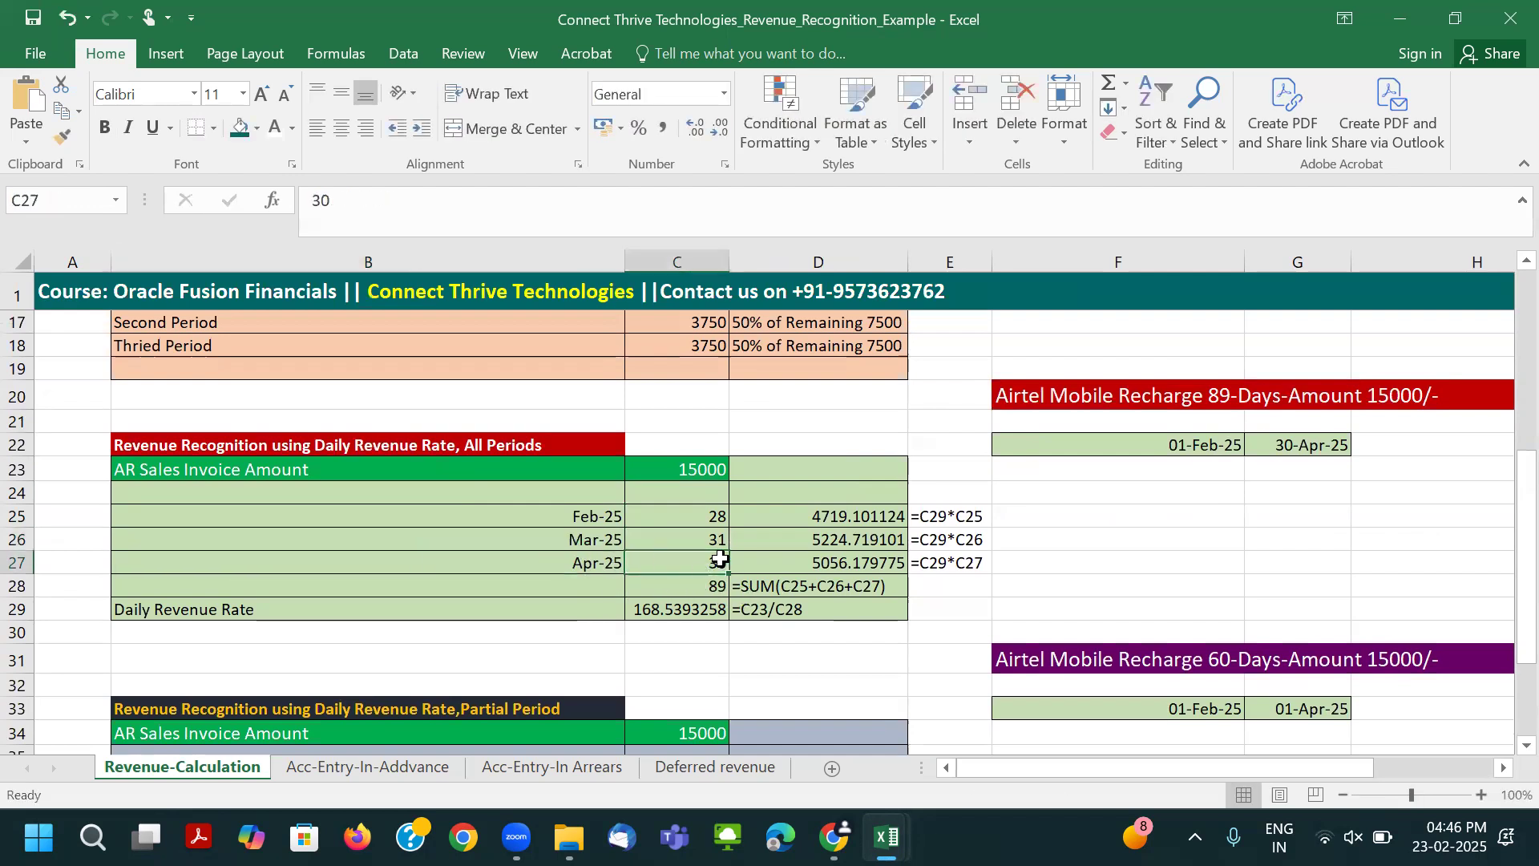
drag(698, 516, 692, 553)
click(692, 593)
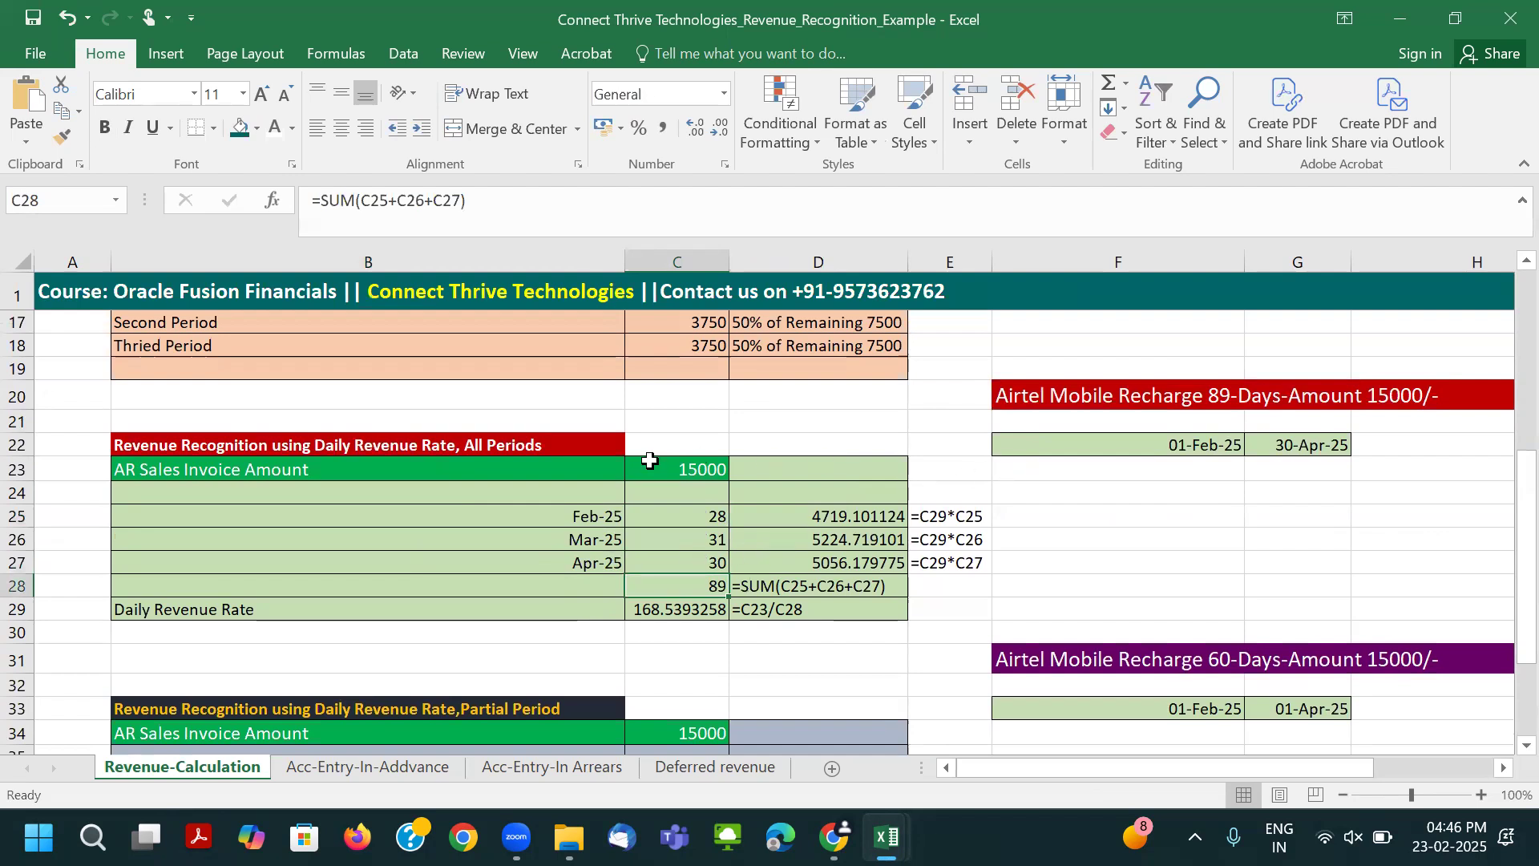
drag(571, 517, 572, 563)
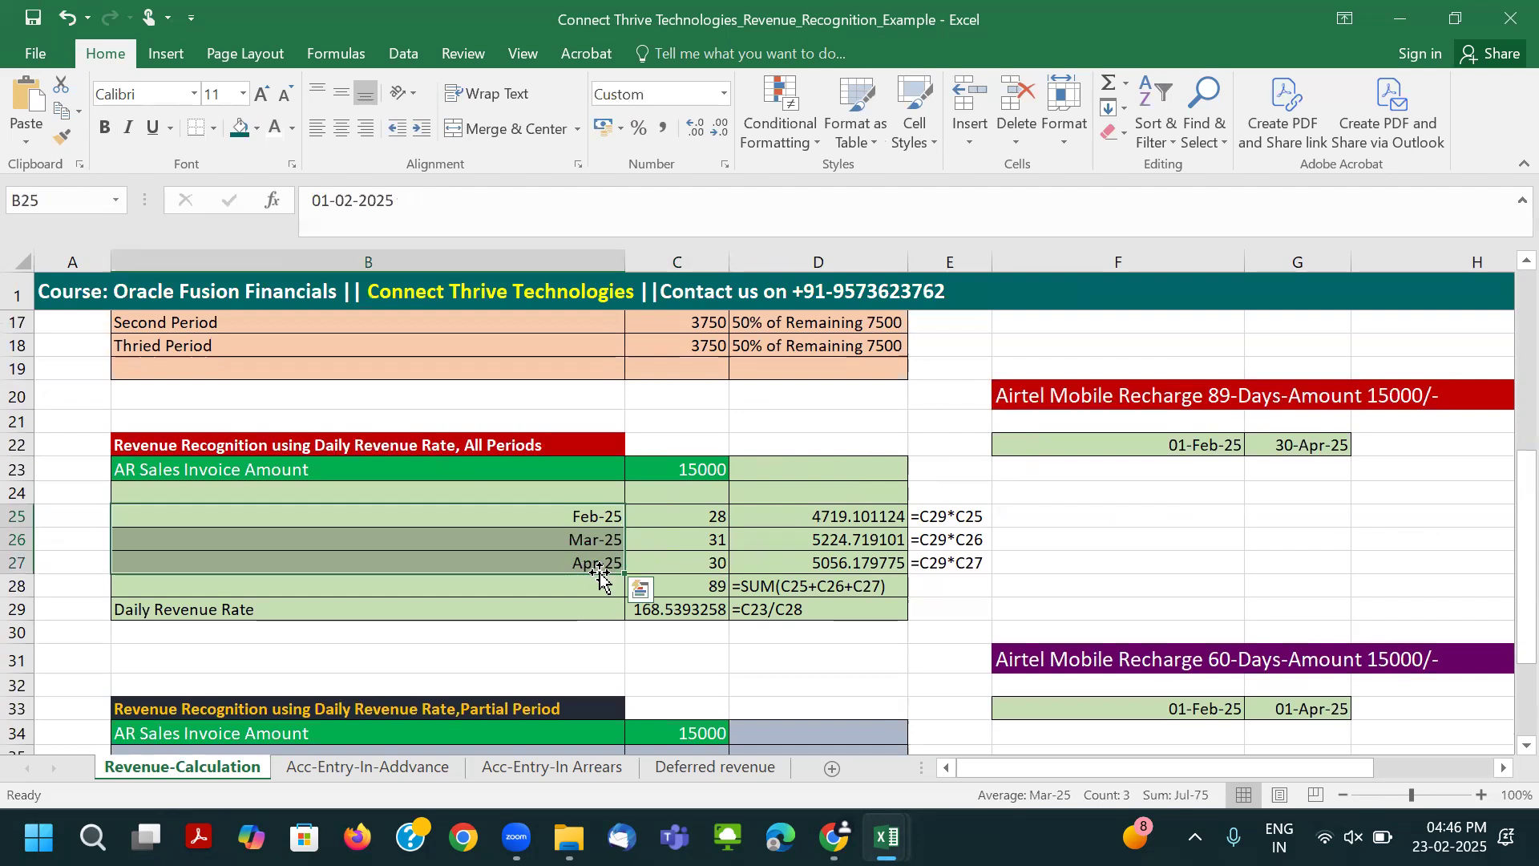
click(665, 591)
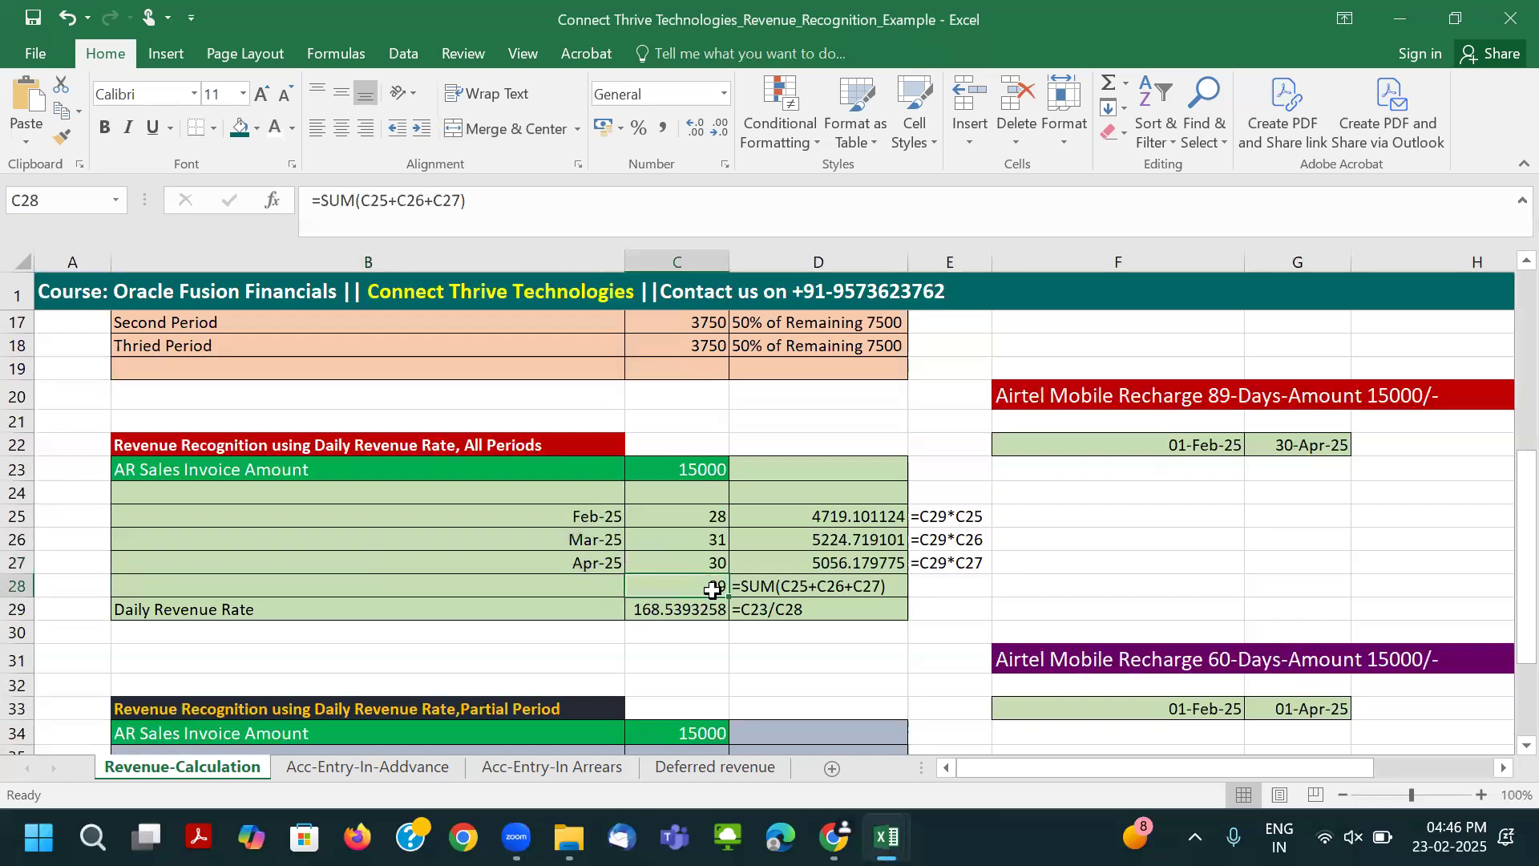
drag(703, 521, 704, 561)
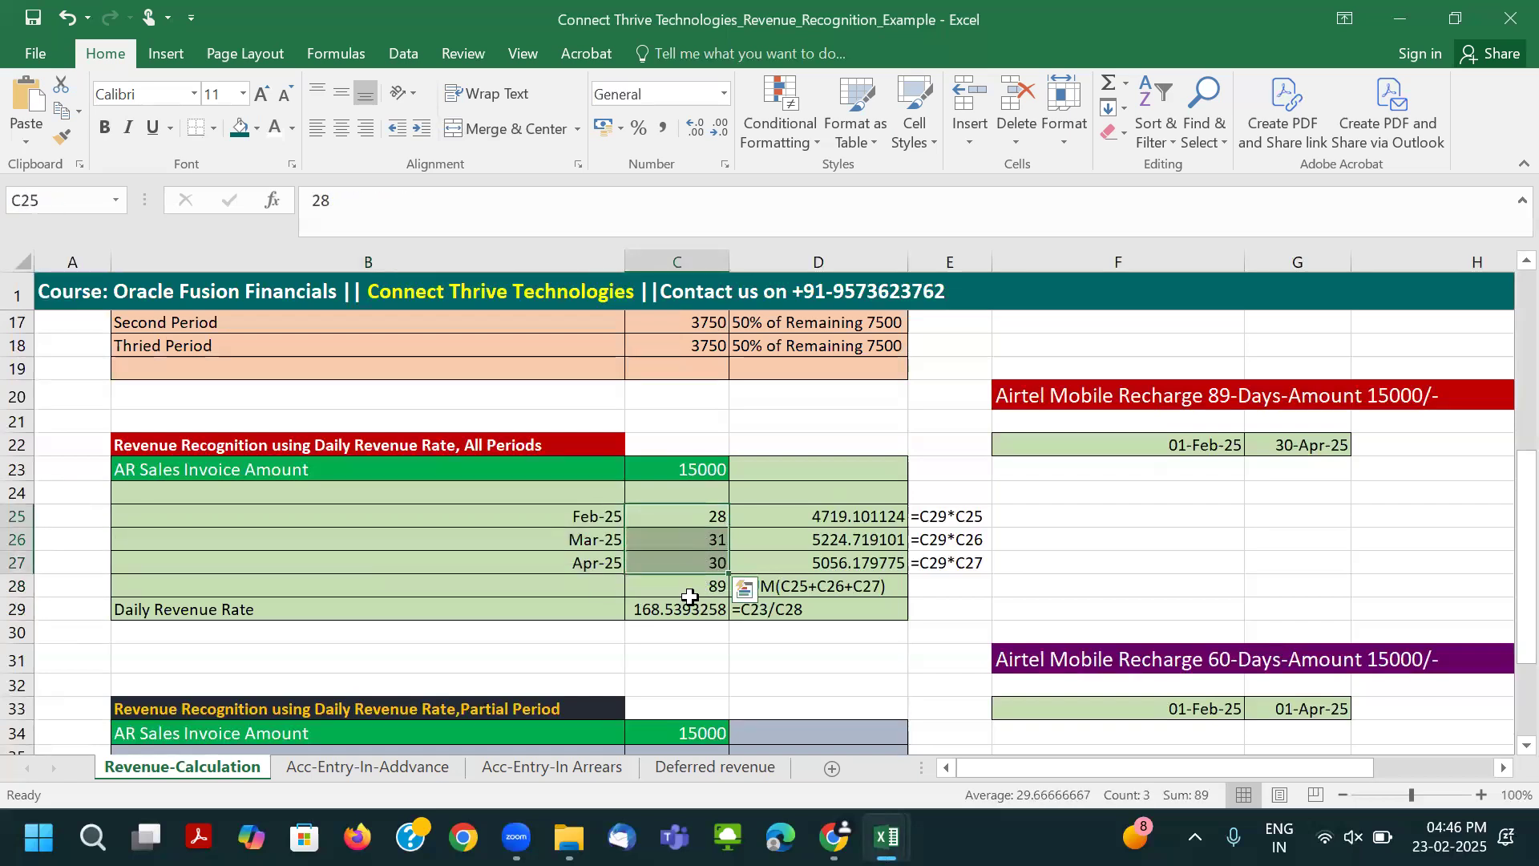
click(694, 590)
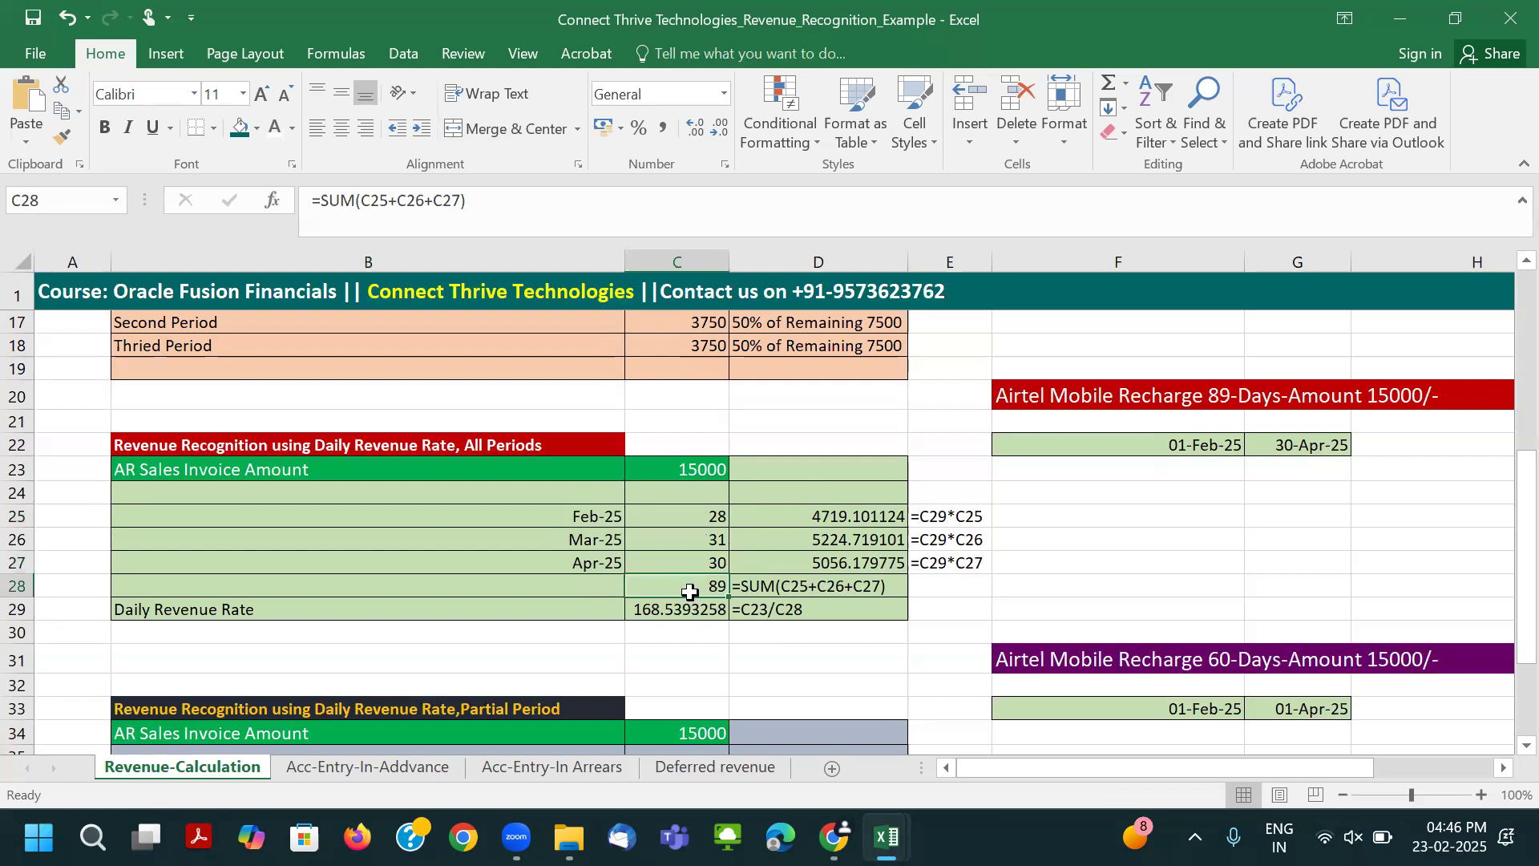
Inspect the Daily Revenue Rate formula in C29, tracing it to the invoice amount in C23 and the total days in C28.
click(683, 609)
double_click(661, 610)
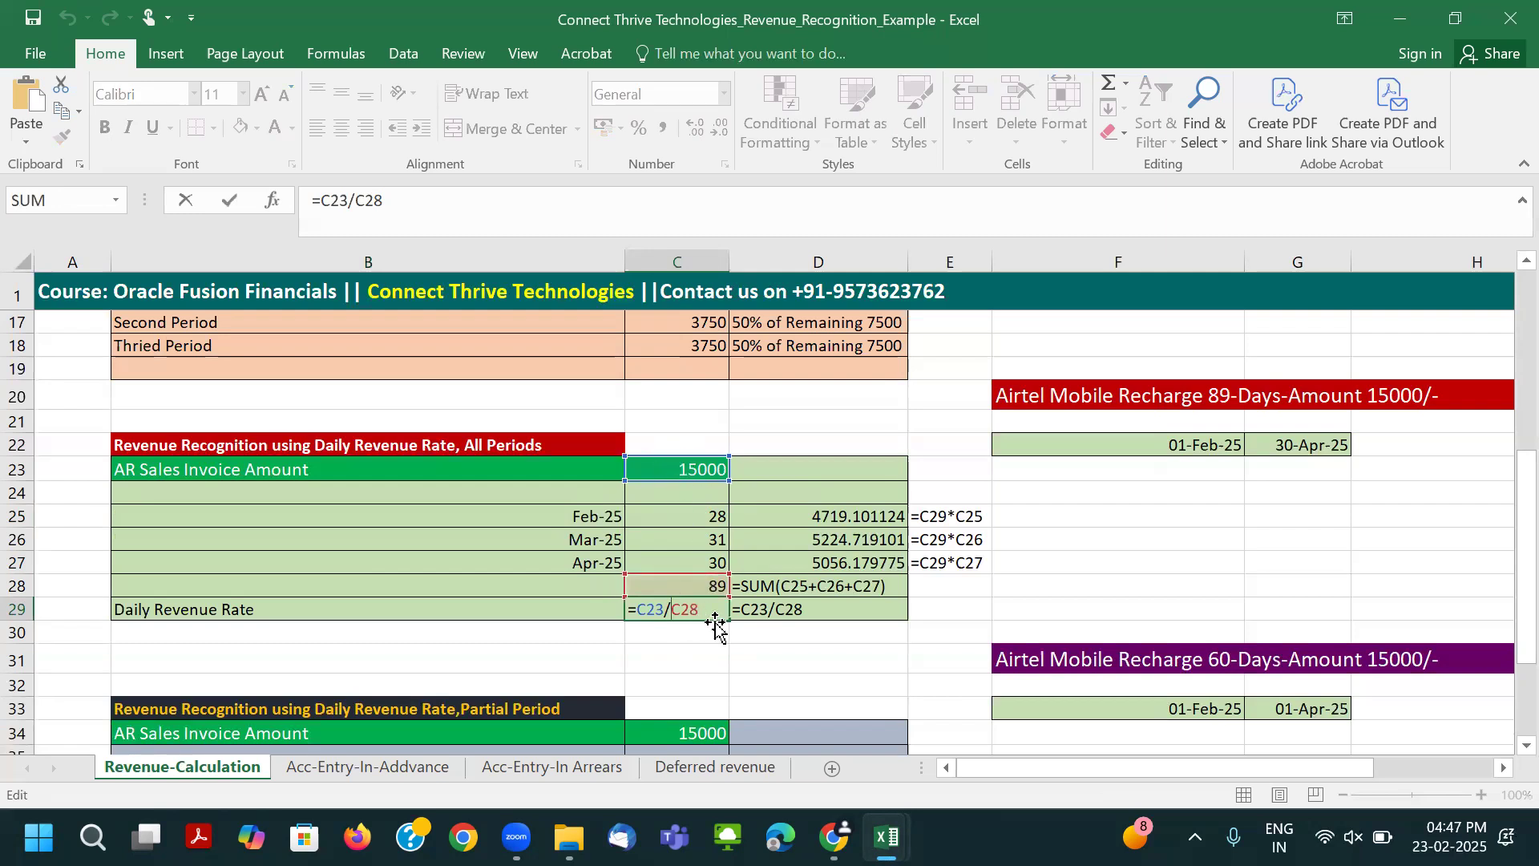
key(Return)
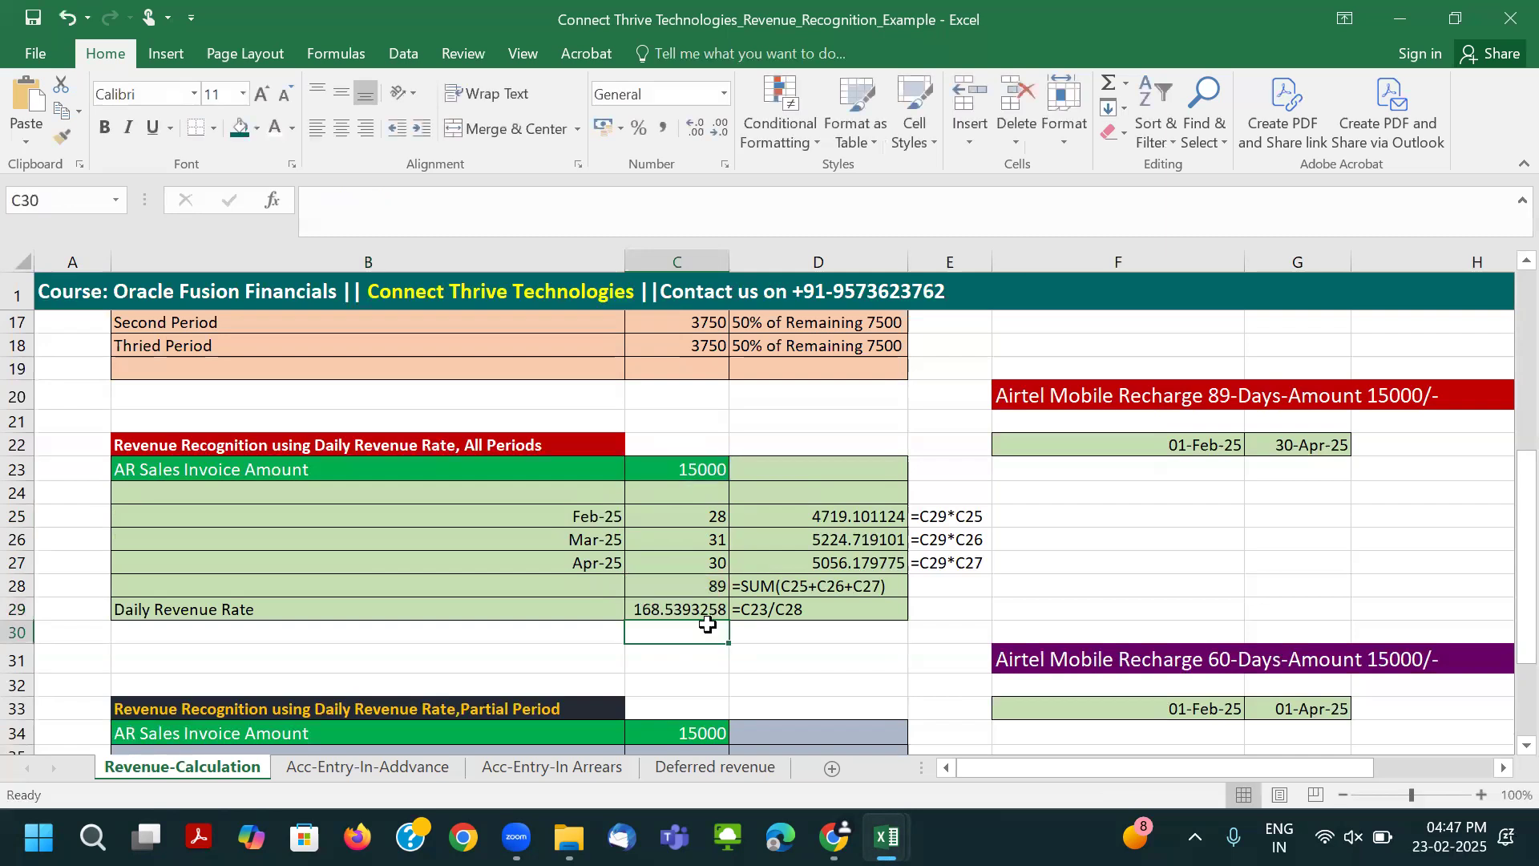
click(682, 606)
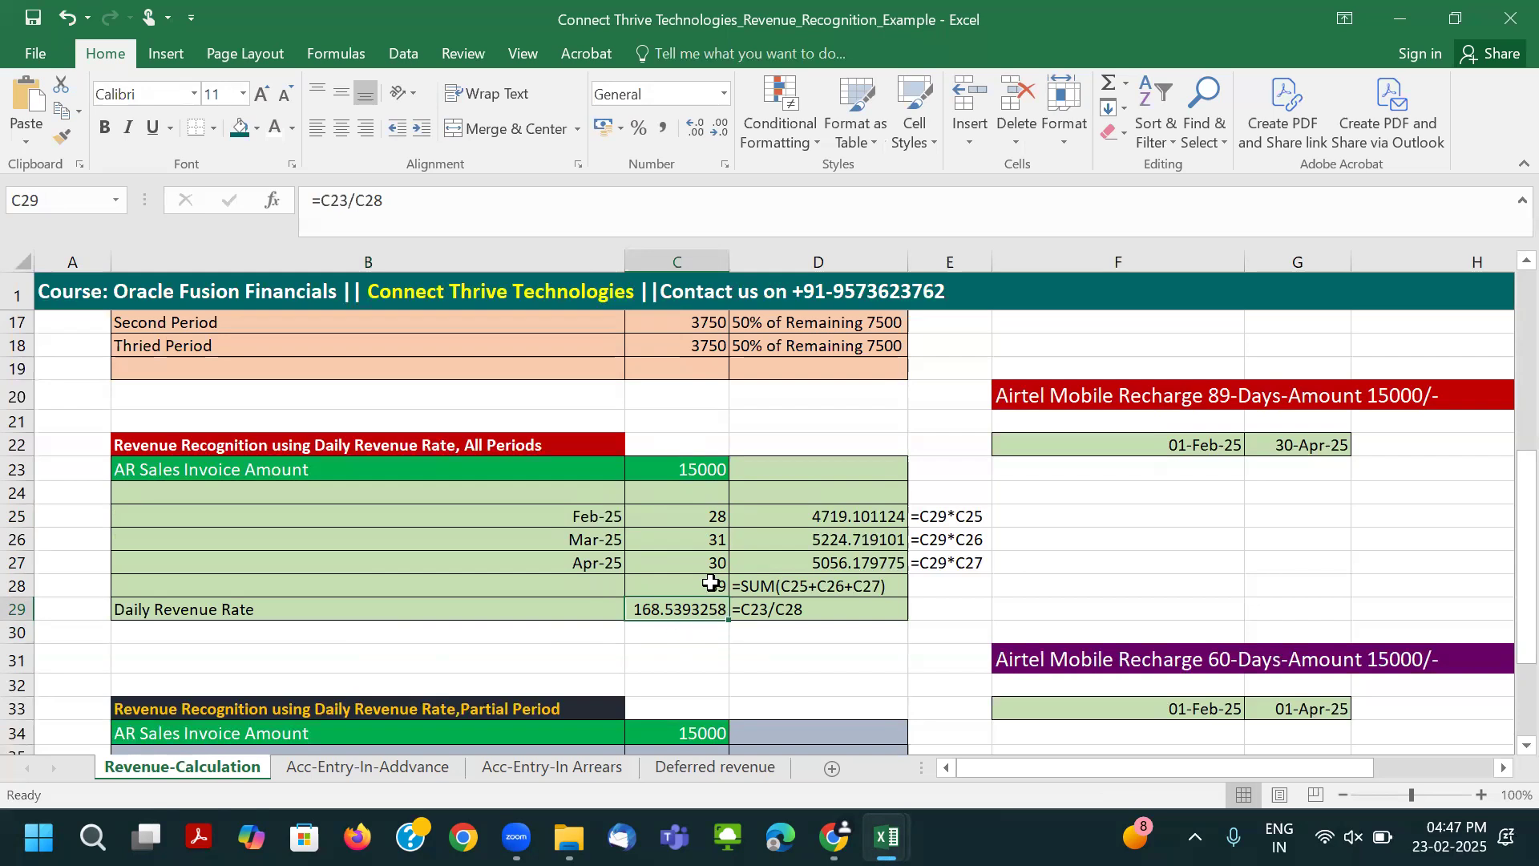
click(706, 469)
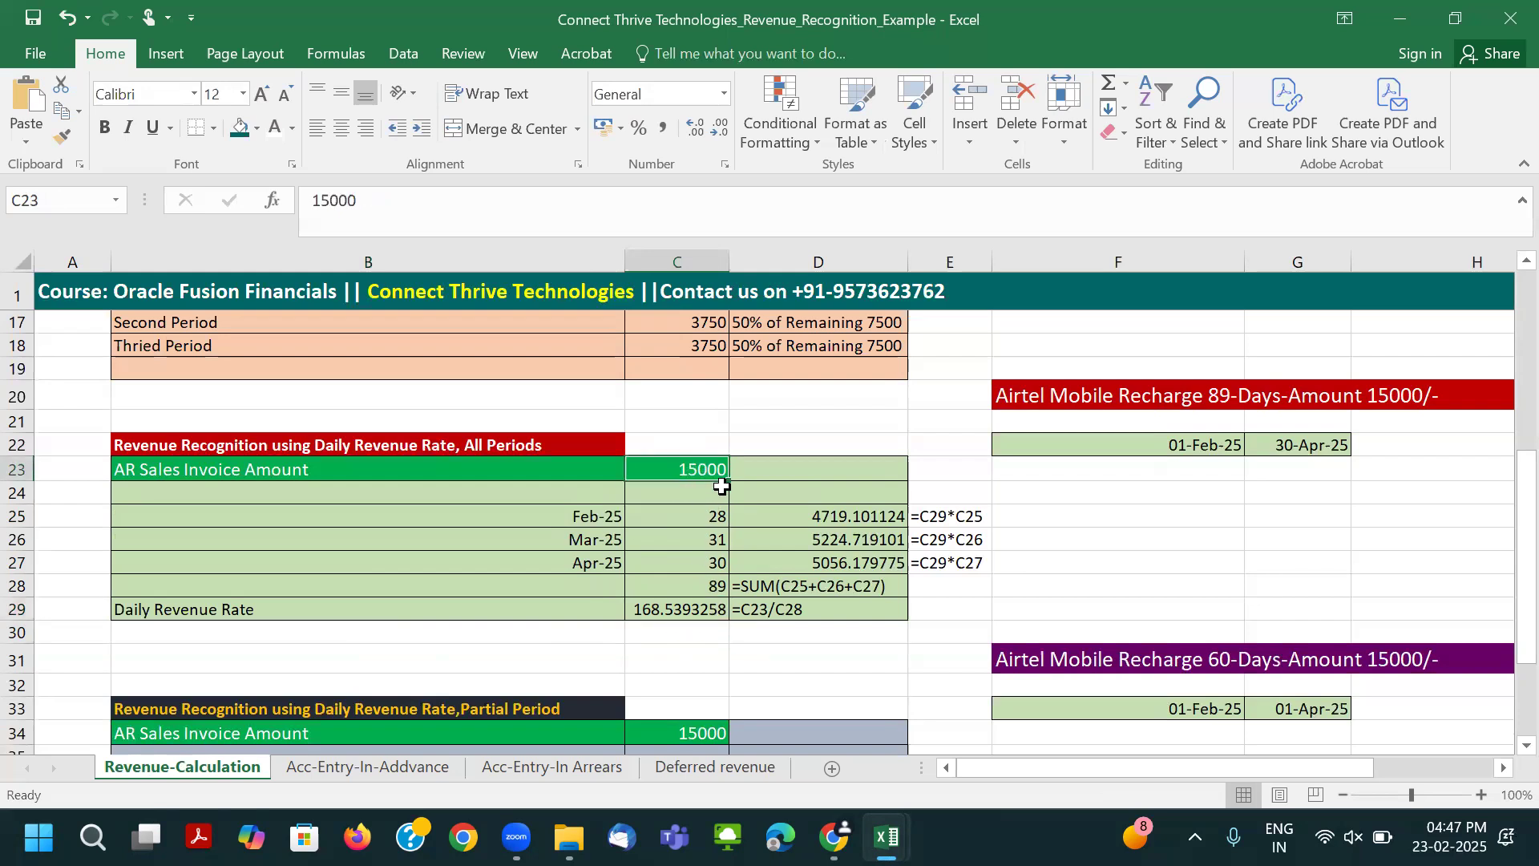
double_click(697, 586)
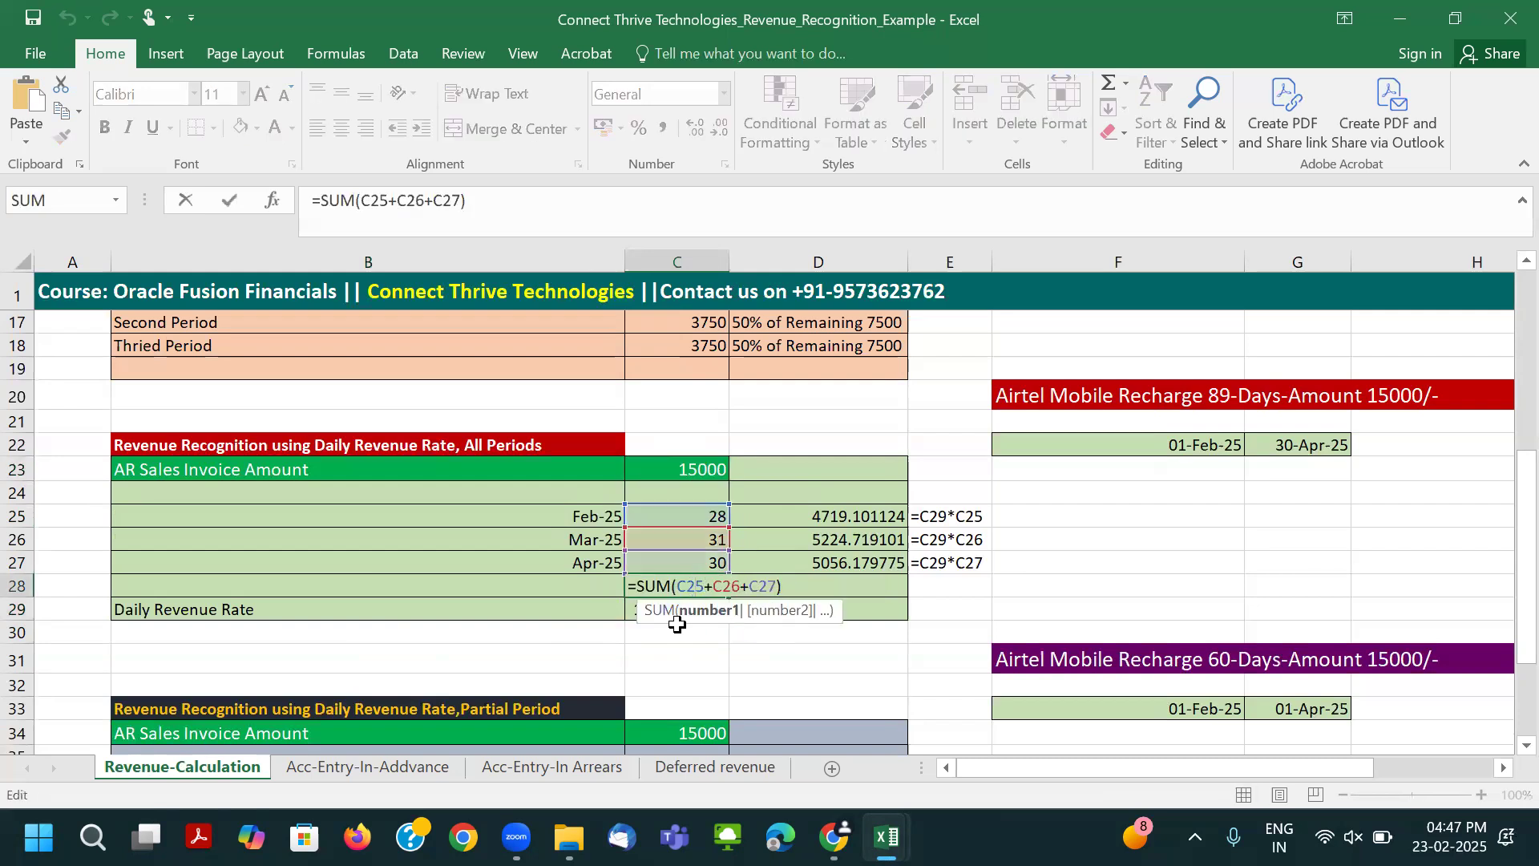
key(Tab)
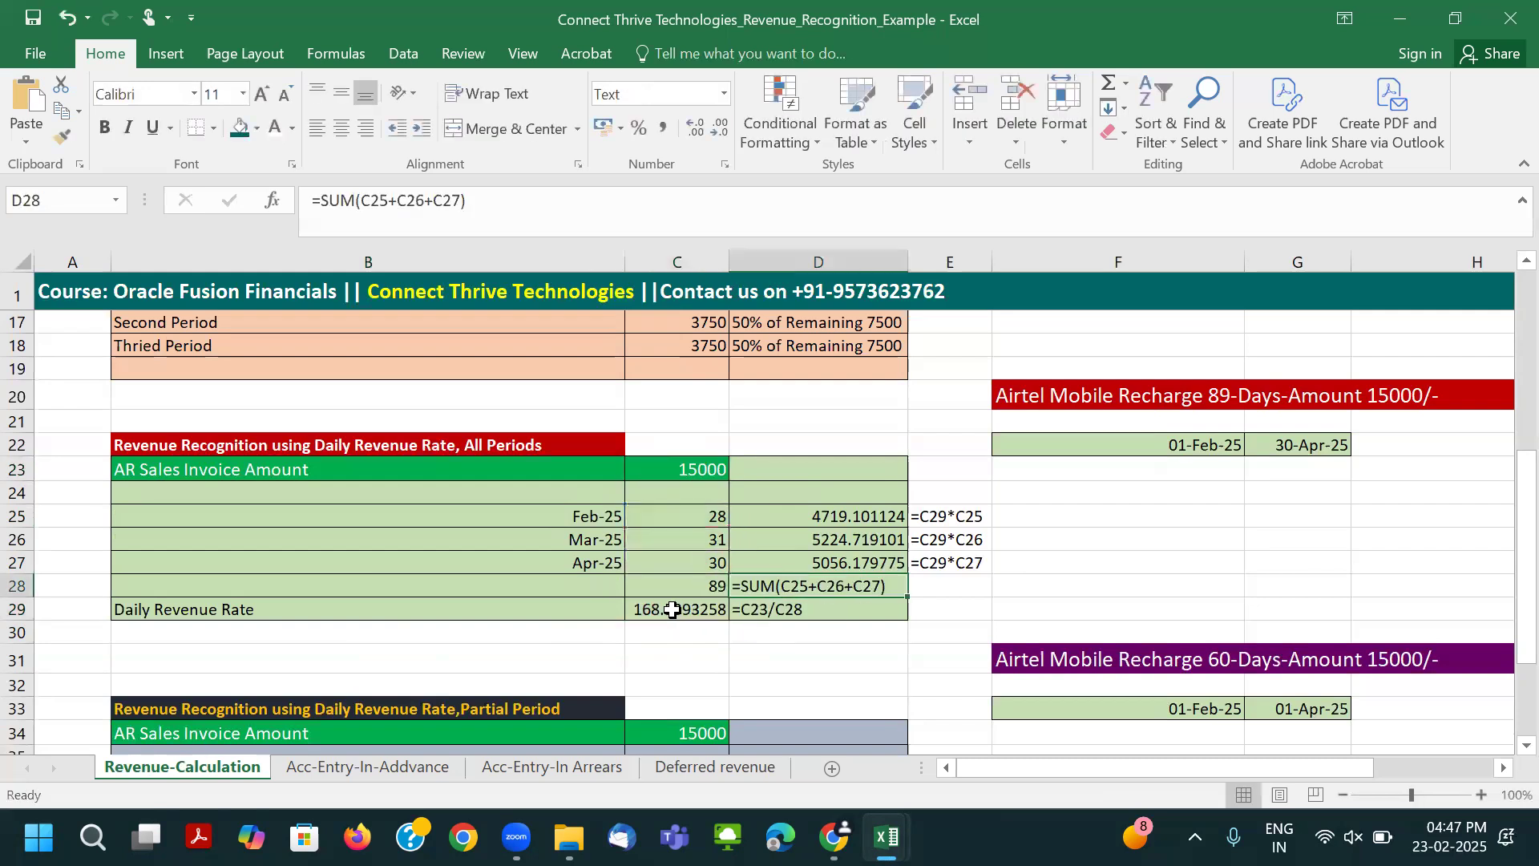
click(680, 617)
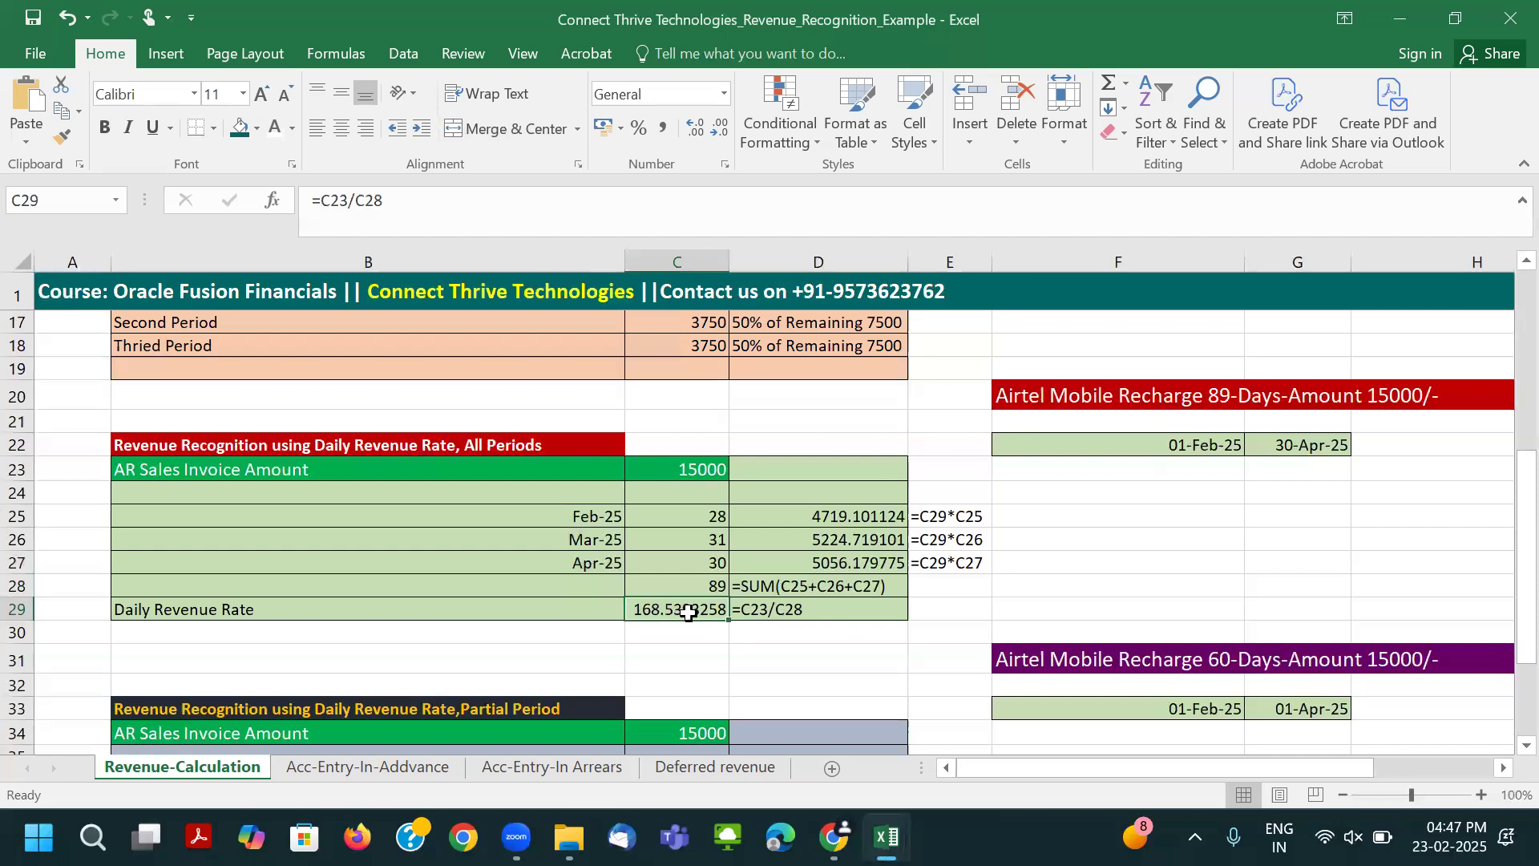
click(789, 611)
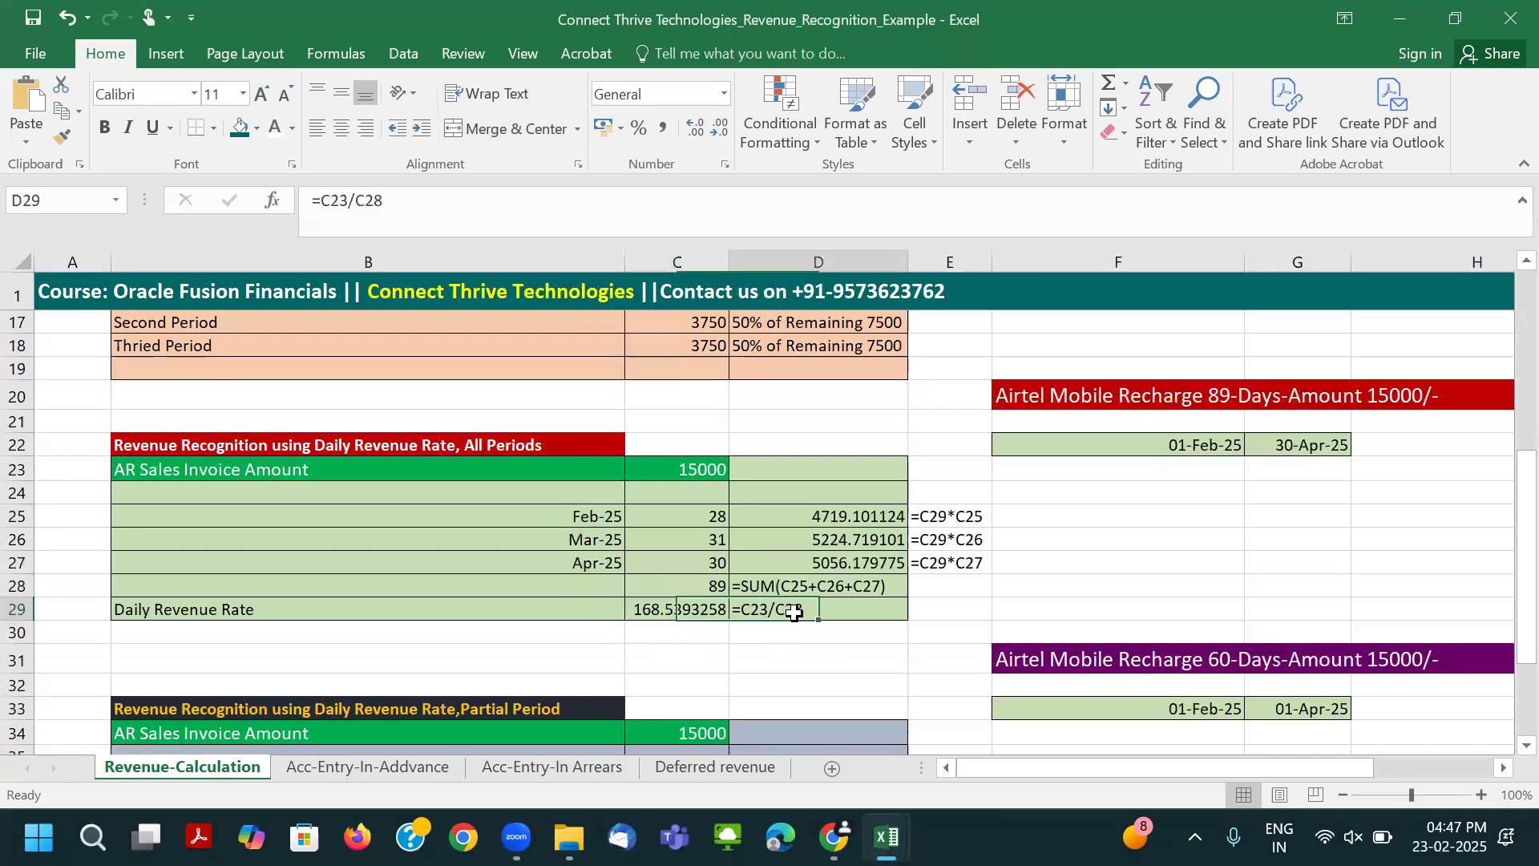
double_click(701, 609)
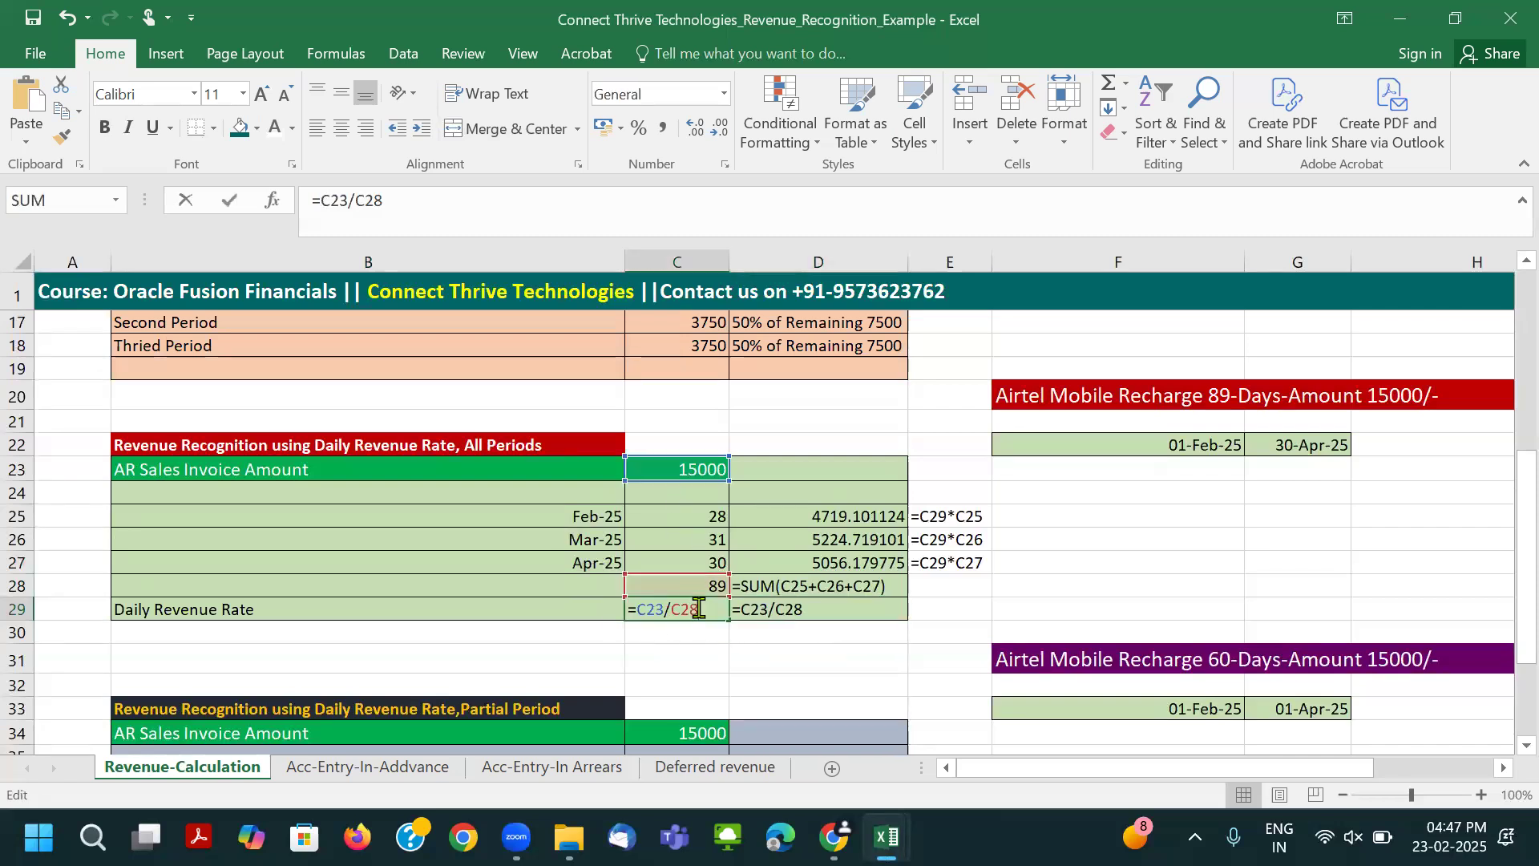
key(Tab)
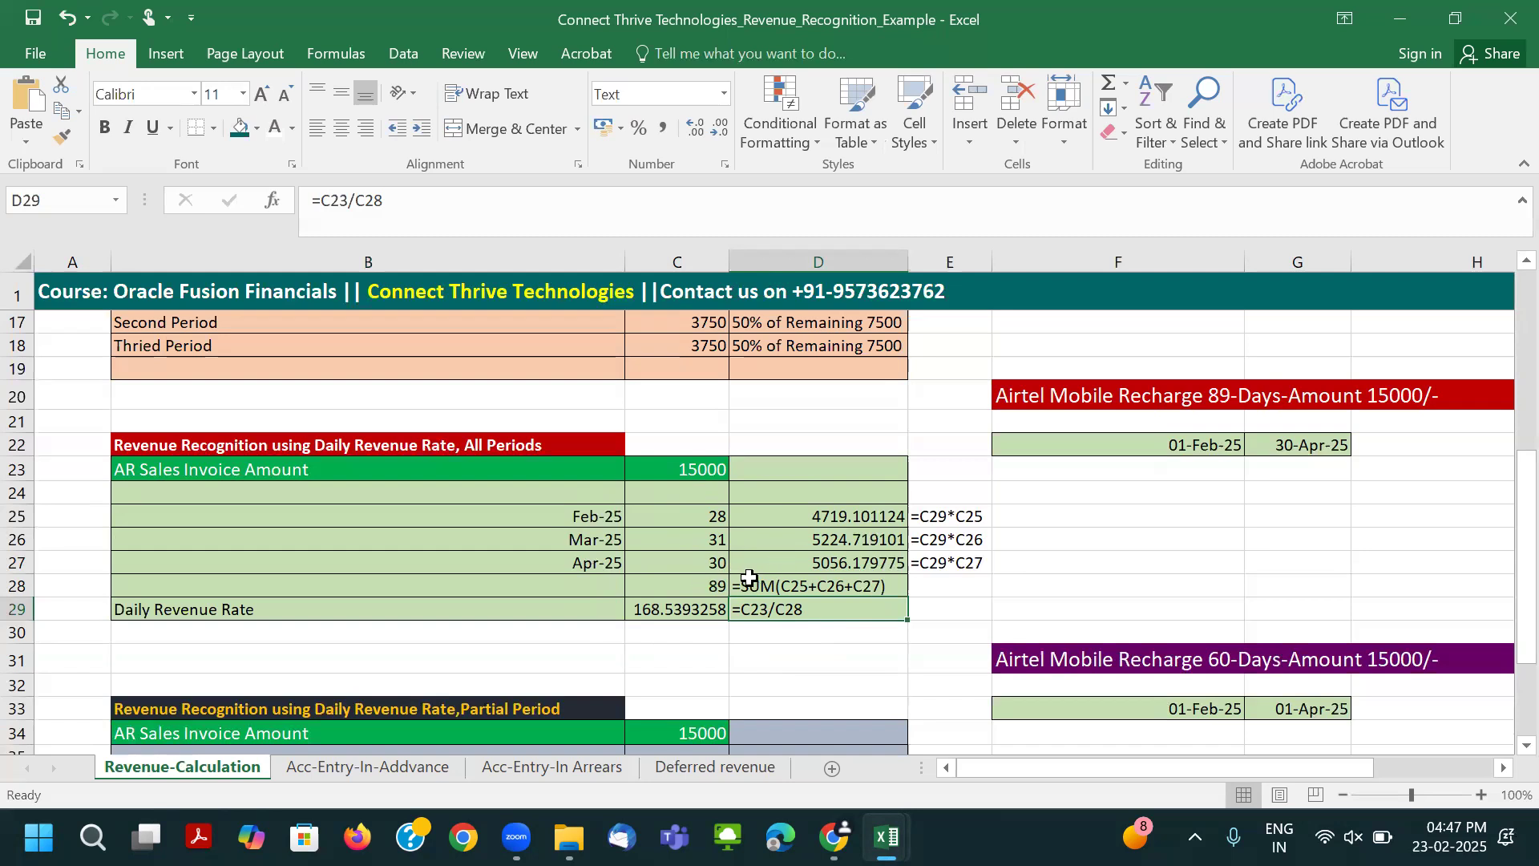
Inspect the February, March and April revenue formulas in D25 to D27, tracing each to the daily rate and that month's days.
double_click(780, 516)
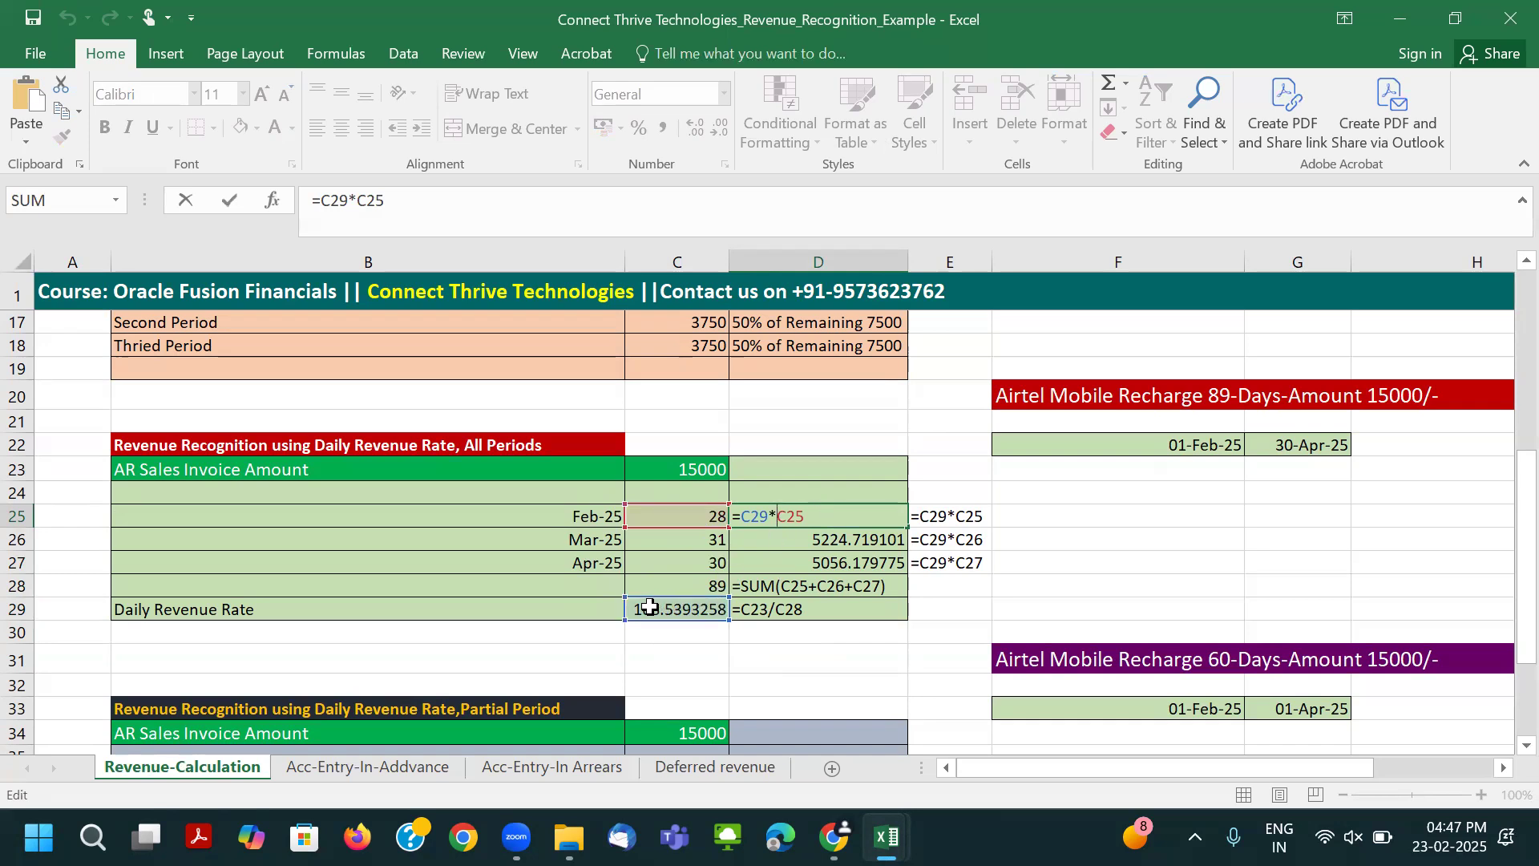
key(Tab)
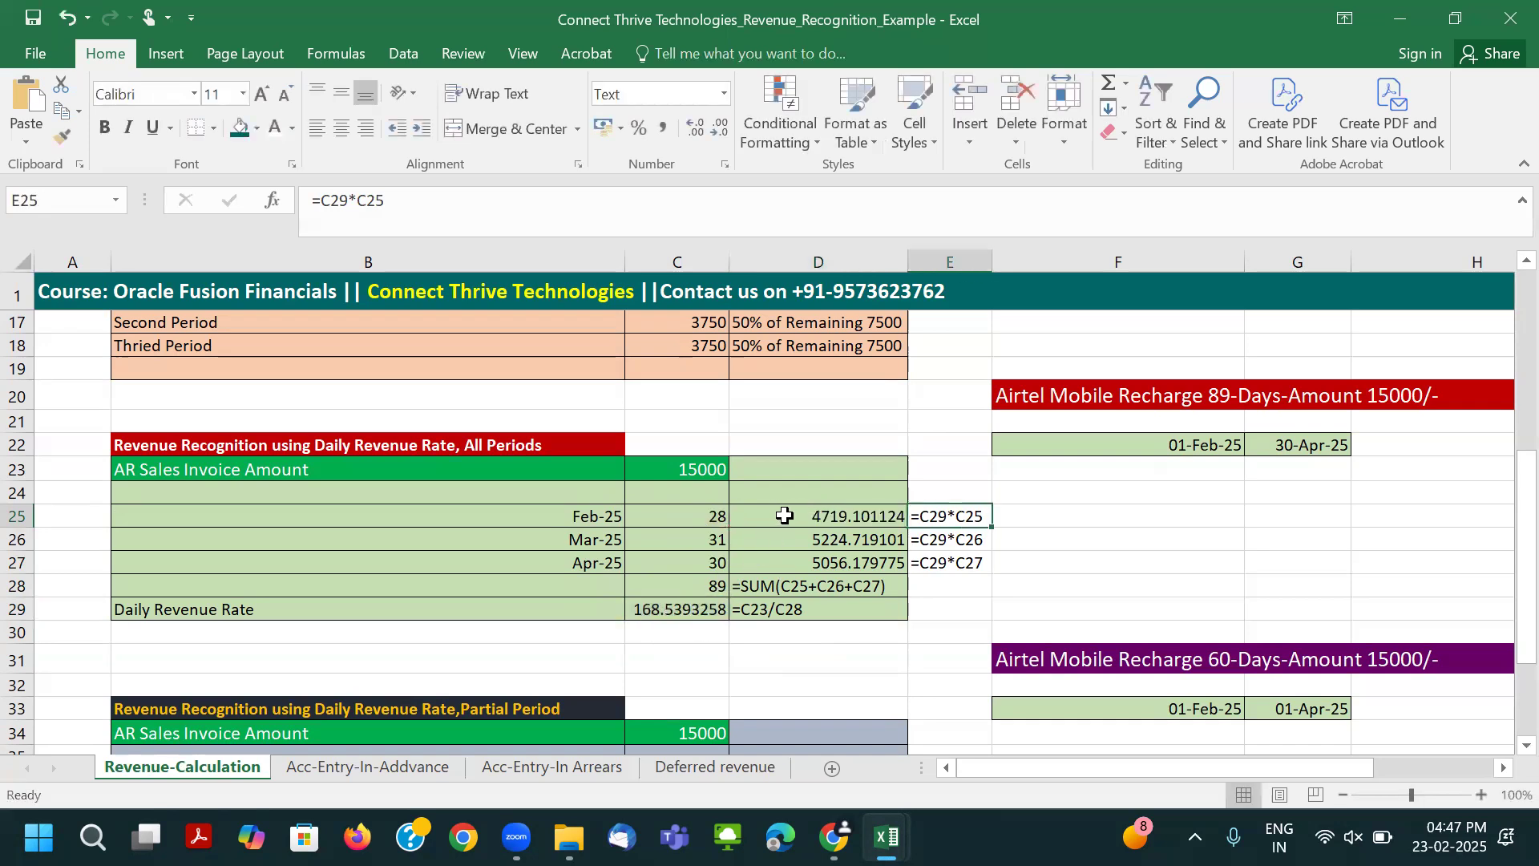
click(781, 519)
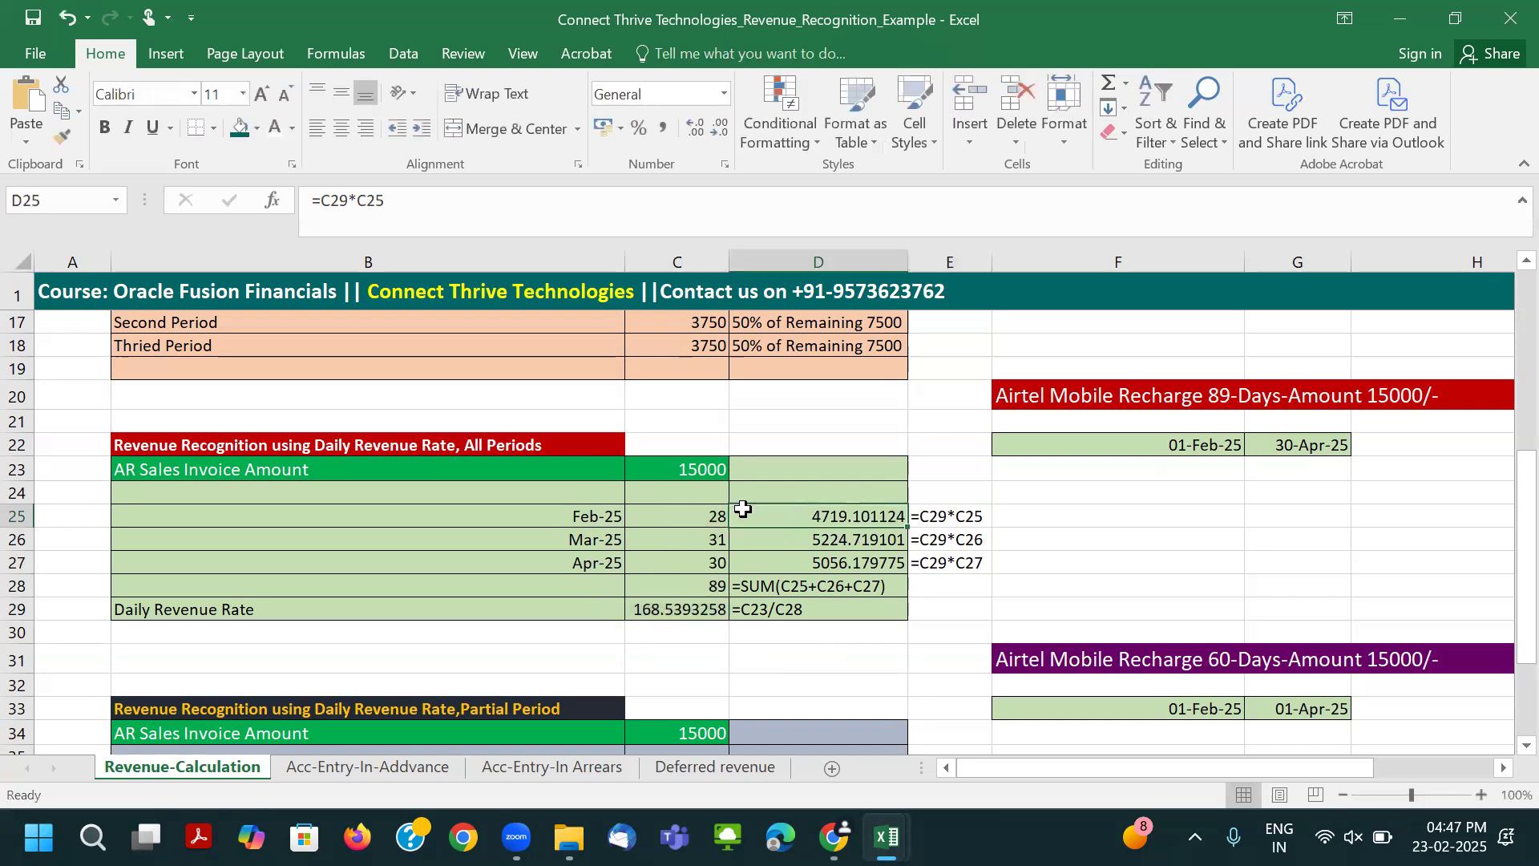
click(570, 517)
click(706, 537)
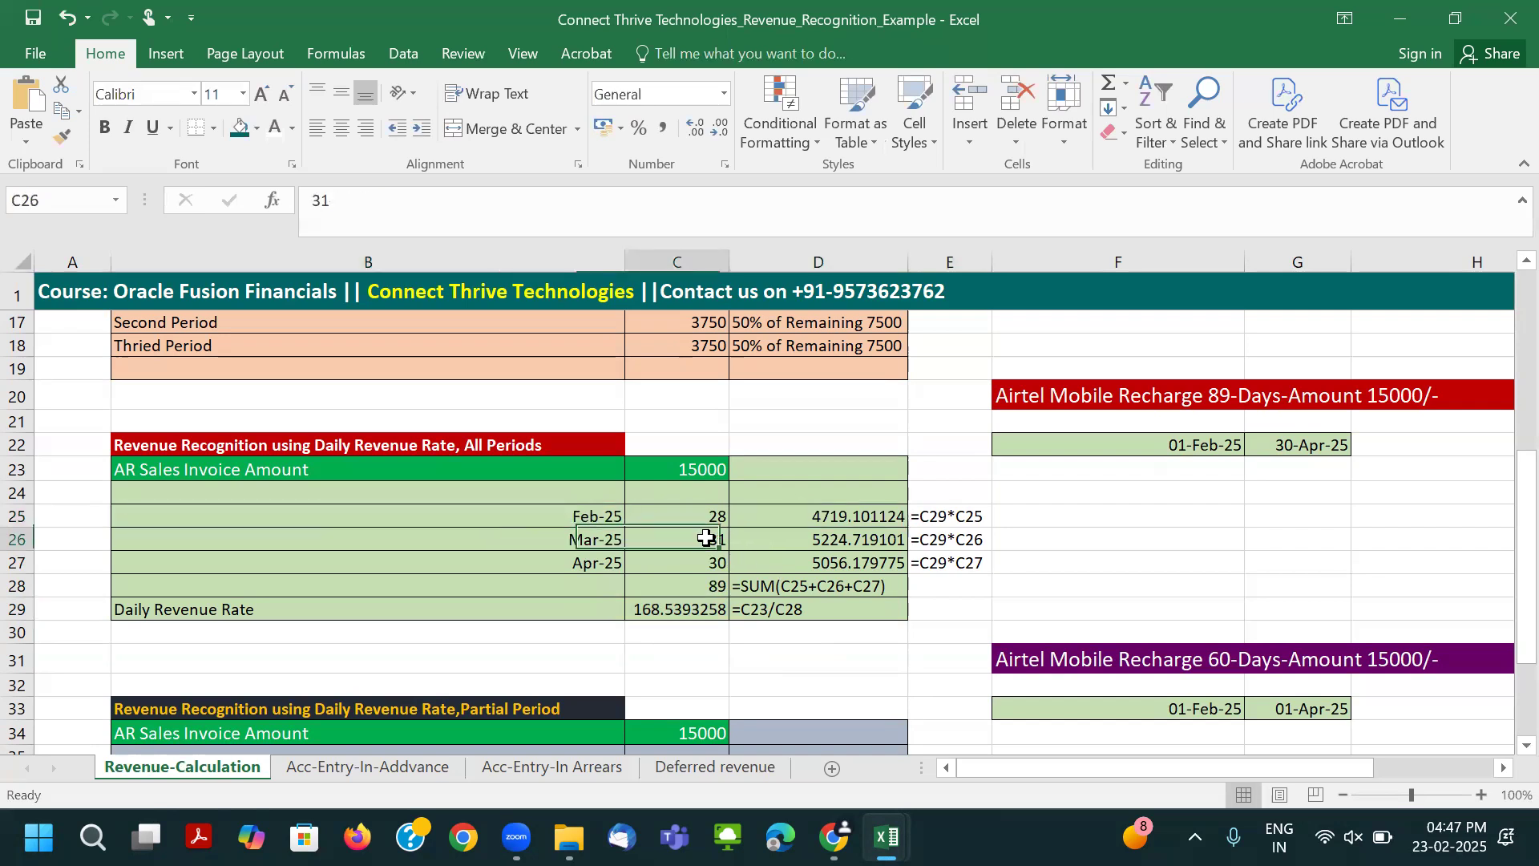
double_click(766, 539)
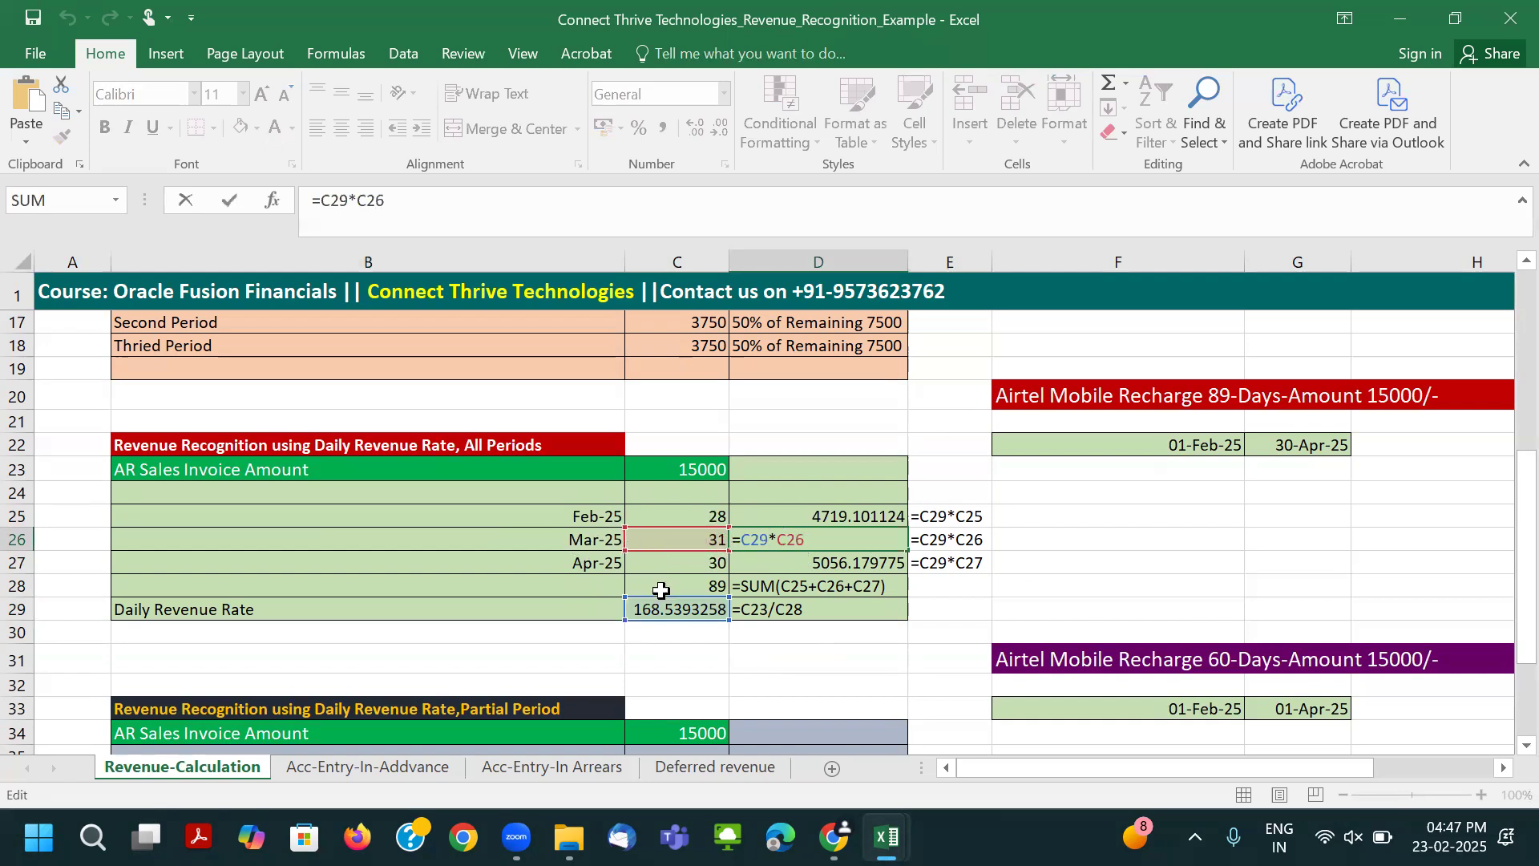
key(Tab)
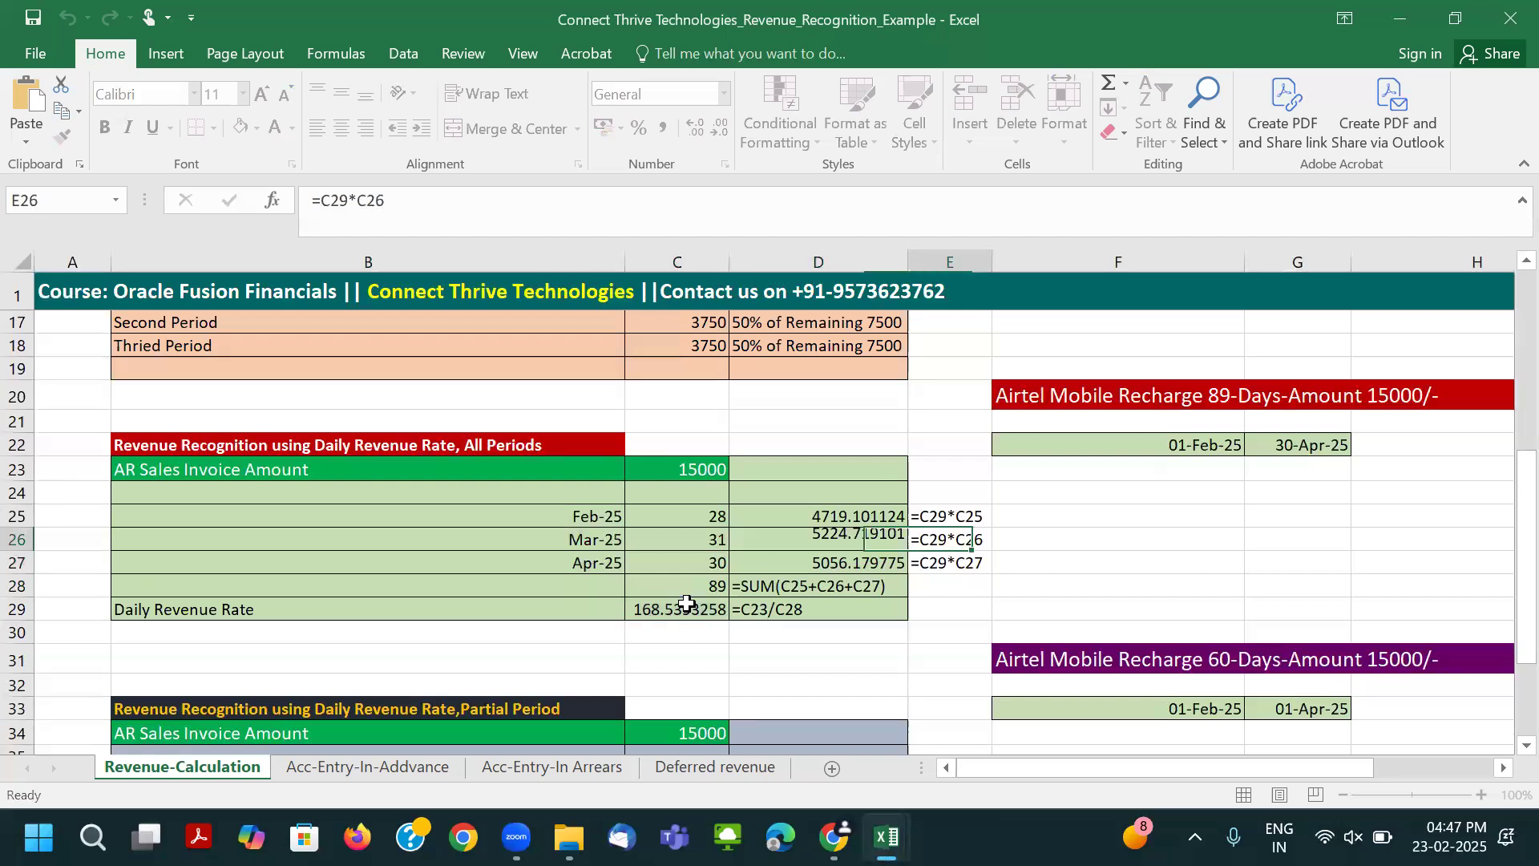
double_click(783, 561)
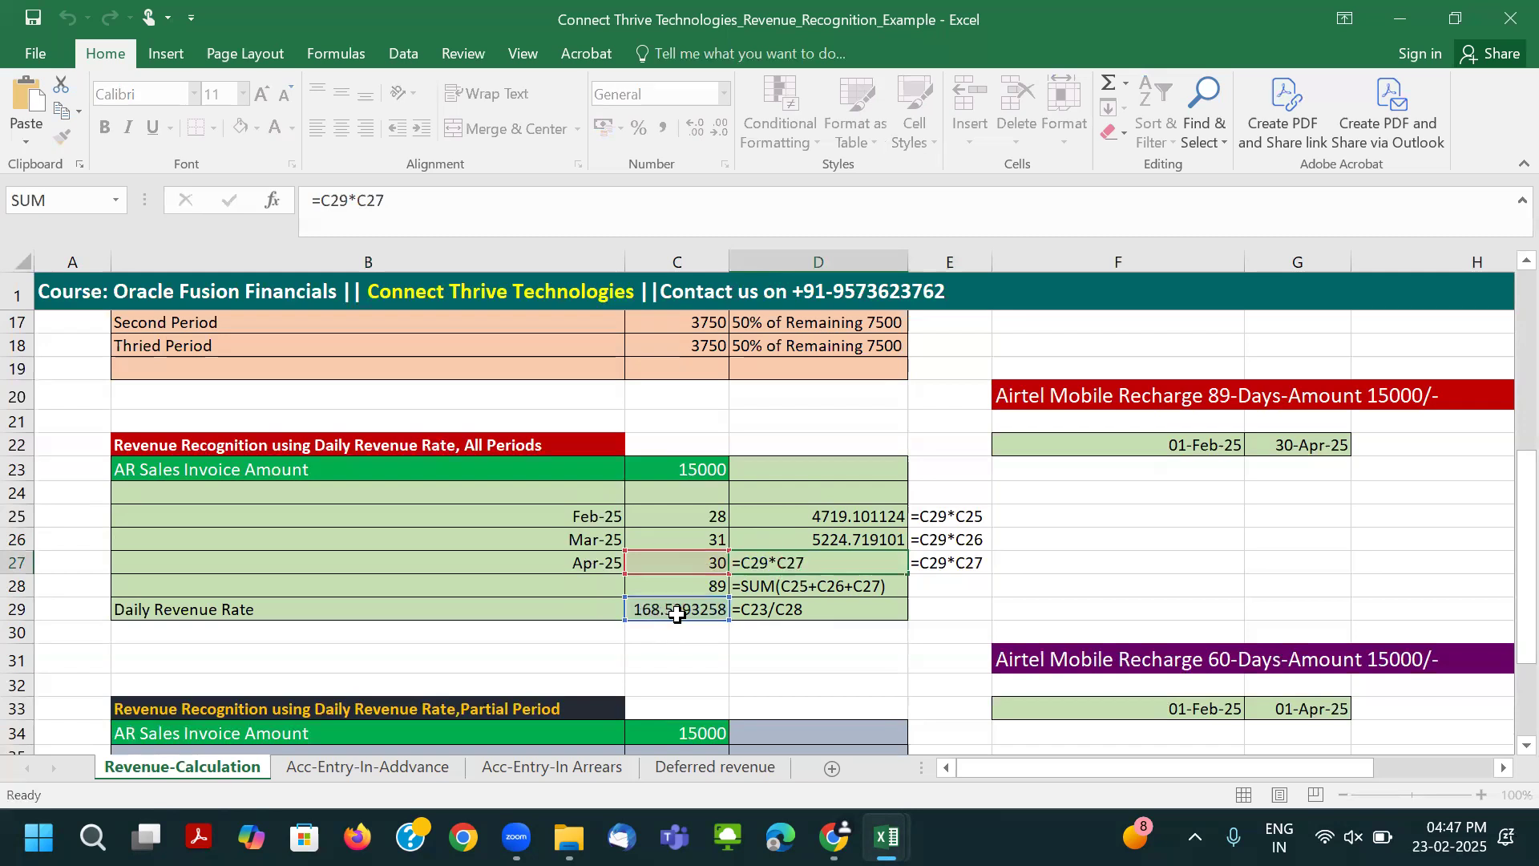
key(Tab)
click(810, 562)
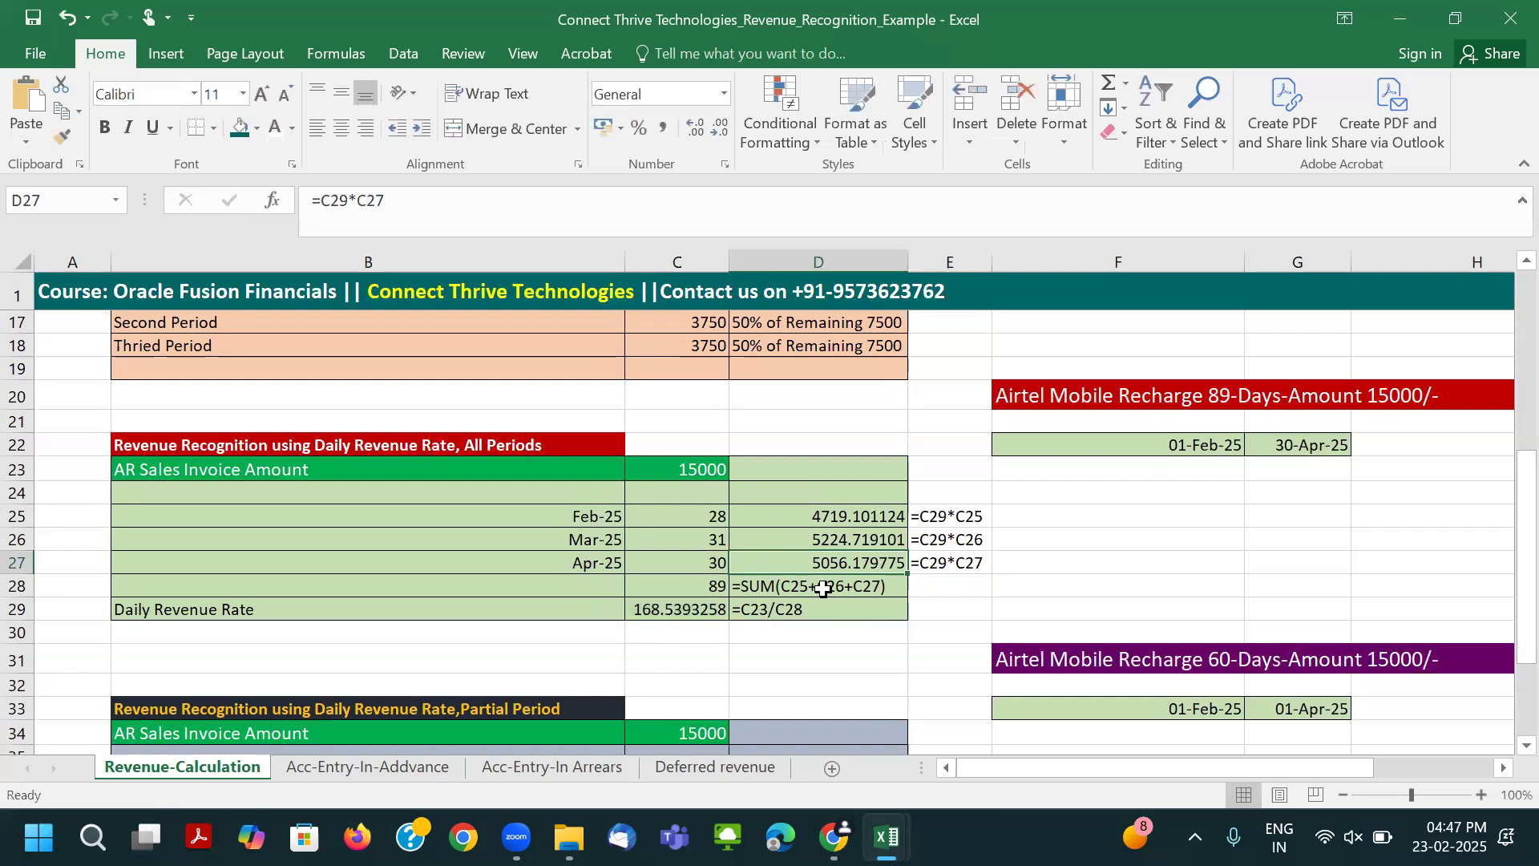
drag(695, 519, 696, 553)
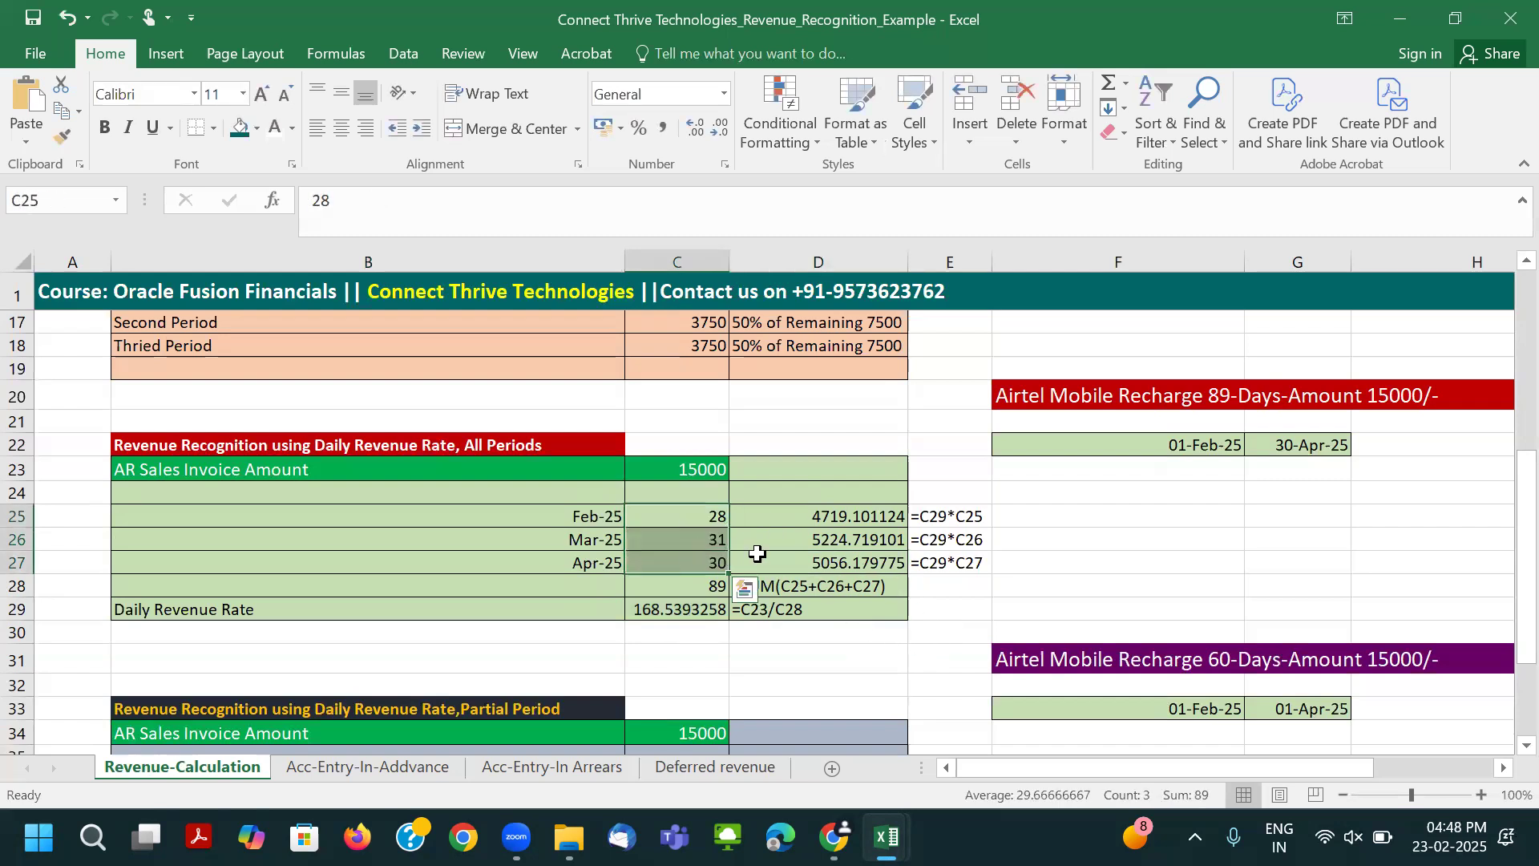
Recheck the Daily Revenue Rate in C29 and its use in the February and March revenue formulas in D25 and D26.
click(662, 612)
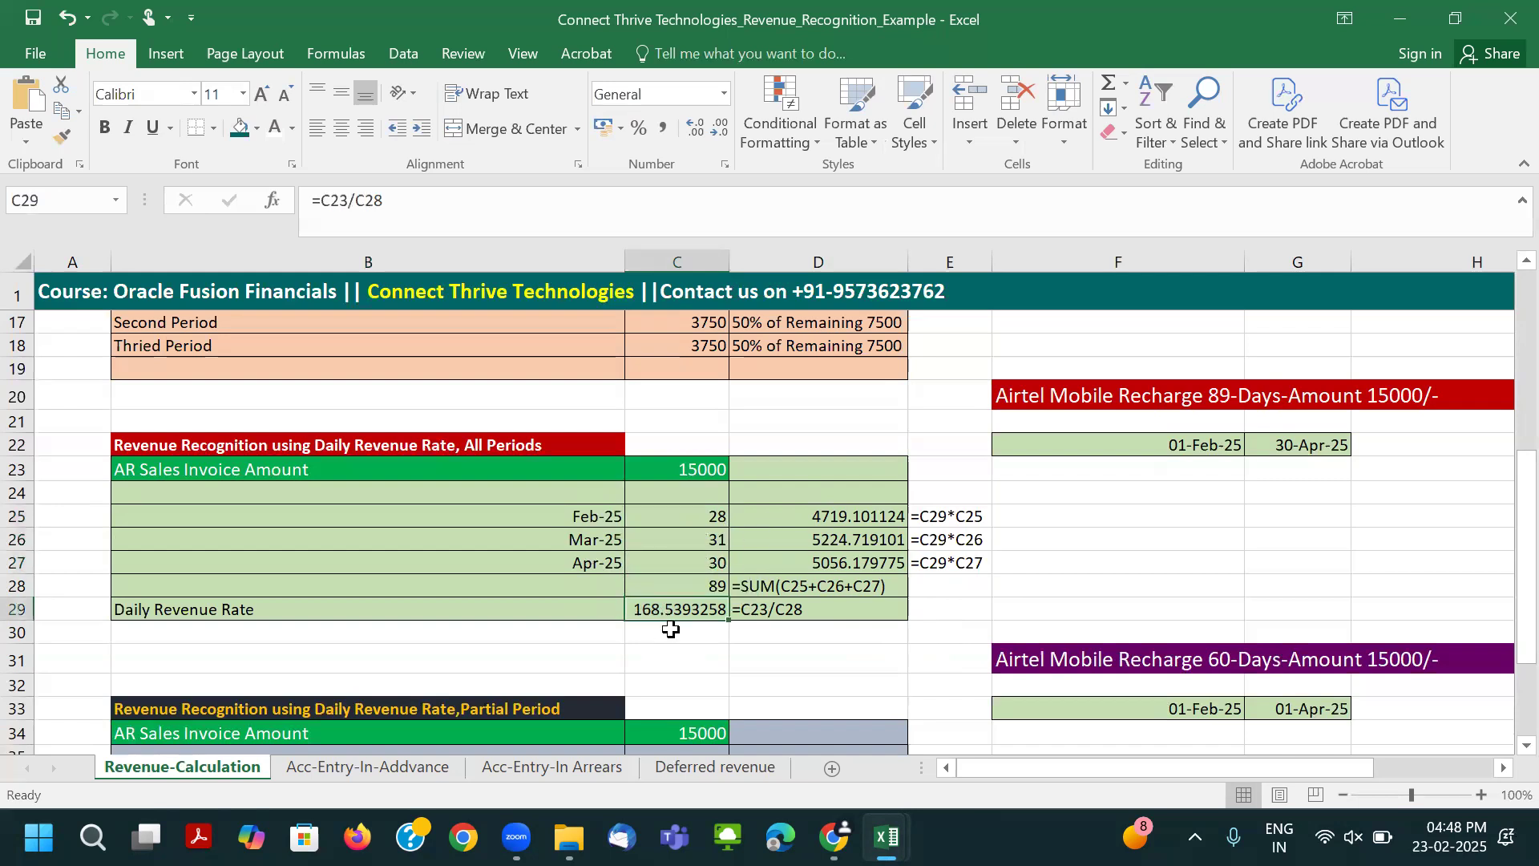
double_click(785, 521)
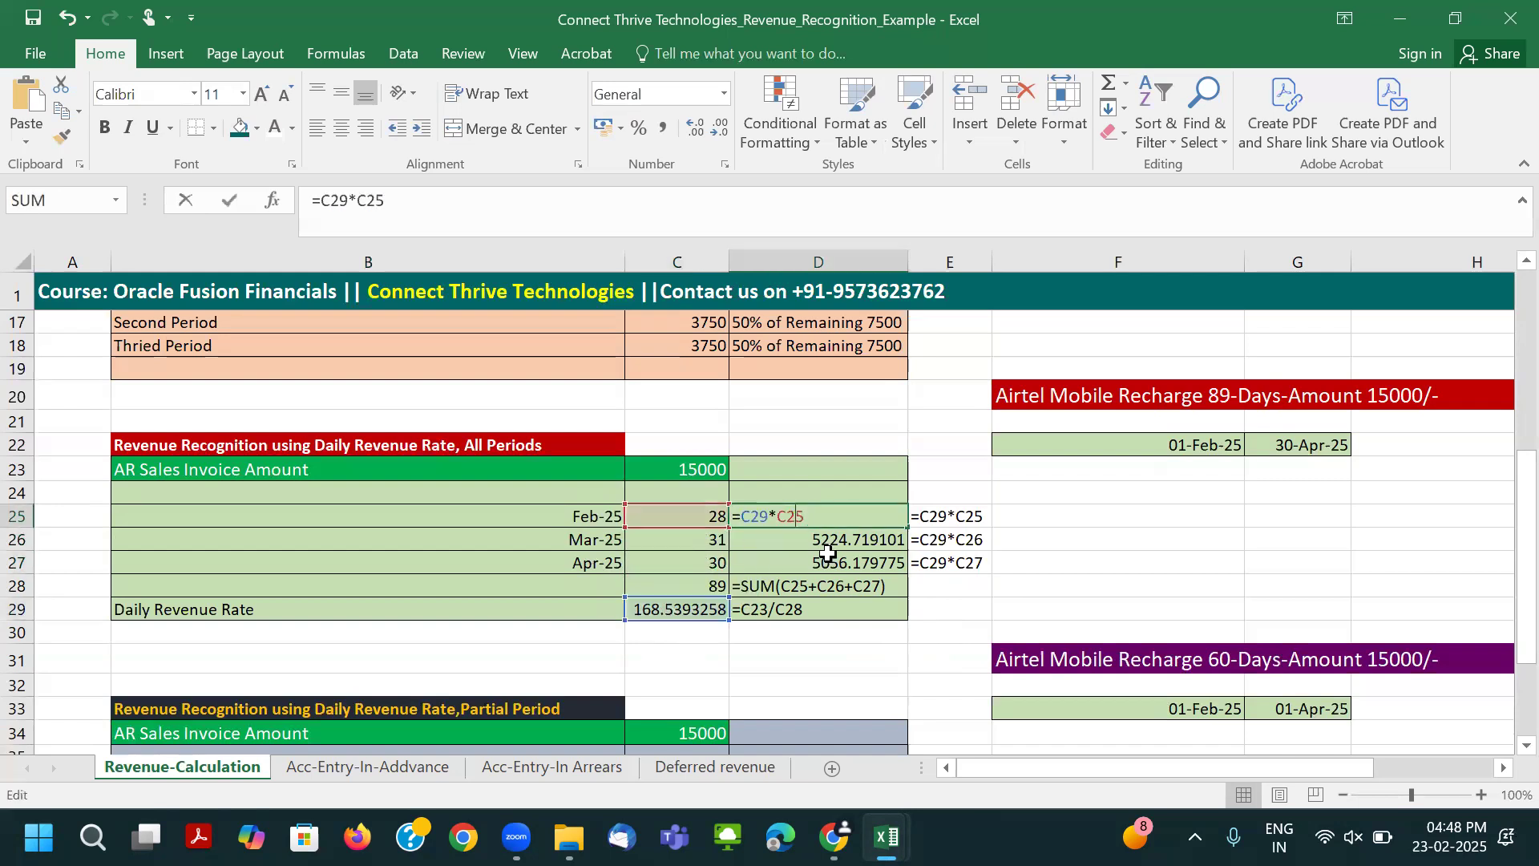
key(Tab)
double_click(811, 549)
key(Tab)
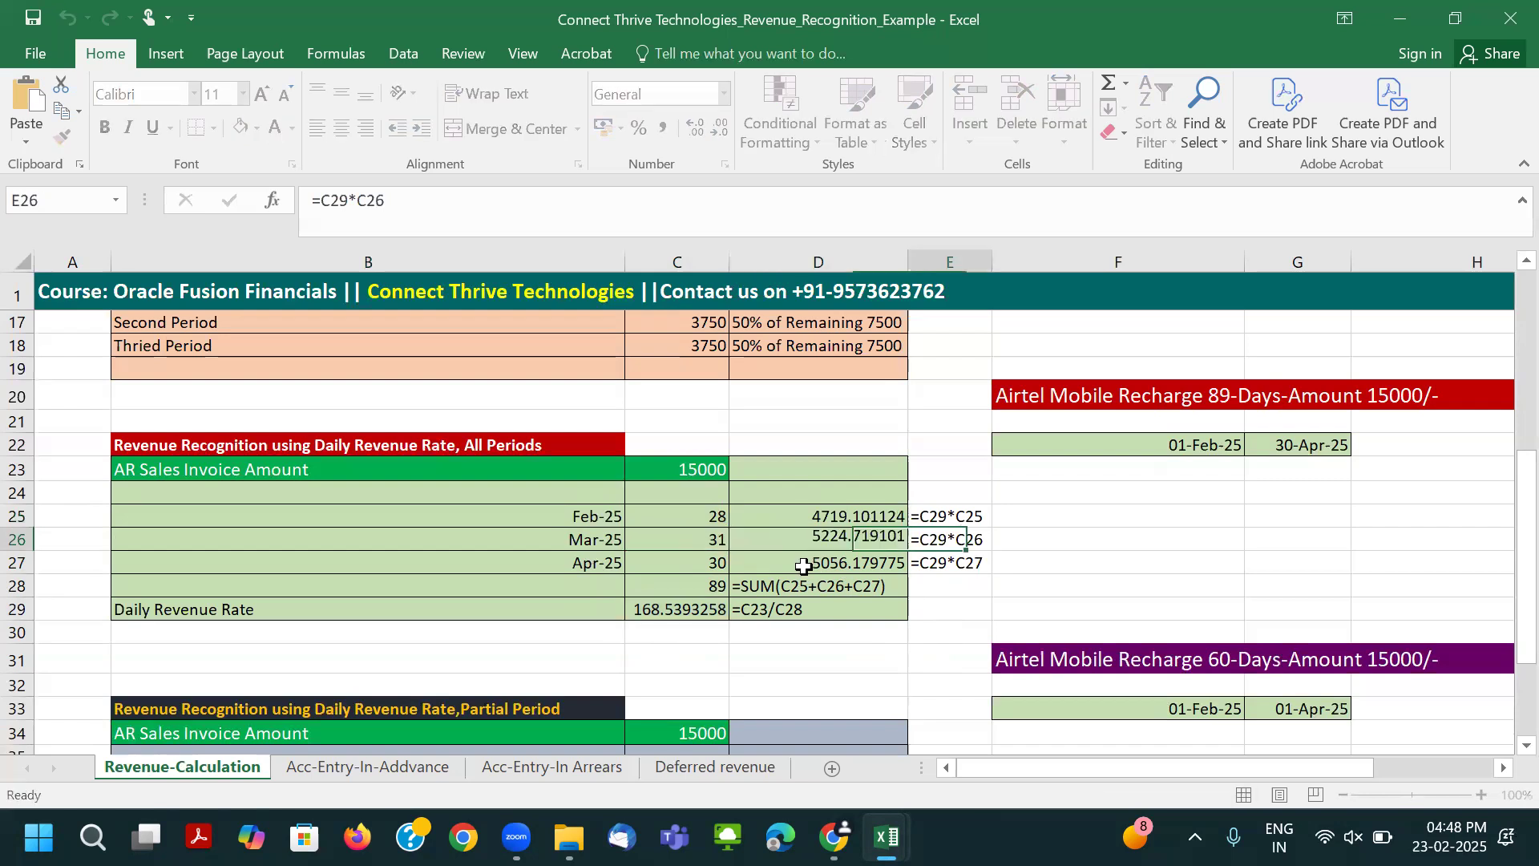
Examine how the number of days in each month and the daily rate determine the February, March and April revenue amounts.
click(572, 515)
click(706, 517)
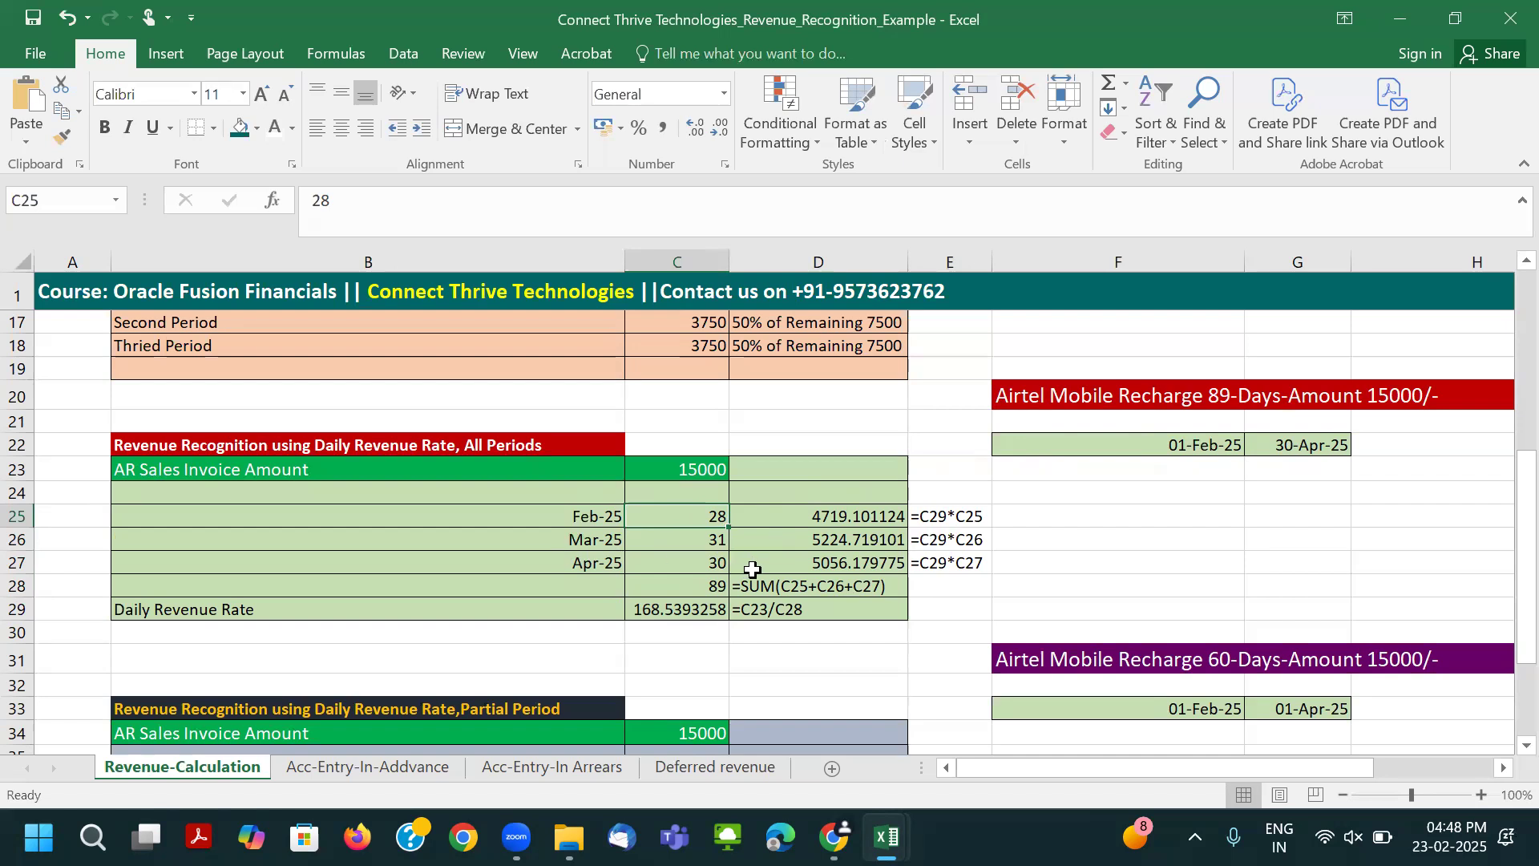
click(683, 545)
click(693, 514)
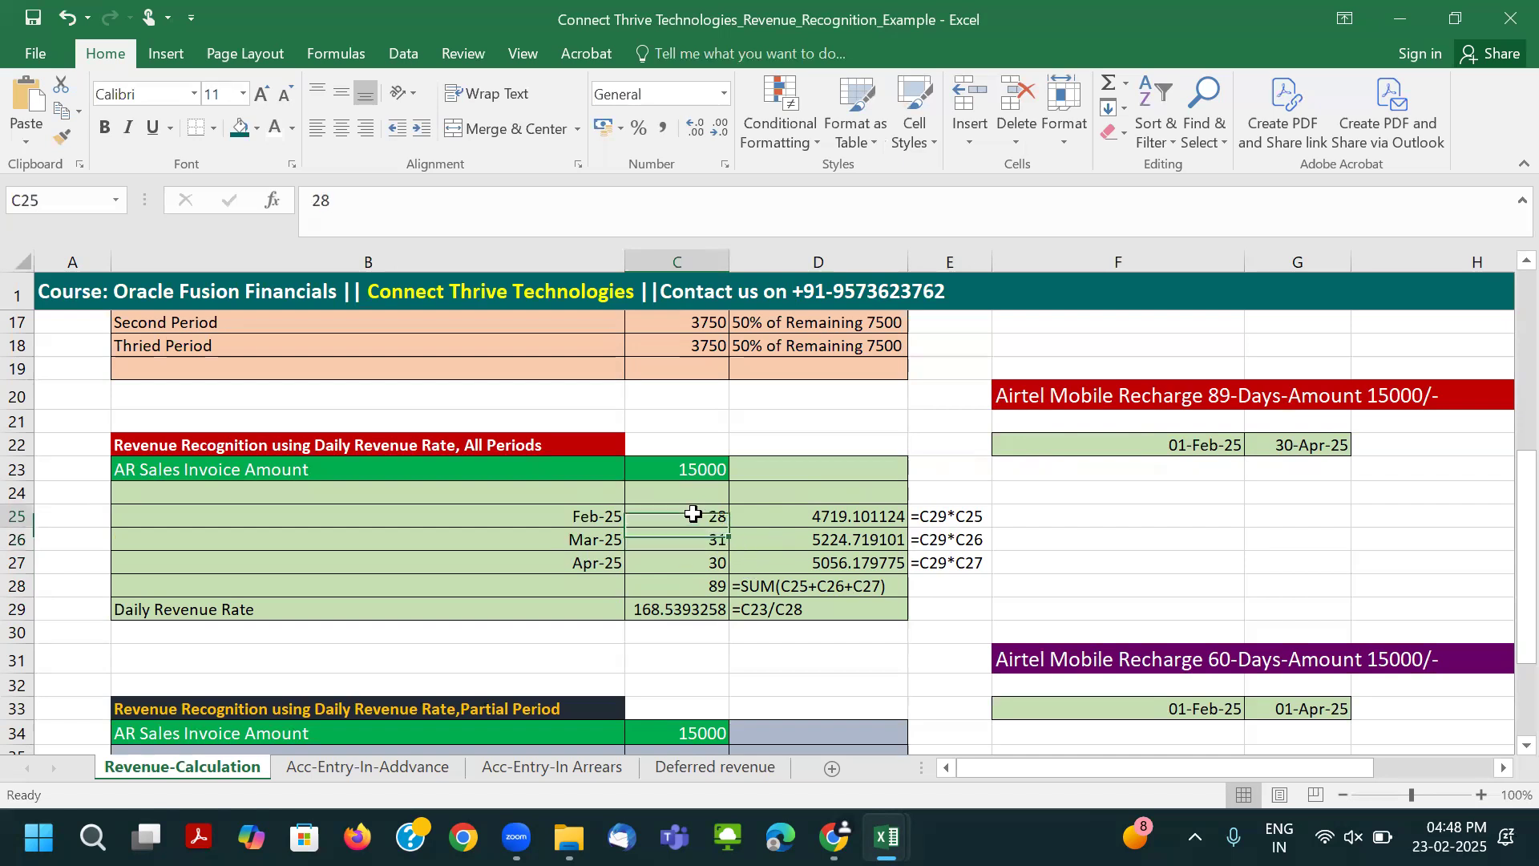
double_click(695, 609)
key(Tab)
click(782, 513)
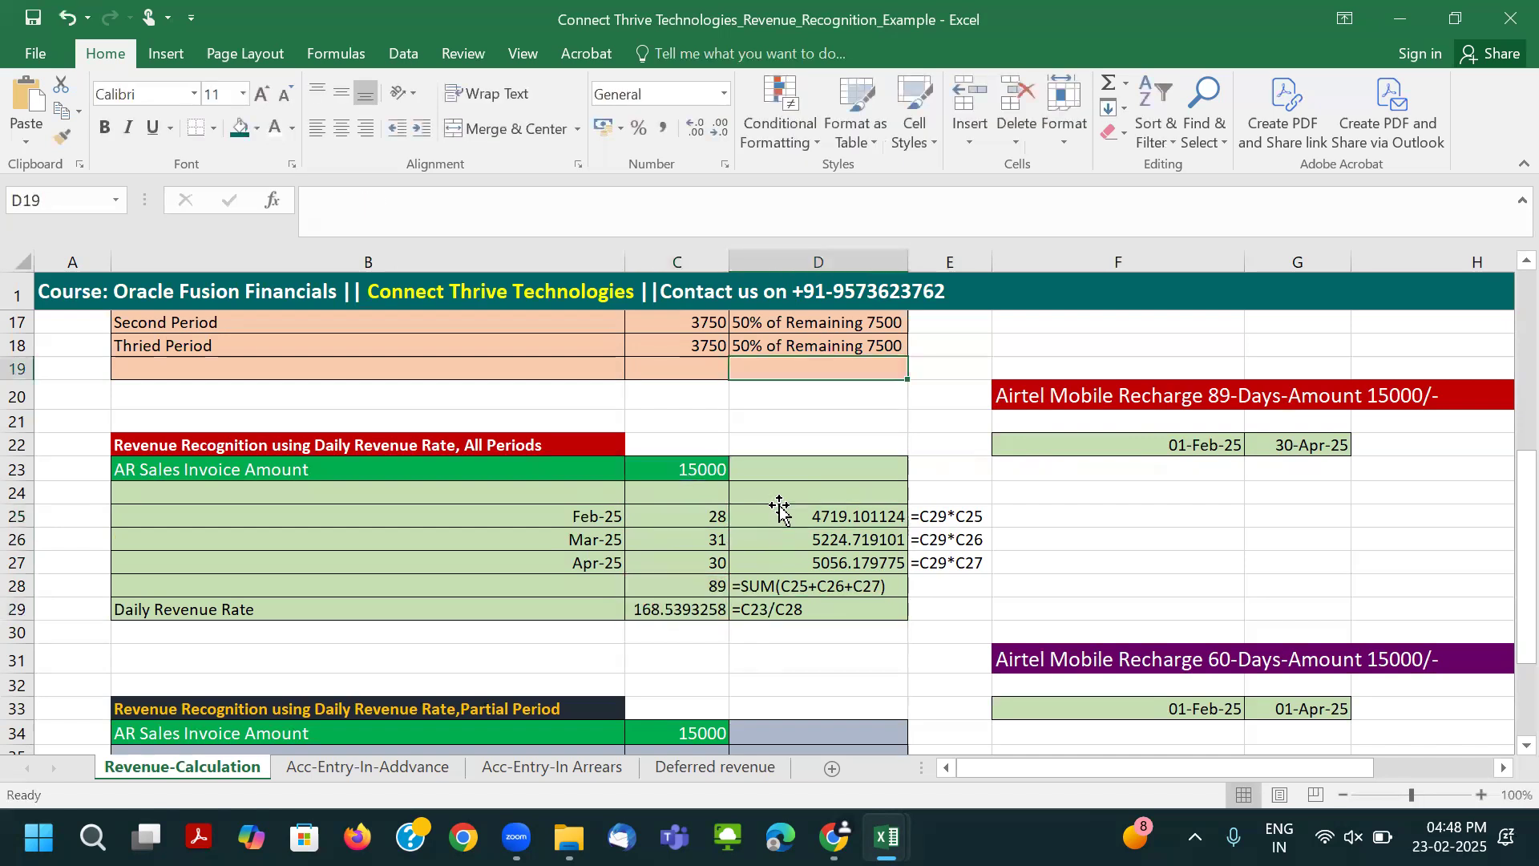
double_click(781, 513)
click(949, 517)
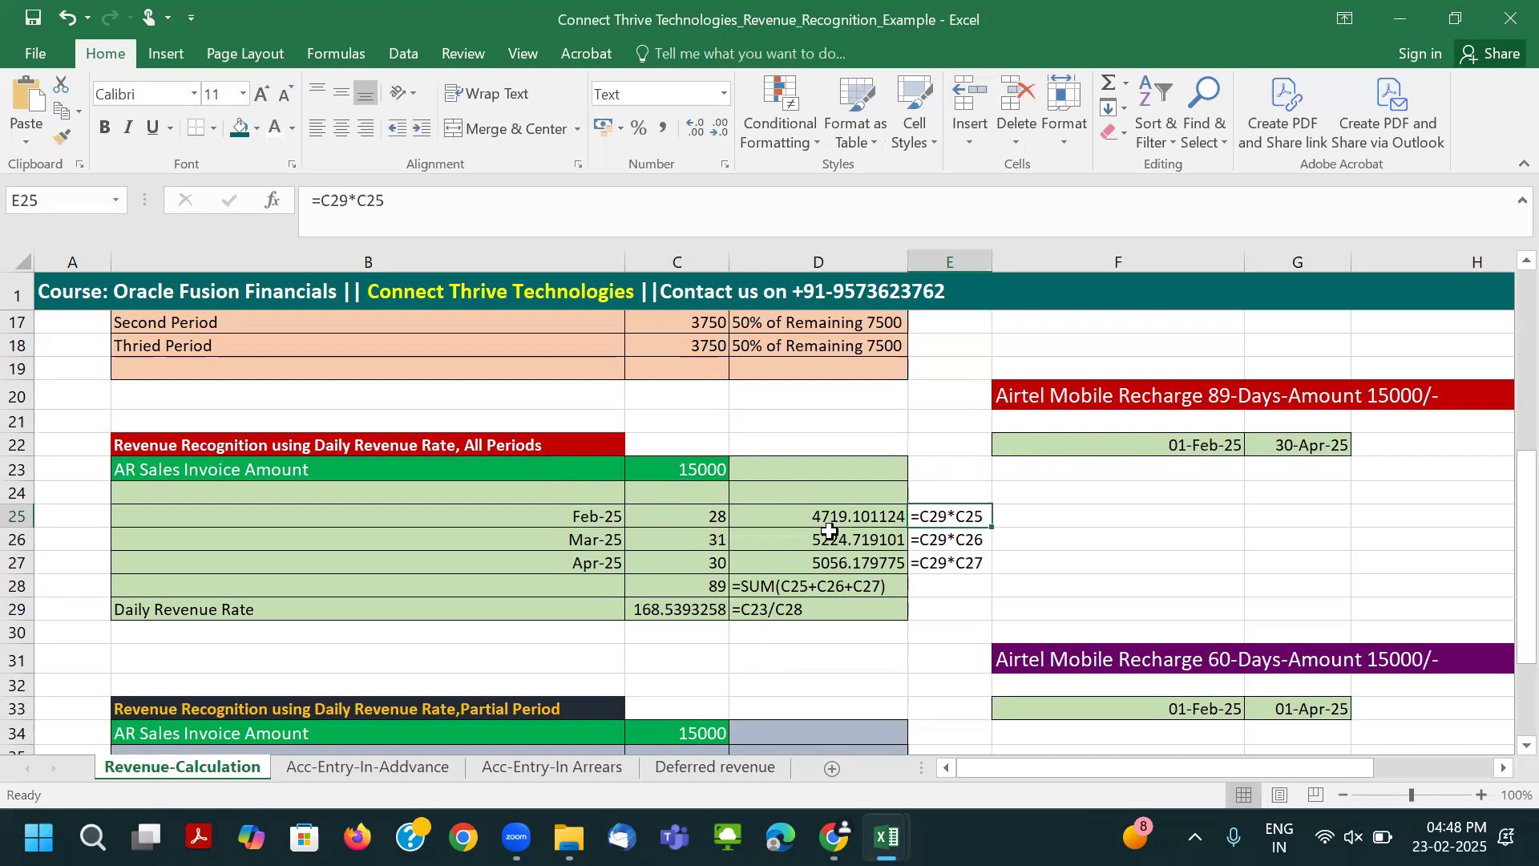
drag(832, 517, 842, 567)
click(669, 522)
click(593, 561)
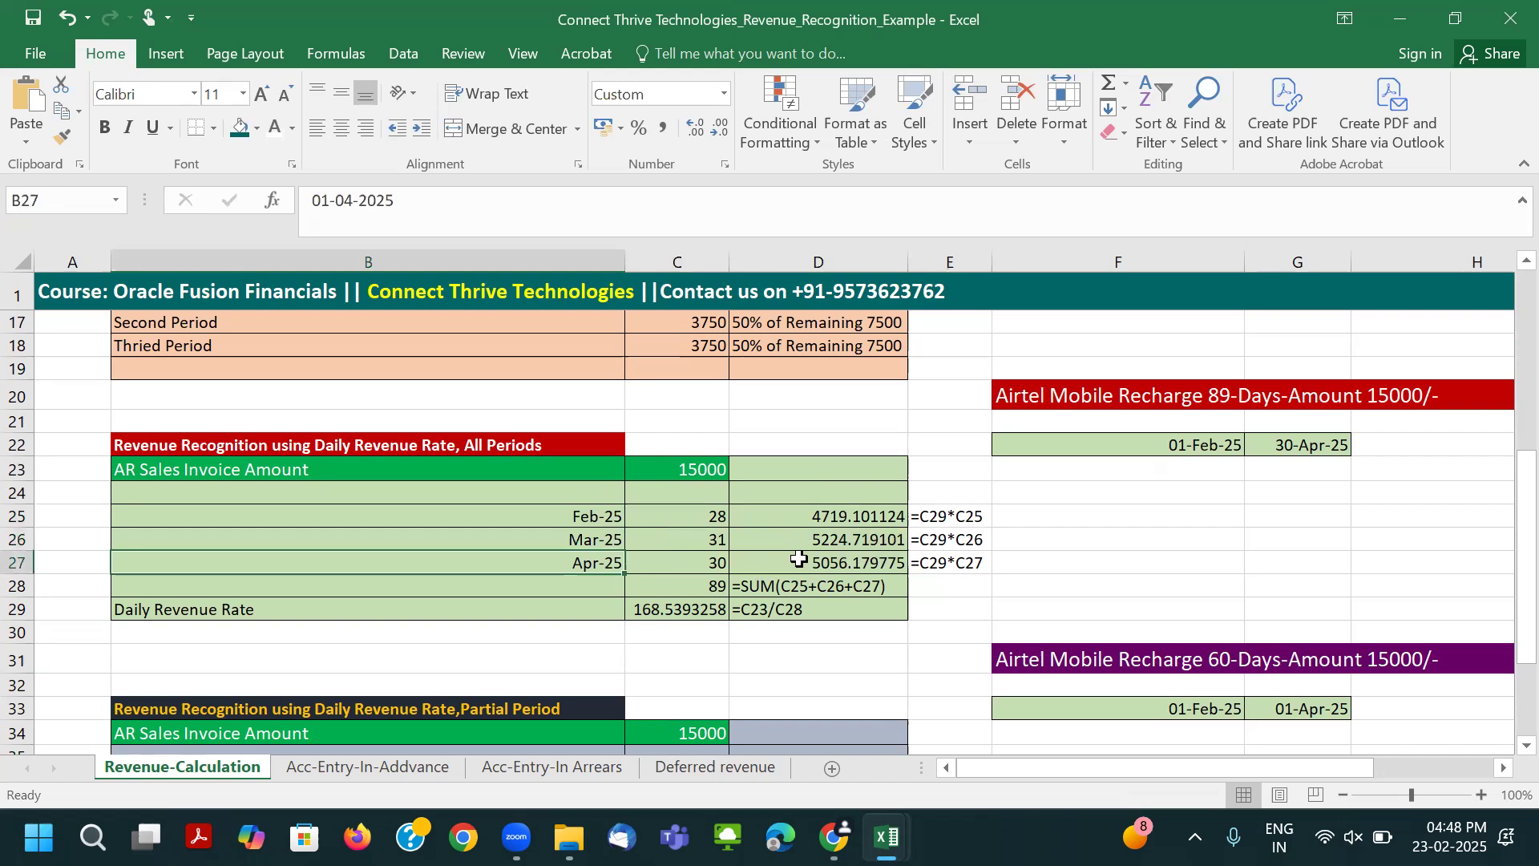
Compare the entry dates on the BYD_DRR_All_Periods sheet of the Account-Entry workbook with the periods in the revenue calculation.
key(alt+Tab)
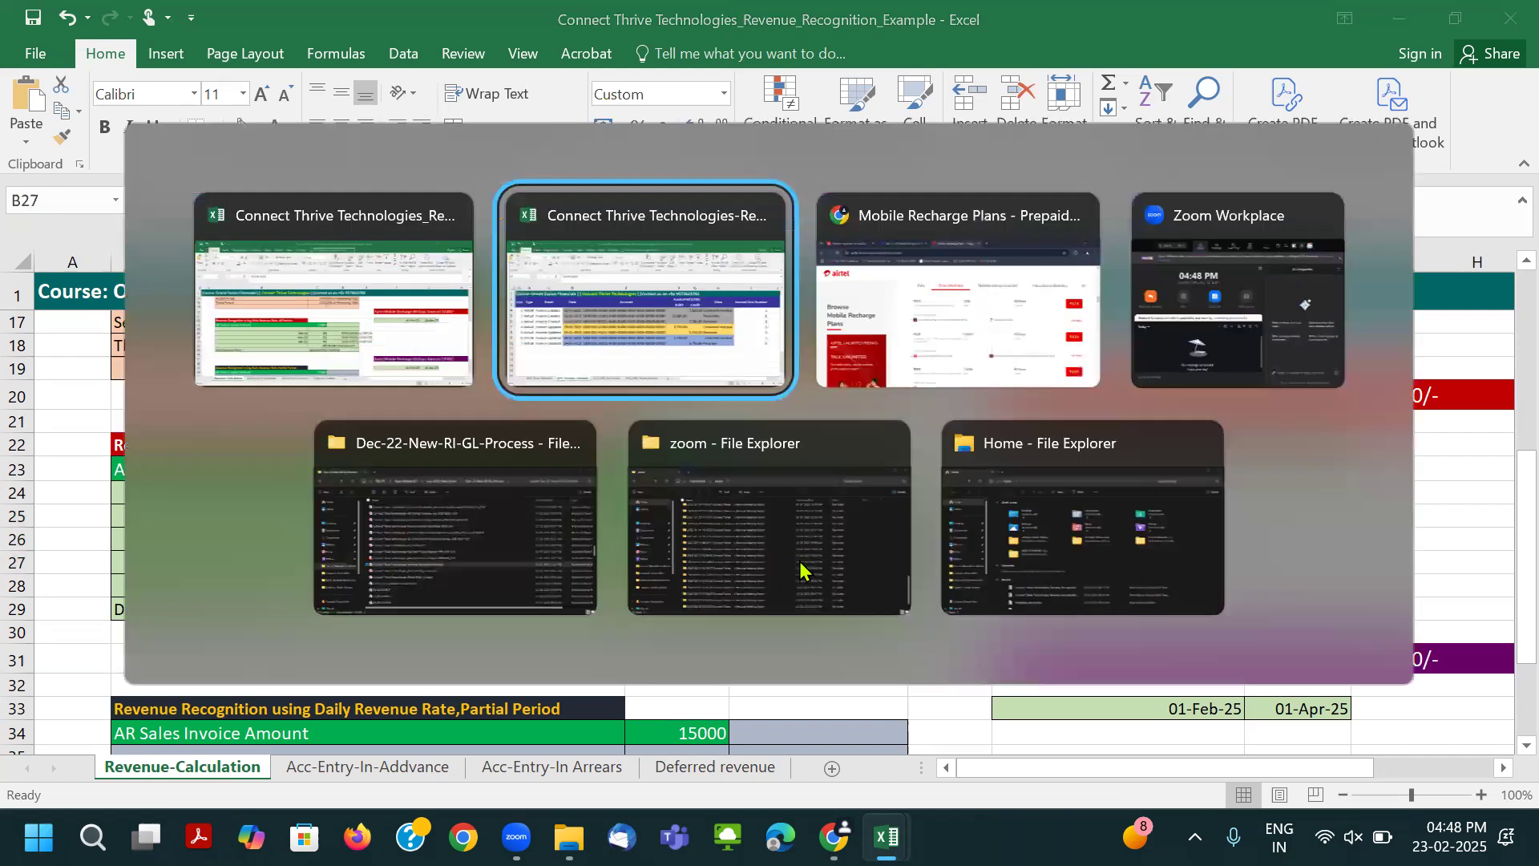
click(561, 767)
click(774, 553)
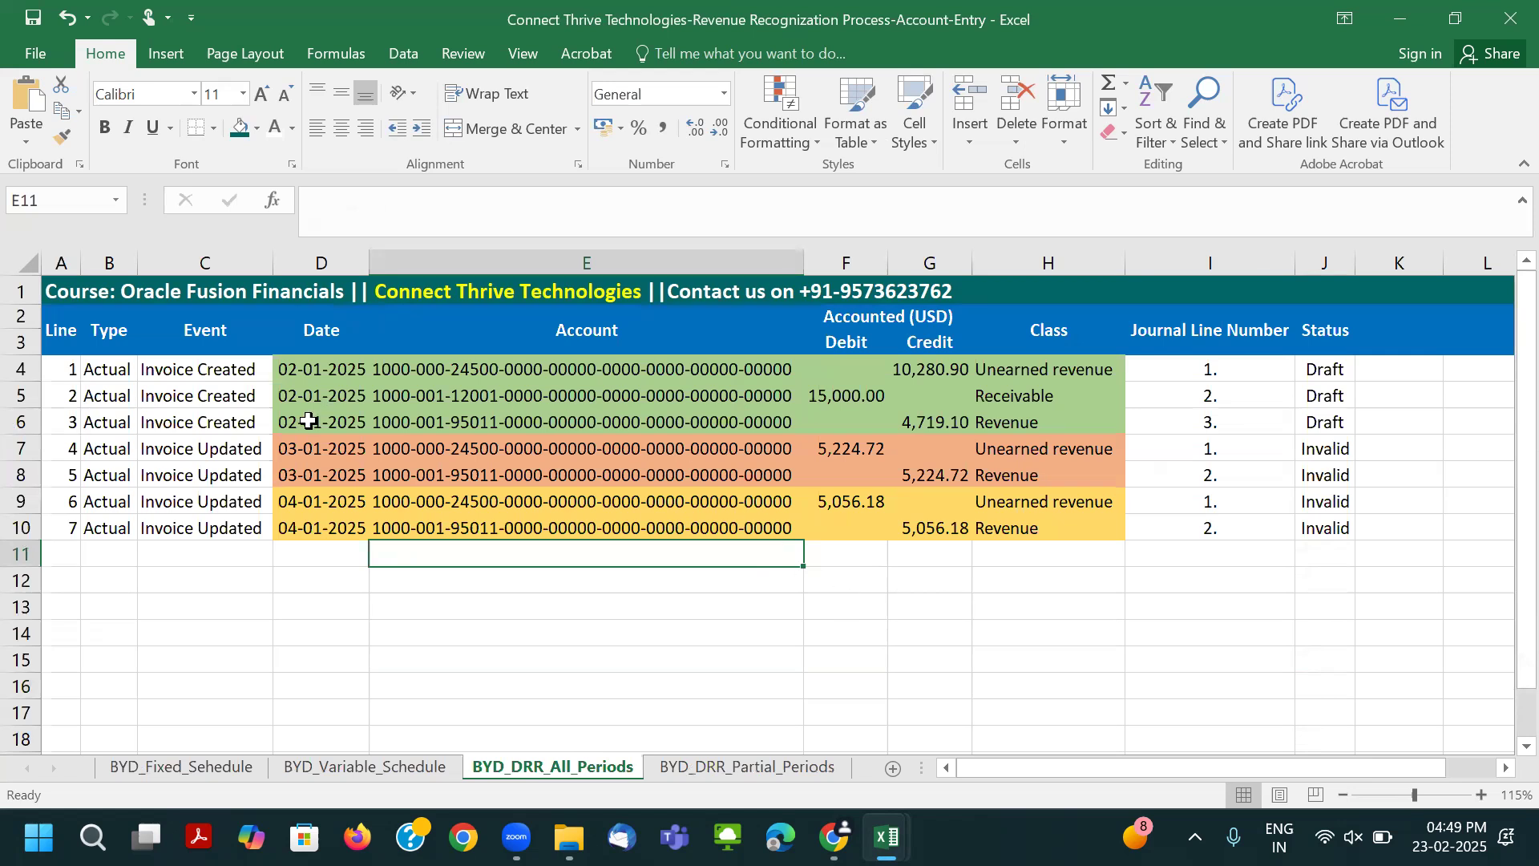
drag(329, 370, 335, 417)
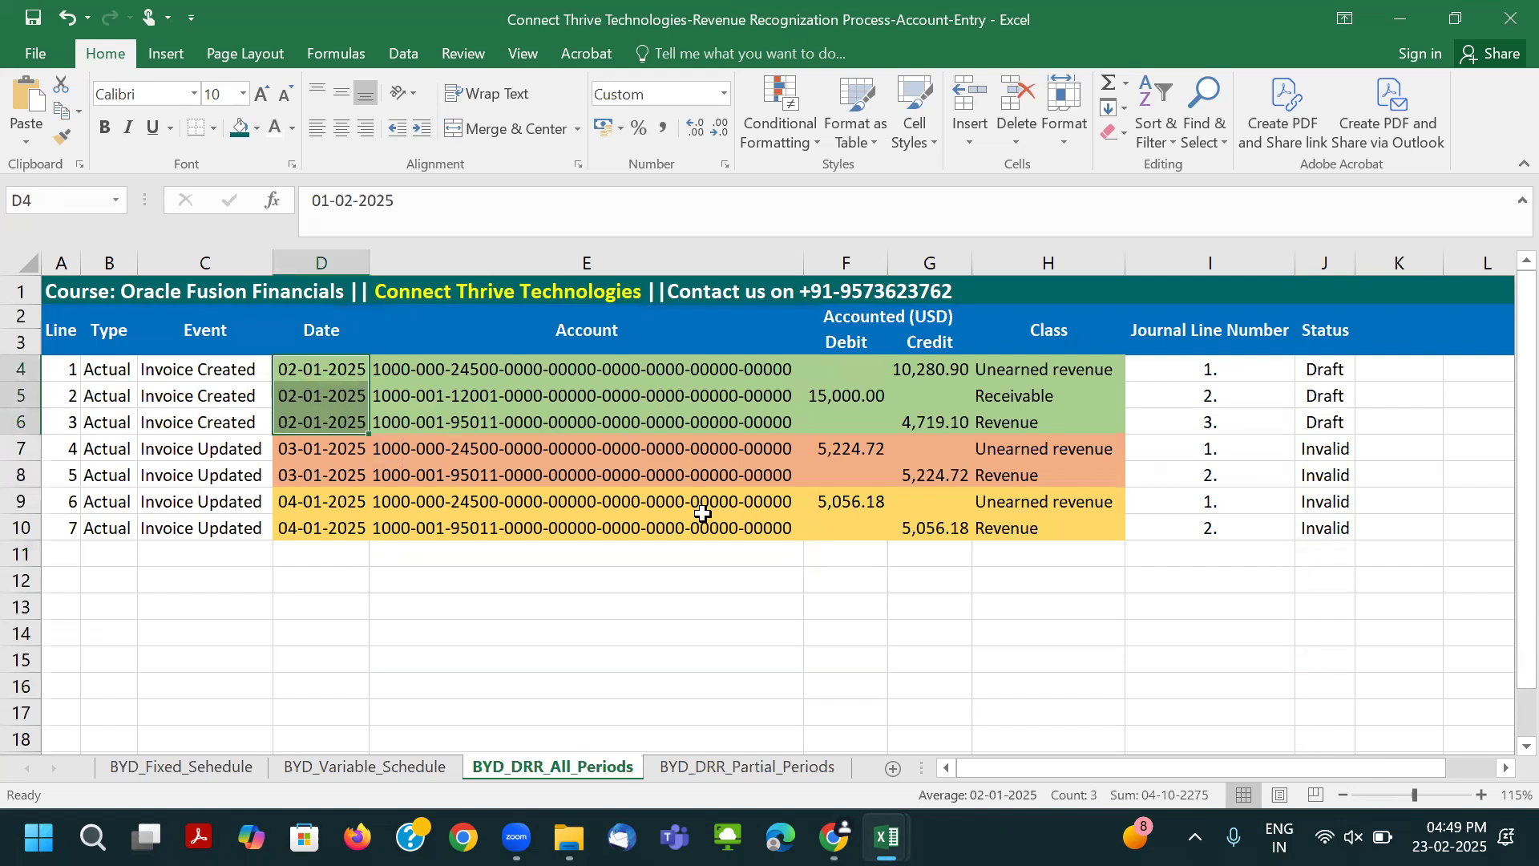
key(alt+Tab)
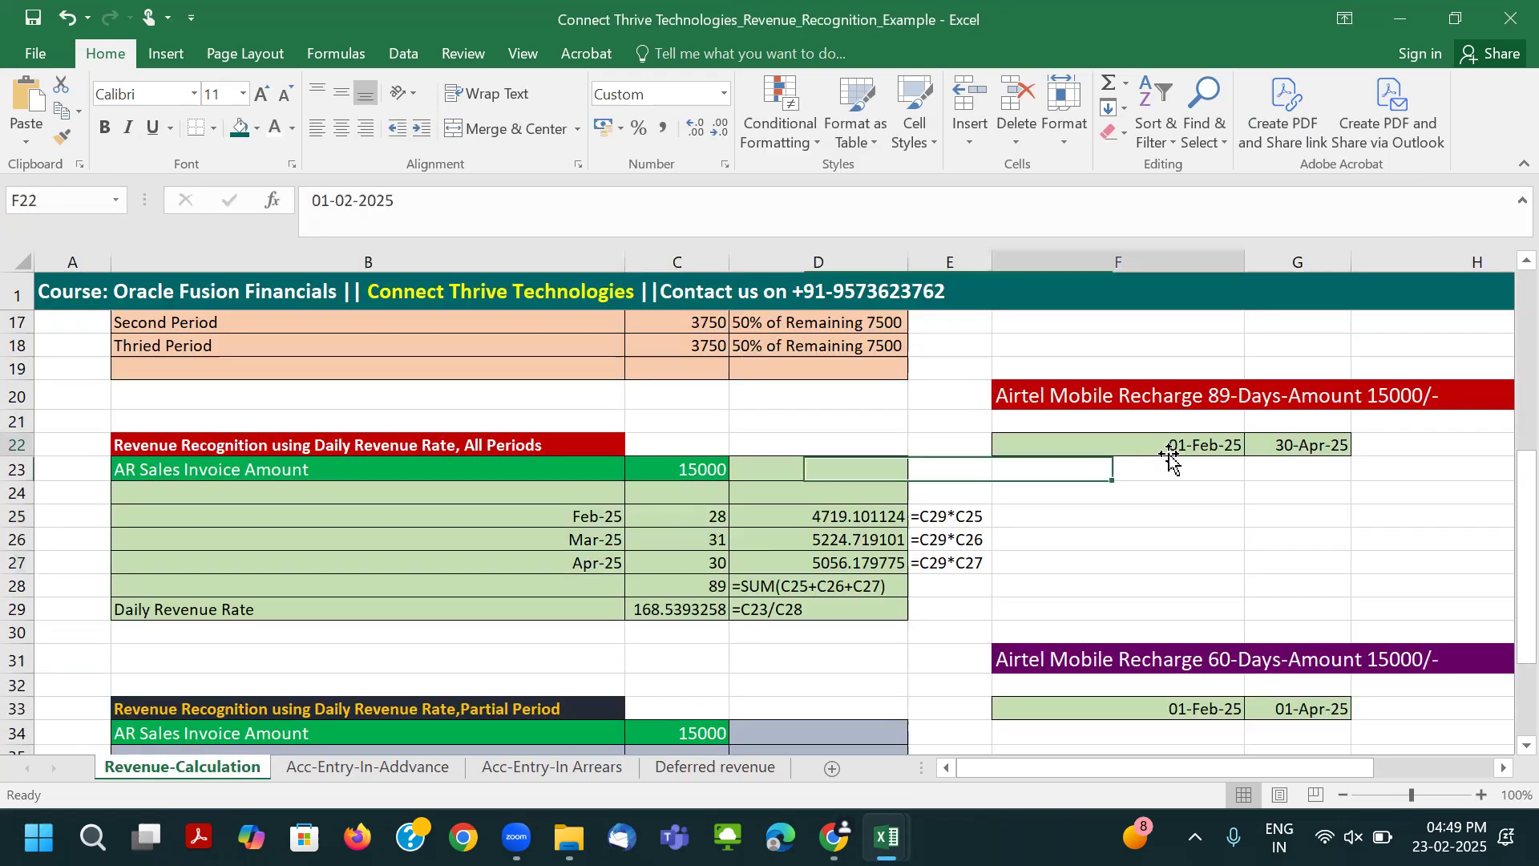
click(574, 542)
click(577, 561)
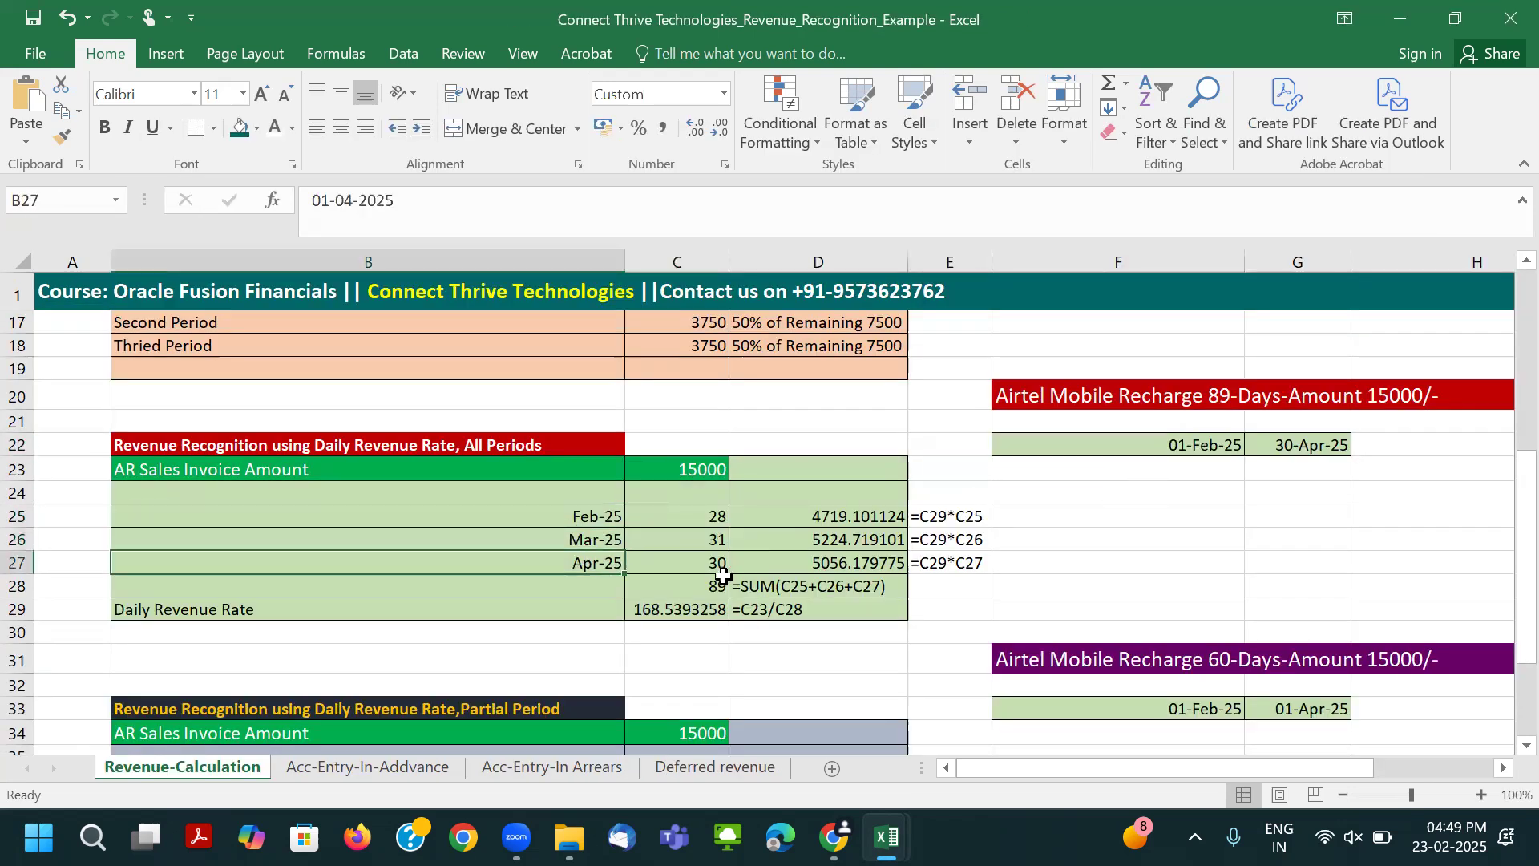
key(alt+Tab)
click(932, 396)
key(alt+Tab)
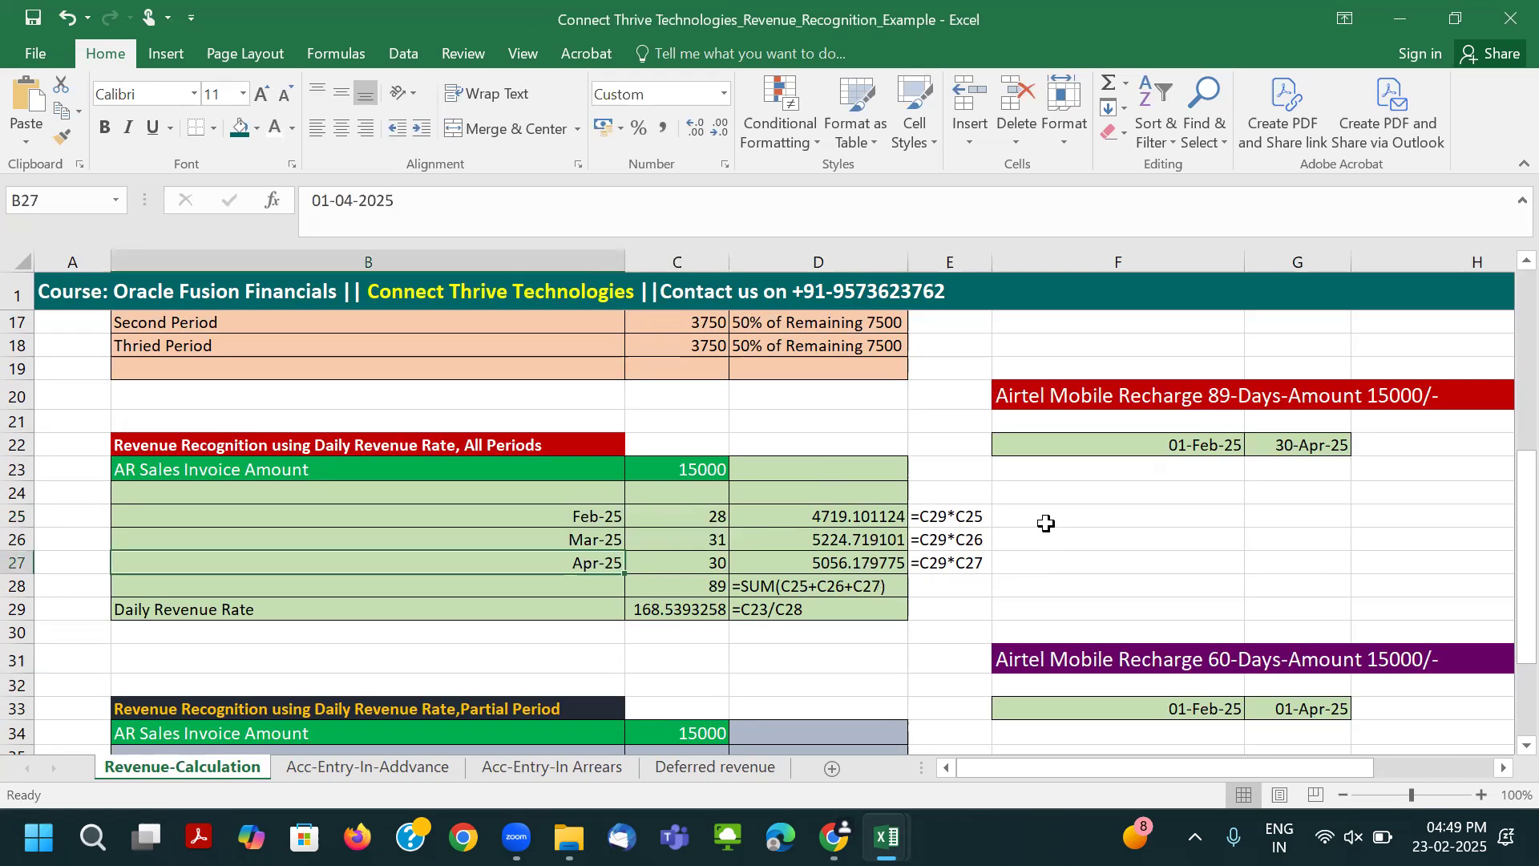
Match the February revenue in D25 with the Invoice Created entry, examining its Revenue, Receivable and Unearned revenue lines.
click(768, 514)
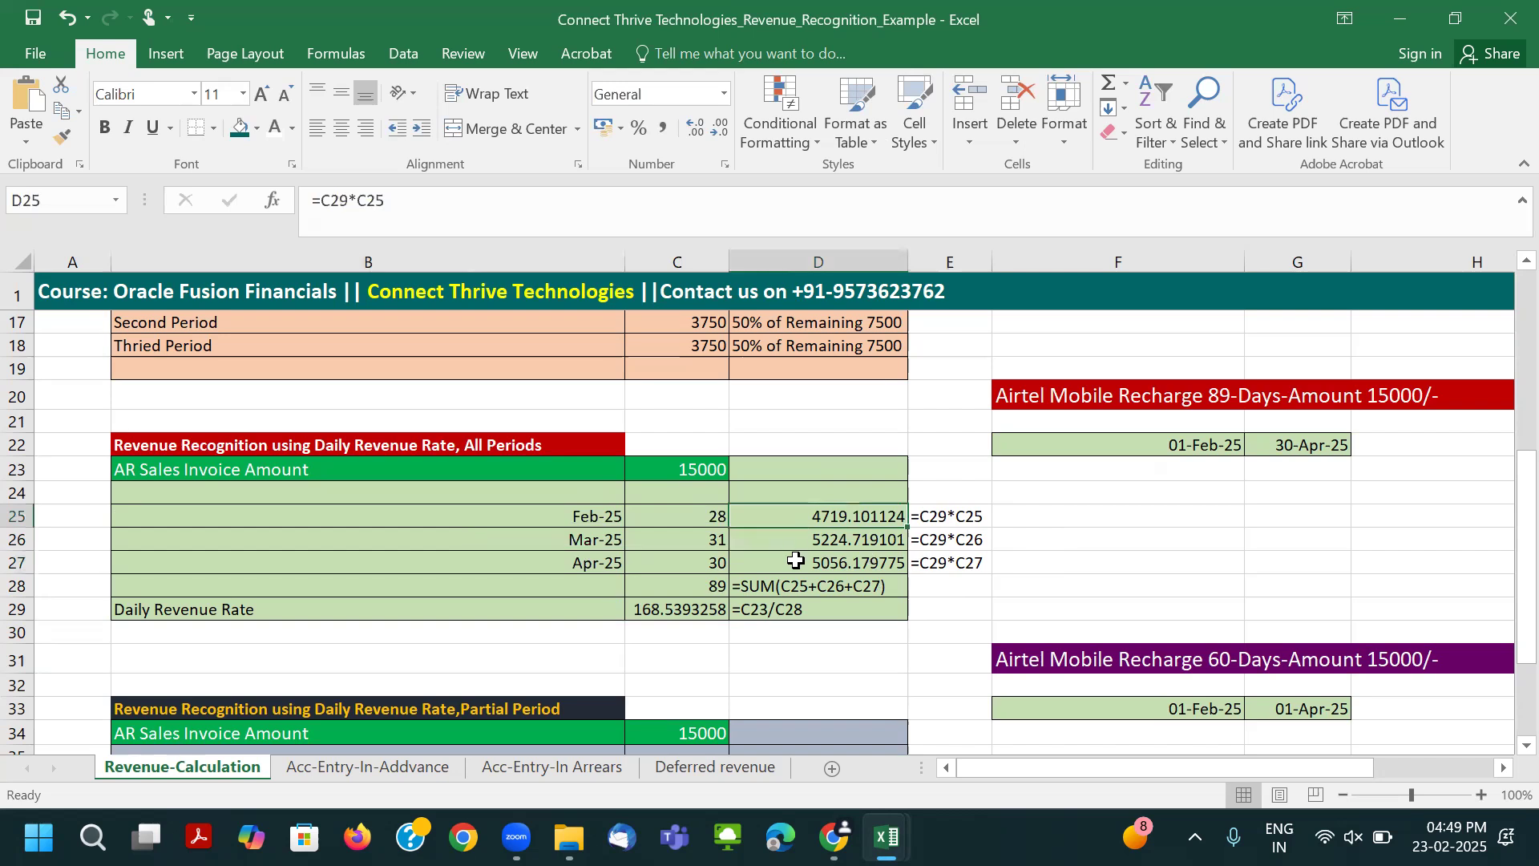
key(alt+Tab)
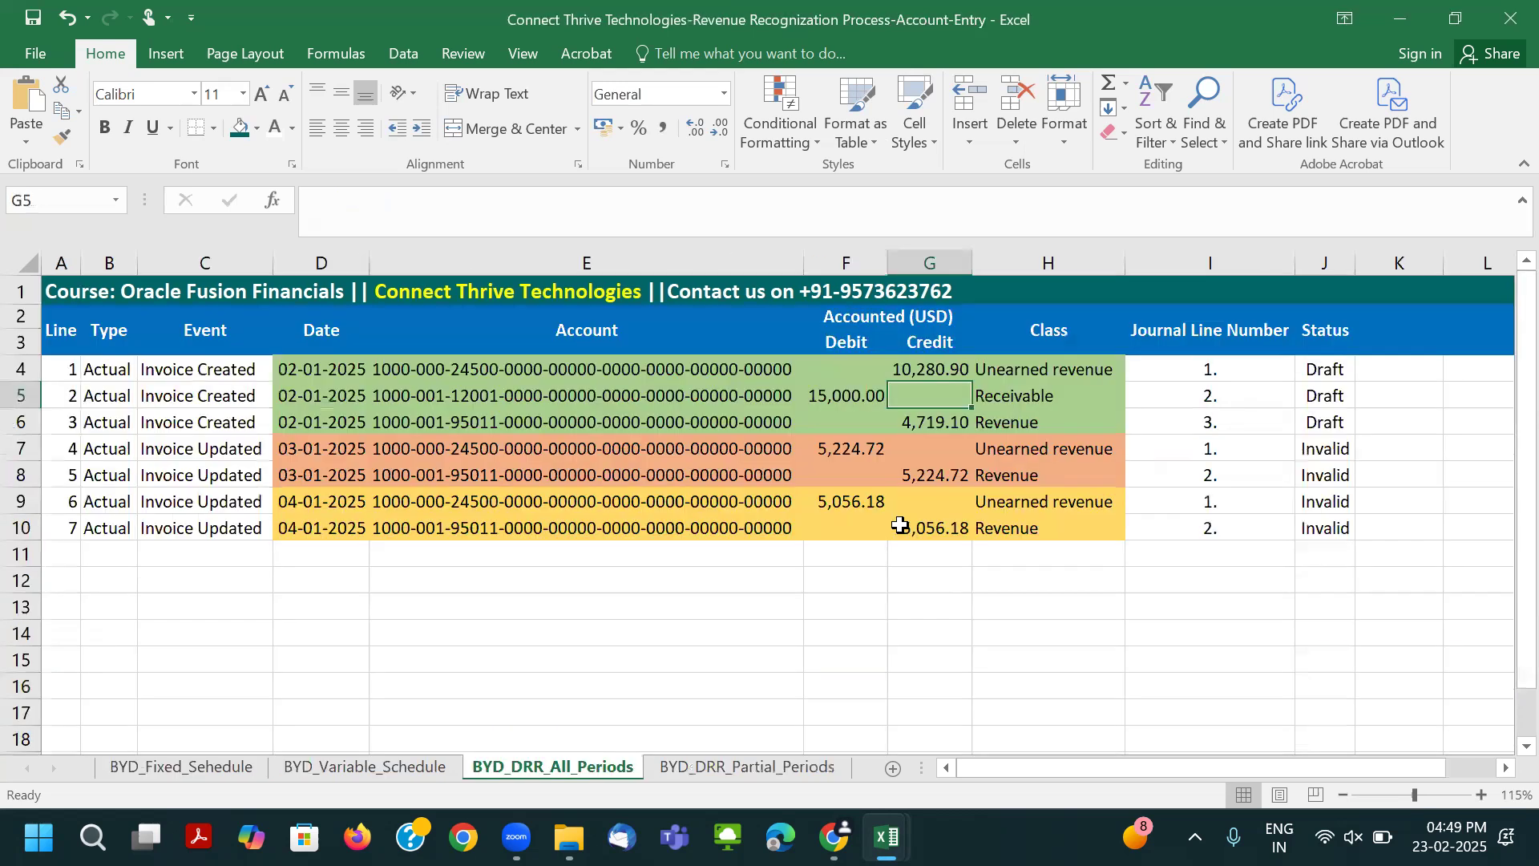
click(924, 425)
click(1014, 422)
click(922, 423)
click(1012, 423)
click(921, 423)
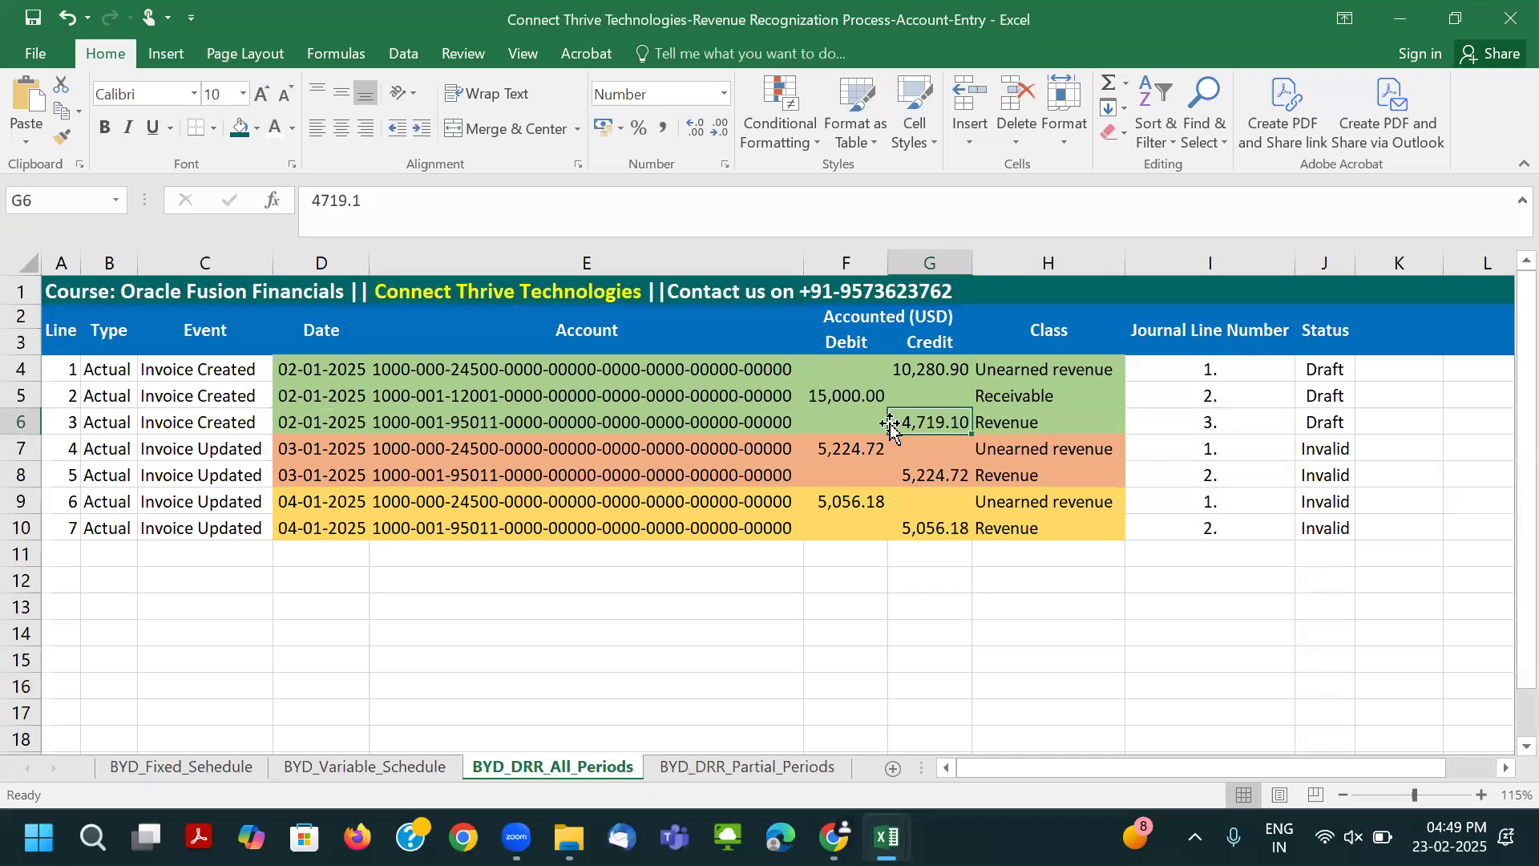
click(819, 399)
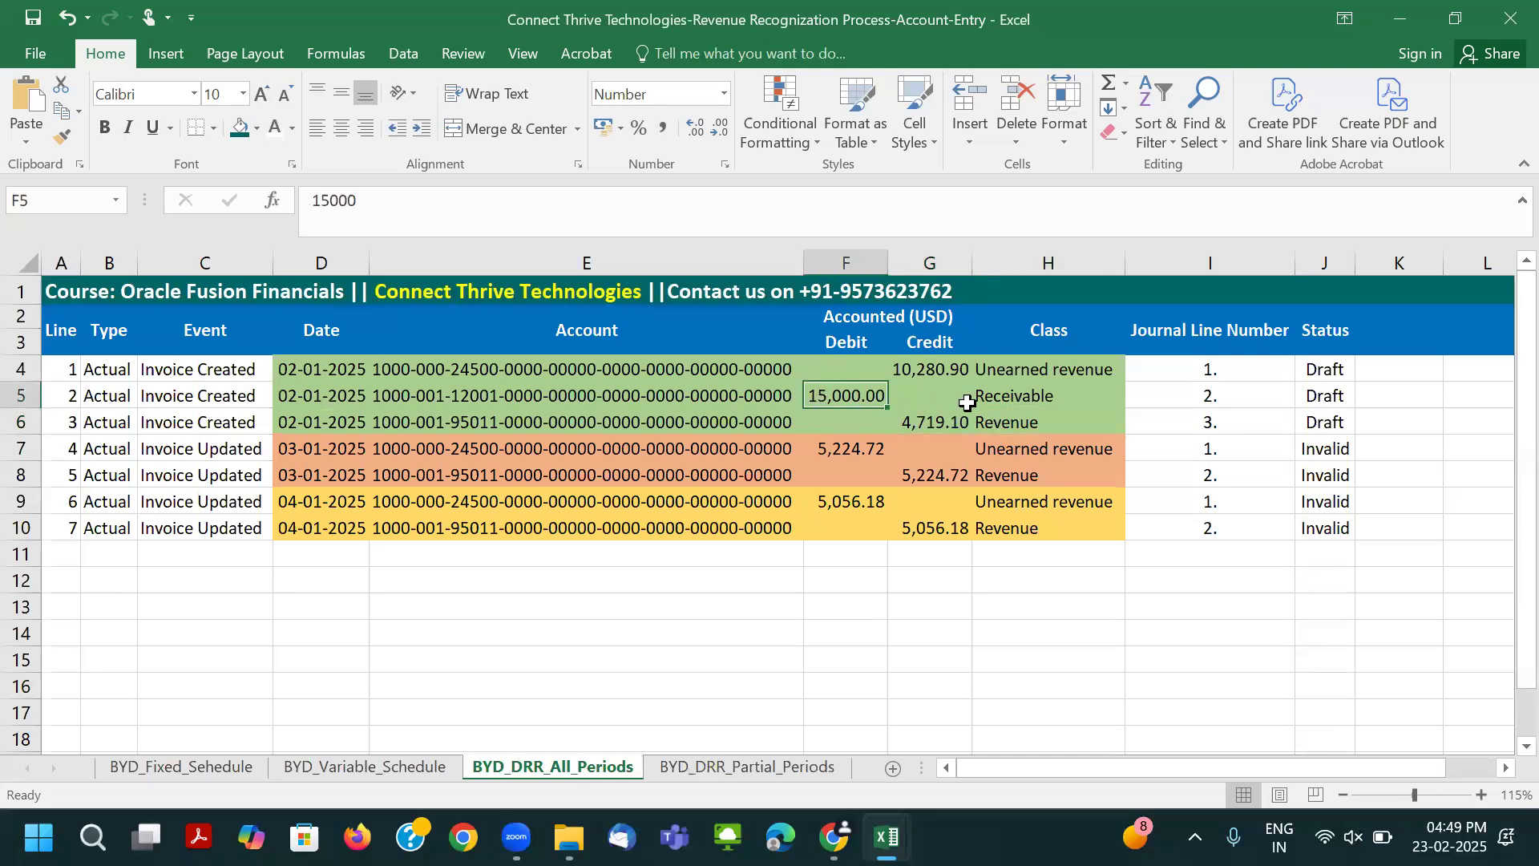
click(1029, 391)
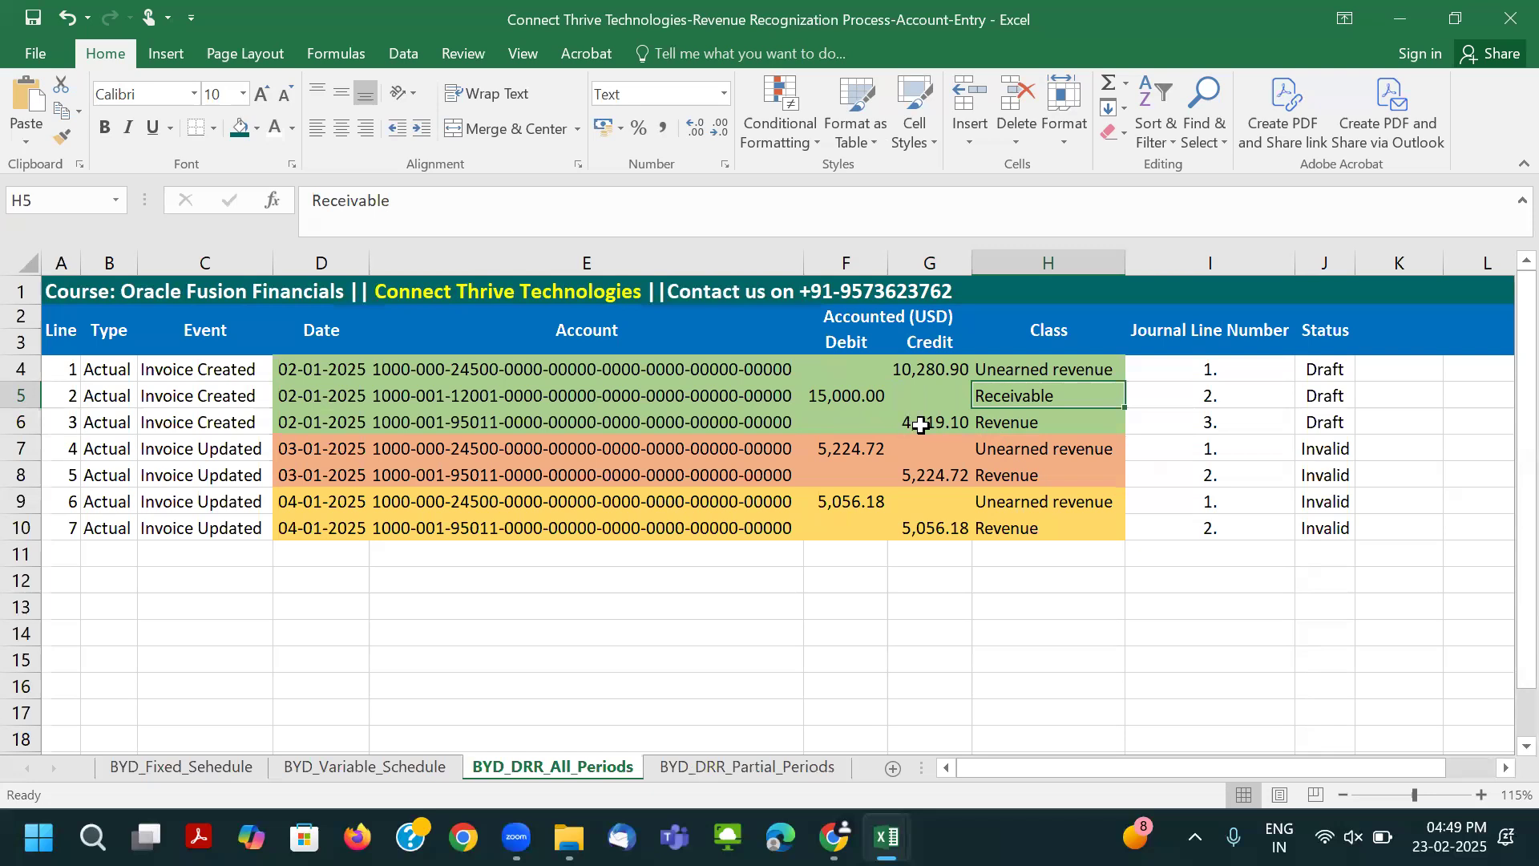
click(920, 425)
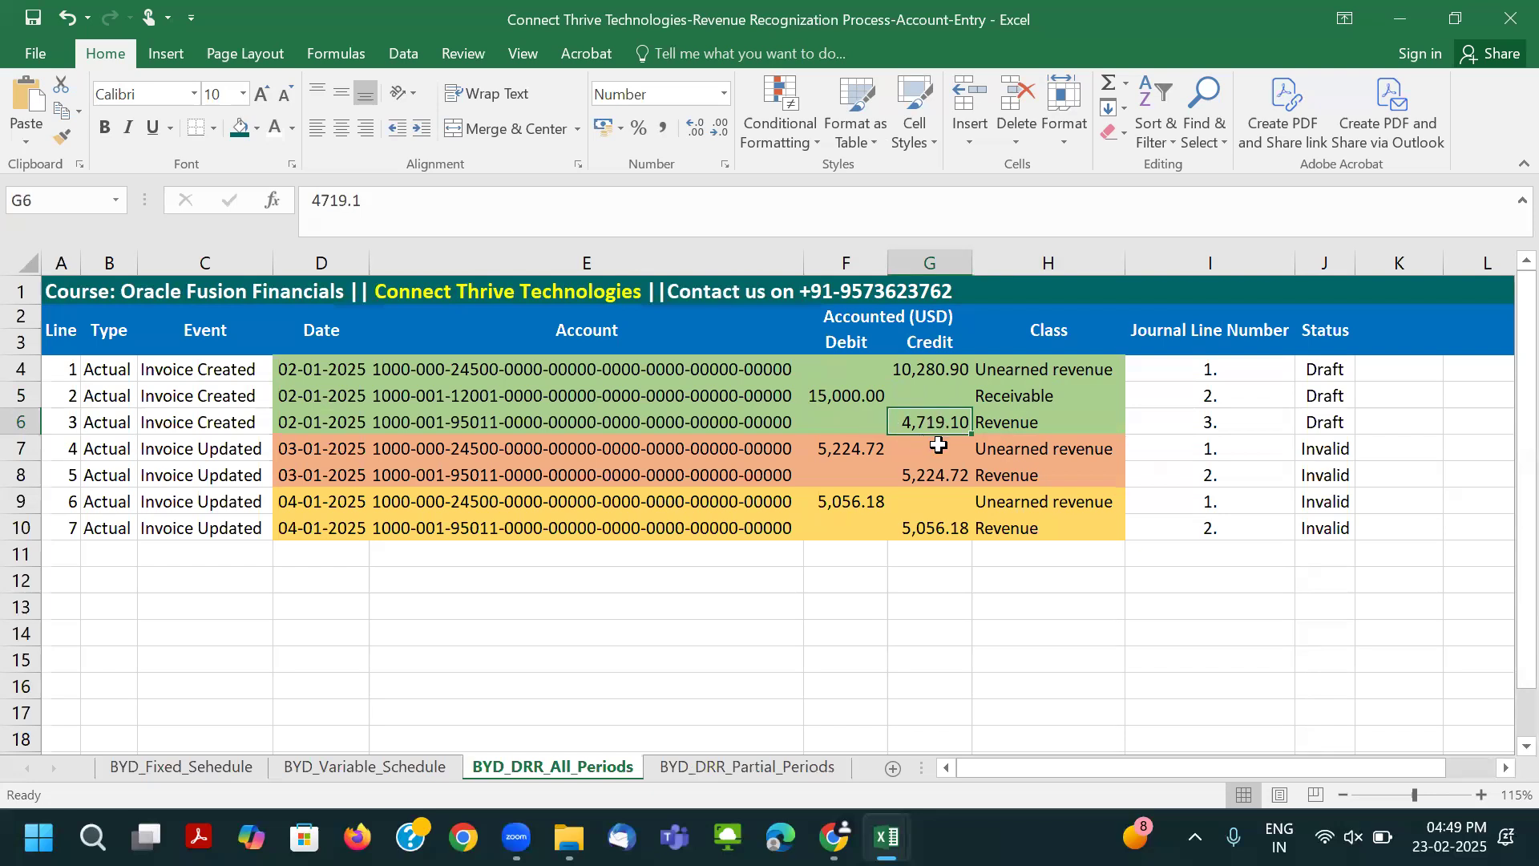
click(941, 371)
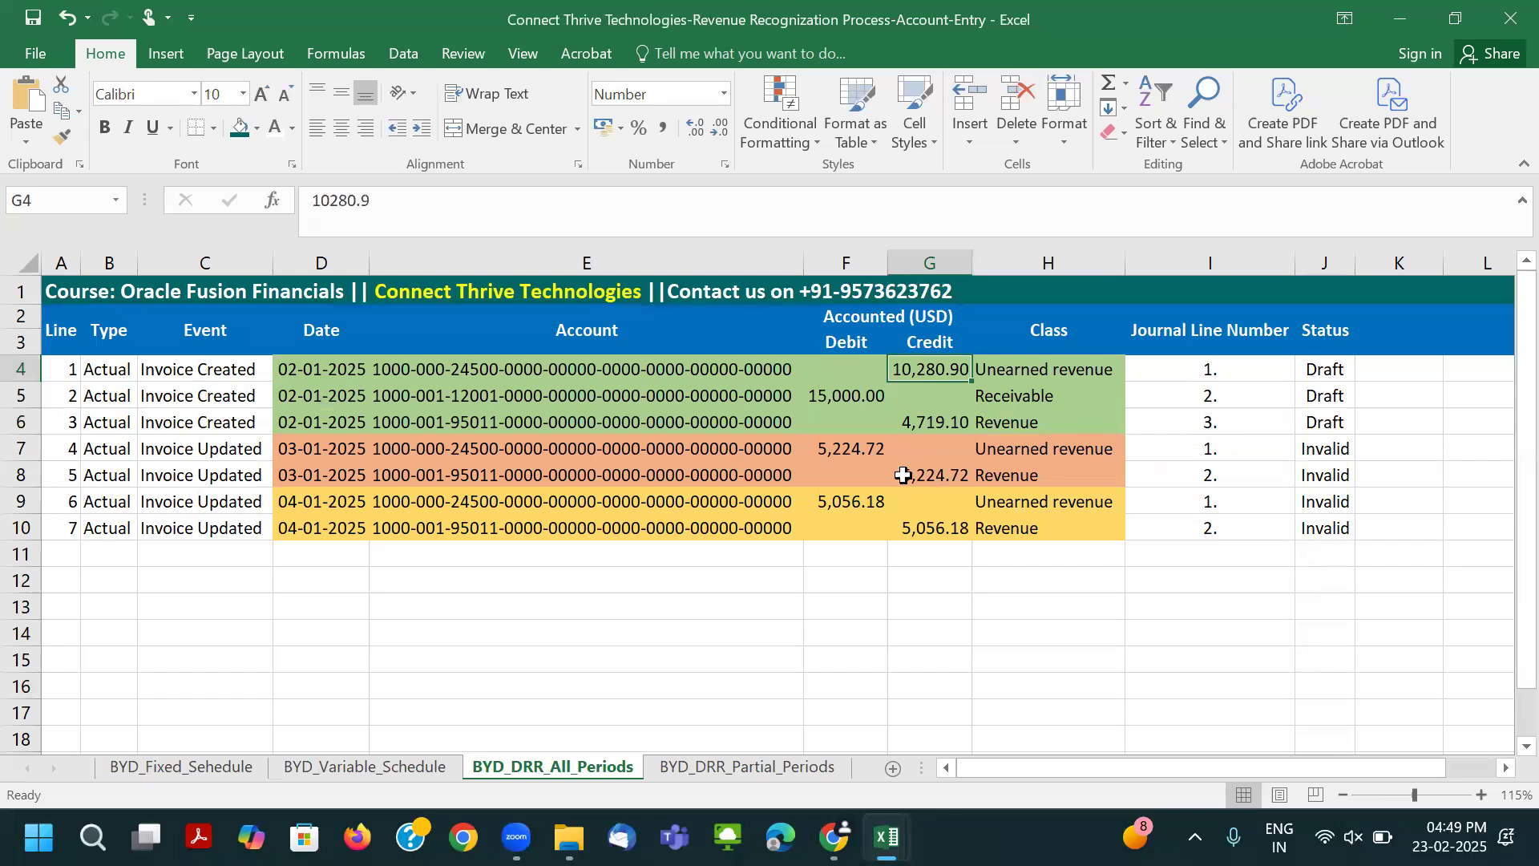
Match the March revenue in D26 with the March entry, examining its Unearned revenue debit and Revenue credit.
key(alt+Tab)
click(651, 548)
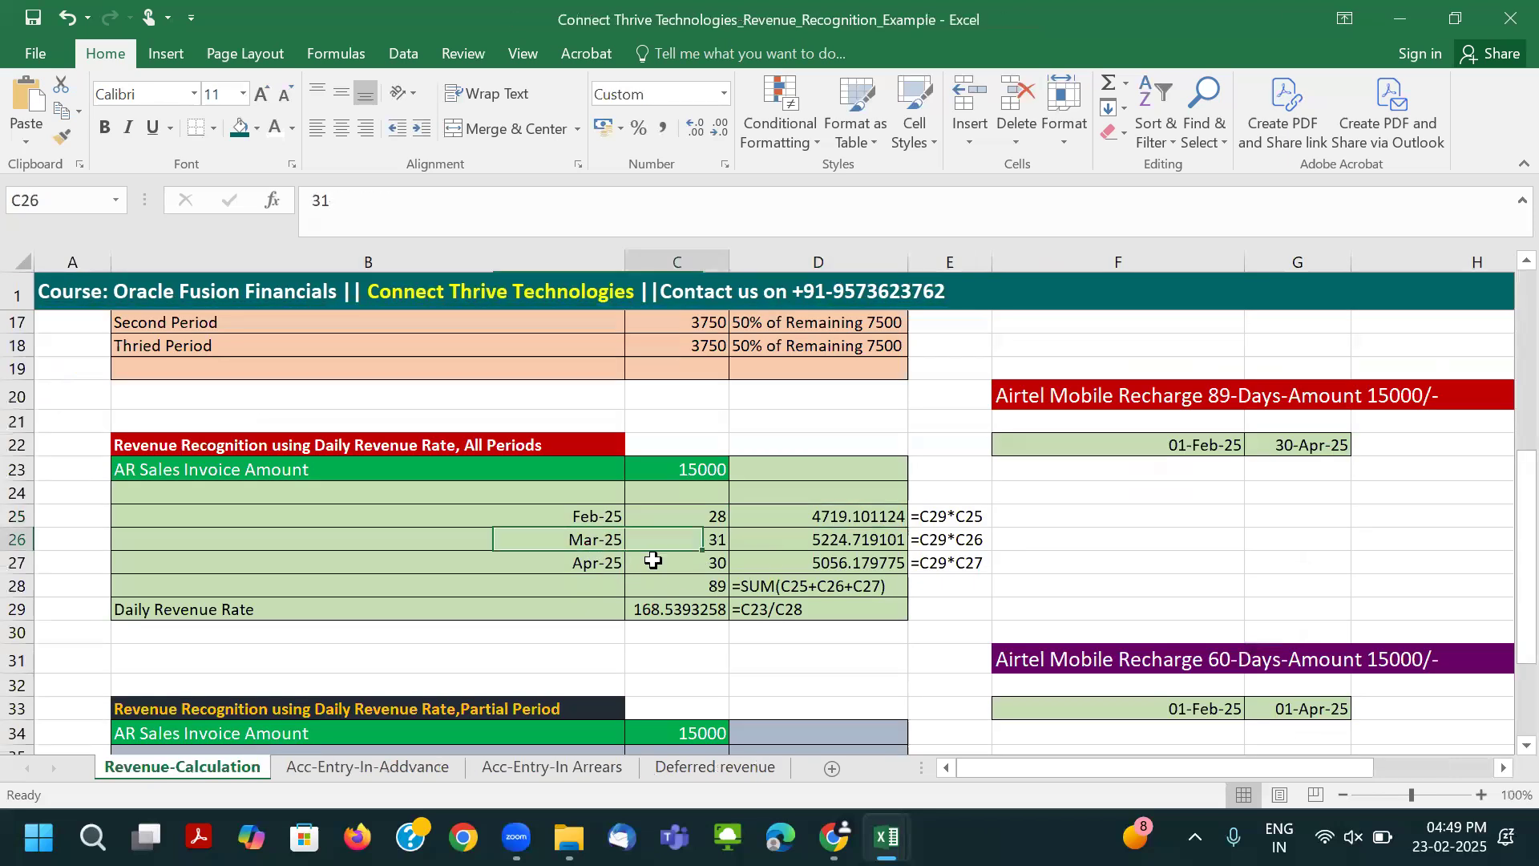
click(799, 542)
key(alt+Tab)
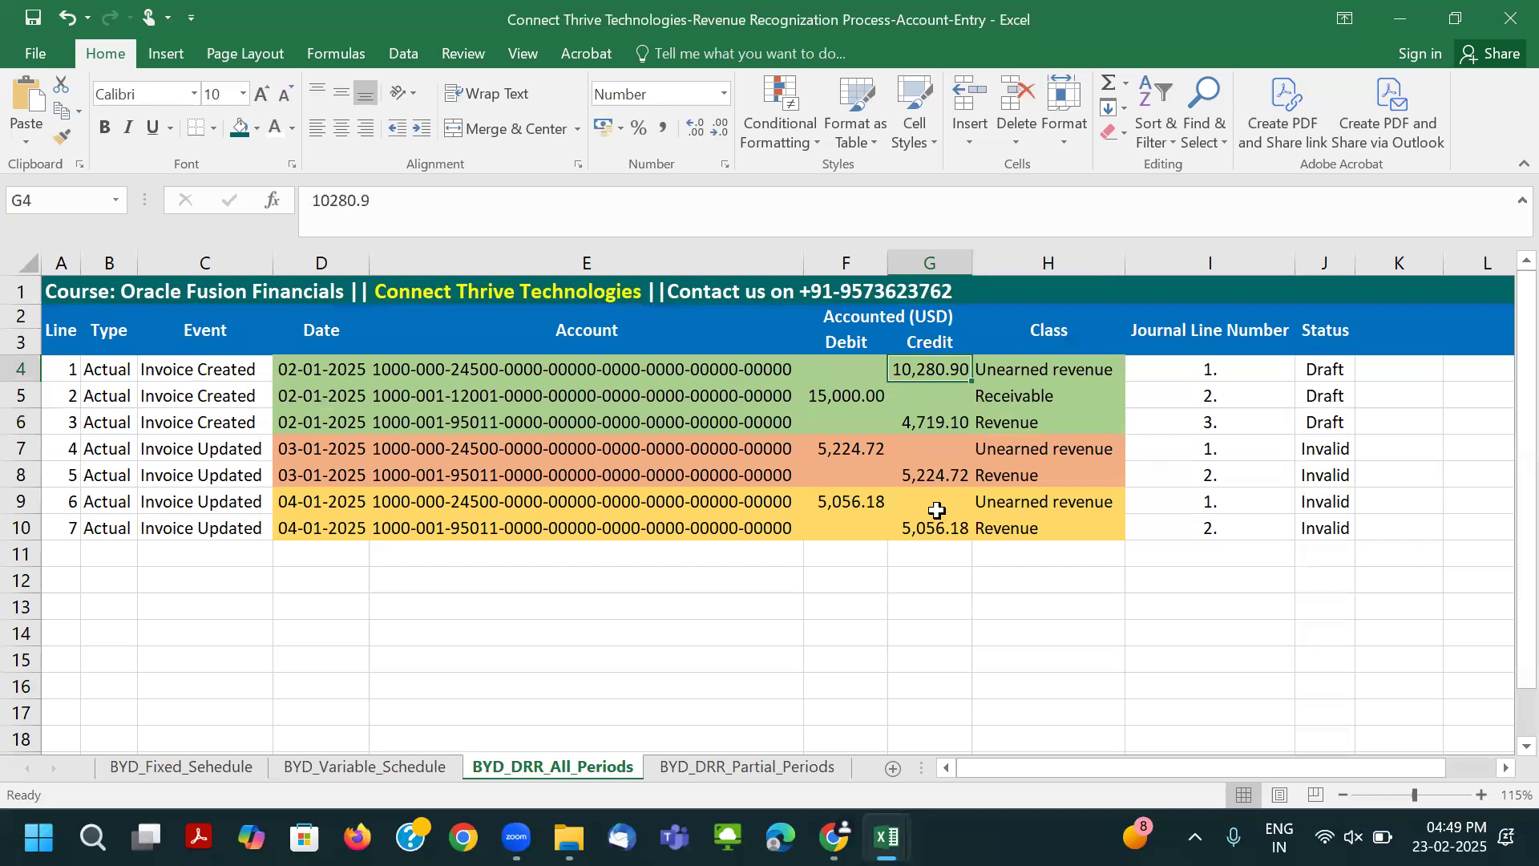
click(851, 449)
key(alt+Tab)
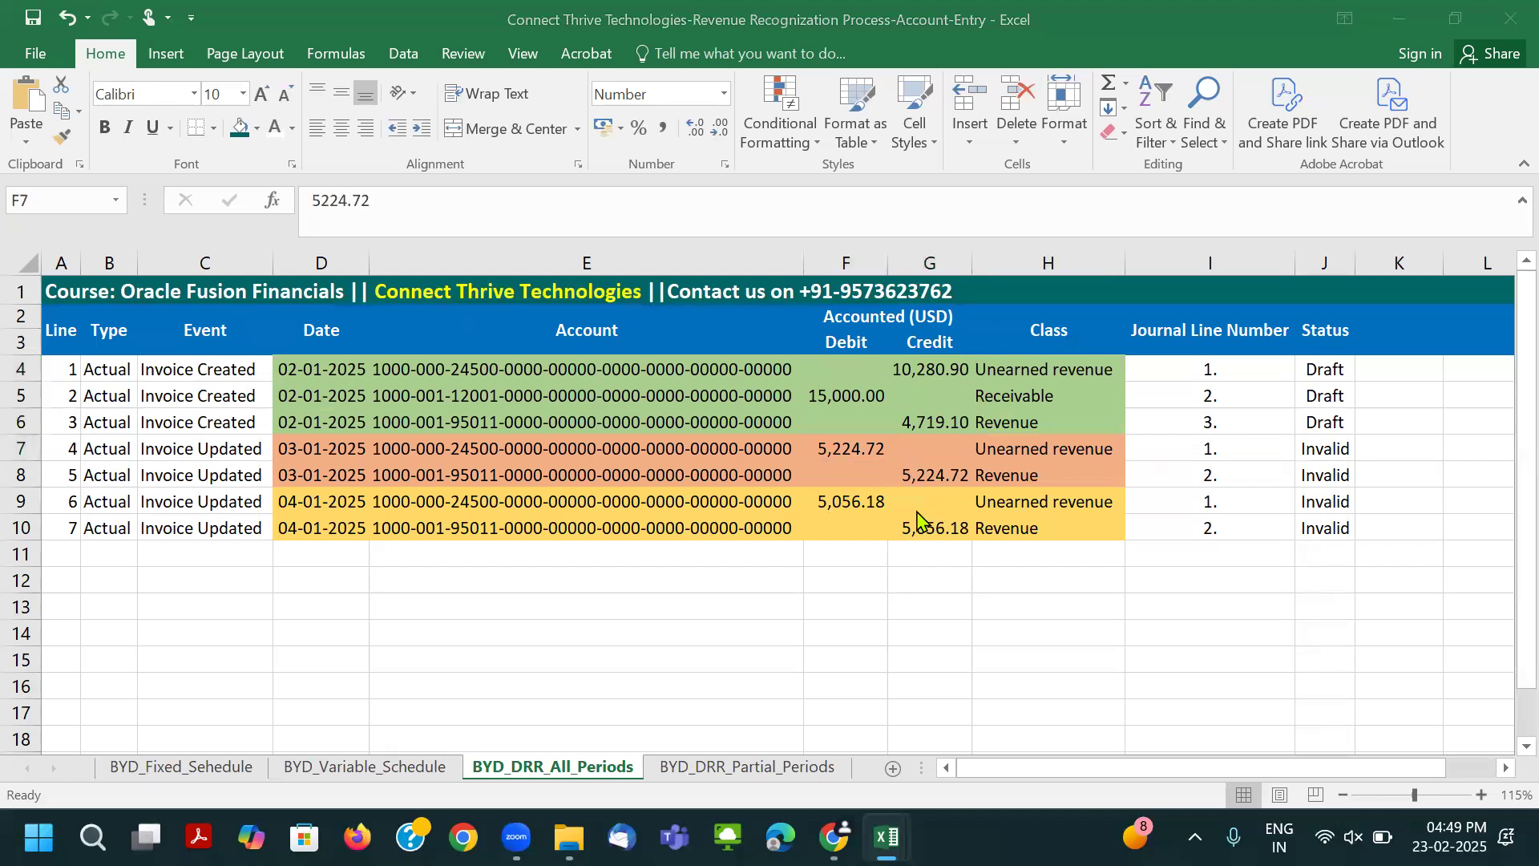
key(alt+Tab)
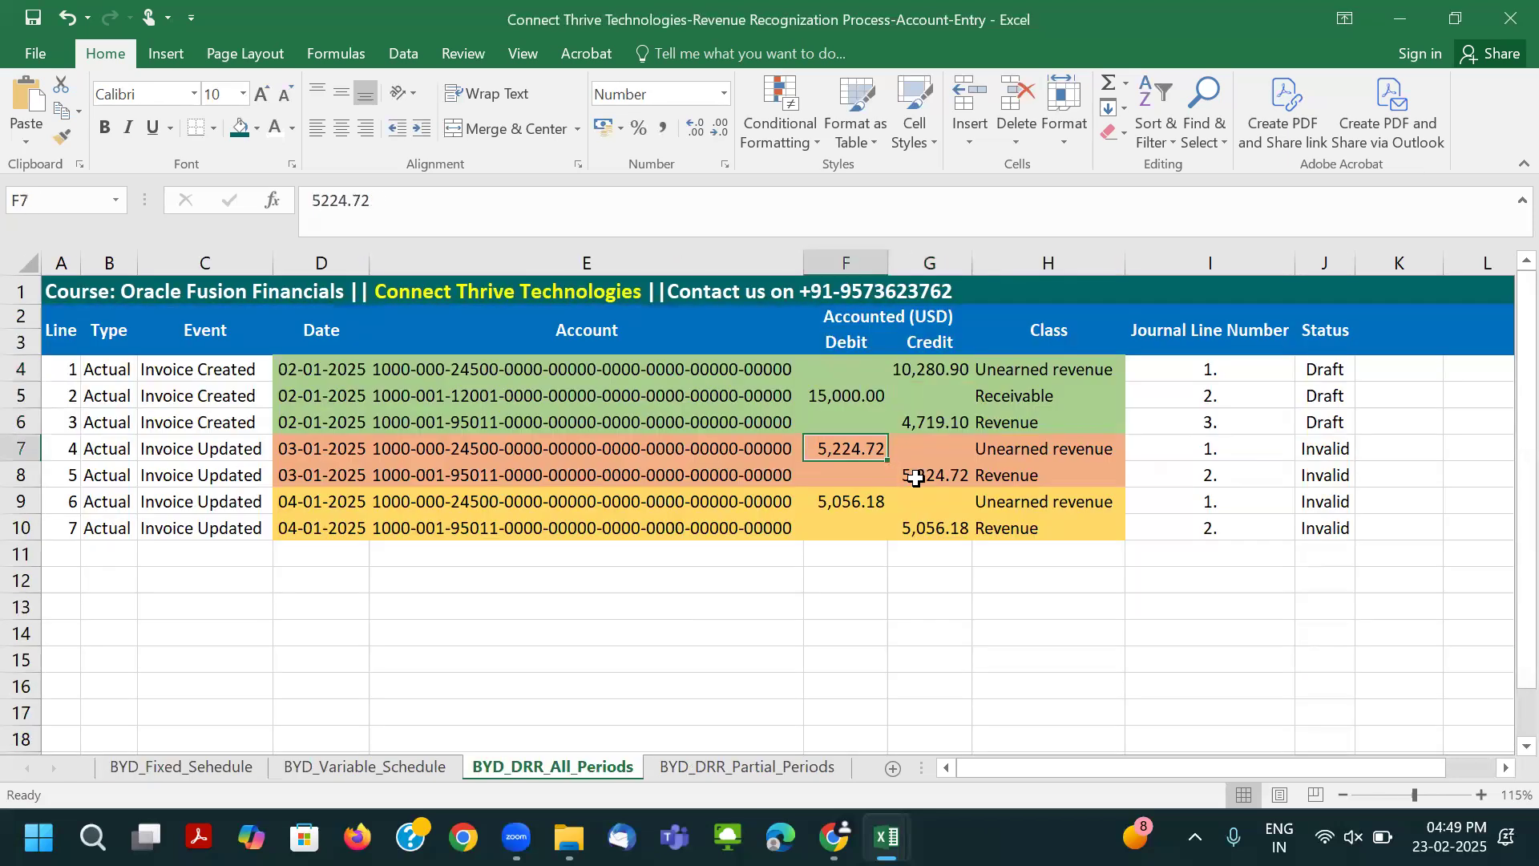
click(915, 477)
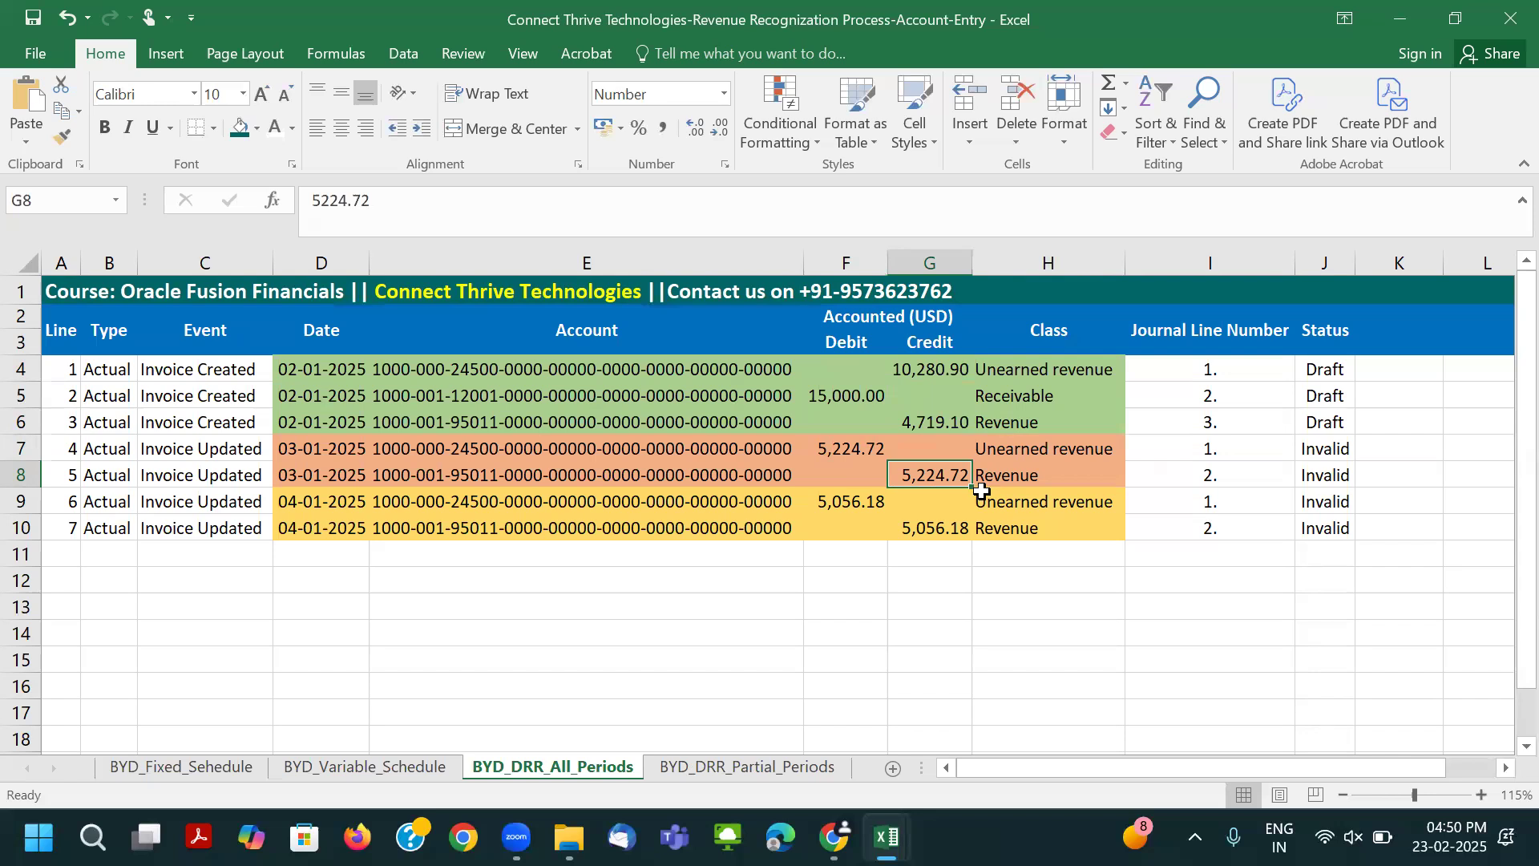
click(869, 455)
click(918, 479)
click(858, 451)
Match the April period and its days with the April entry, examining its Unearned revenue debit and Revenue credit.
key(alt+Tab)
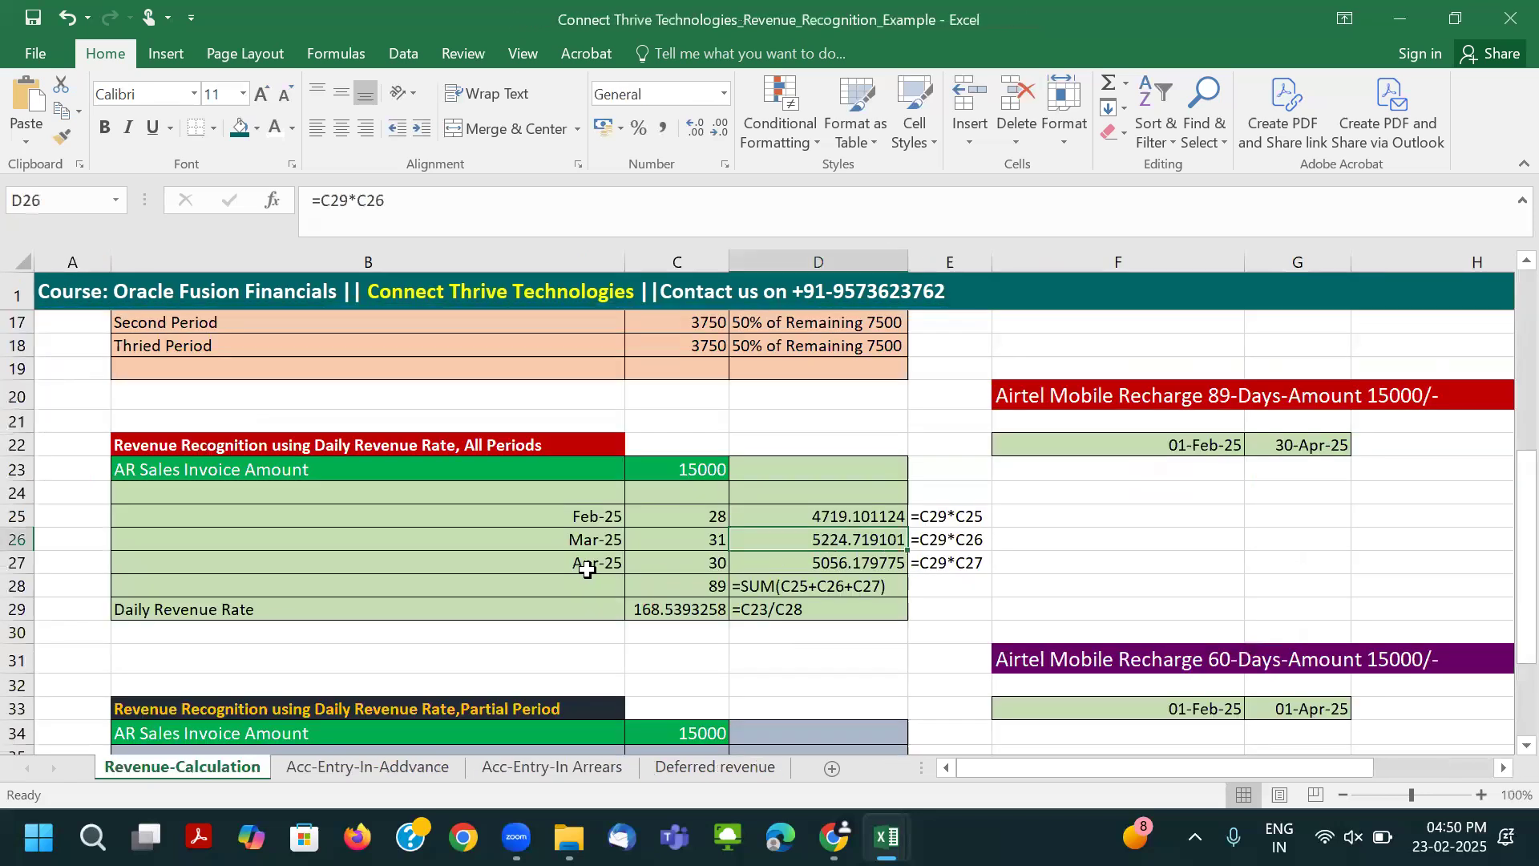
click(593, 563)
click(697, 563)
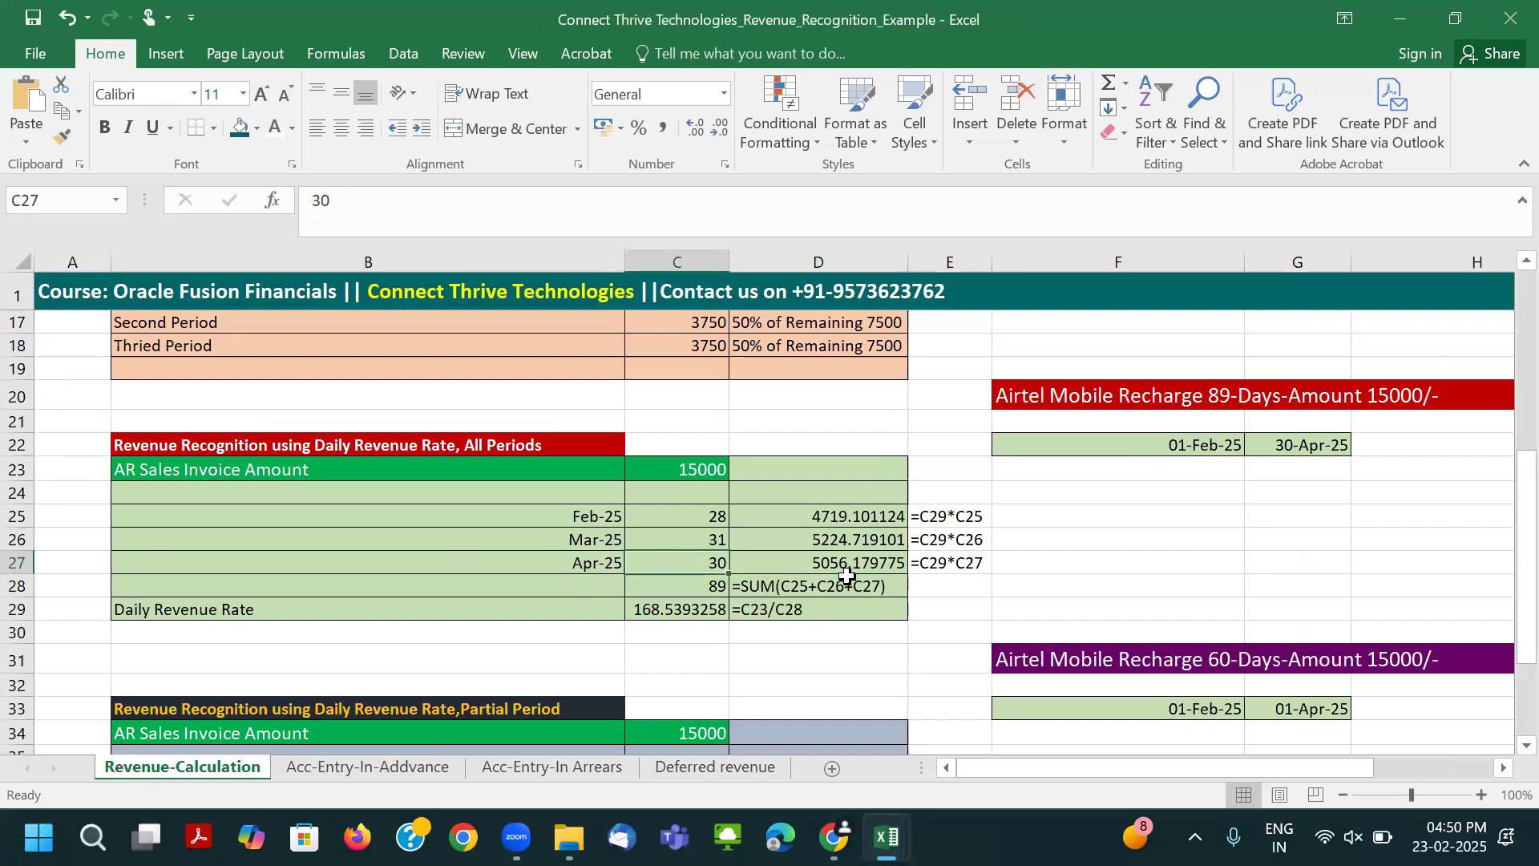
key(alt+Tab)
click(927, 525)
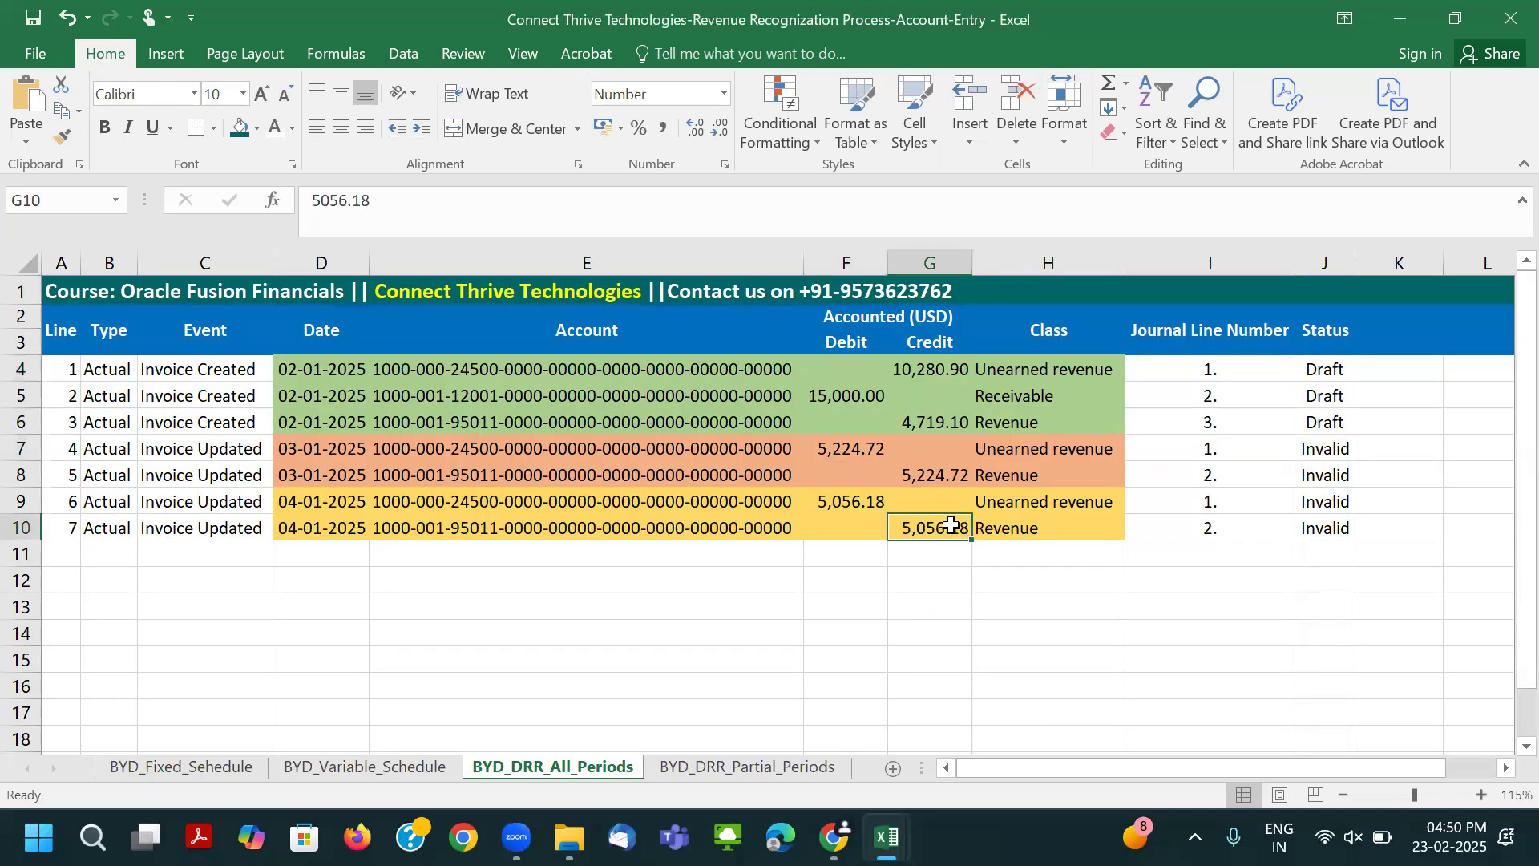
click(856, 505)
click(936, 547)
click(856, 505)
click(932, 527)
Review the February, March and April dates of the three accounting entries against the calculation periods.
key(alt+Tab)
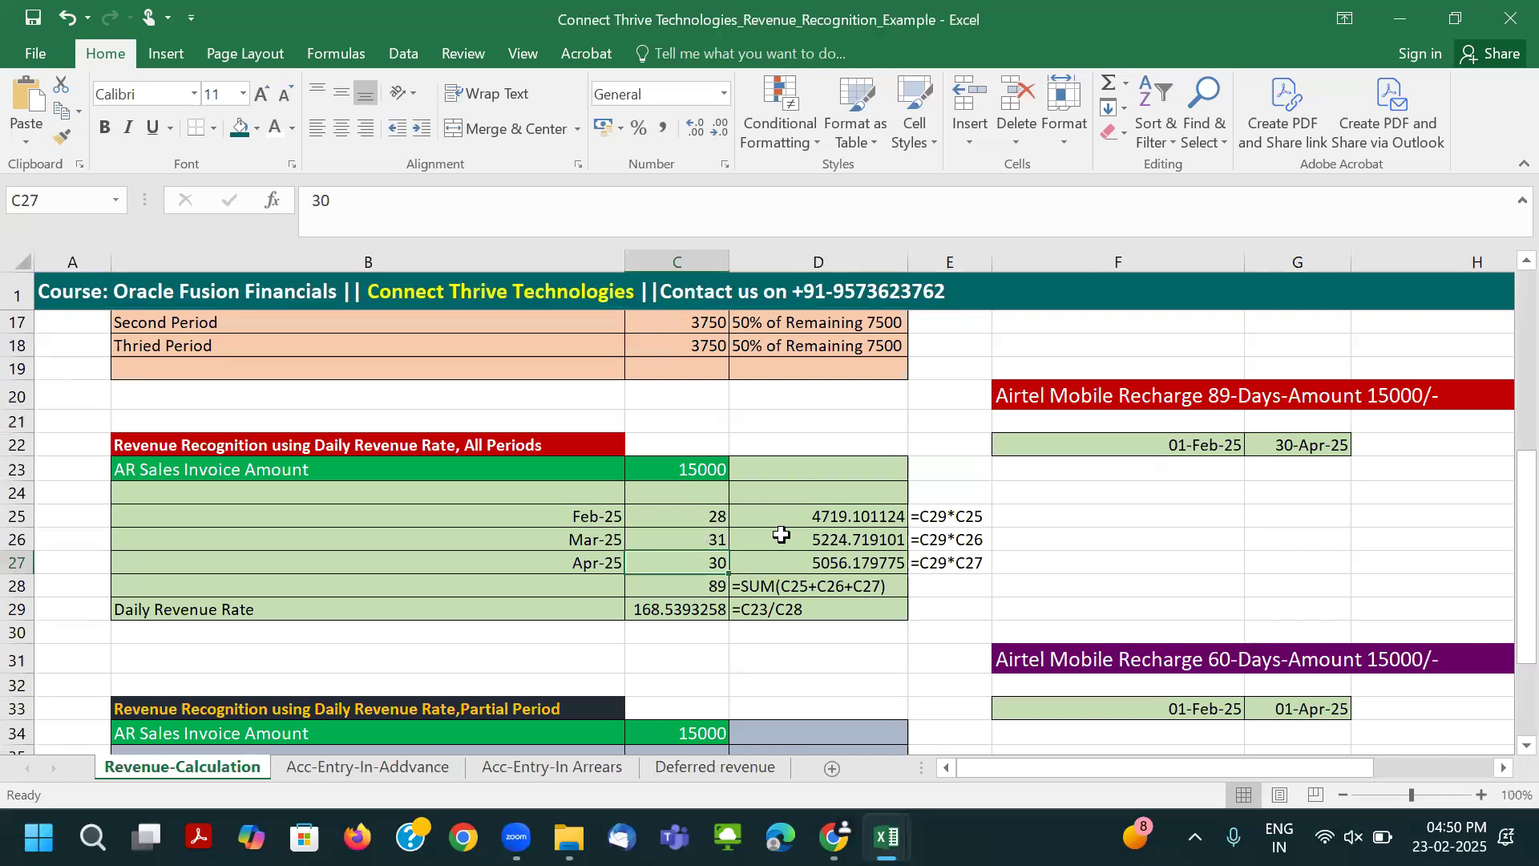
key(alt+Tab)
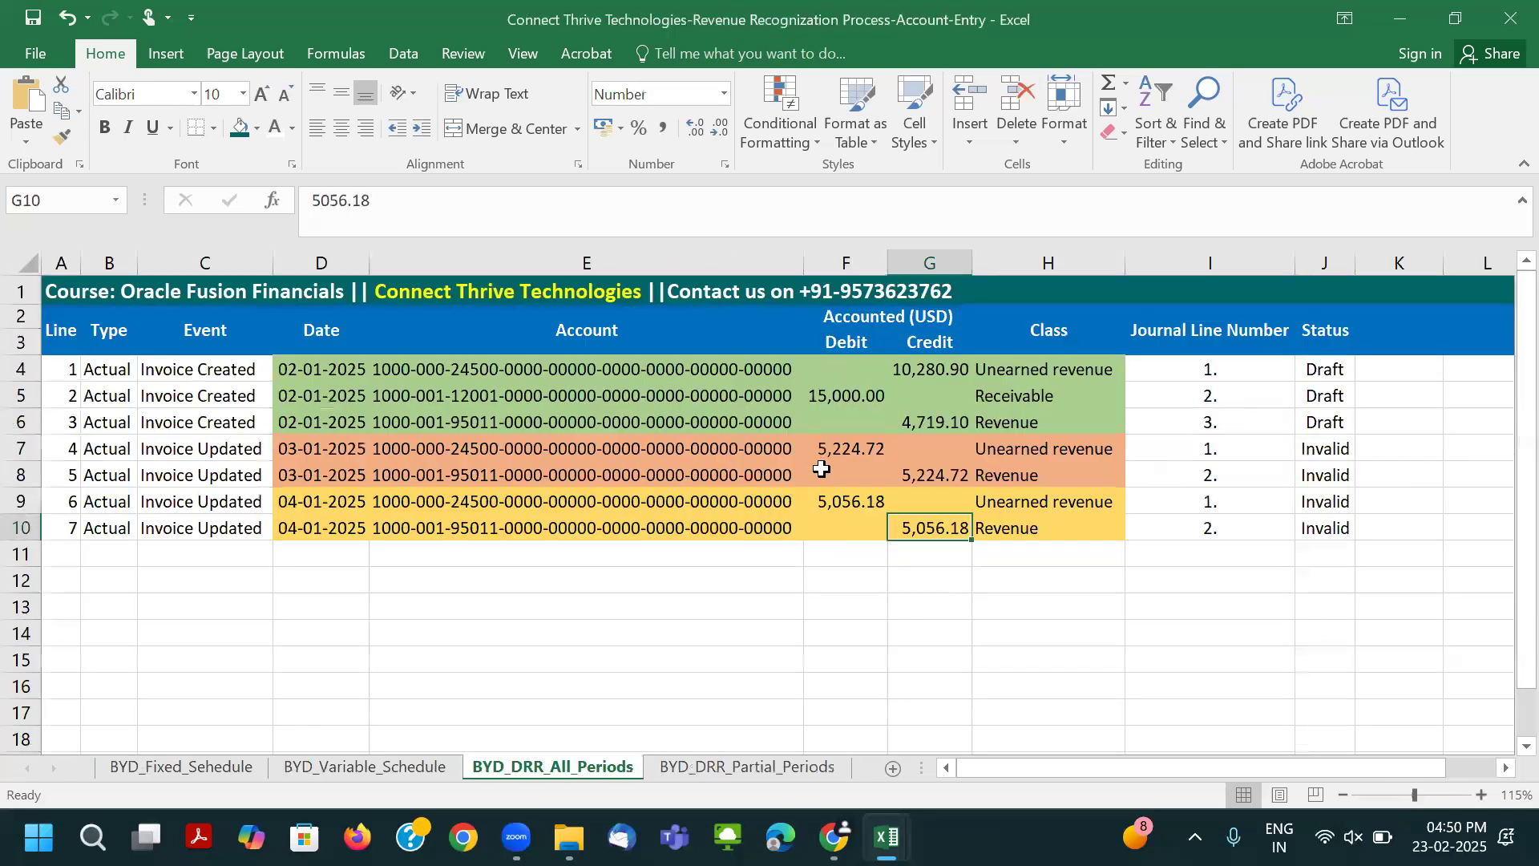
click(318, 382)
click(325, 450)
click(321, 505)
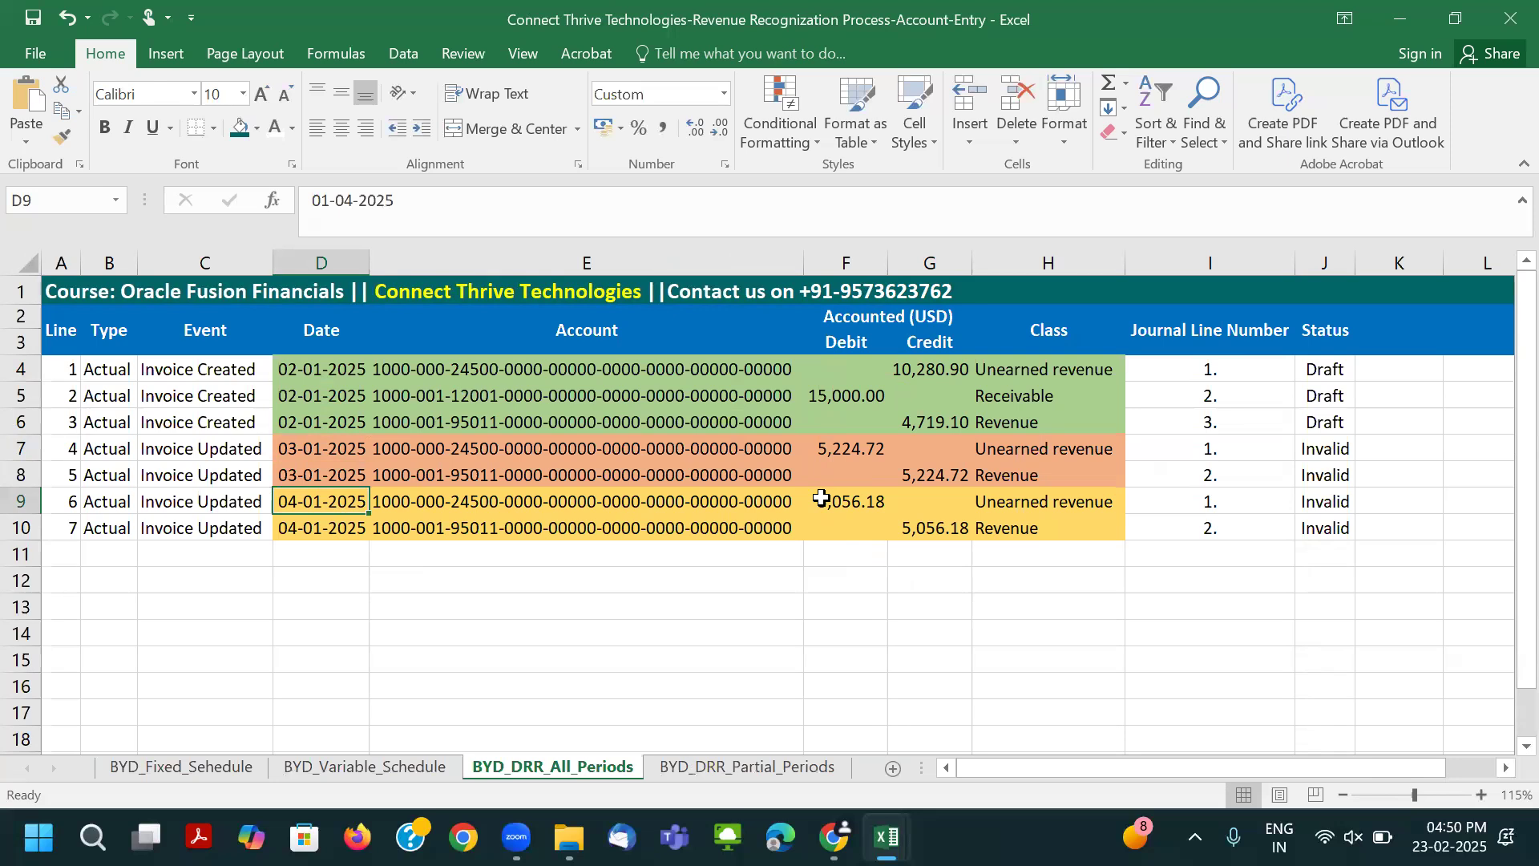
Clear the Status values in J4 to J10 of the BYD_DRR_All_Periods sheet.
drag(1341, 366, 1322, 550)
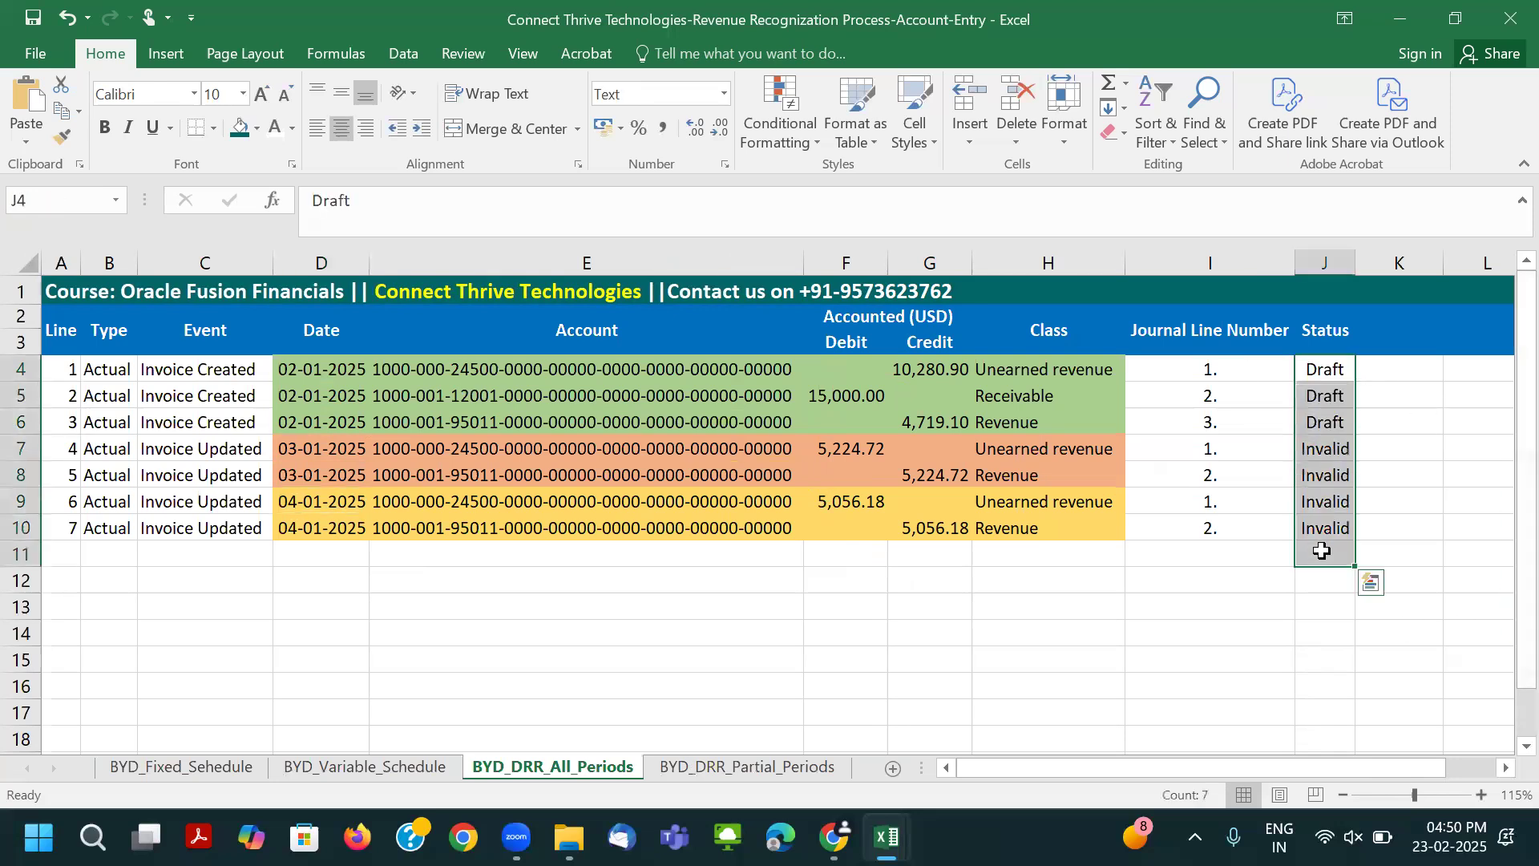
key(Delete)
key(ctrl+Home)
click(1322, 551)
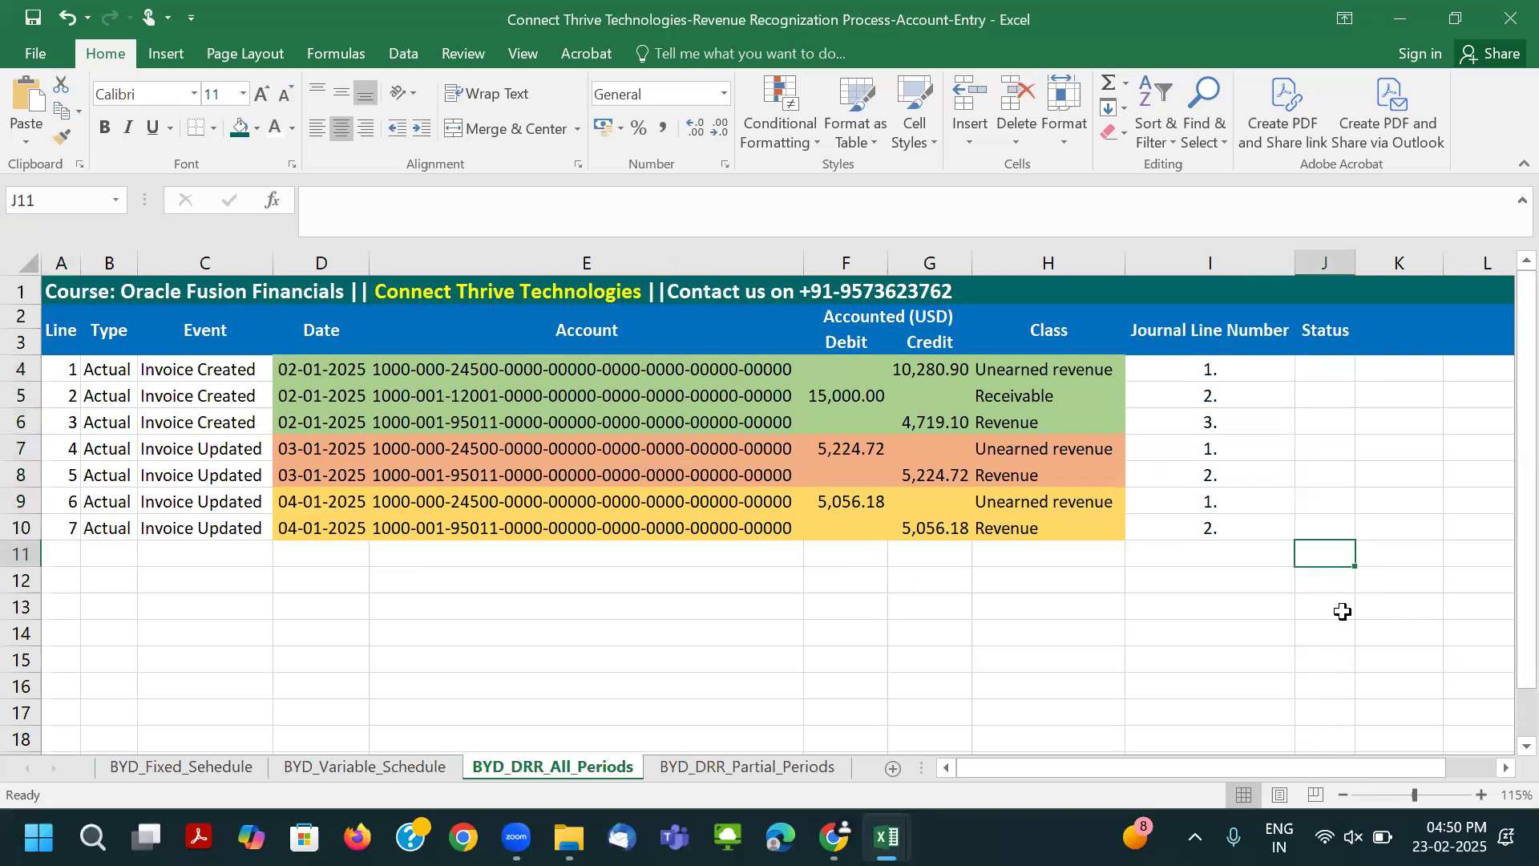
Switch to the Revenue_Recognition_Example workbook and review the 60-day Airtel recharge example with its start and end dates in F33 and G33.
key(alt+Tab)
scroll(1034, 565, down, 1)
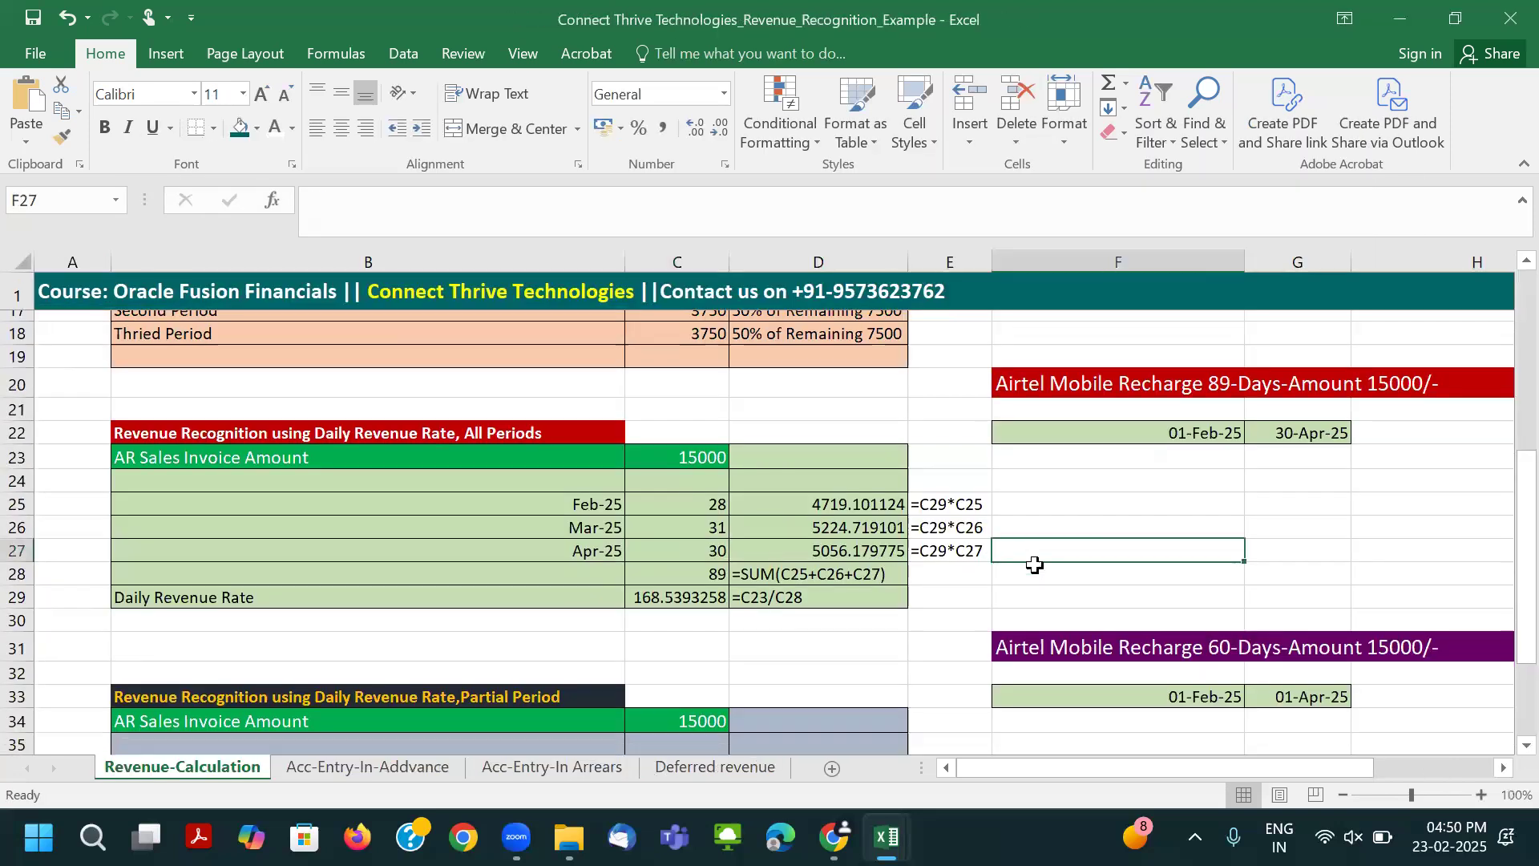
scroll(1034, 565, down, 4)
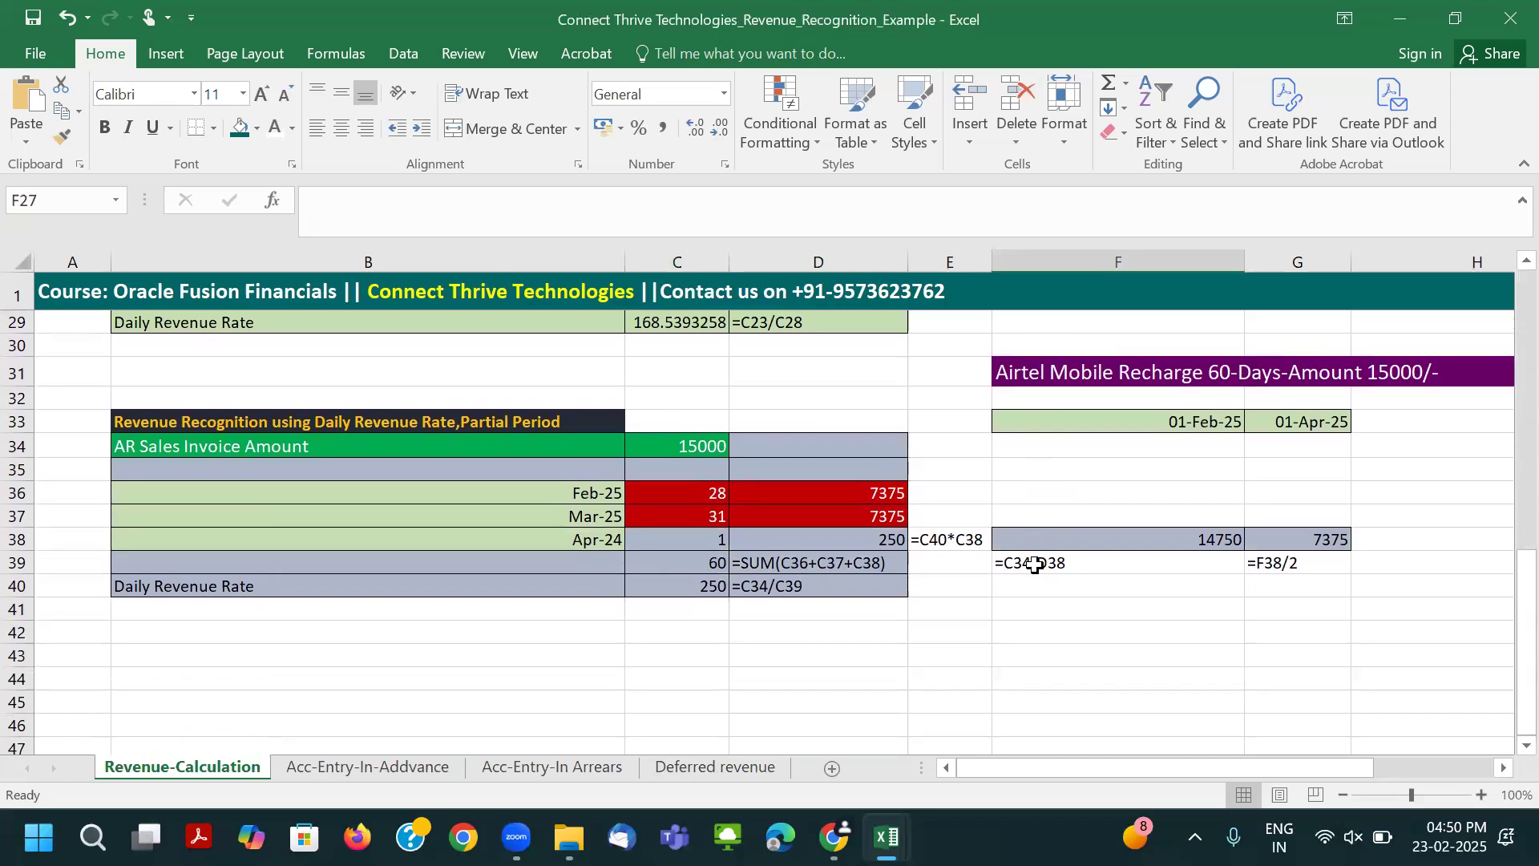
click(1503, 770)
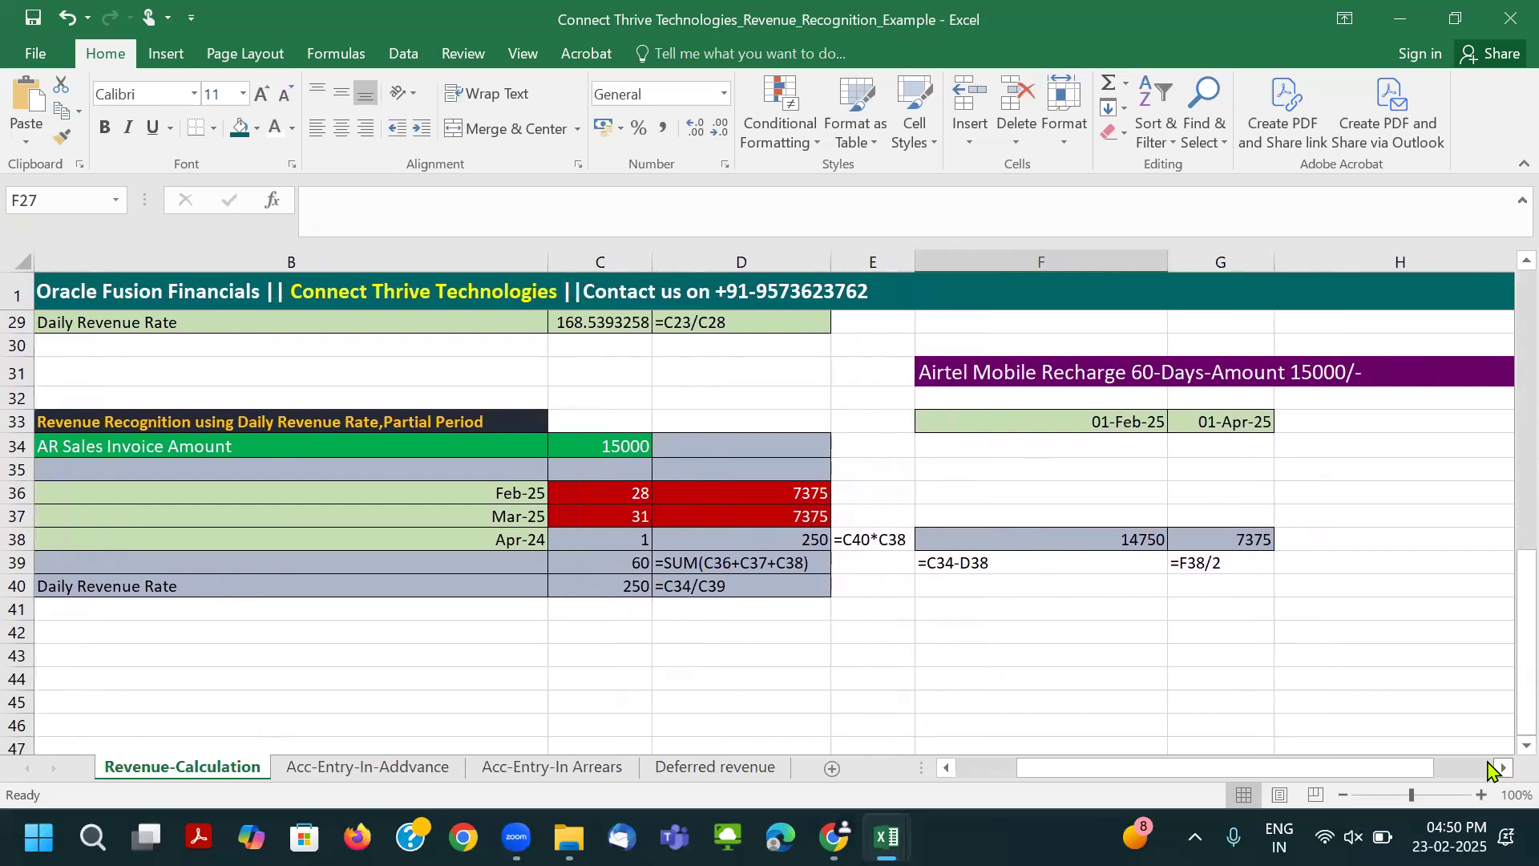
click(1052, 397)
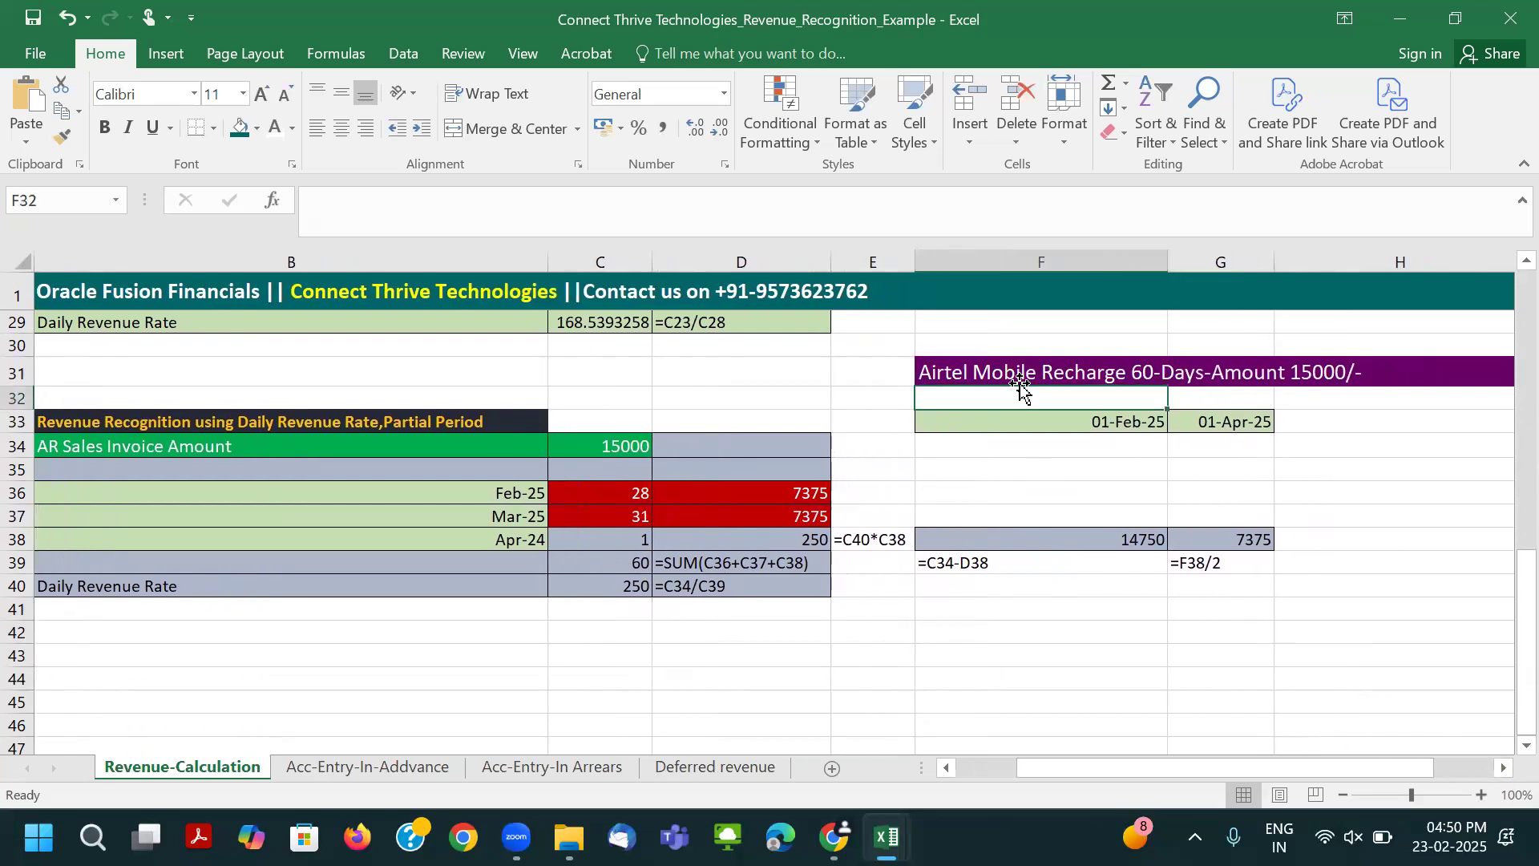
click(1020, 374)
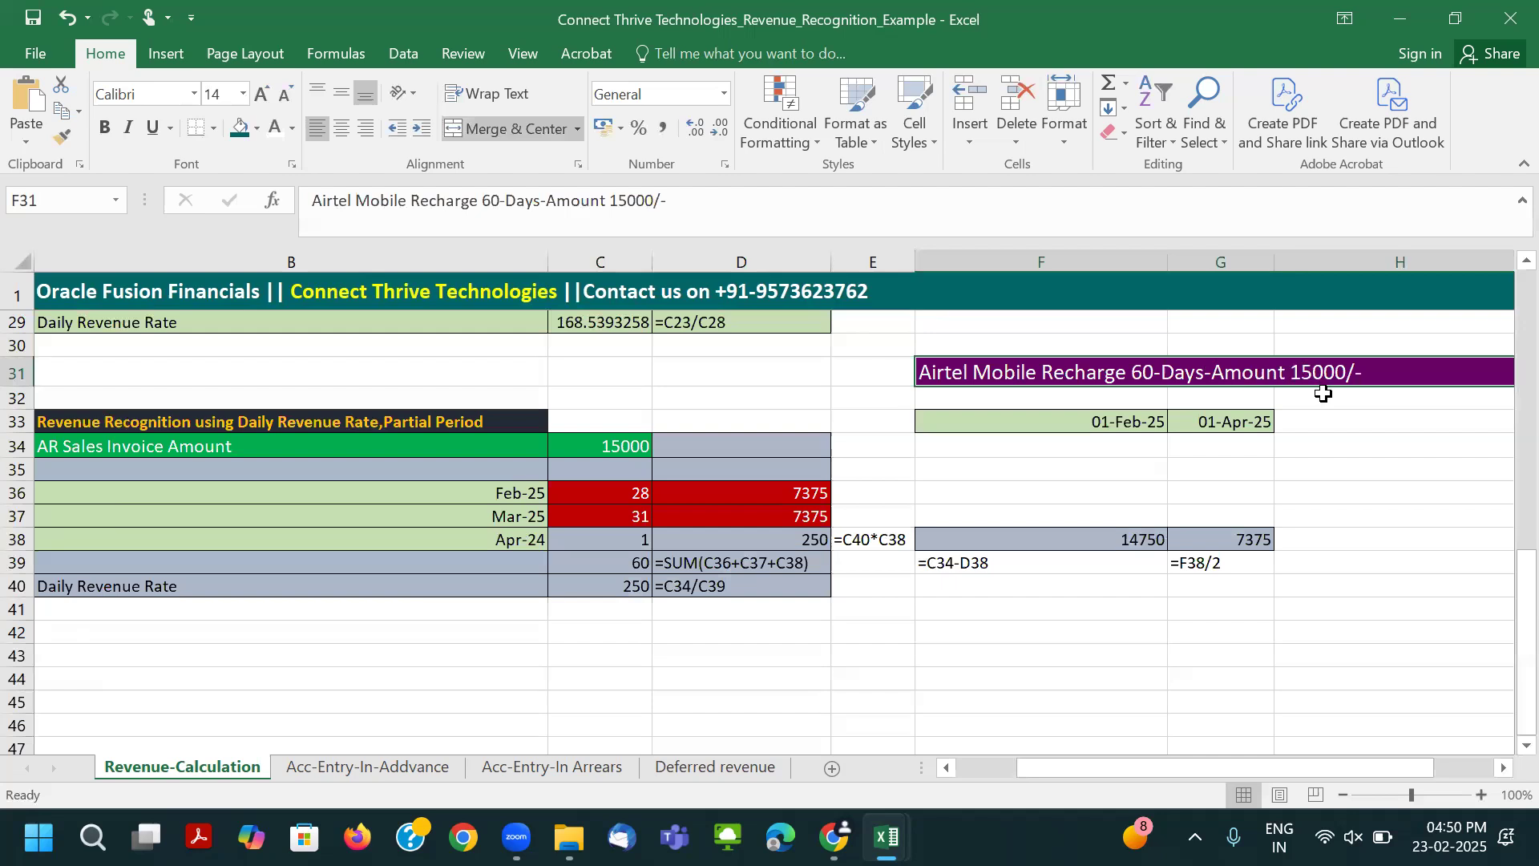
click(1104, 424)
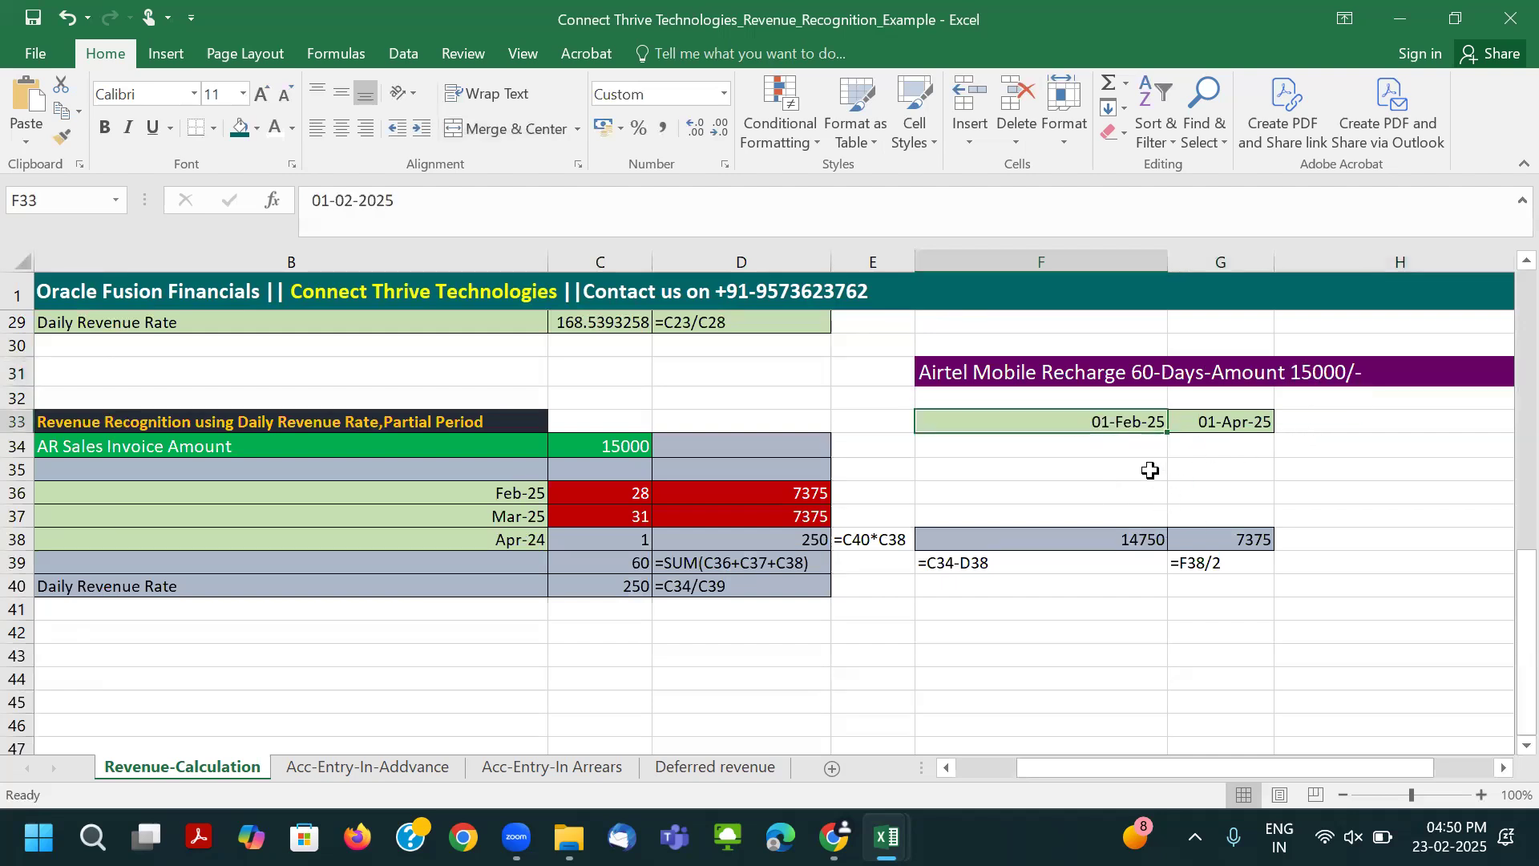
click(1210, 423)
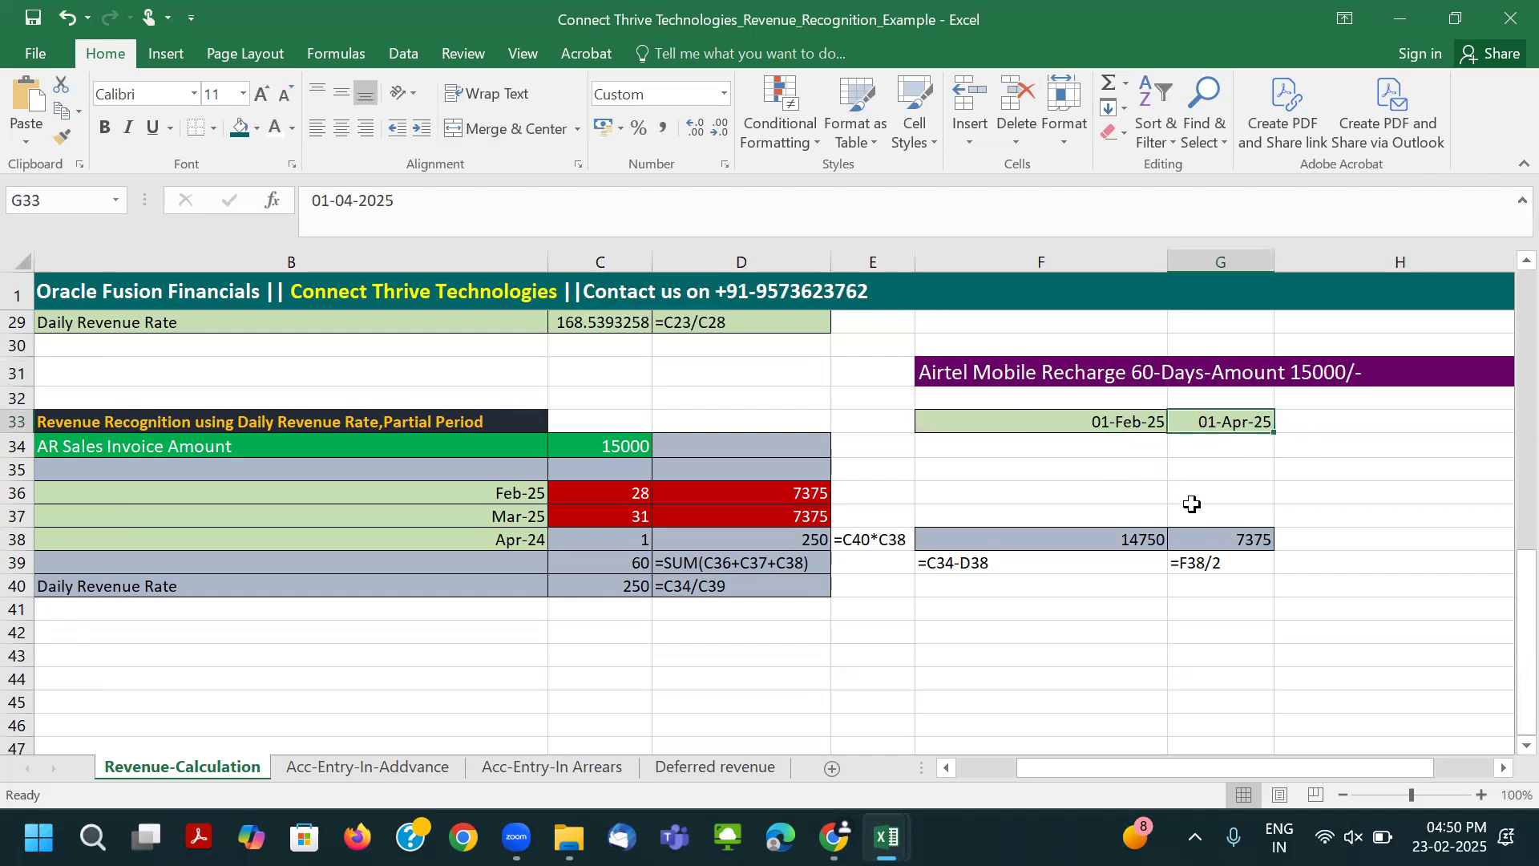
Compare the all-periods table with the partial-period table, then examine the February and March days in C36 and C37.
scroll(1226, 428, up, 4)
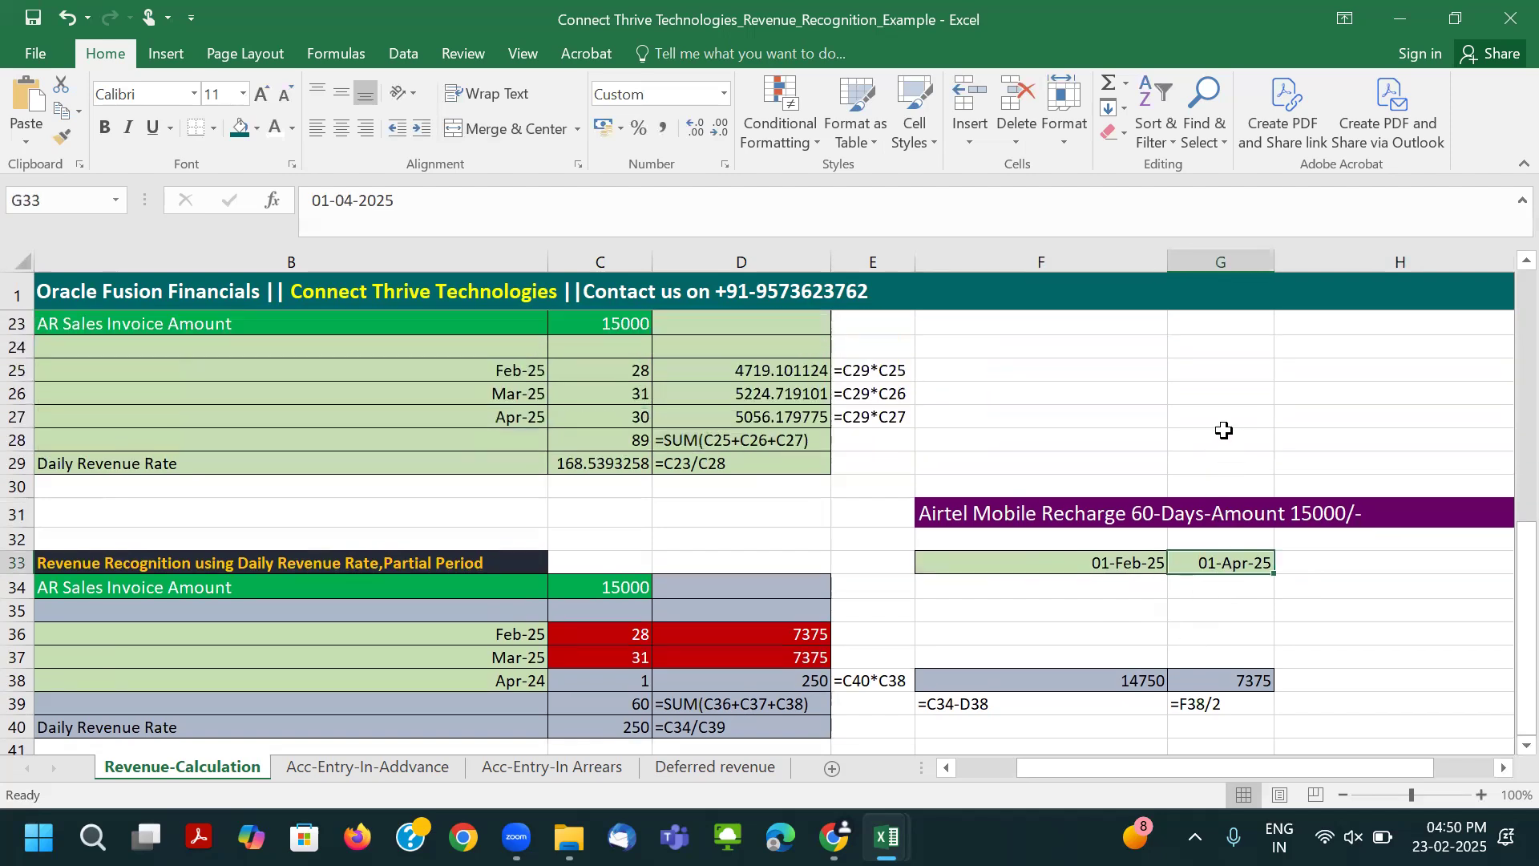
scroll(1221, 455, down, 3)
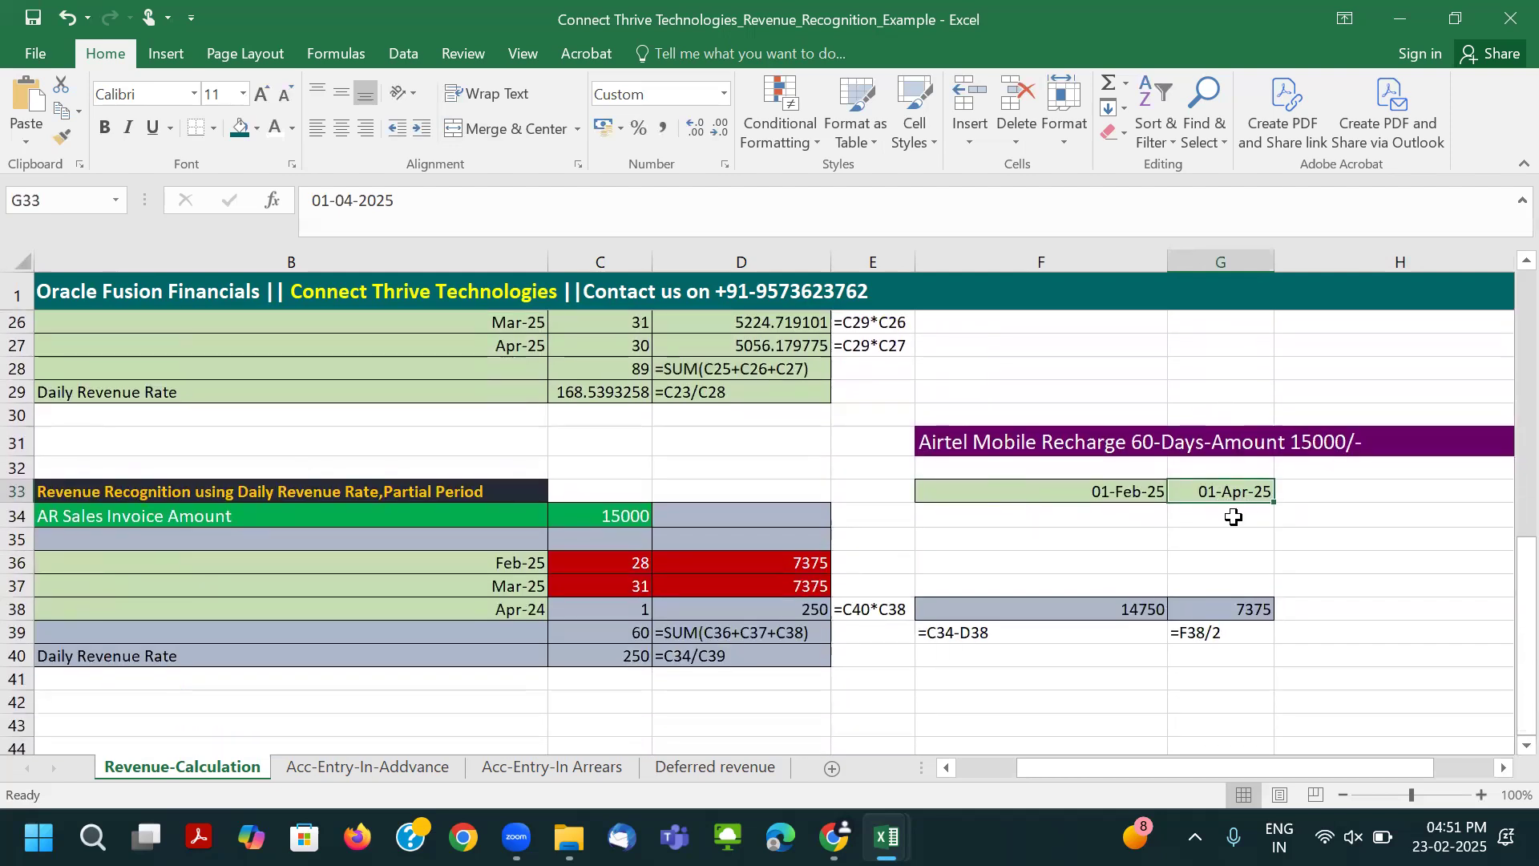
scroll(1234, 514, down, 1)
drag(1239, 766, 1110, 778)
scroll(711, 546, down, 1)
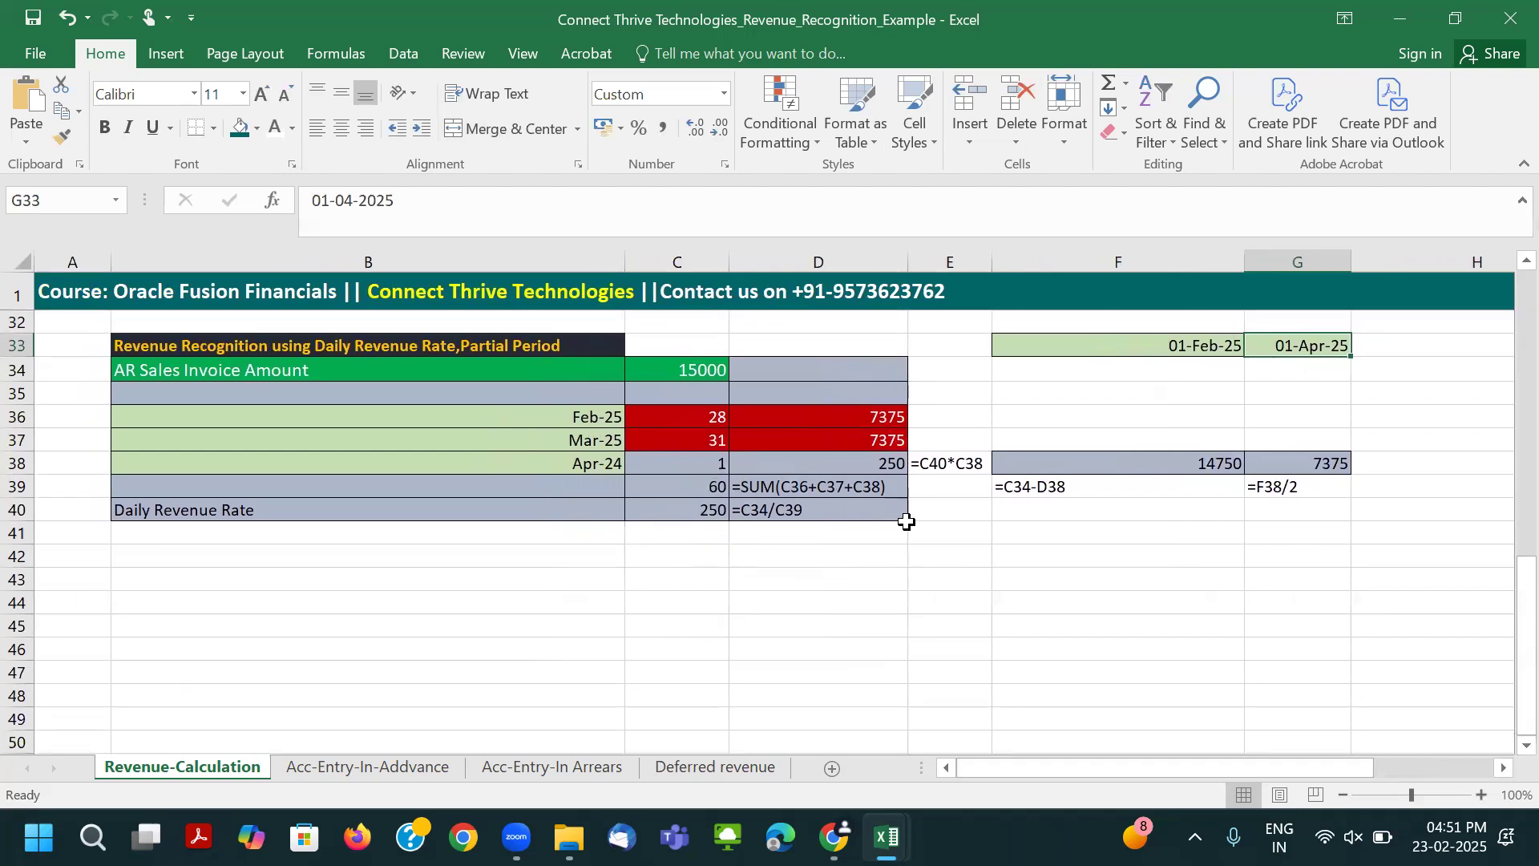
click(676, 416)
click(604, 437)
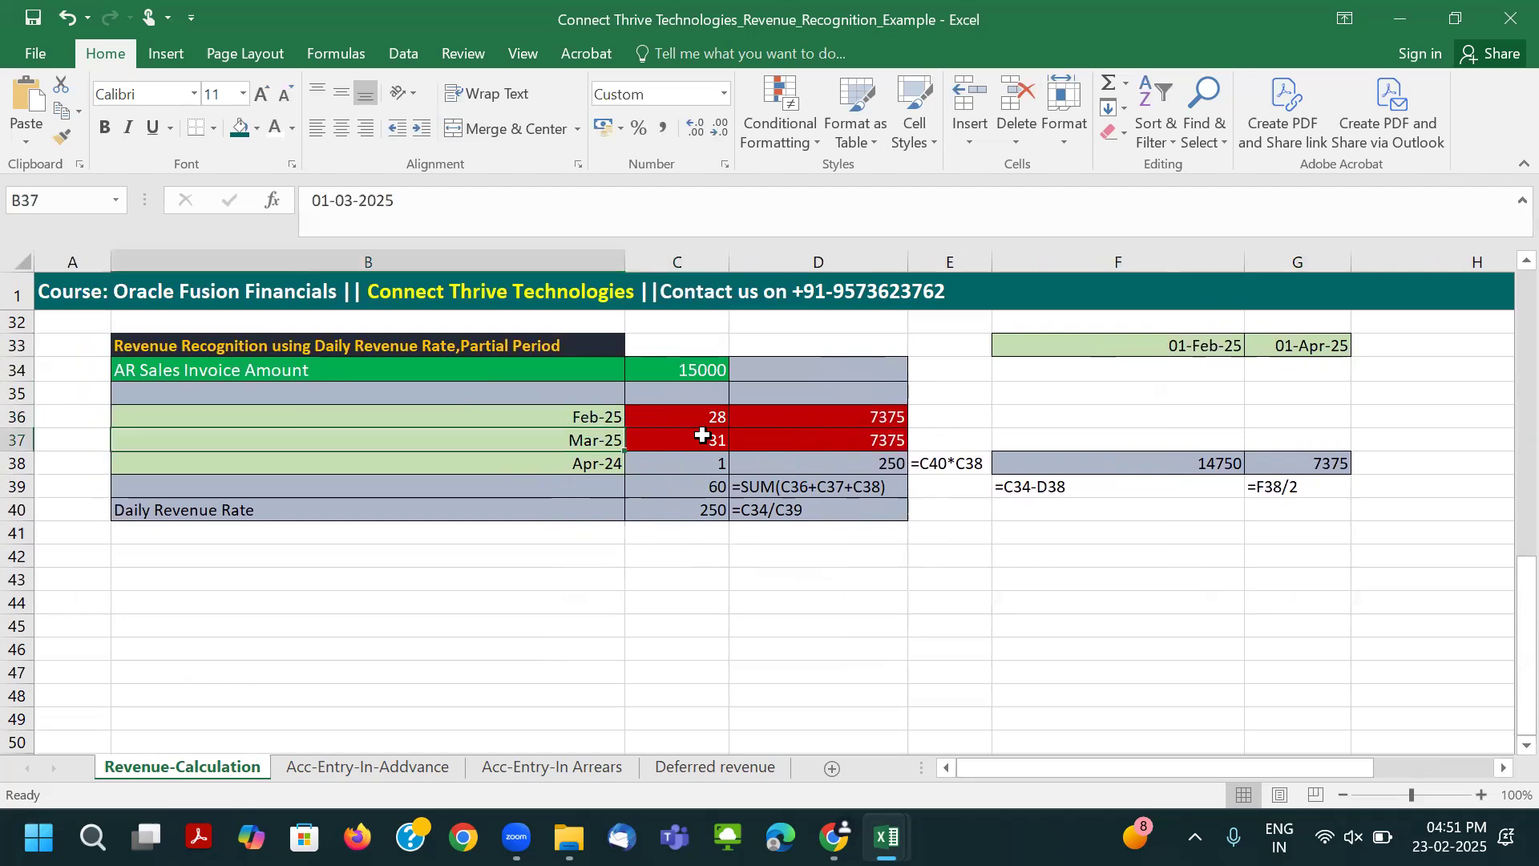
click(704, 439)
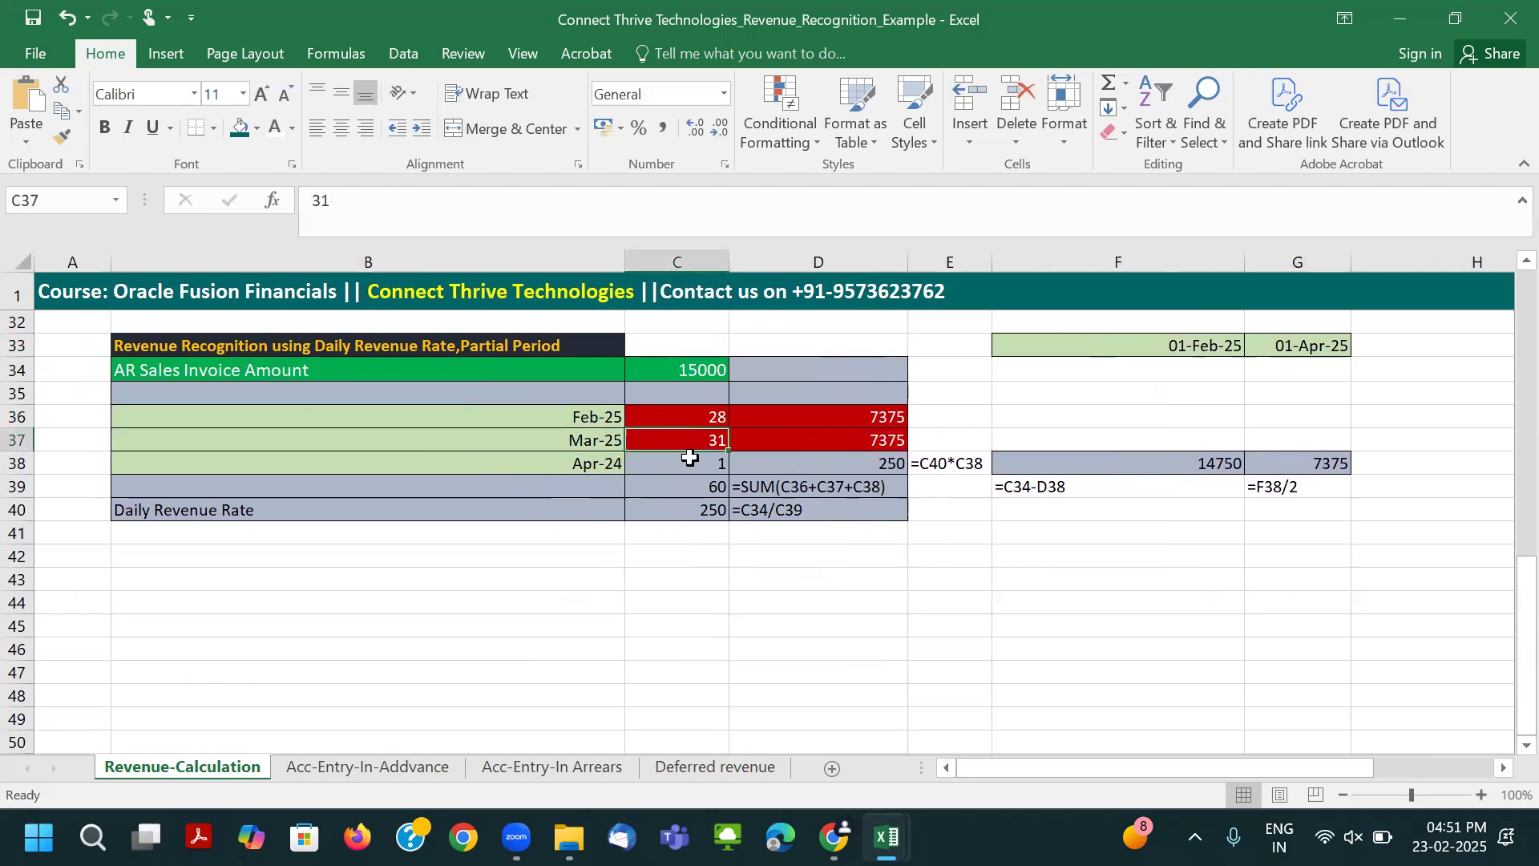
Correct the April period label in B38 to Apr-25.
double_click(613, 463)
key(BackSpace)
text(5)
key(Tab)
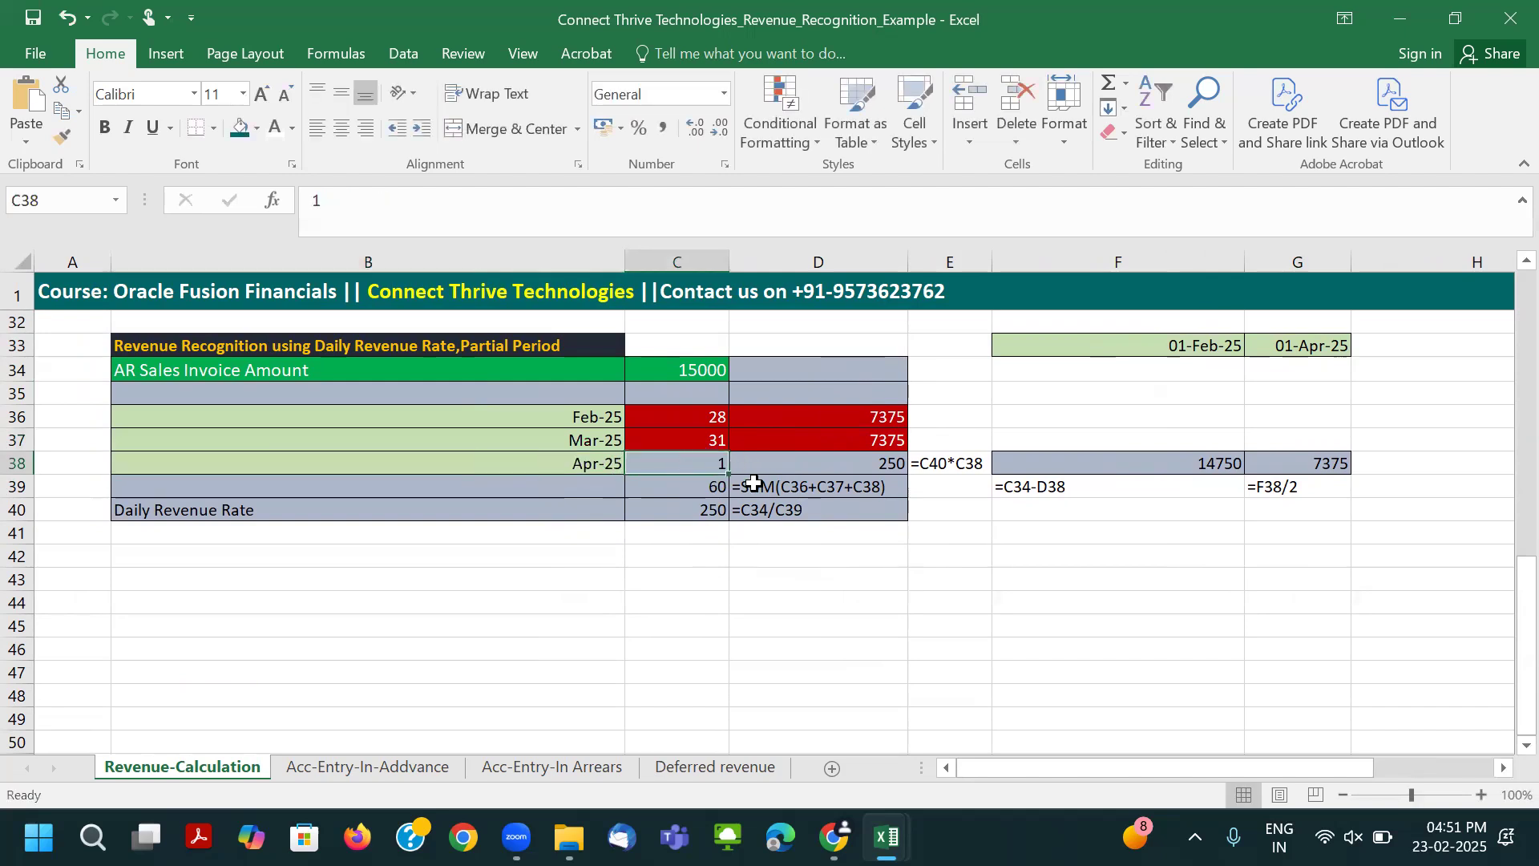
Check the end date in G33 against the days in C36 to C38 and the total days formula in C39.
click(1276, 340)
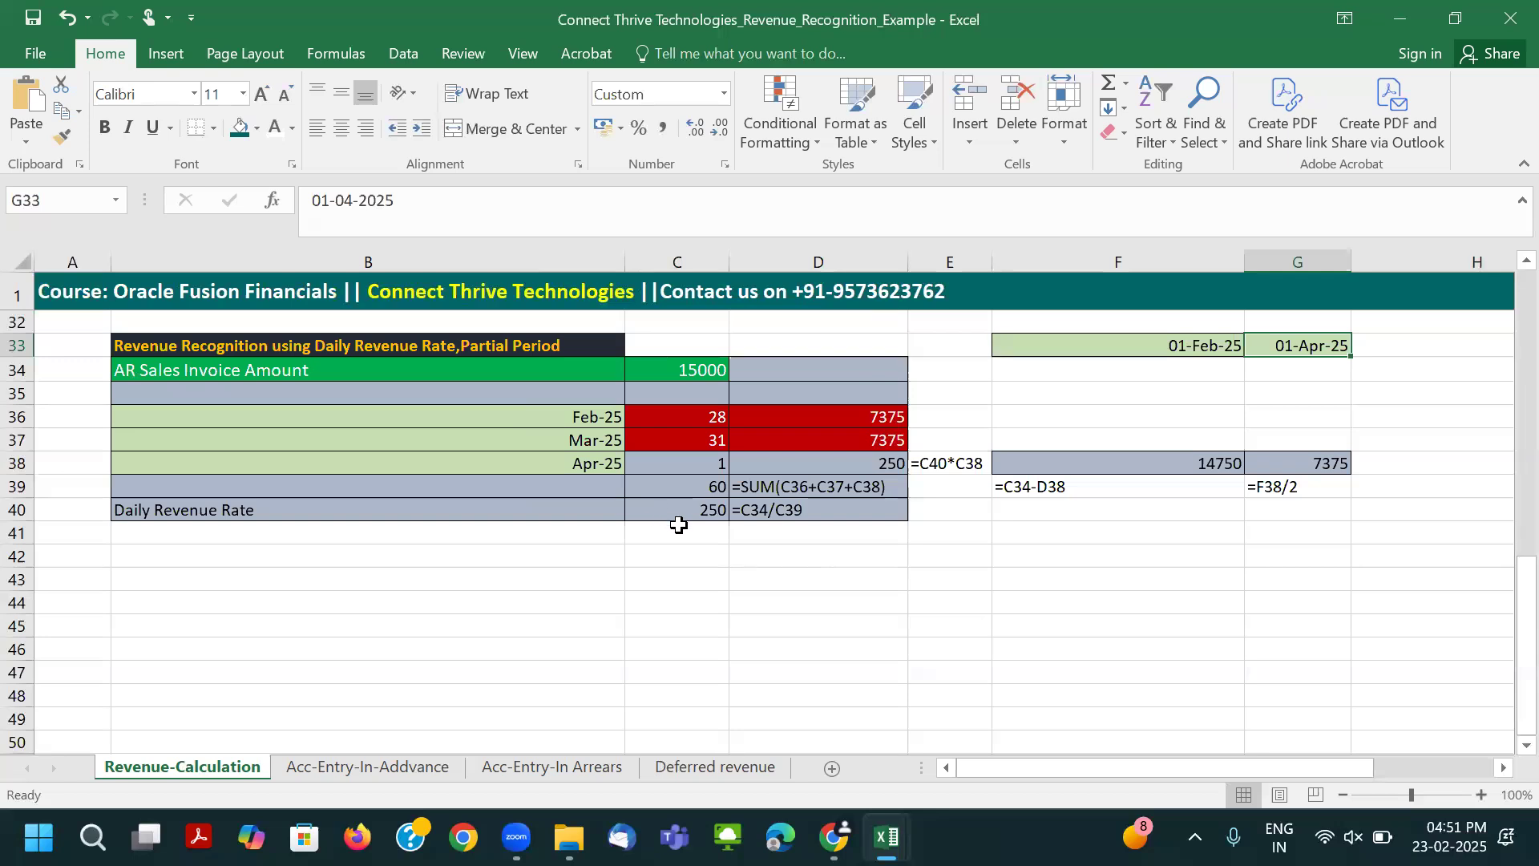
drag(697, 417, 702, 454)
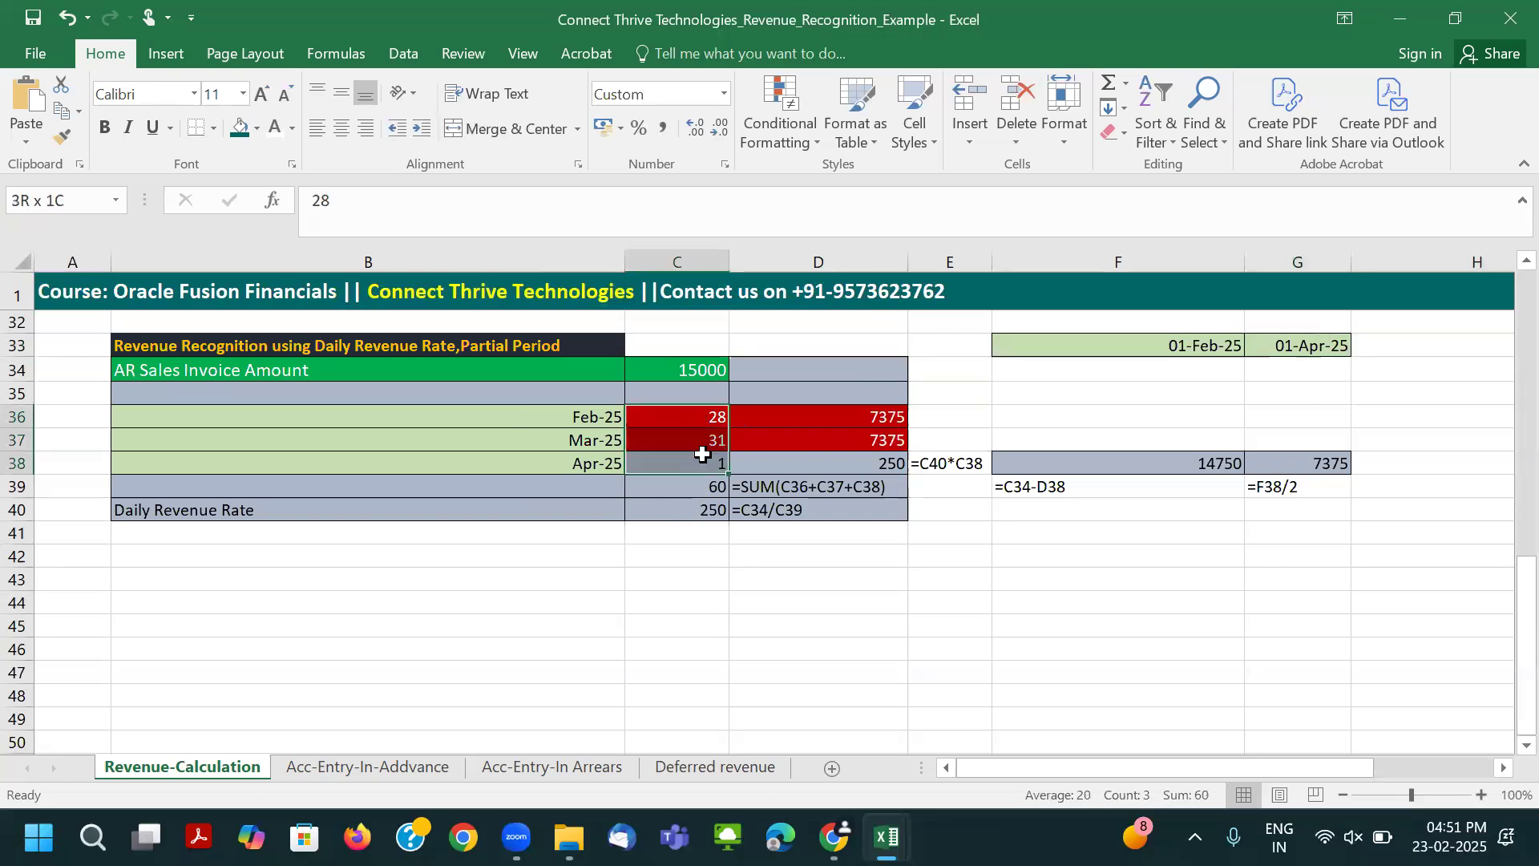
click(697, 484)
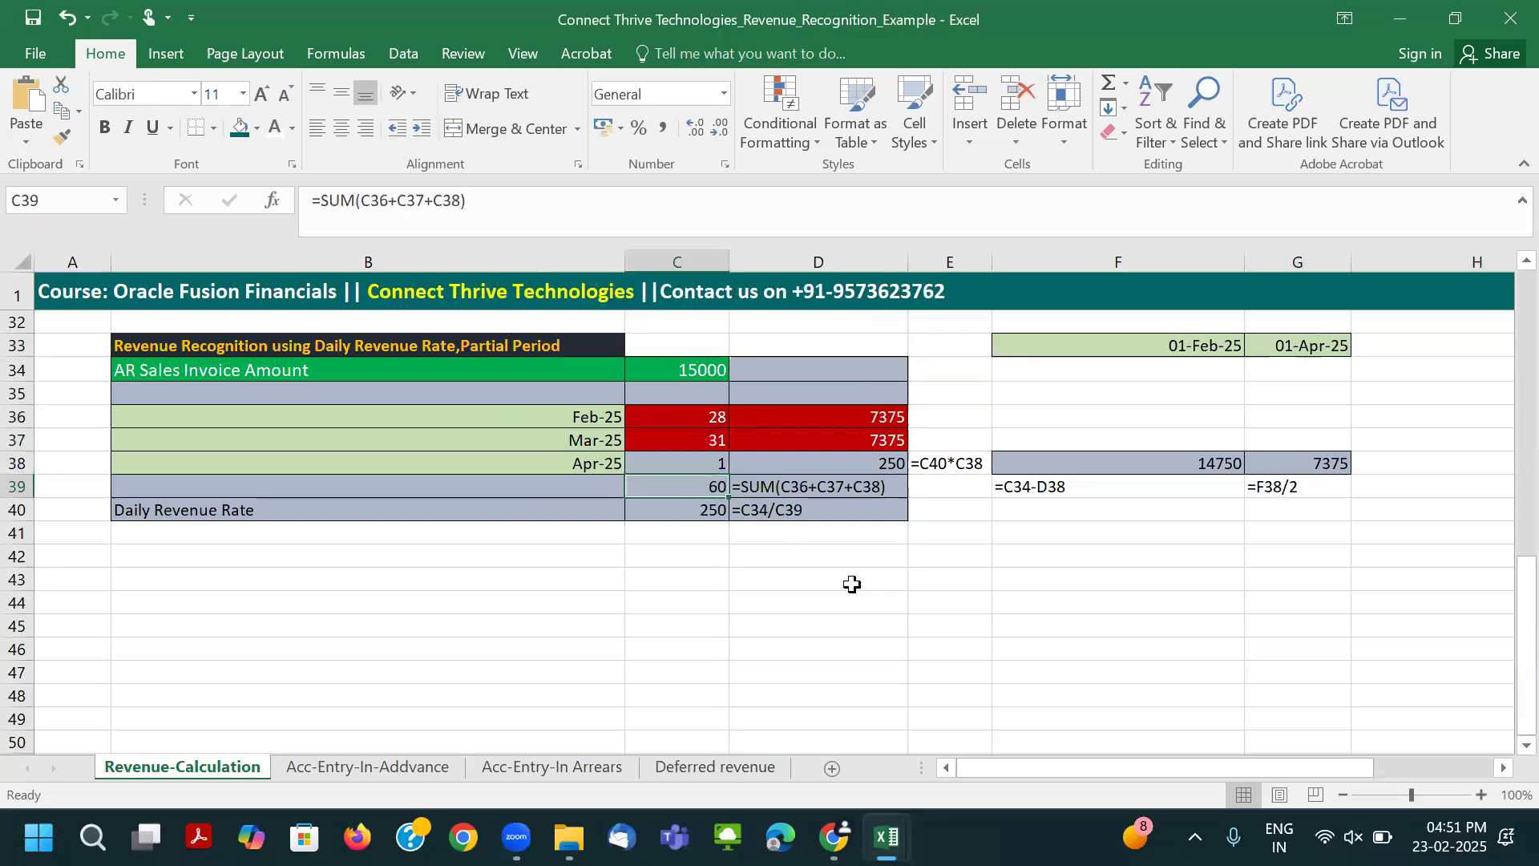
Inspect the Daily Revenue Rate formula in C40 and the SUM formula in C39 that it divides by.
double_click(711, 510)
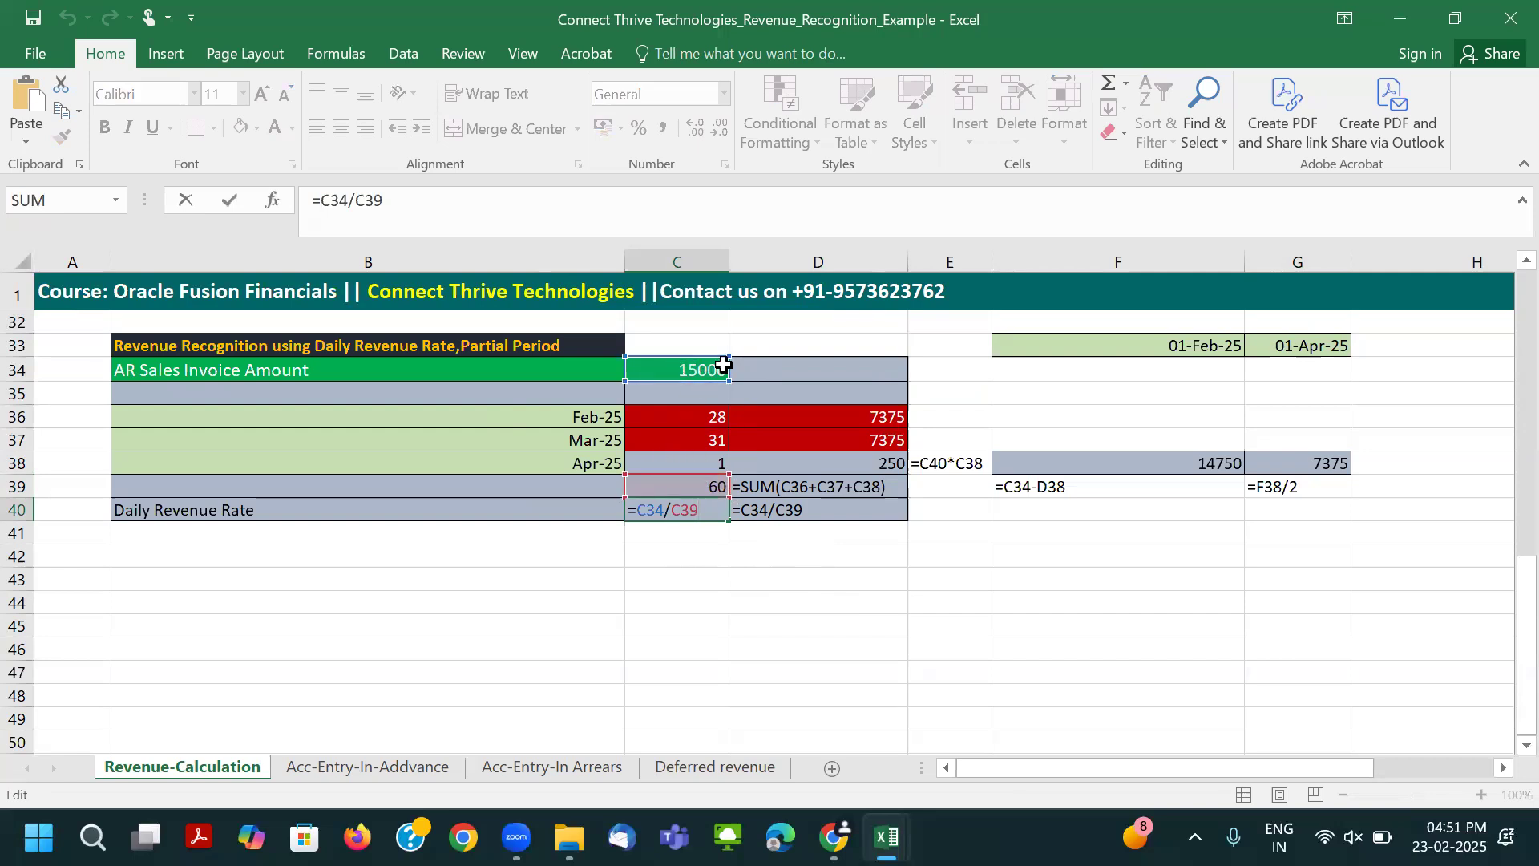
key(Escape)
double_click(700, 485)
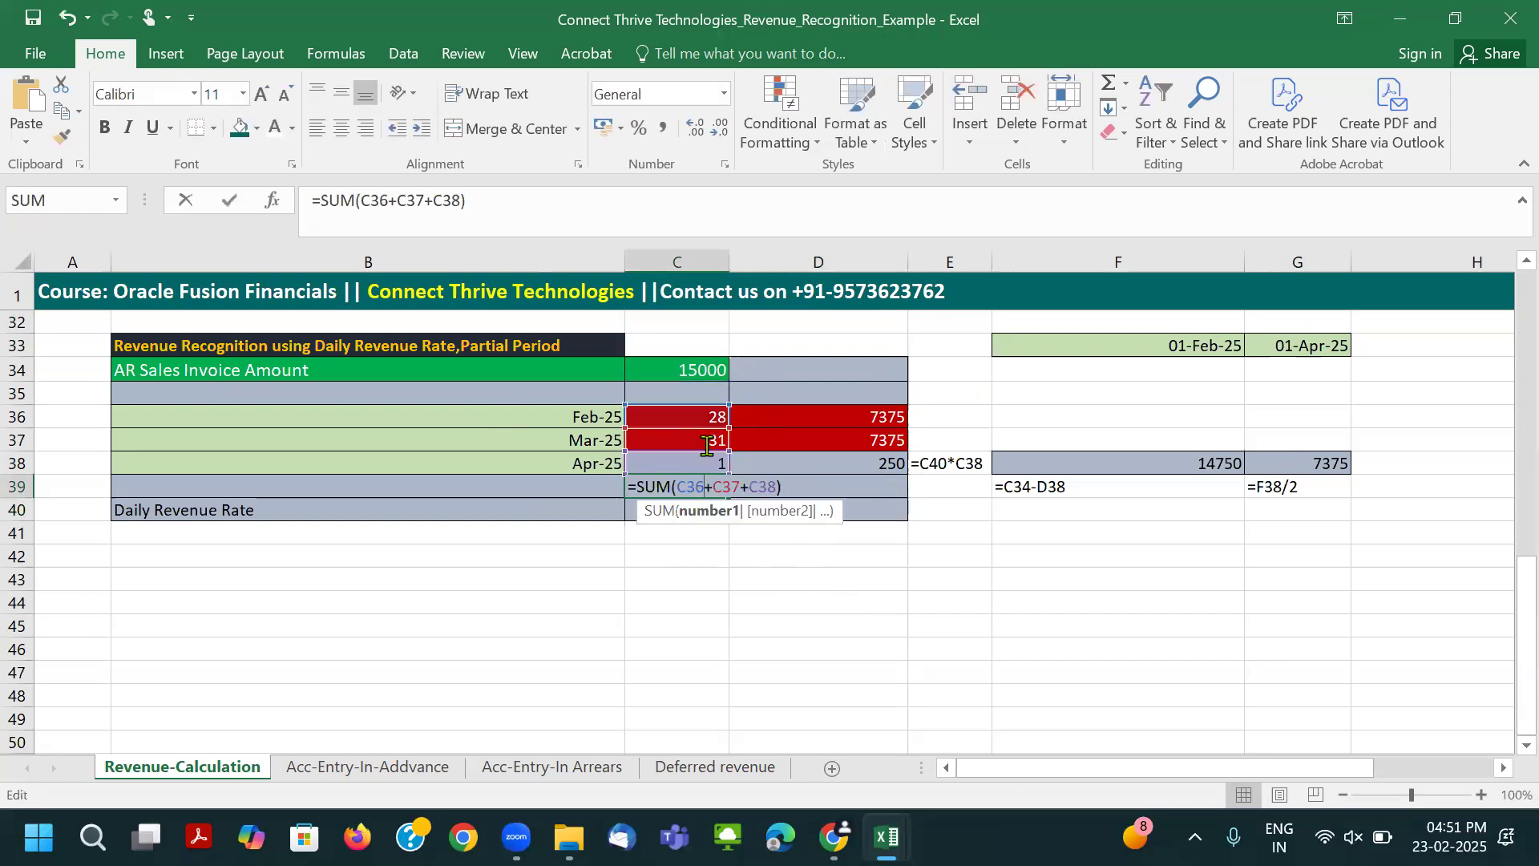
key(Escape)
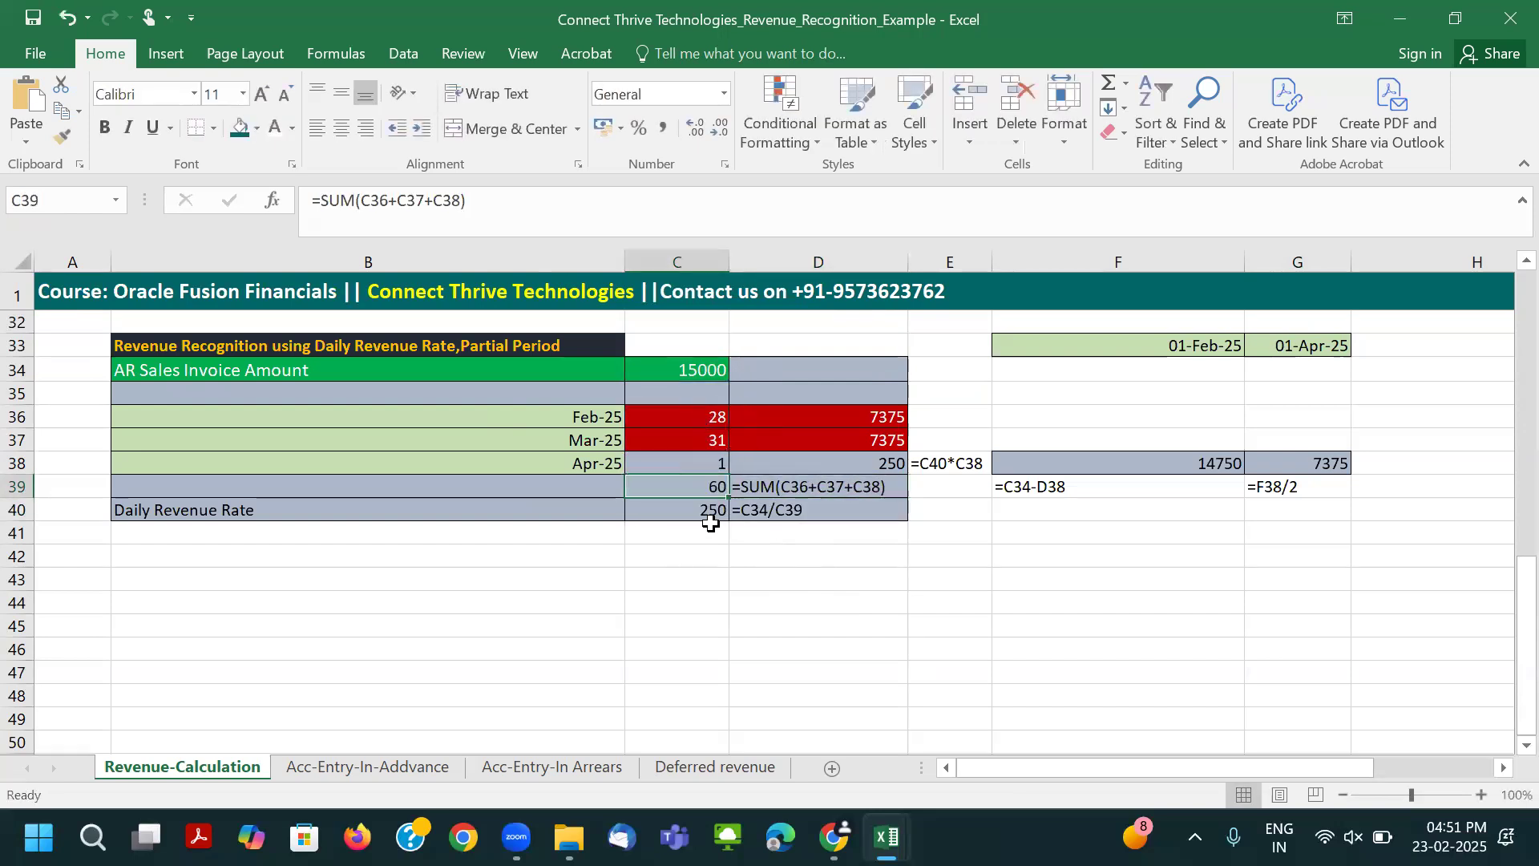
double_click(710, 513)
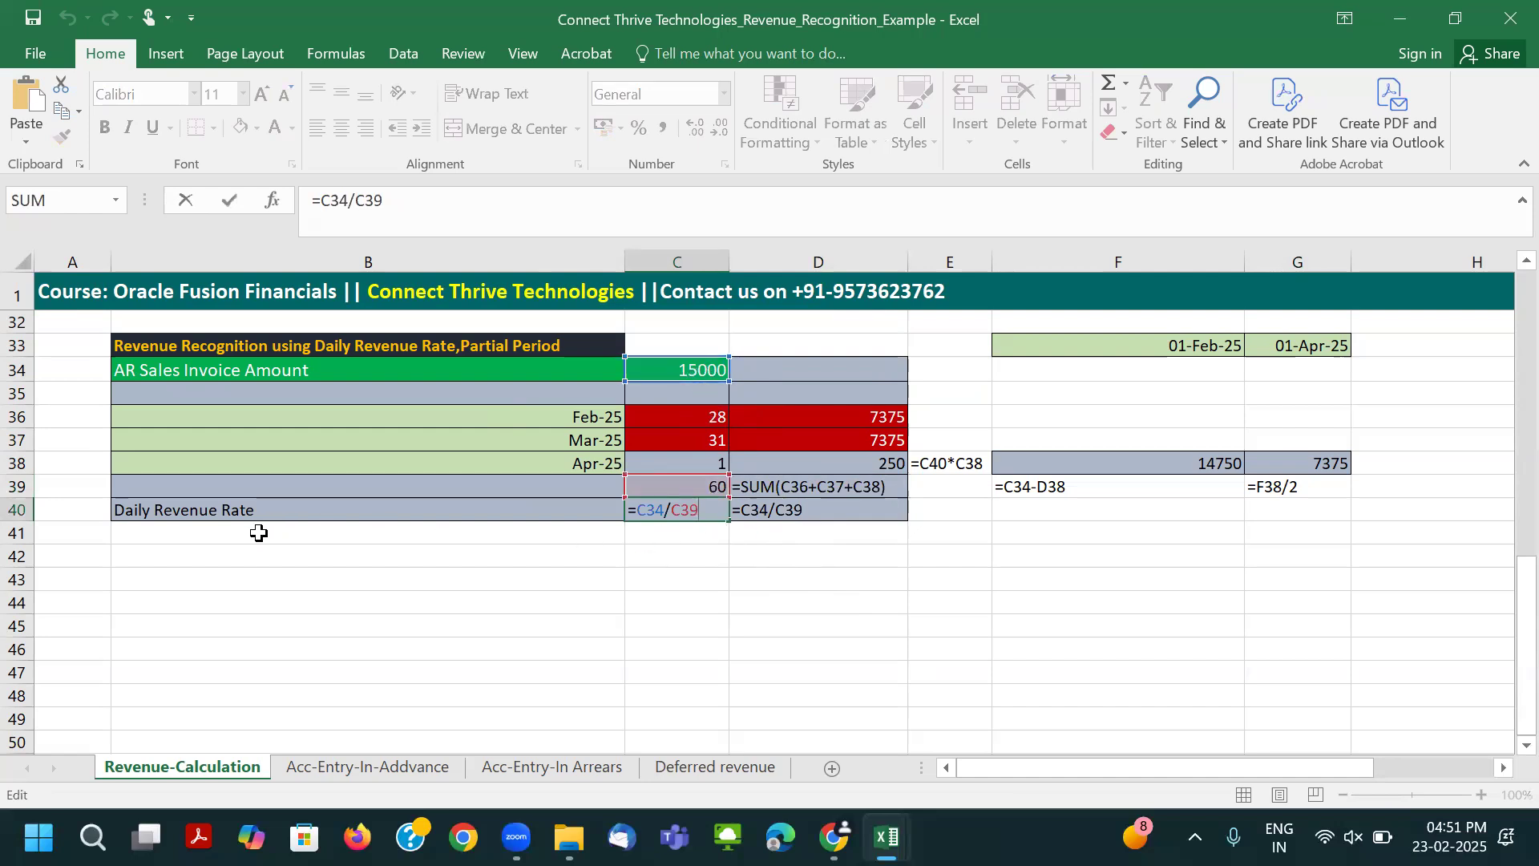
click(238, 515)
click(689, 511)
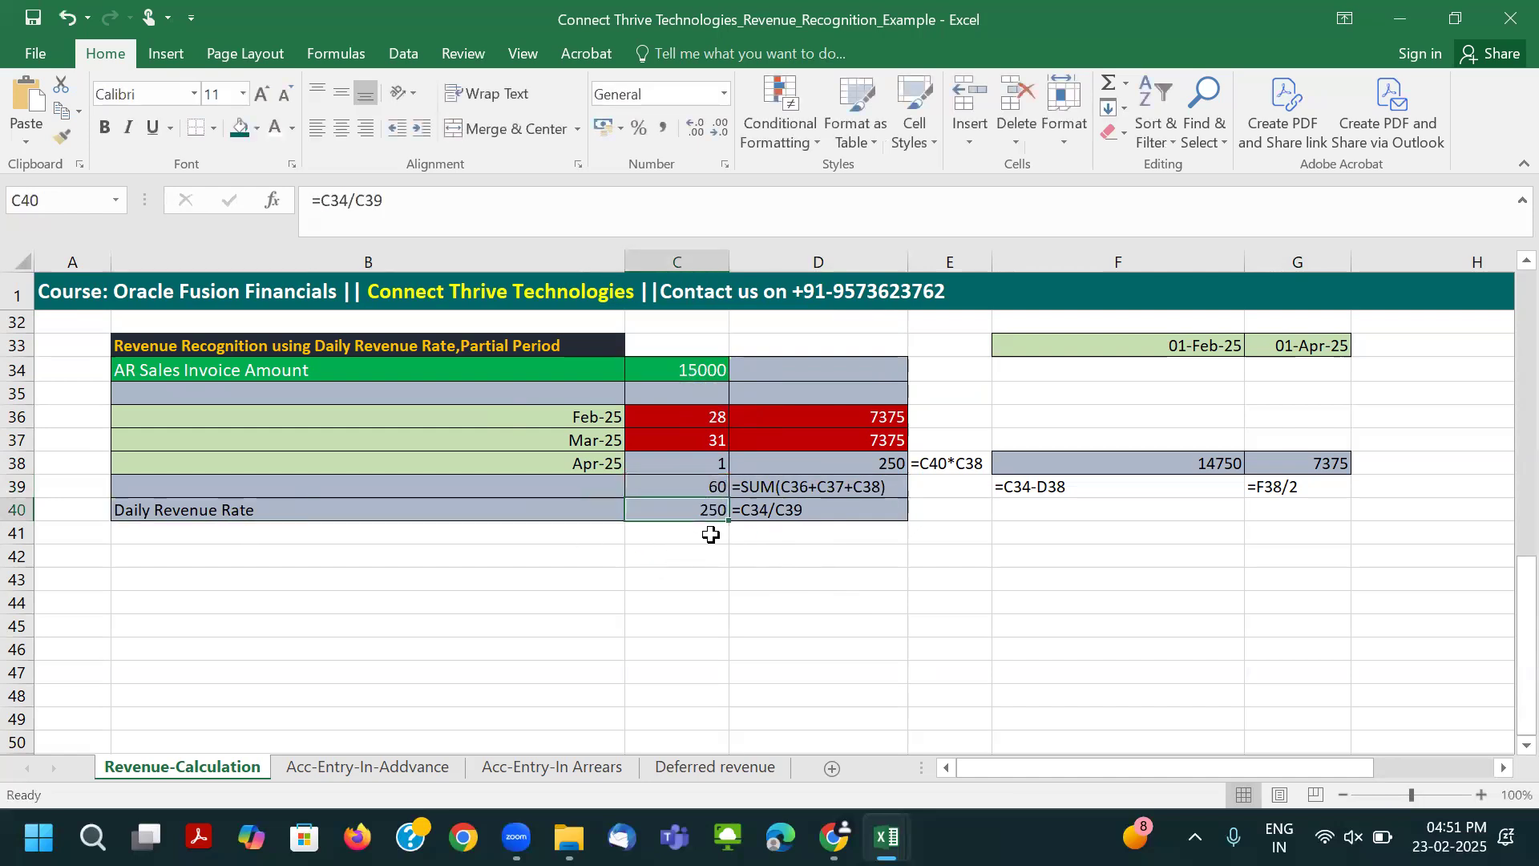
Inspect the April revenue formula in D38 and the remaining amount formula in F38.
double_click(791, 459)
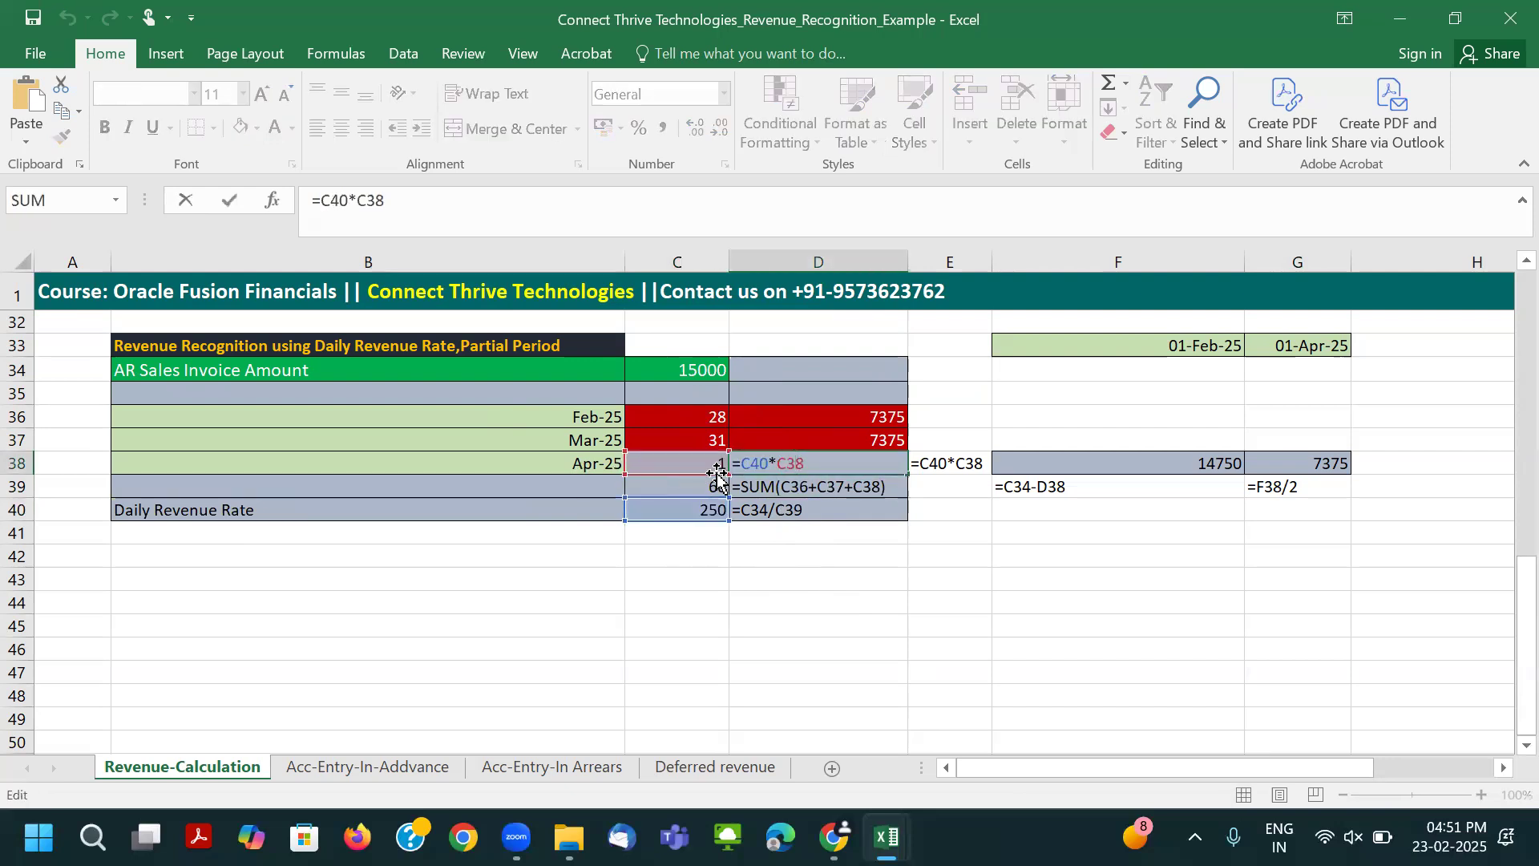
key(Tab)
click(801, 470)
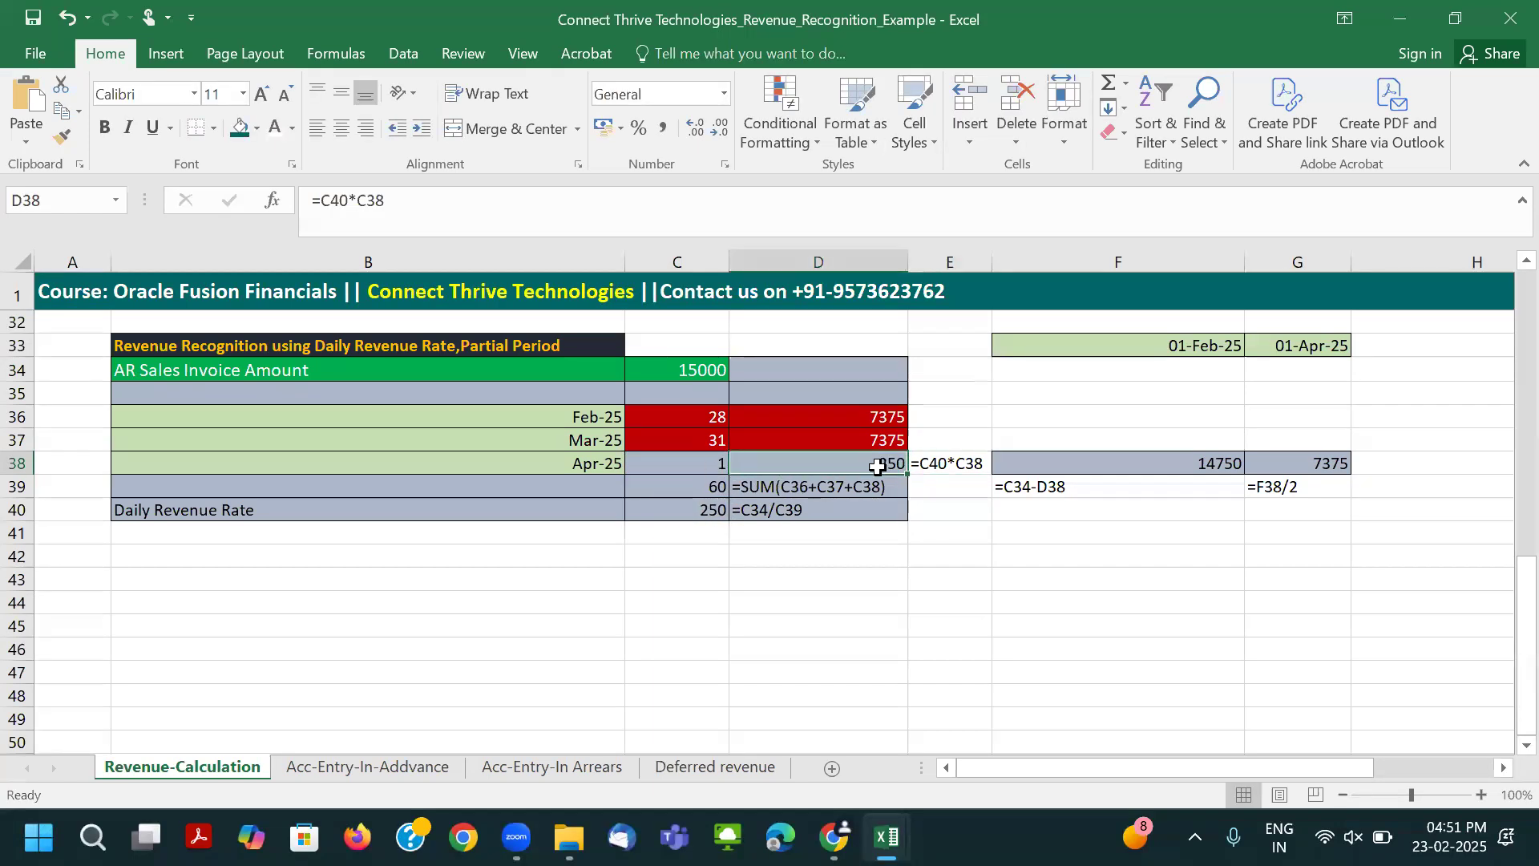
double_click(1049, 459)
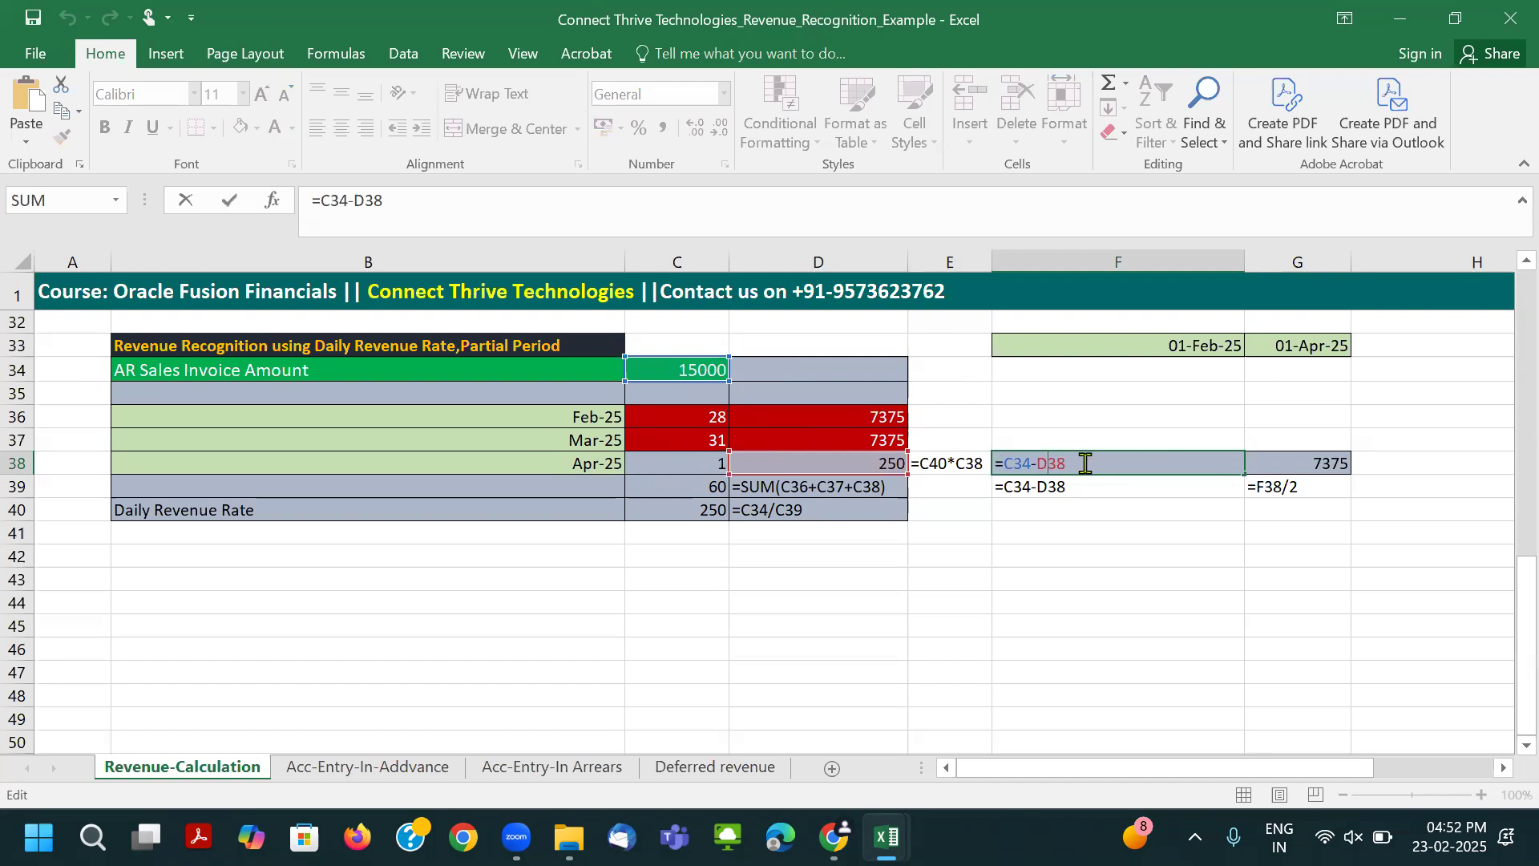
key(Tab)
click(1108, 465)
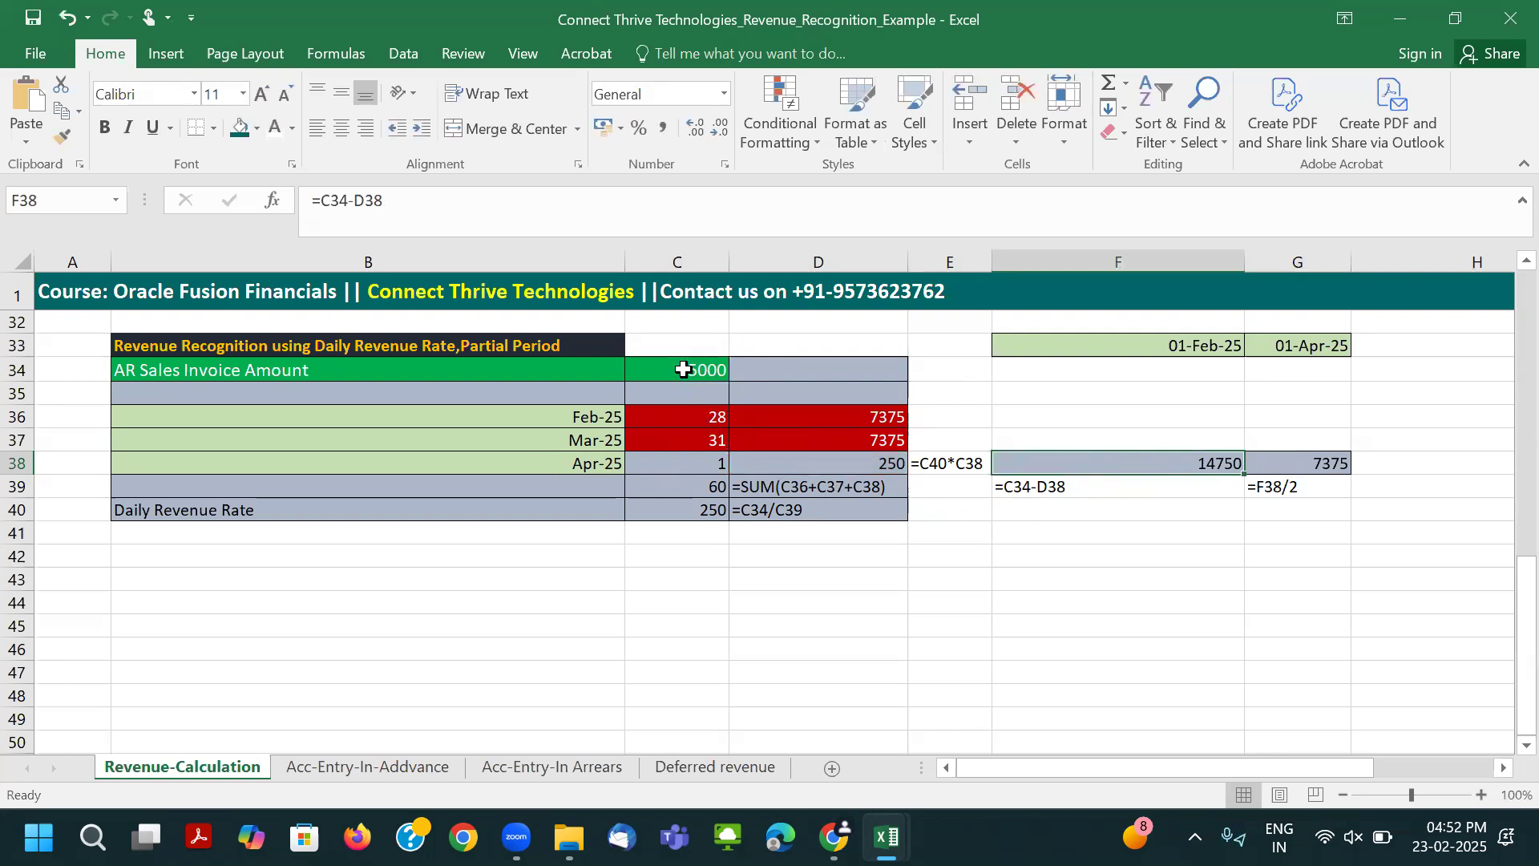
Retrace the daily rate calculation from the invoice amount in C34 through the period days and total to the formula in C40.
click(686, 370)
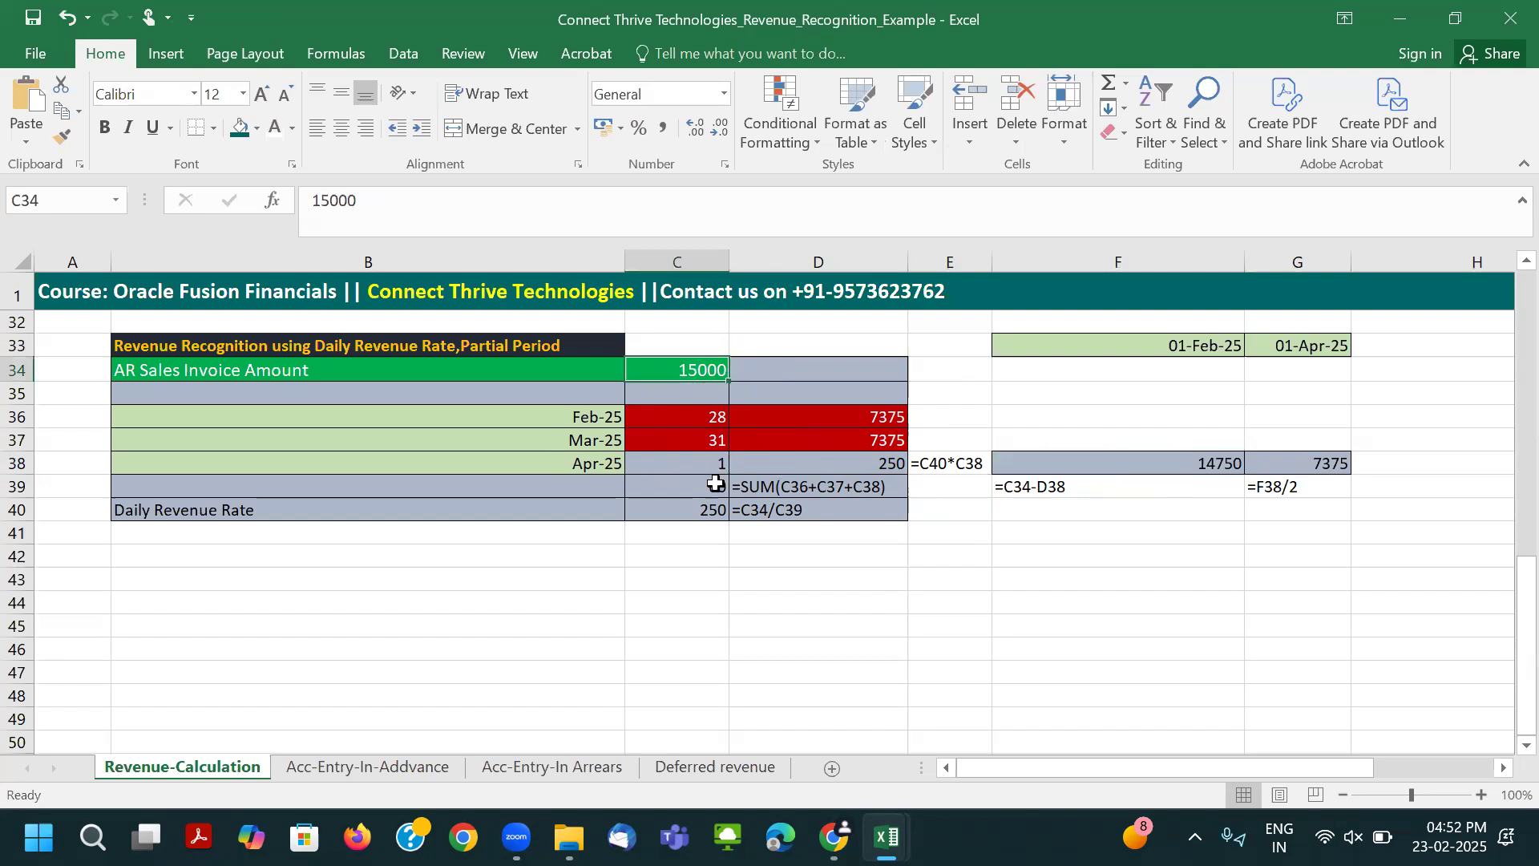
drag(708, 416, 714, 465)
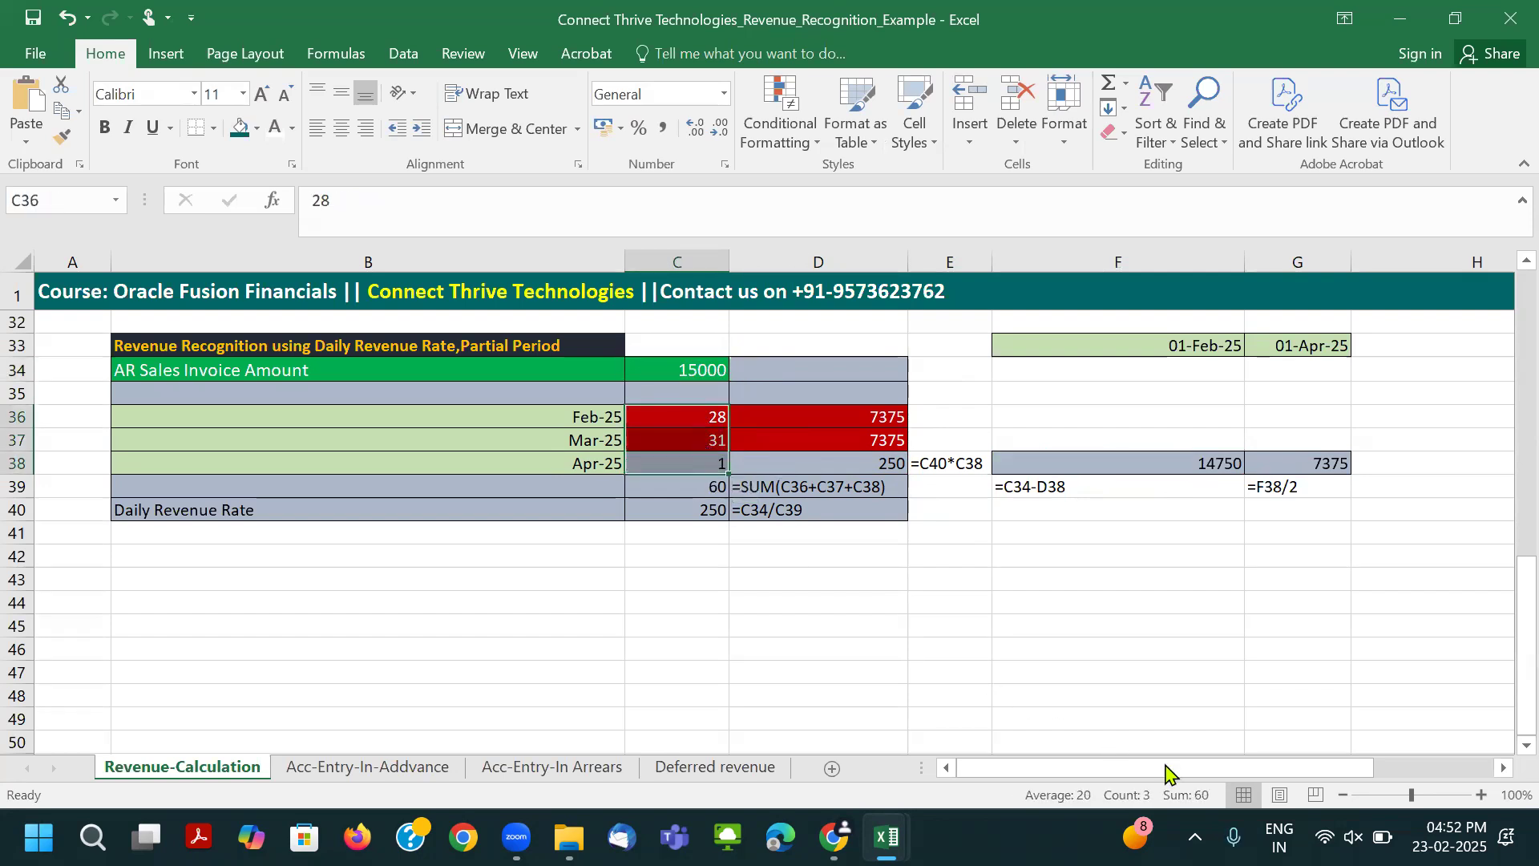
click(699, 486)
click(676, 511)
double_click(676, 511)
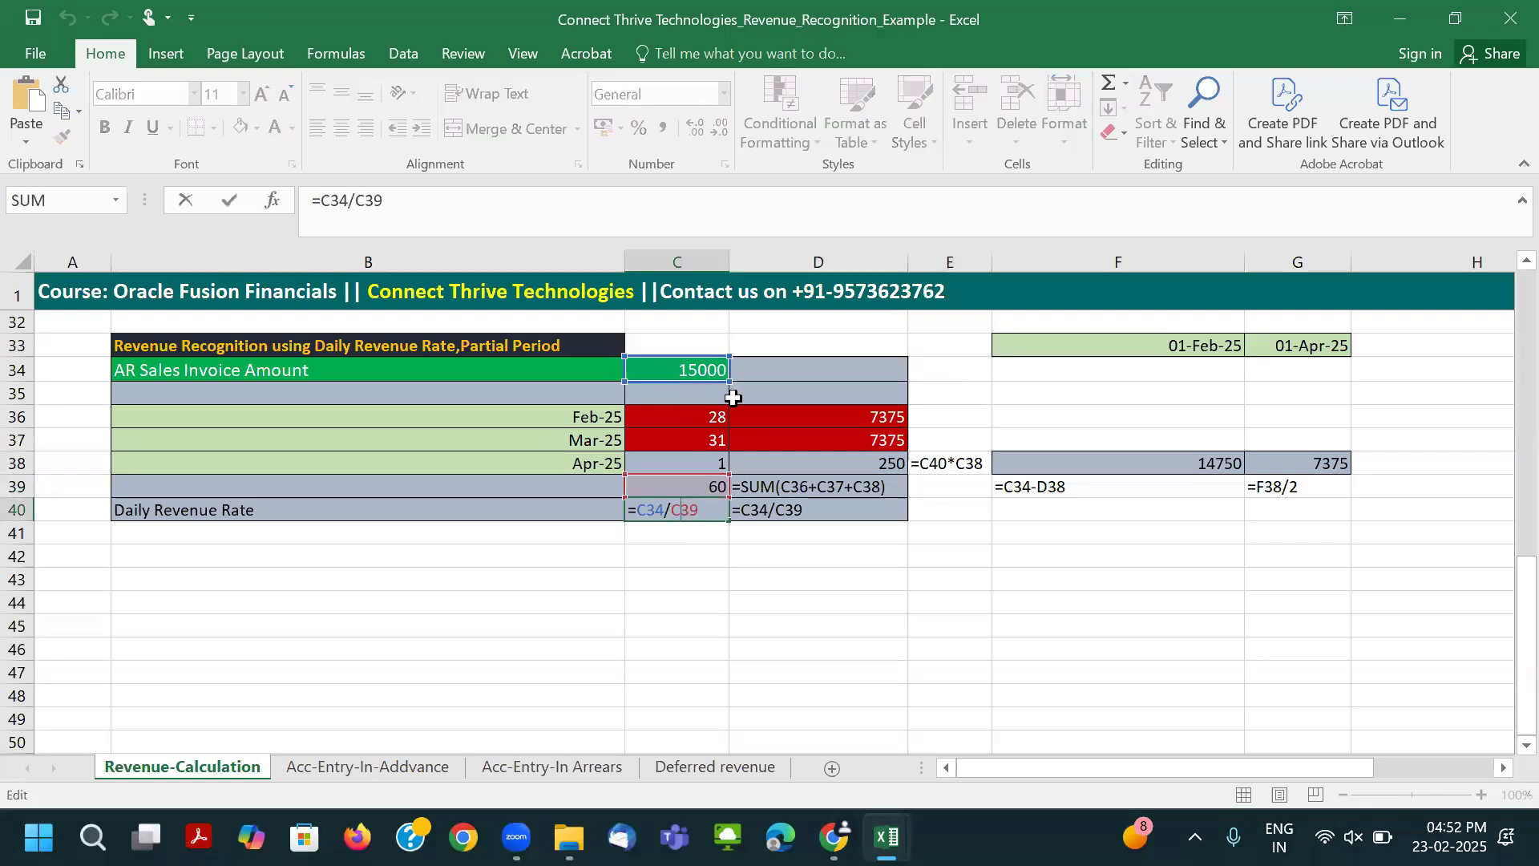
click(703, 513)
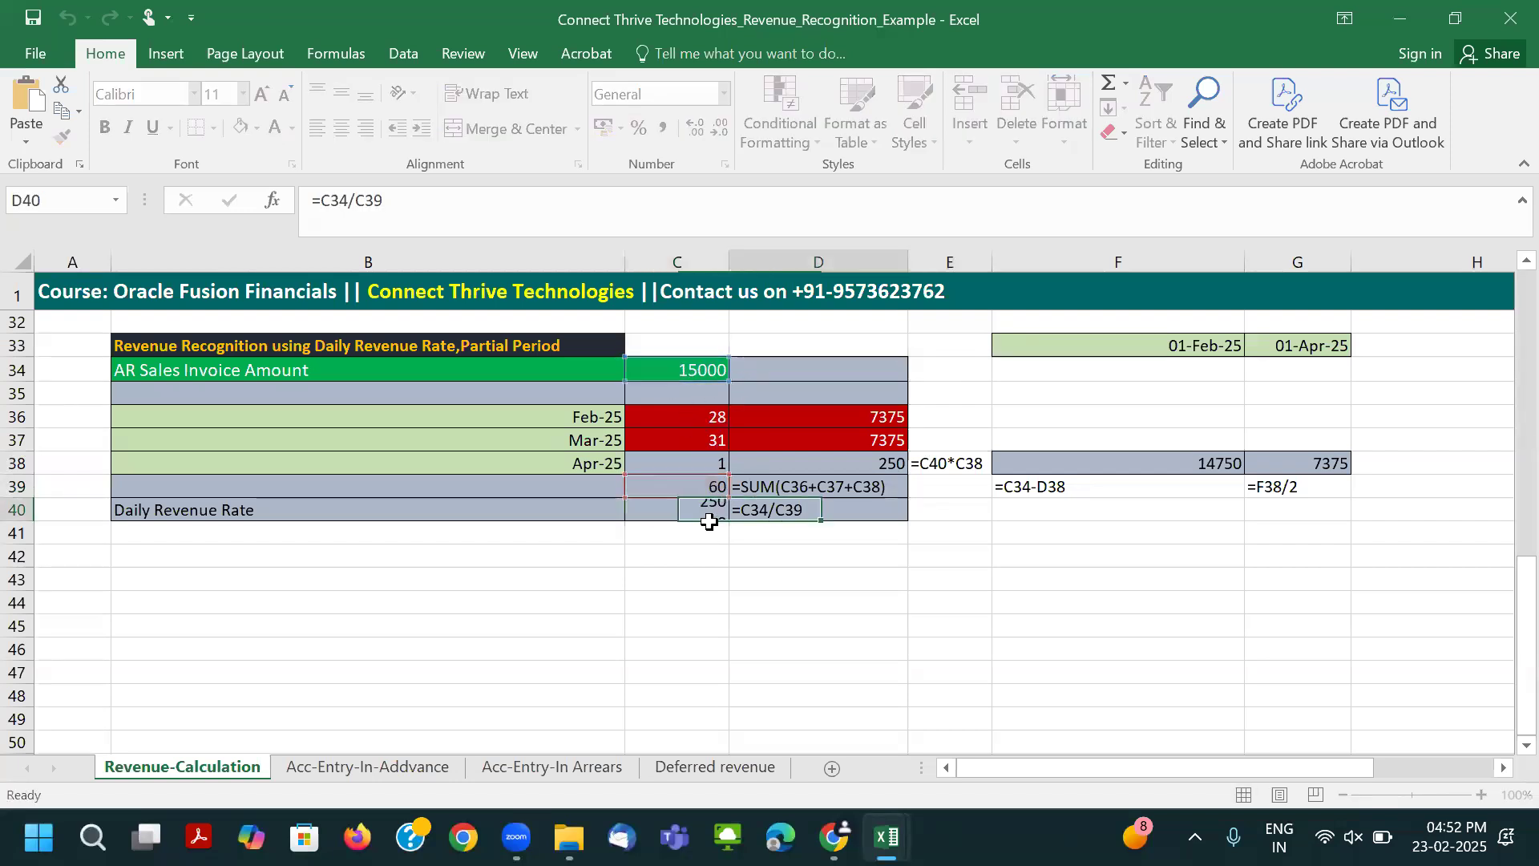
Retrace the April revenue in D38 and its subtraction from the invoice amount in F38.
click(661, 467)
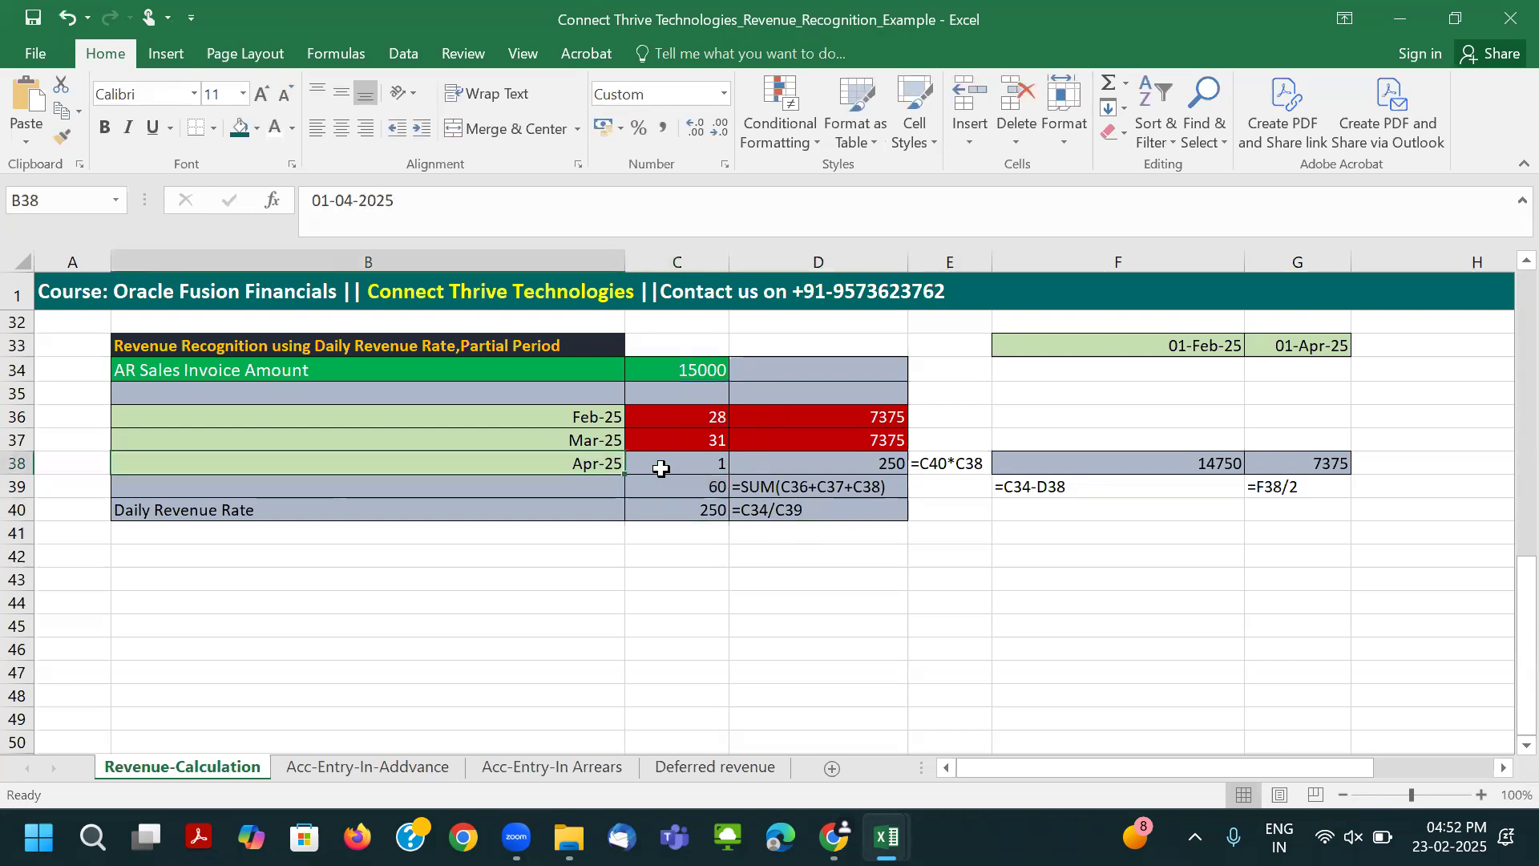
double_click(796, 462)
key(Tab)
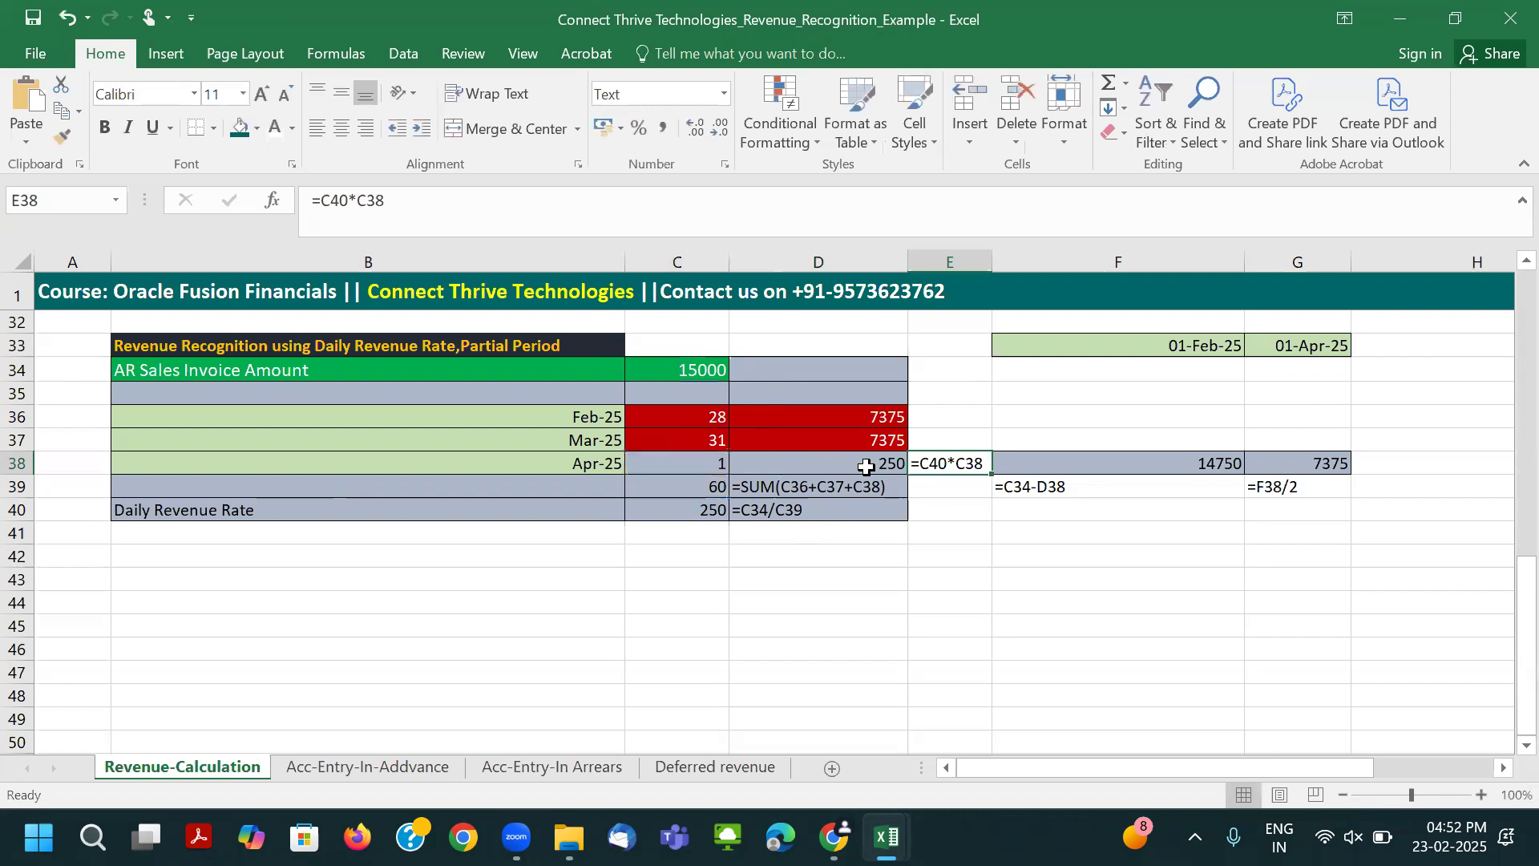
click(1112, 463)
double_click(1113, 463)
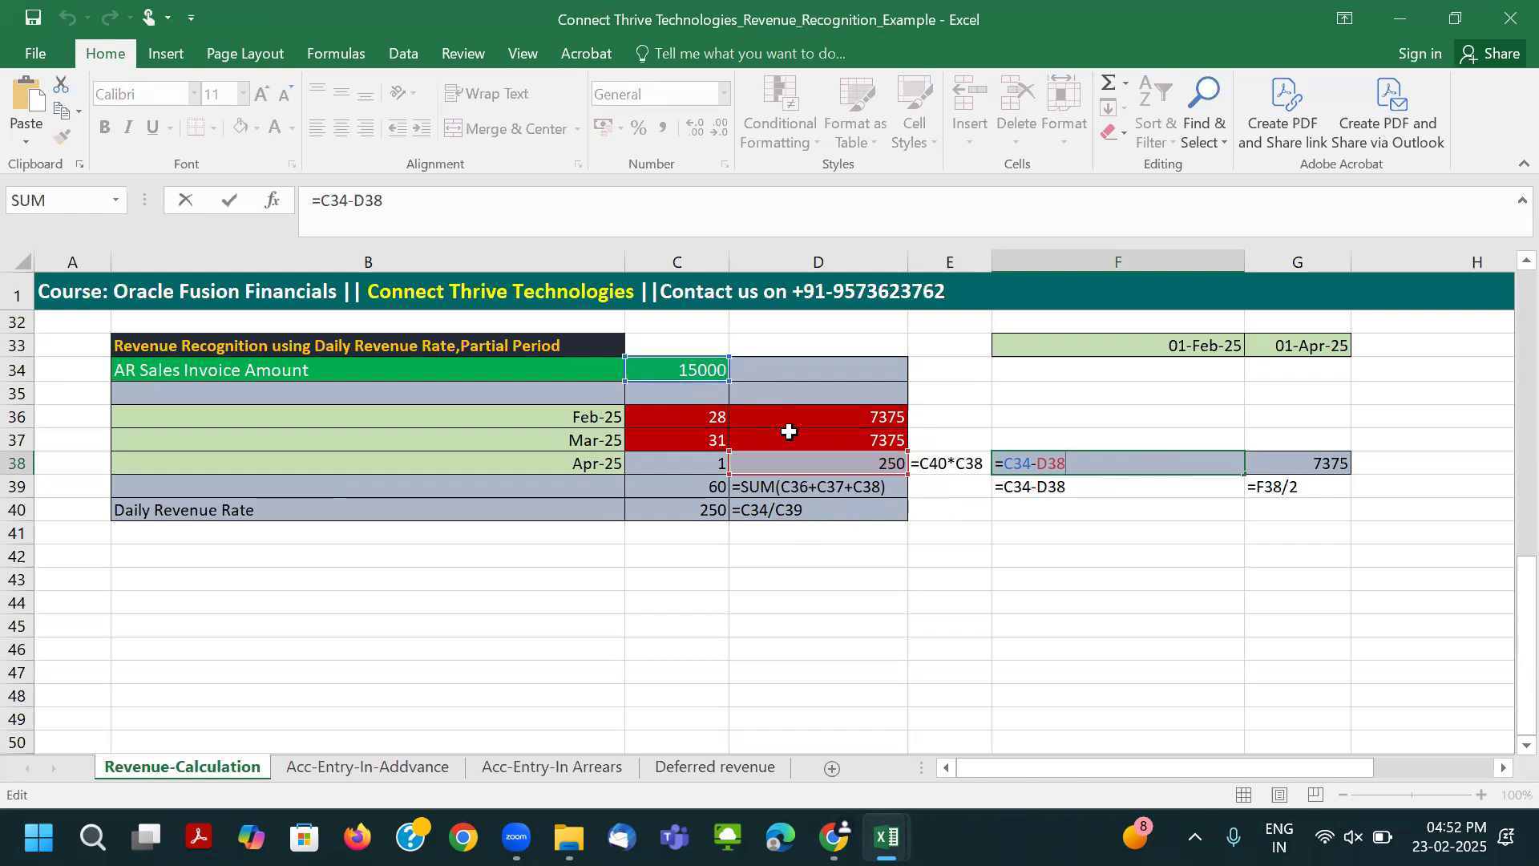
key(Tab)
click(1174, 468)
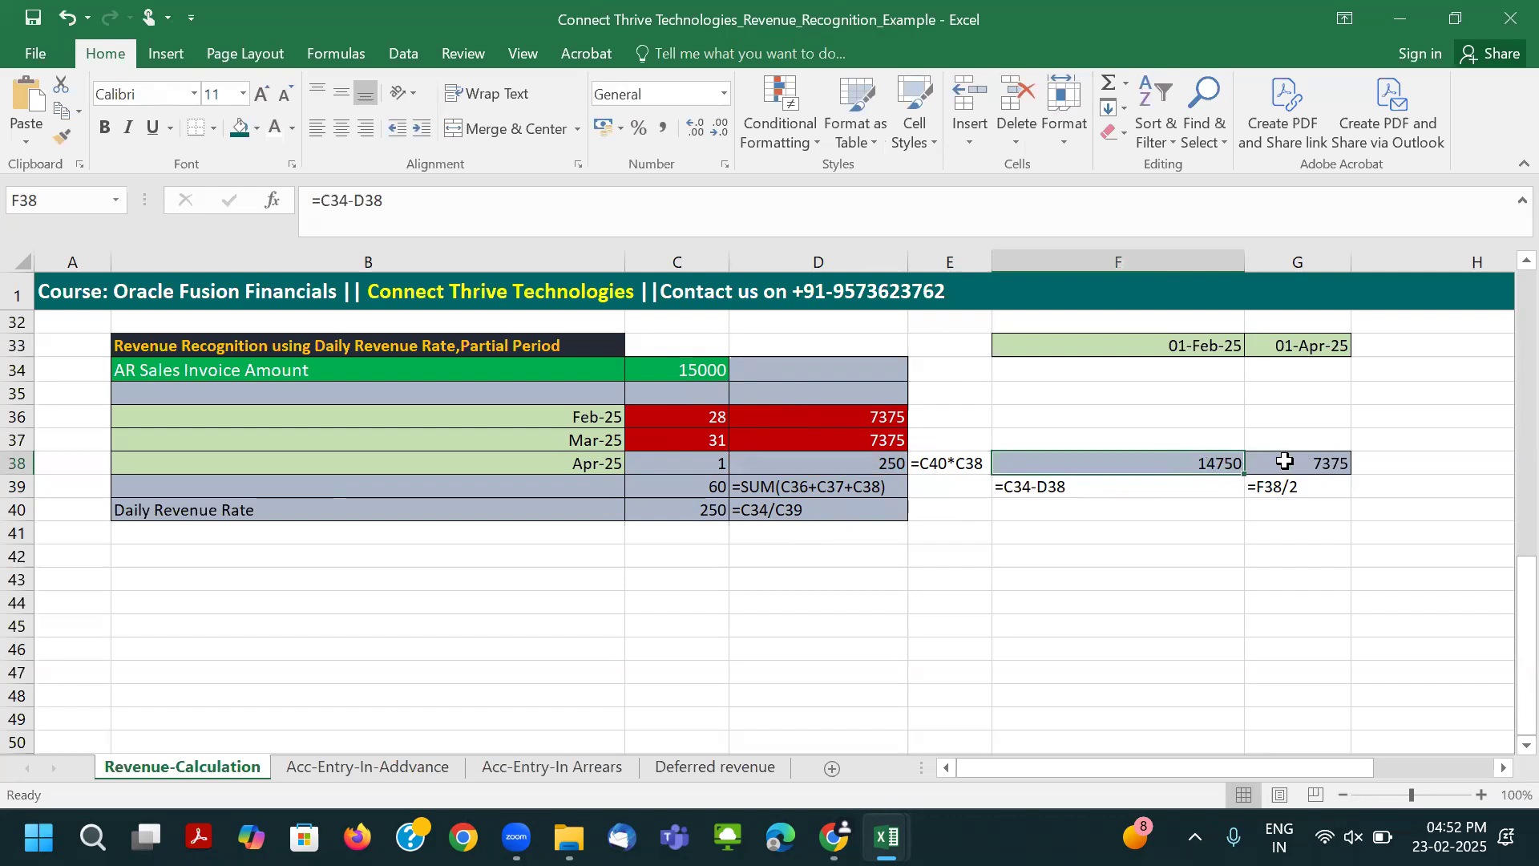
Examine how the formula in G38 splits the remaining amount between the February and March revenue in D36 and D37.
click(652, 416)
click(663, 438)
double_click(1293, 466)
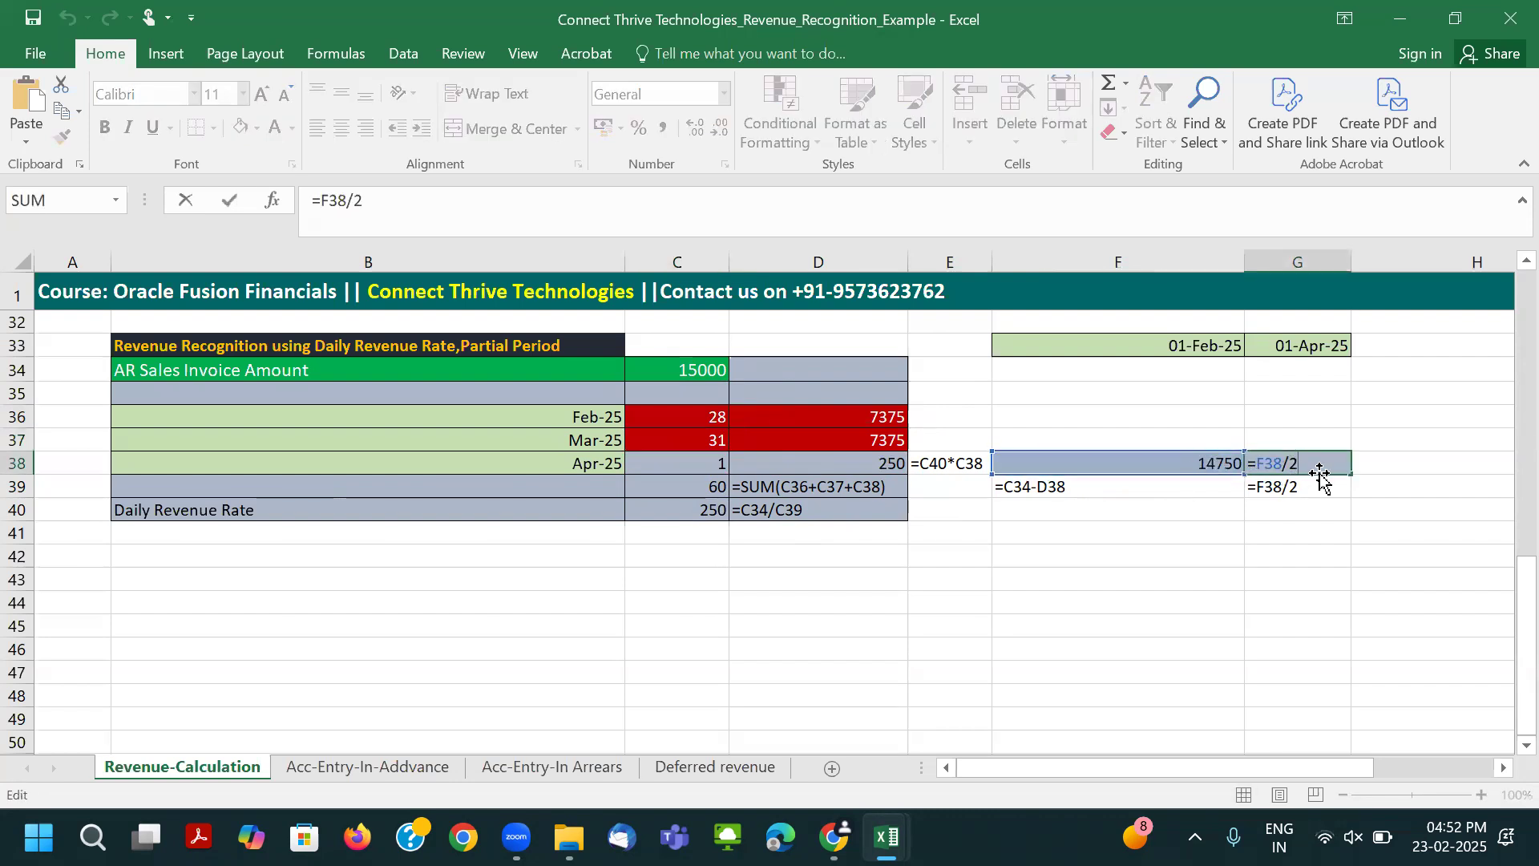
click(875, 433)
click(879, 416)
click(864, 442)
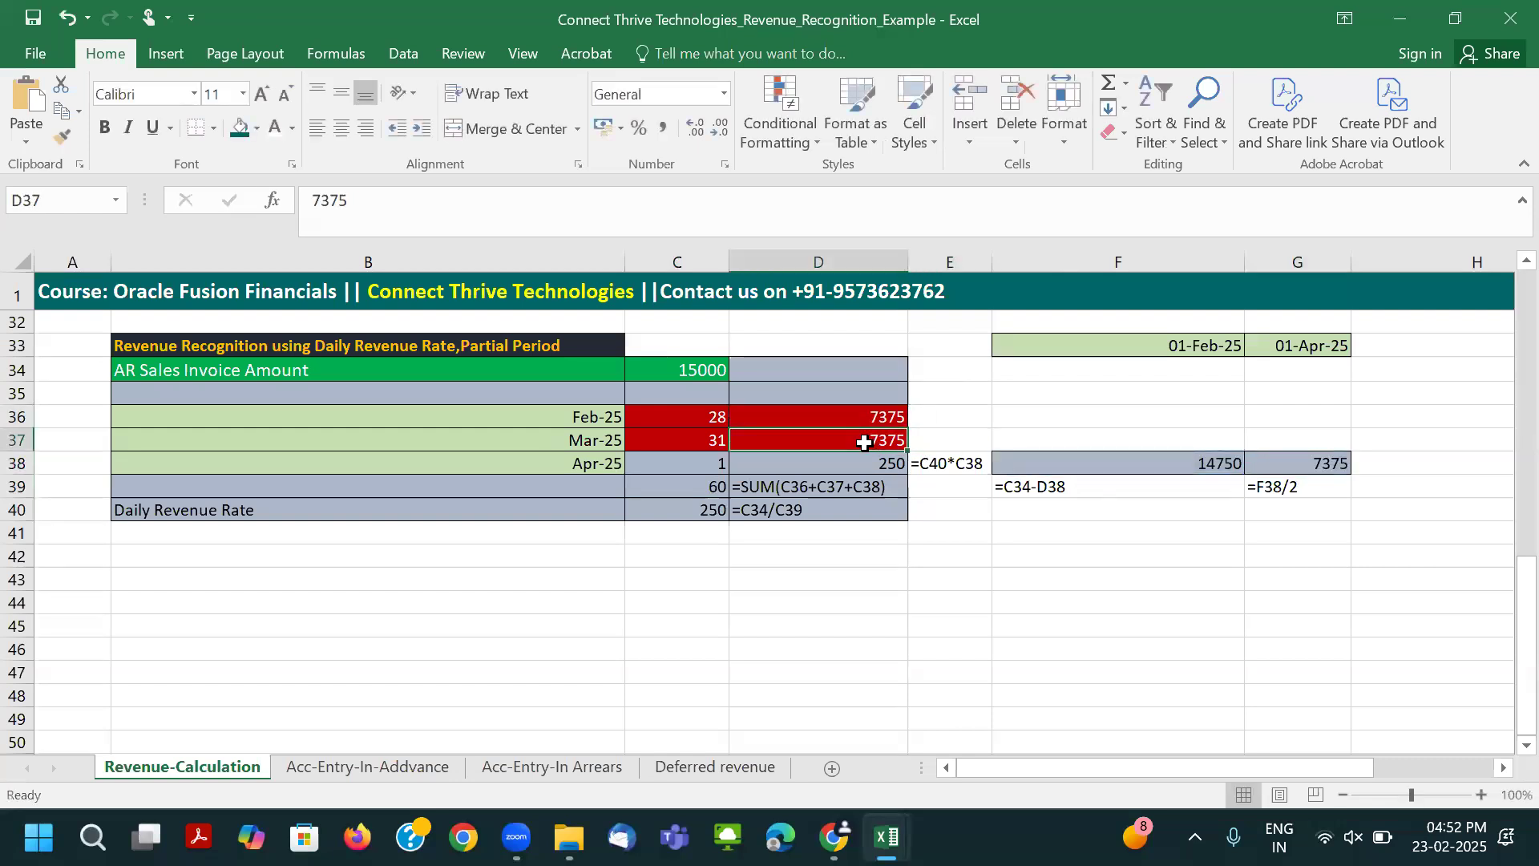
Review the partial-period schedule's title, its February and April days, the April revenue in D38 and the invoice amount in C34.
click(393, 349)
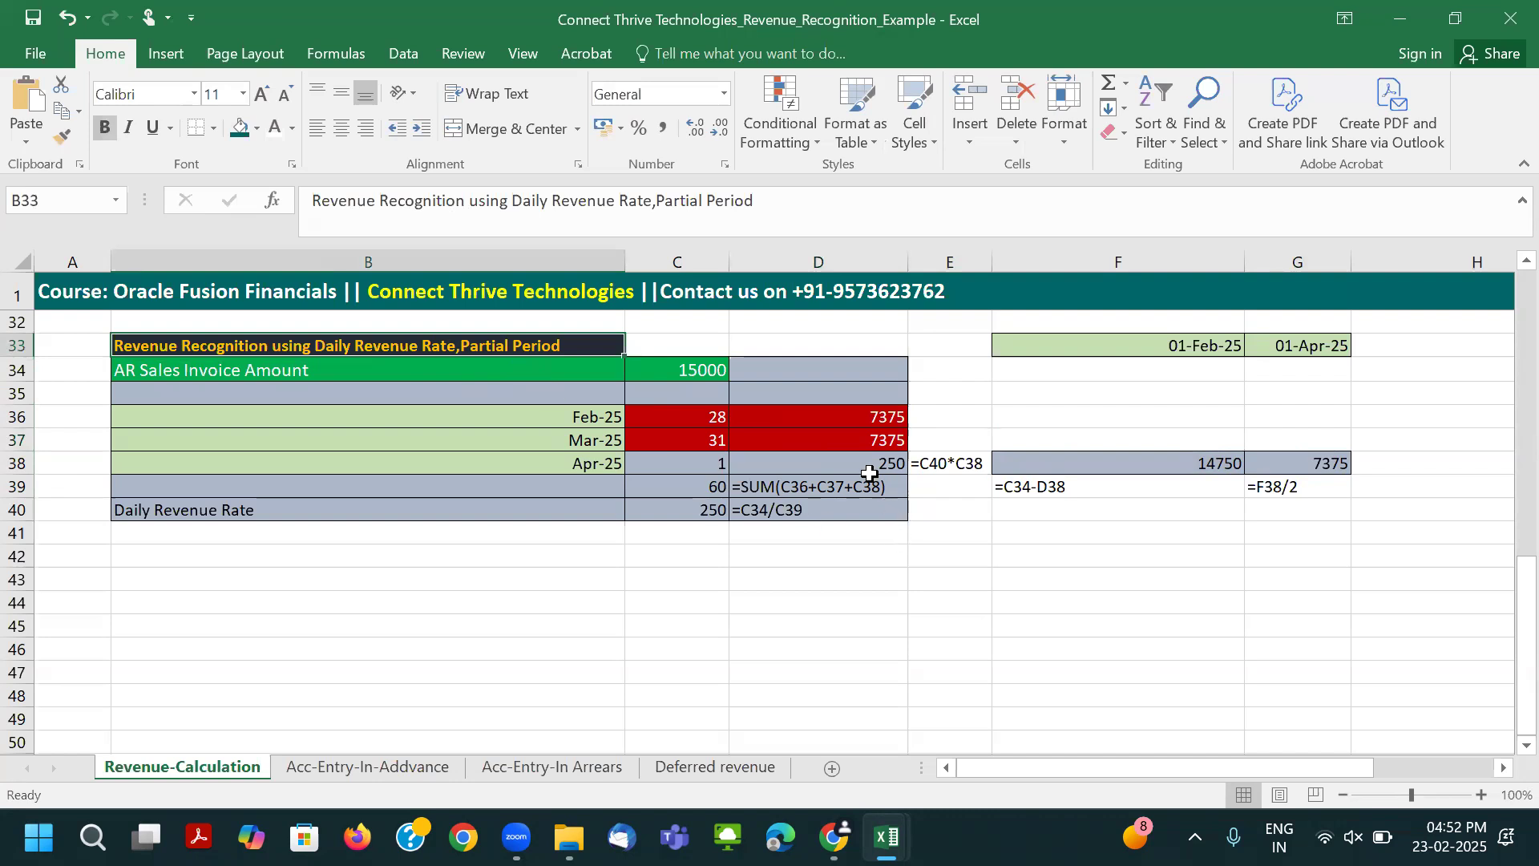
click(705, 416)
key(Down)
key(Up)
click(705, 457)
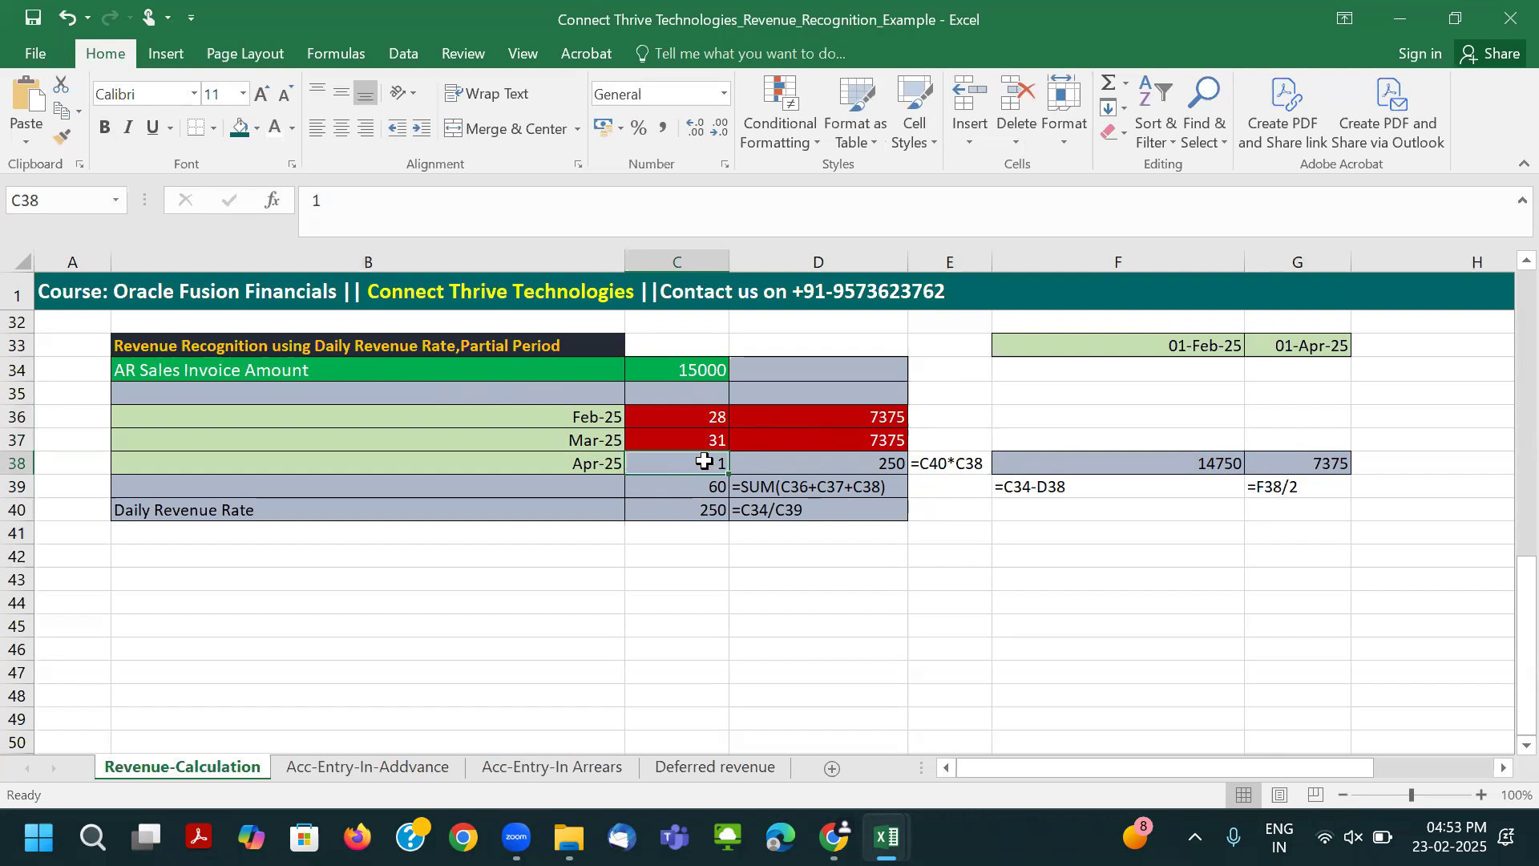
click(807, 464)
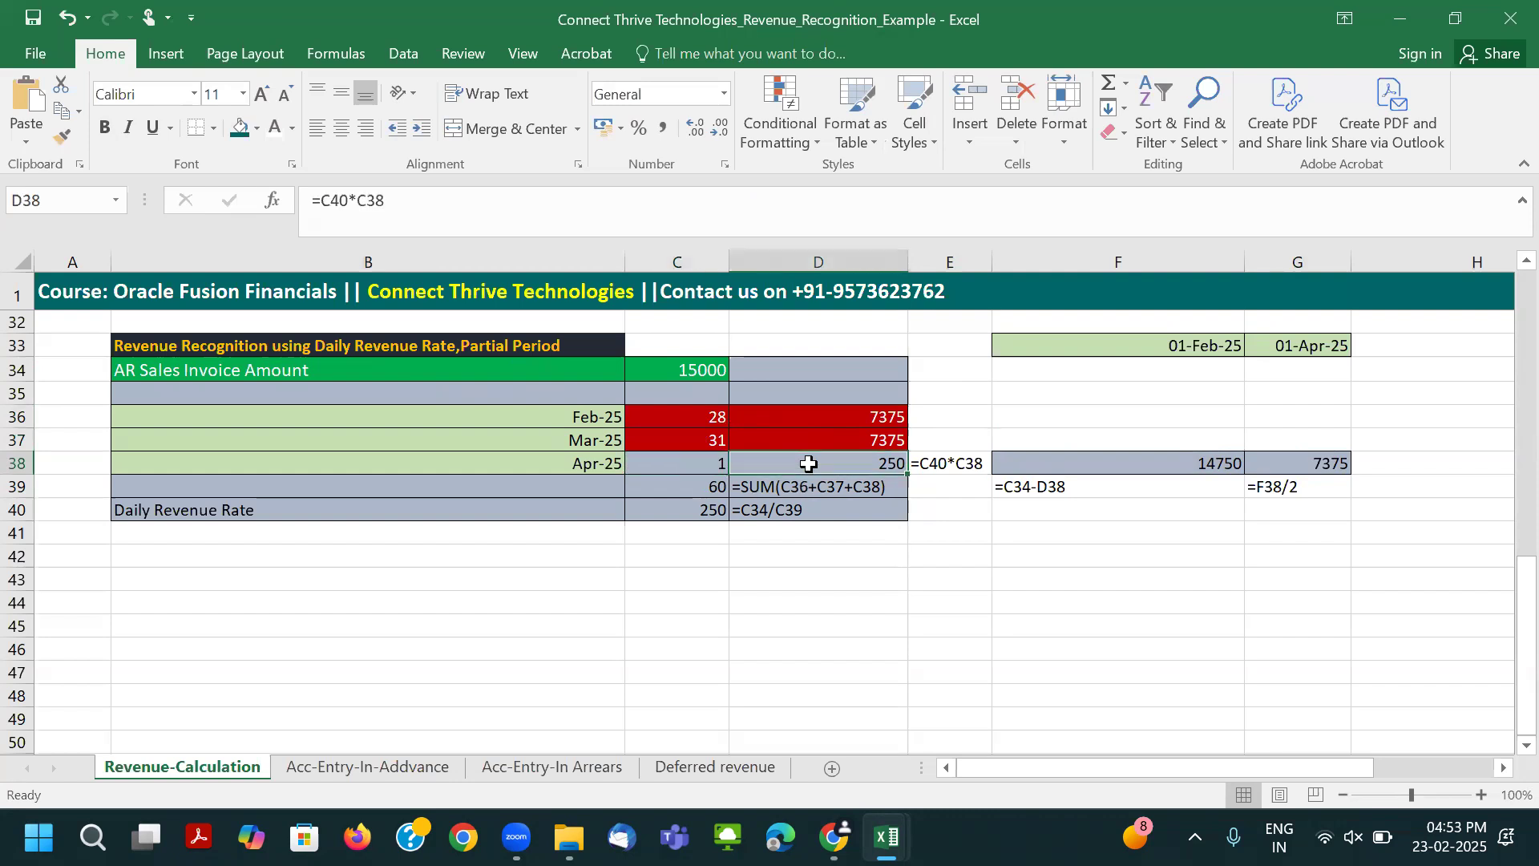
click(699, 370)
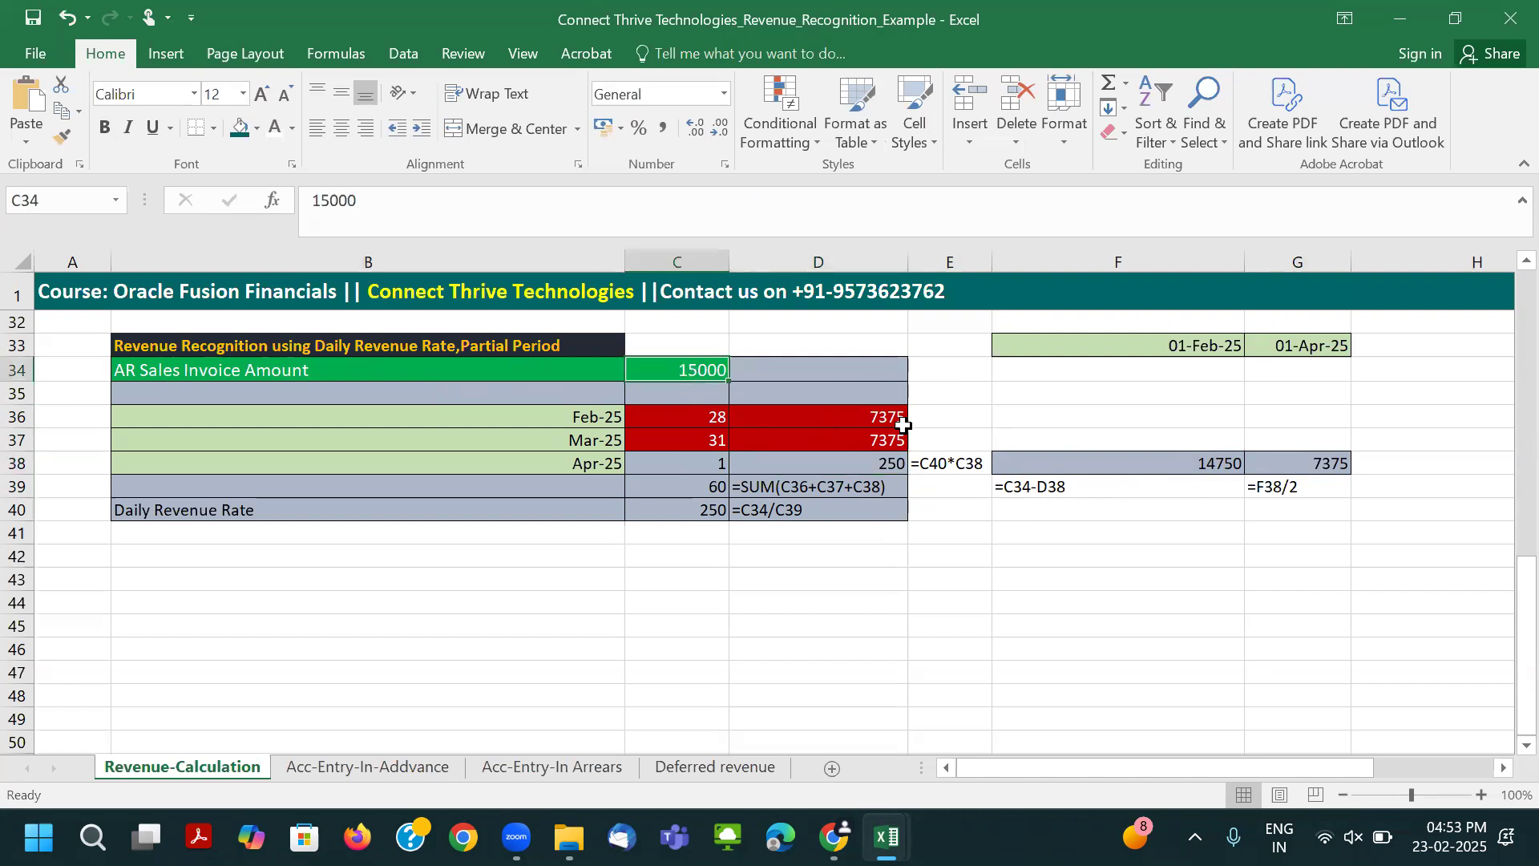
Compare the full-month days for February and March in C36 and C37 with the partial April days in C38.
click(716, 416)
click(705, 439)
click(712, 418)
click(697, 440)
click(691, 413)
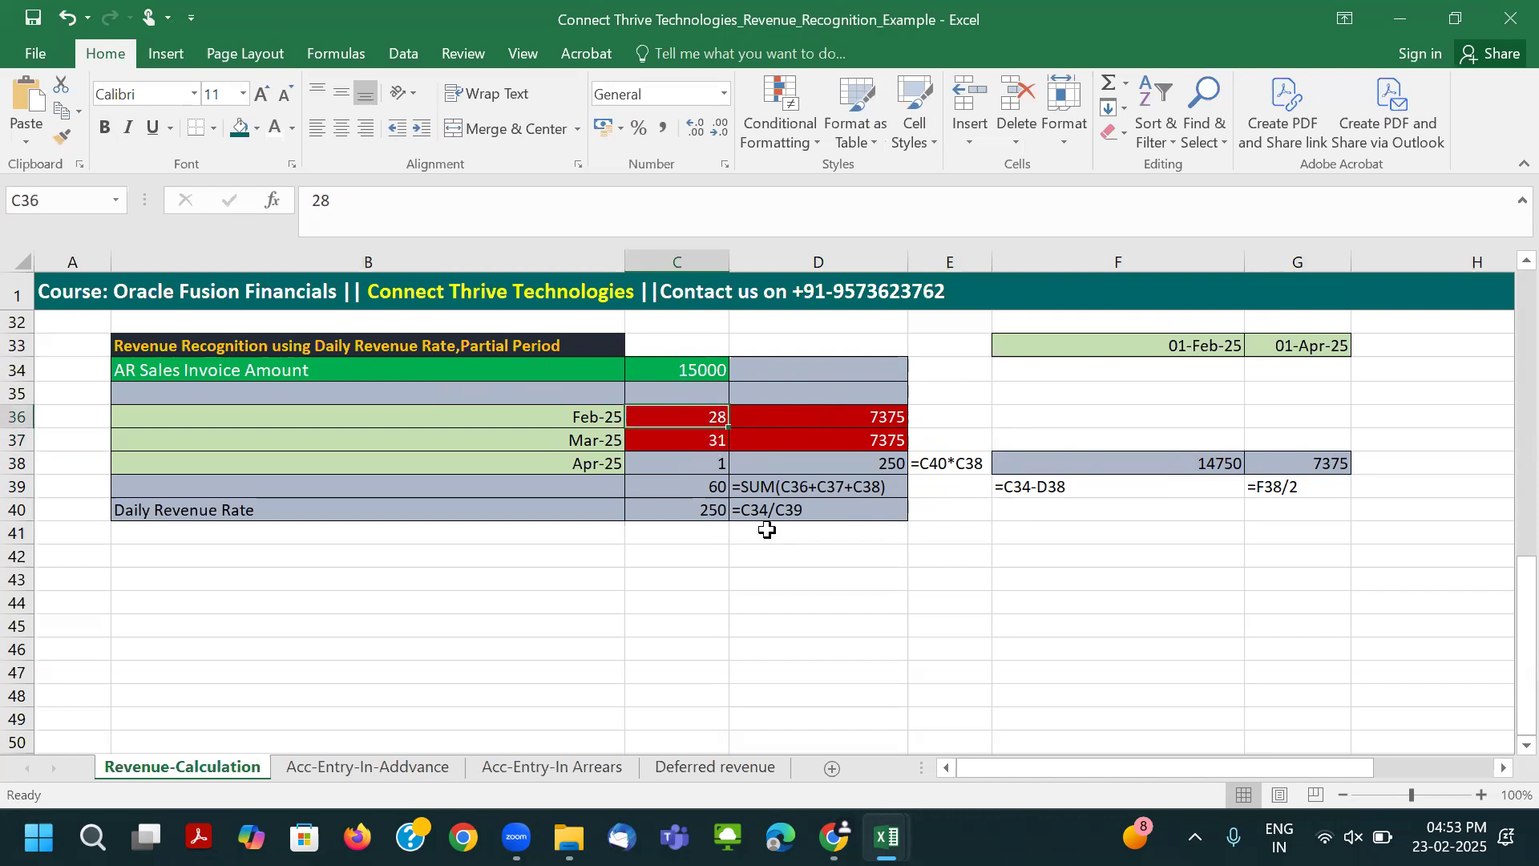
click(1000, 500)
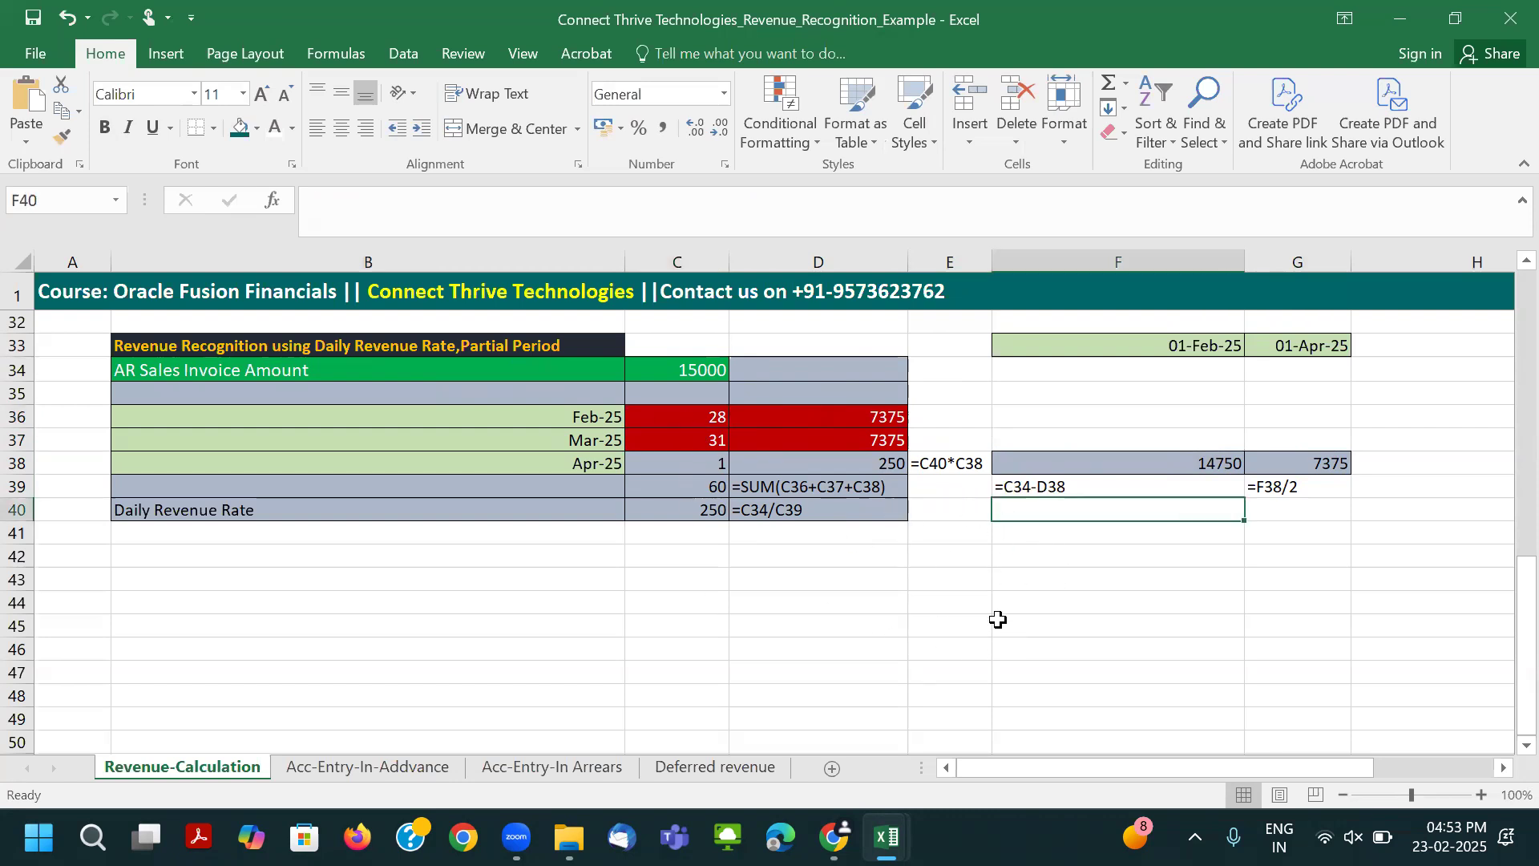
click(705, 417)
click(701, 439)
click(672, 463)
Switch to the account entry workbook's BYD_DRR_Partial_Periods sheet and check the February, March and April entry dates.
key(alt+Tab)
click(724, 769)
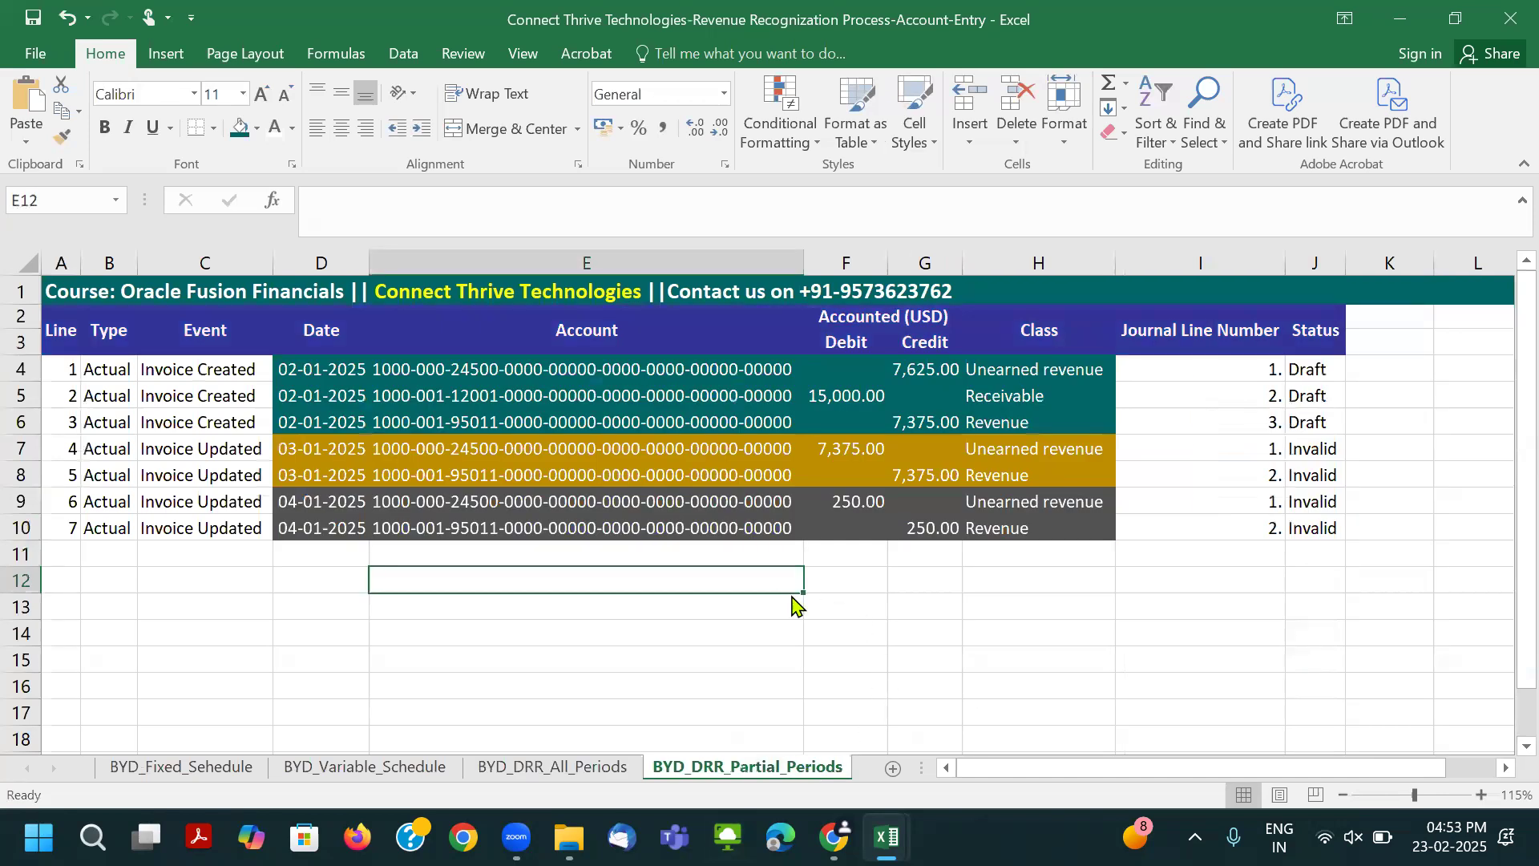
click(608, 644)
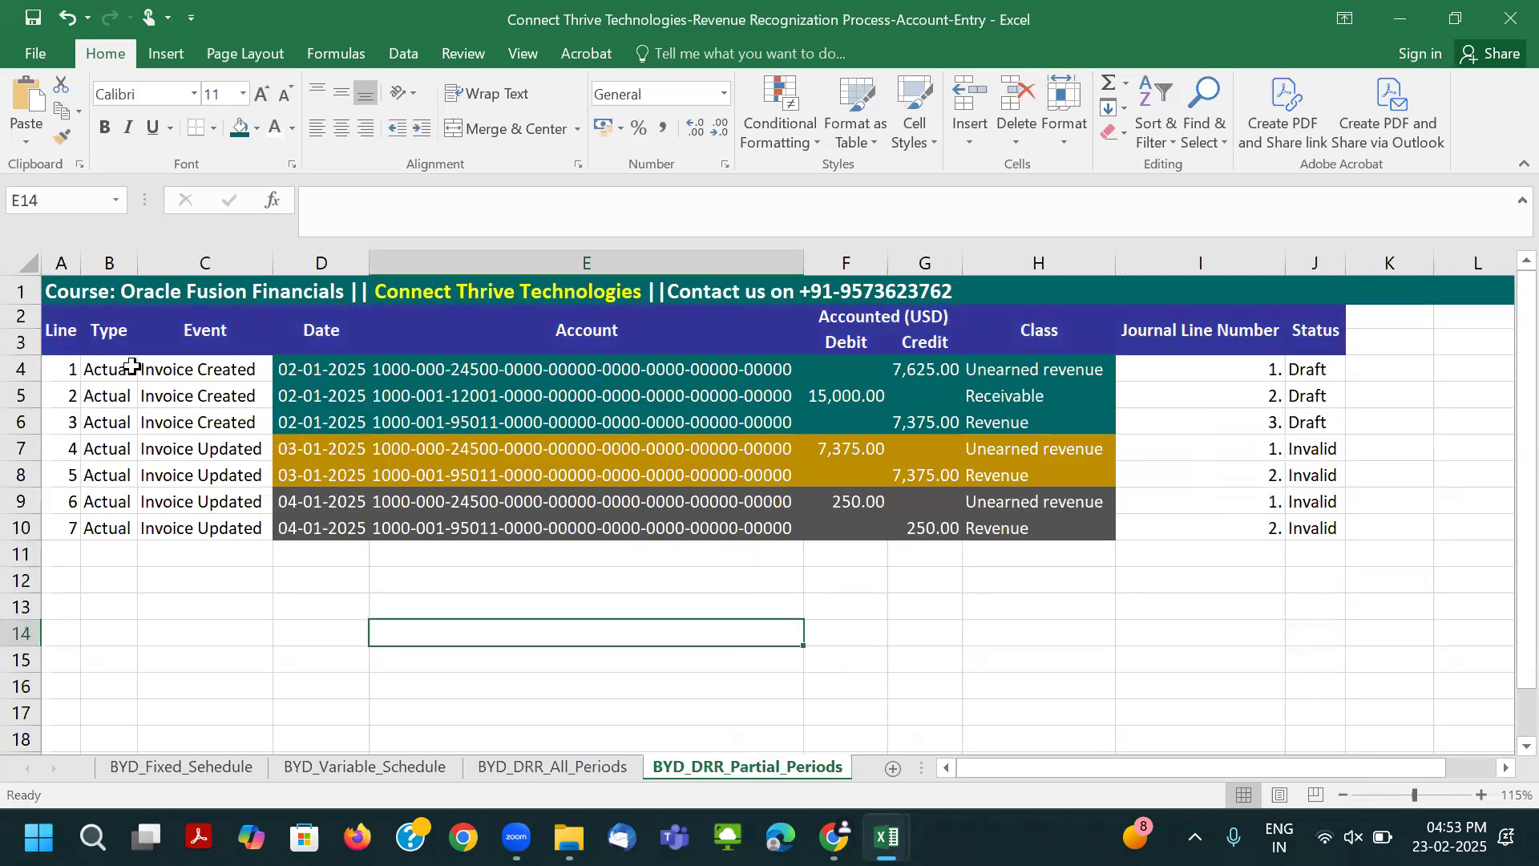
click(332, 370)
click(313, 447)
click(317, 499)
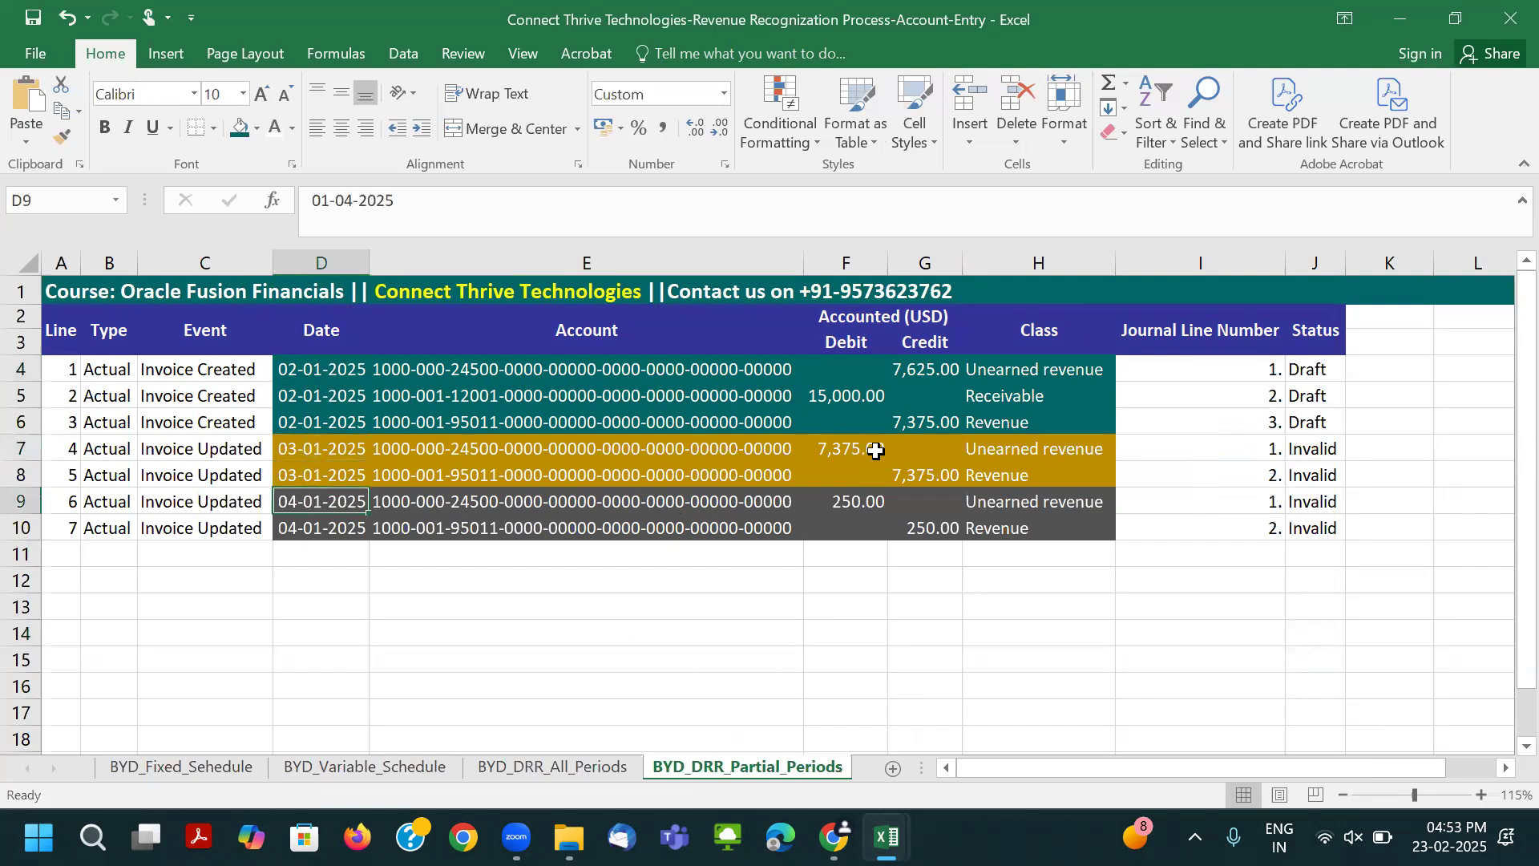
Compare the calculated February revenue in D36 with the revenue credit in G6 of the account entry workbook.
key(alt+Tab)
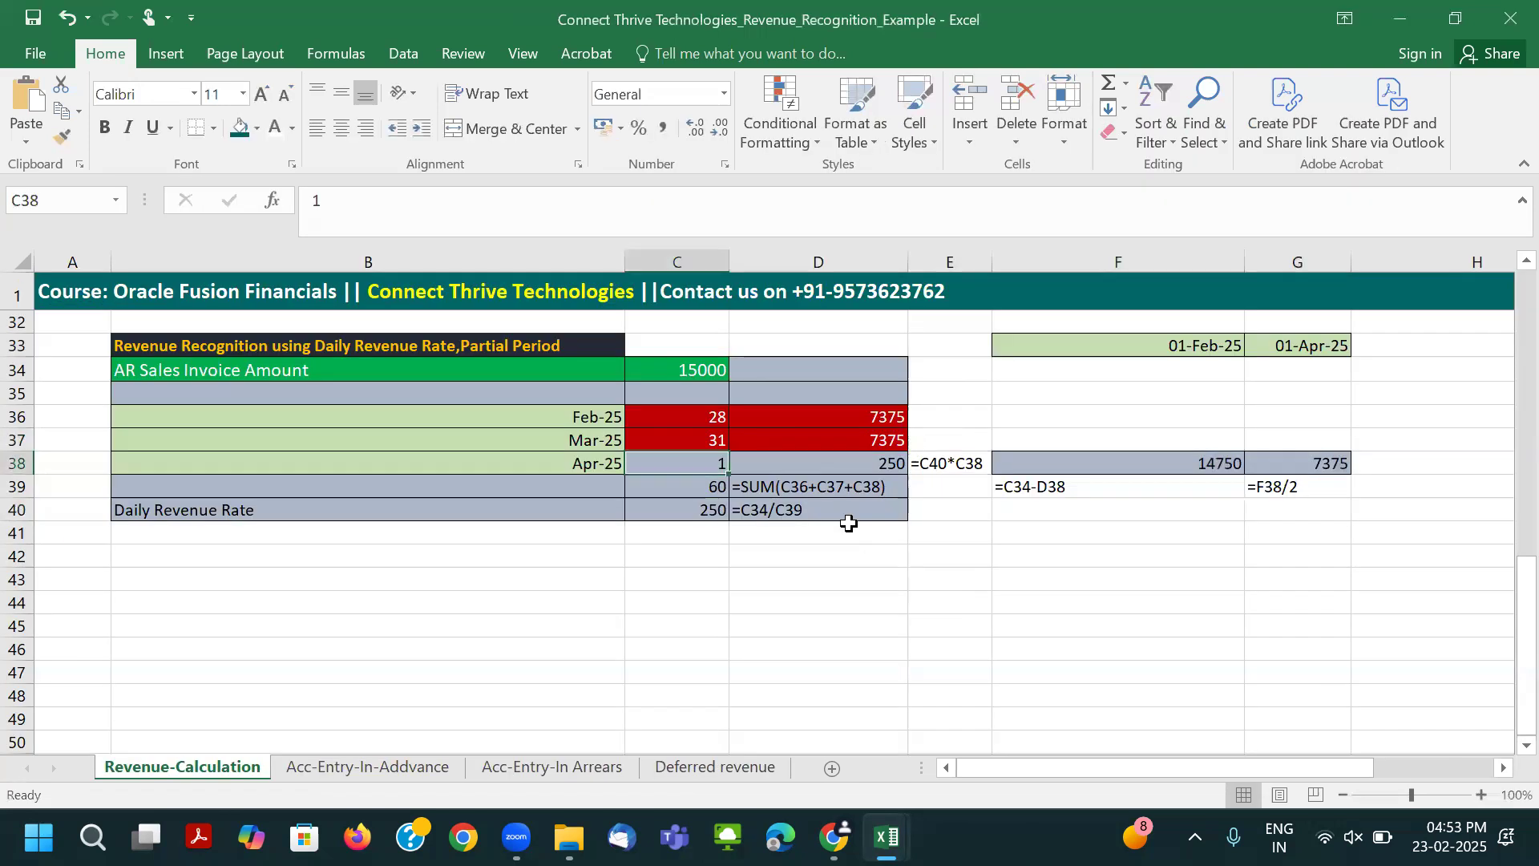
click(638, 419)
click(798, 419)
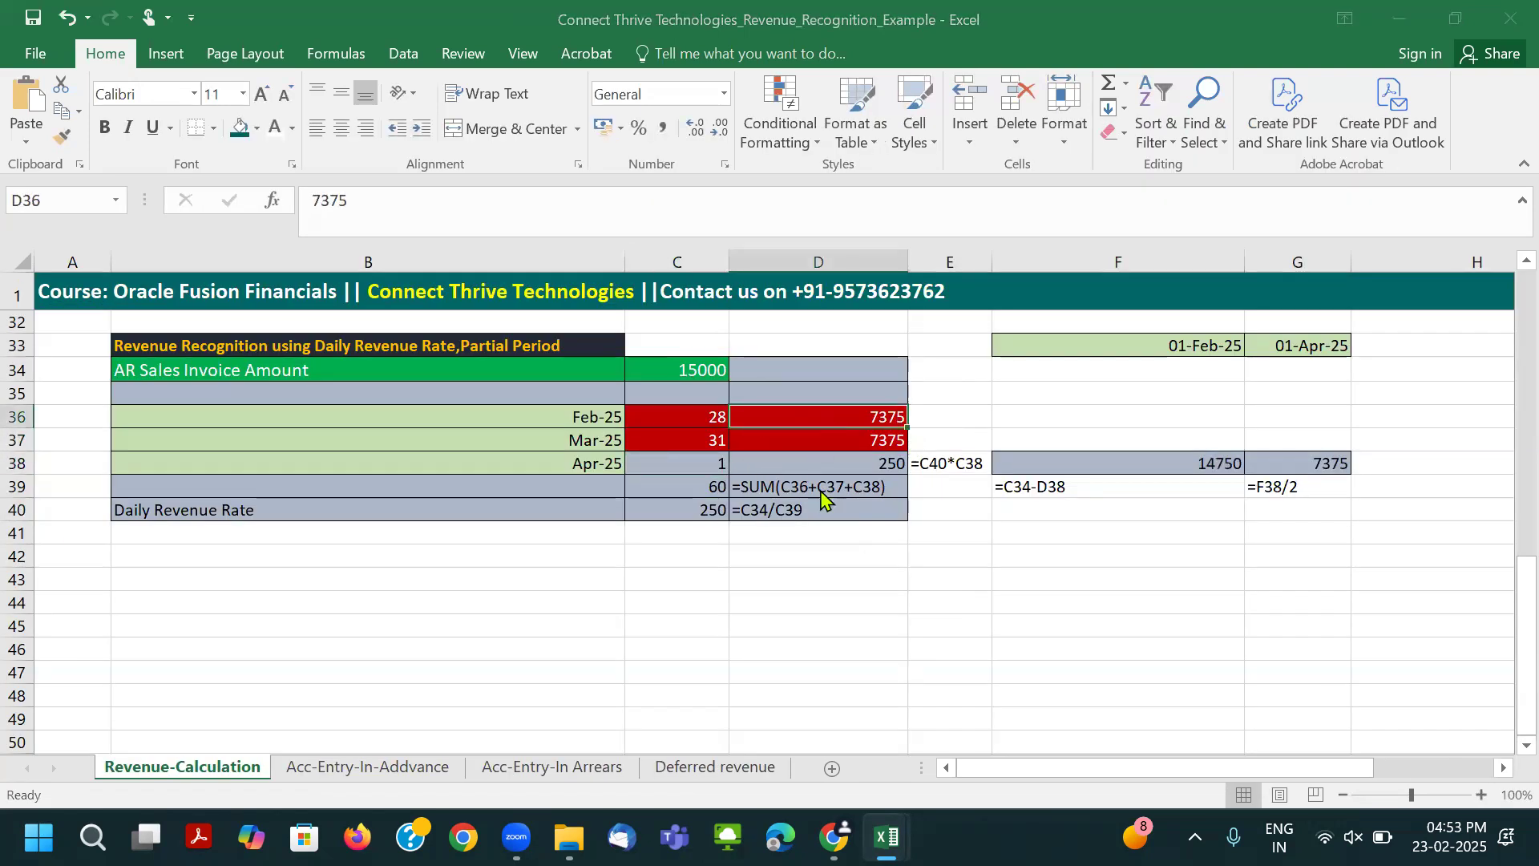
key(alt+Tab)
click(942, 427)
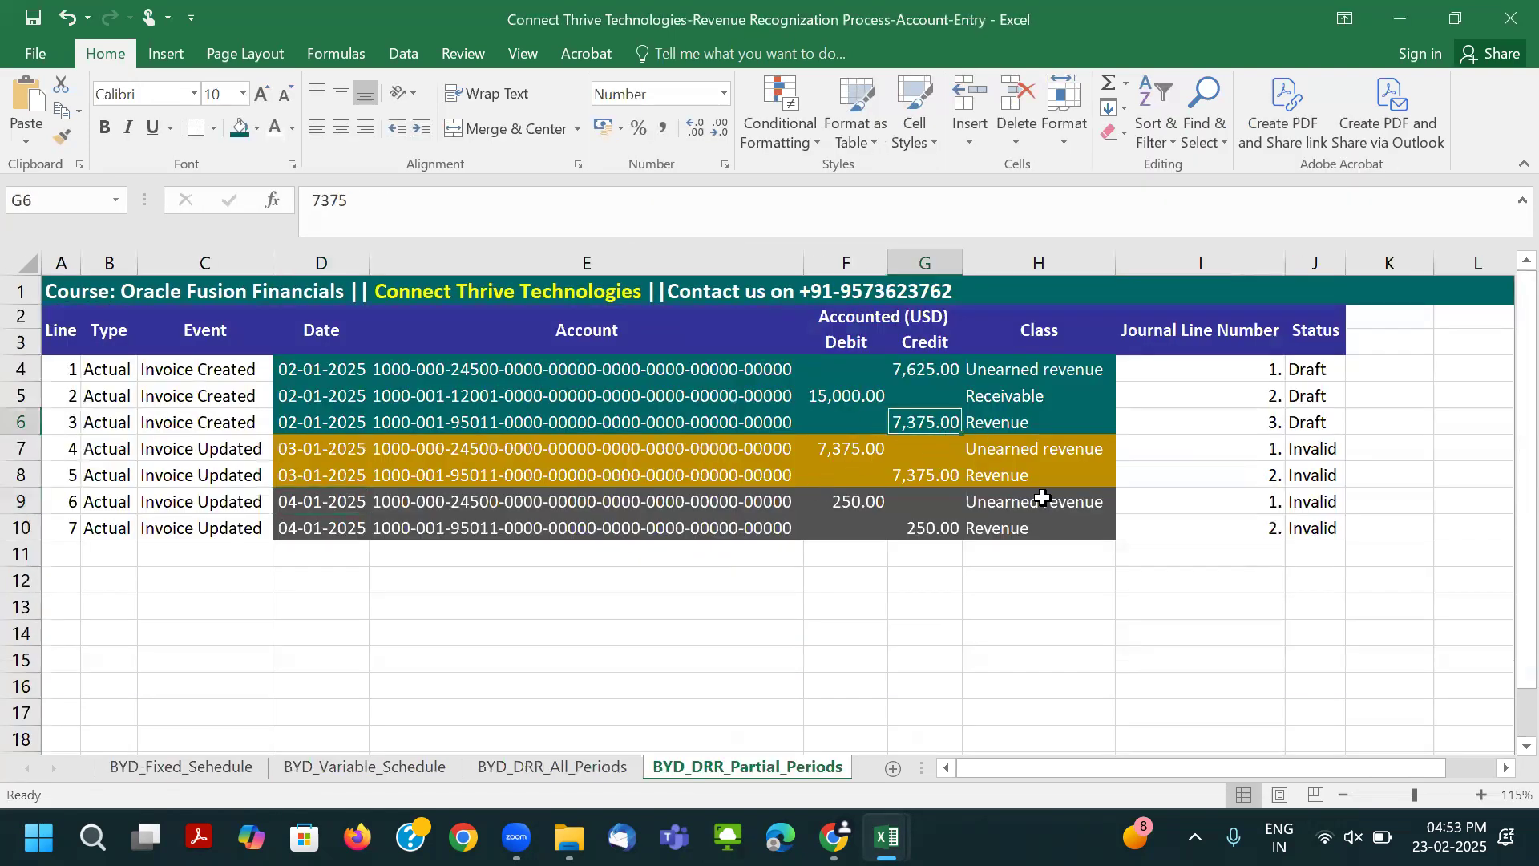
Clear the Draft and Invalid status values in J4:J10 of the partial periods sheet.
ctrl+scroll(1042, 498, up, 1)
drag(1485, 385, 1509, 580)
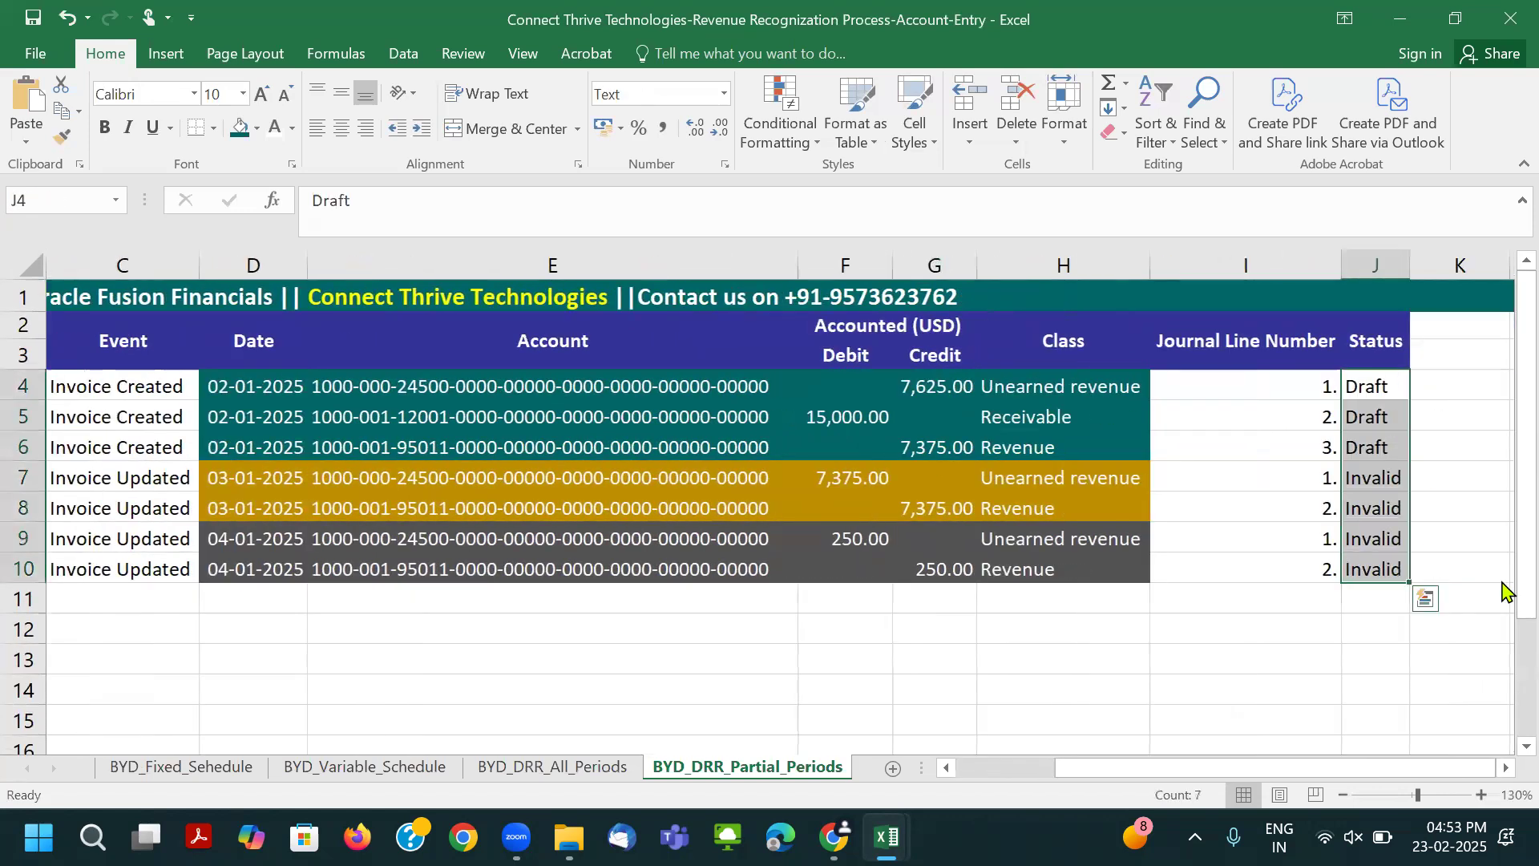
key(Delete)
click(1292, 565)
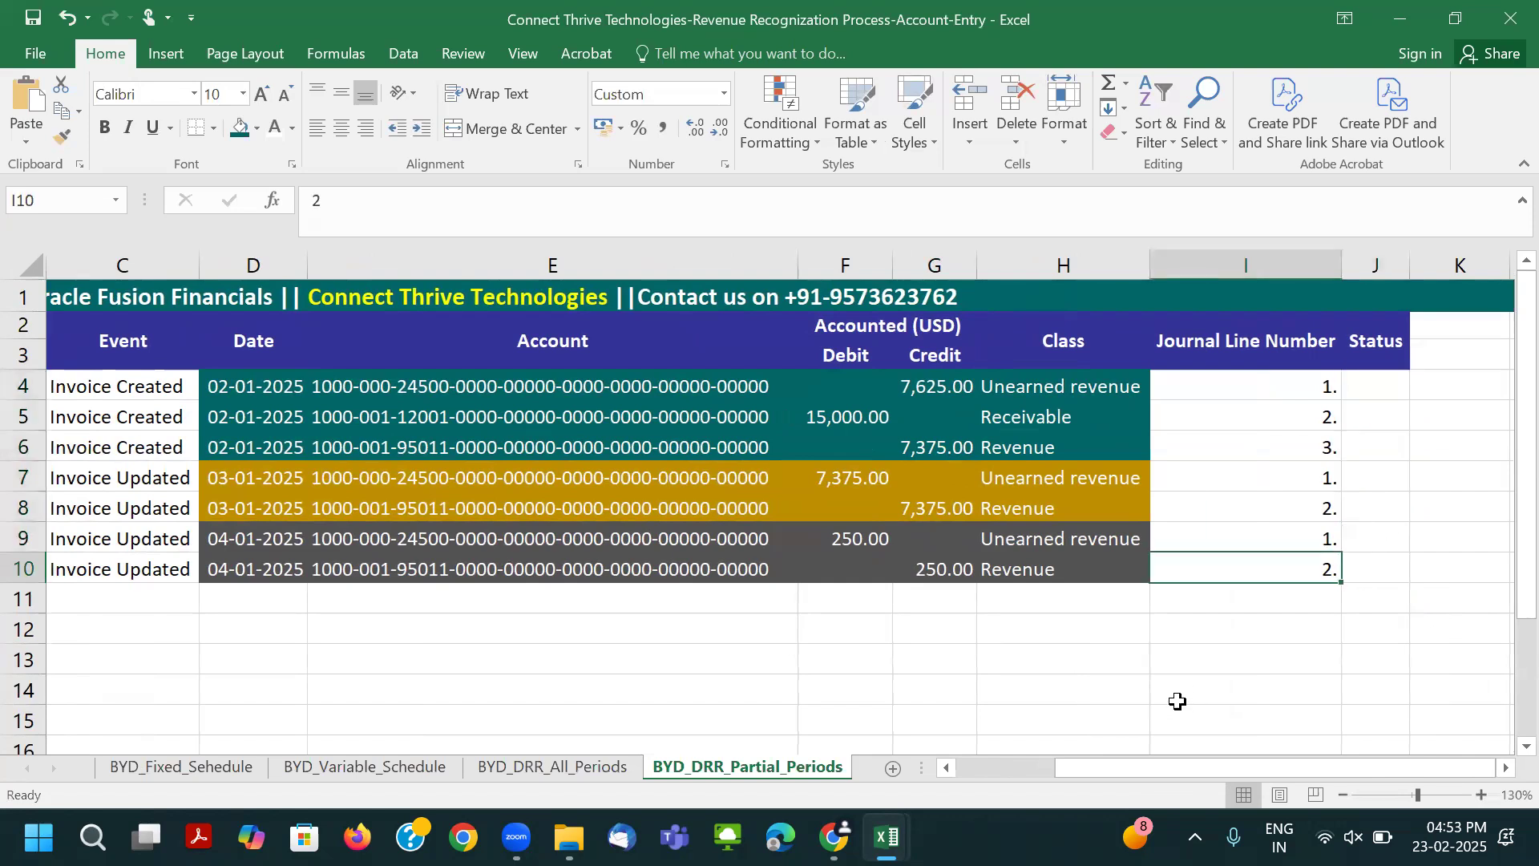
Examine the February invoice creation entry's date, receivable debit, unearned revenue credit and revenue credit.
ctrl+scroll(1202, 709, up, 1)
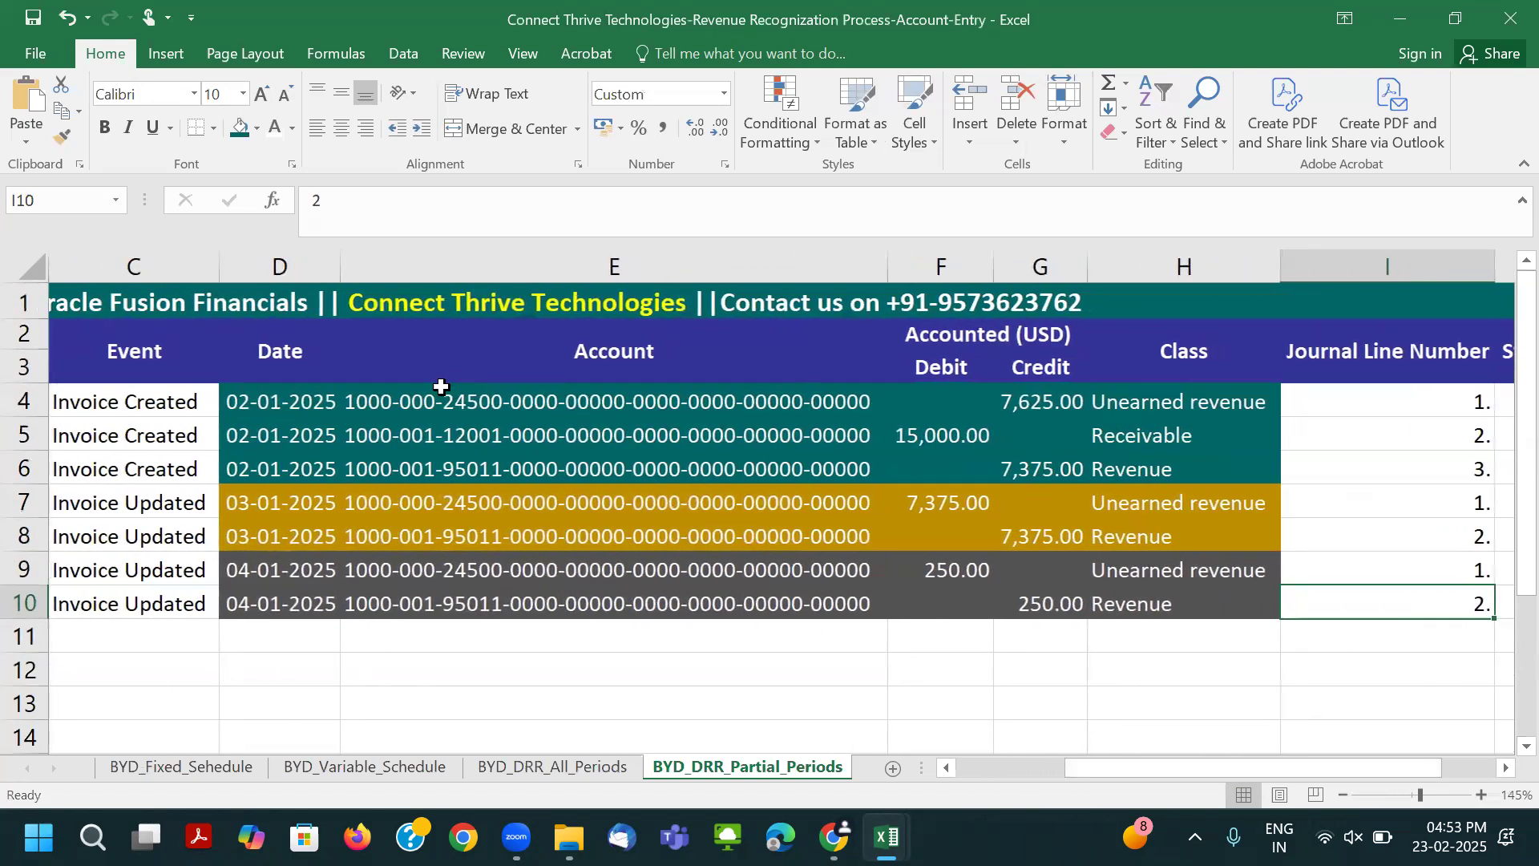
click(305, 403)
click(1017, 478)
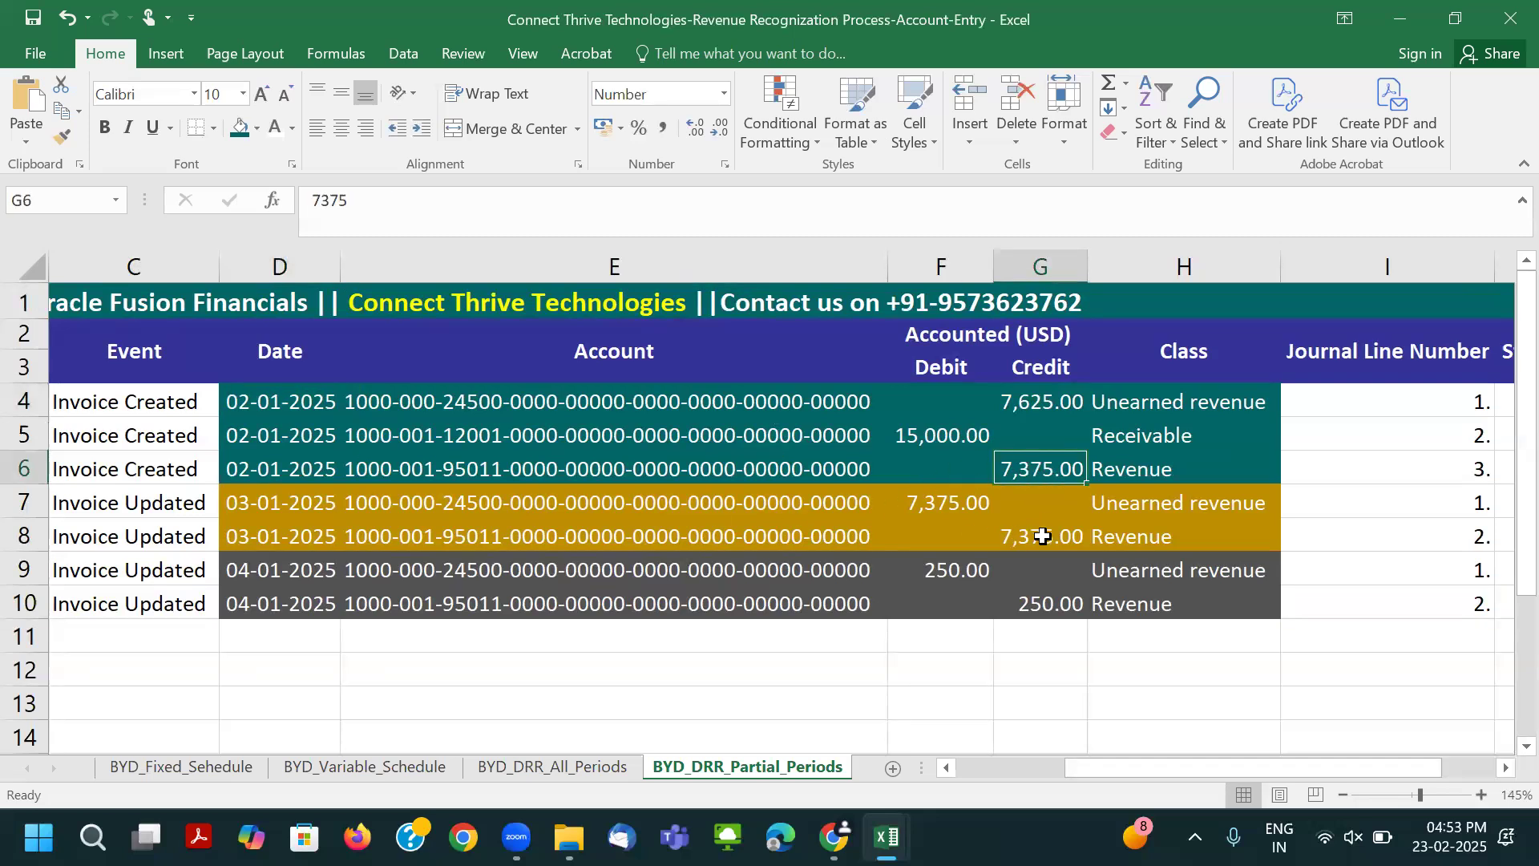
click(916, 441)
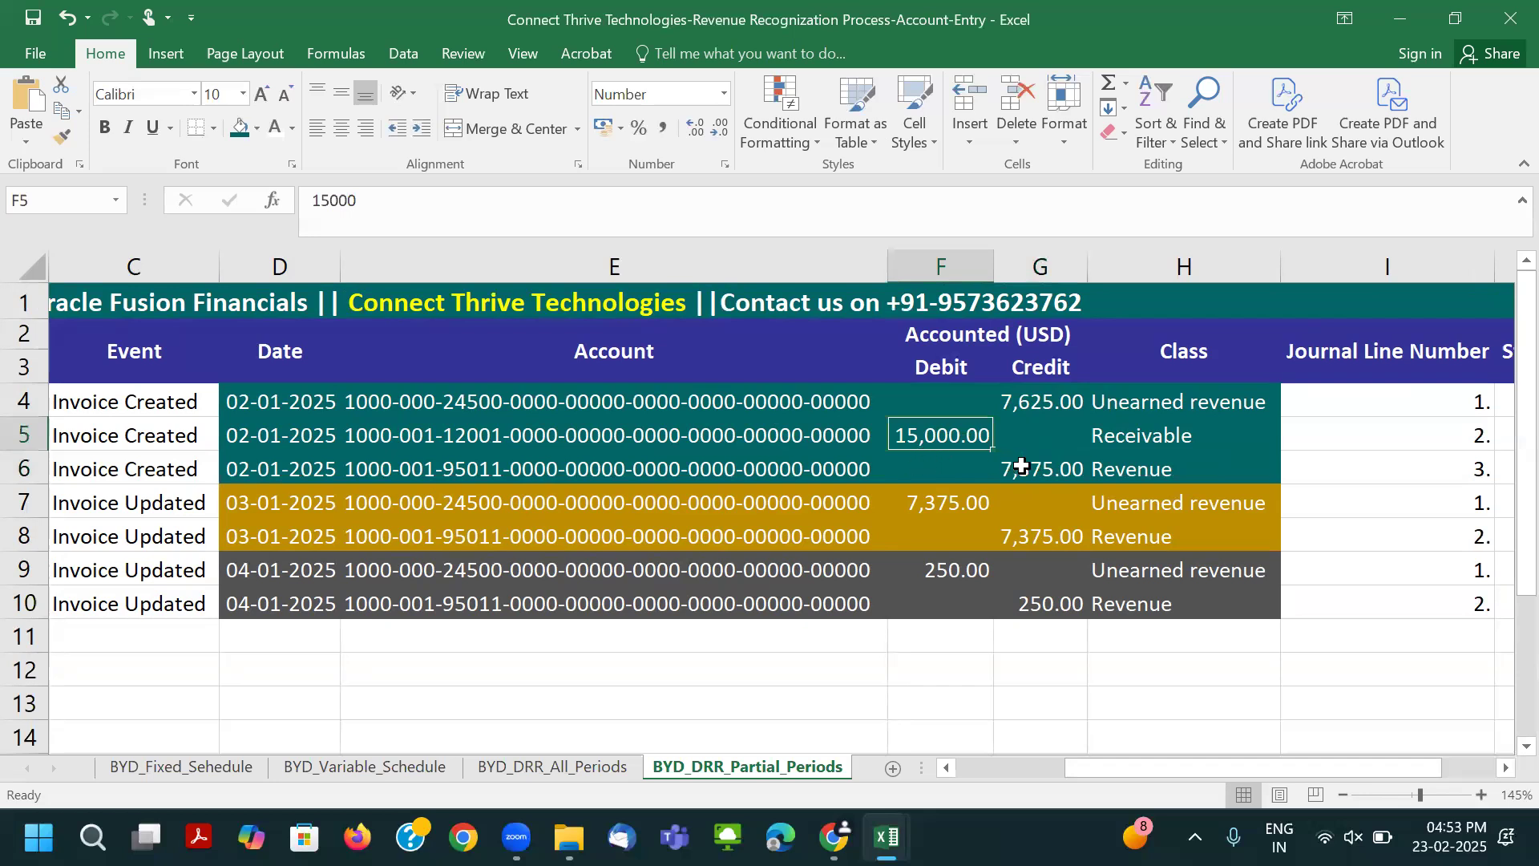
click(1034, 412)
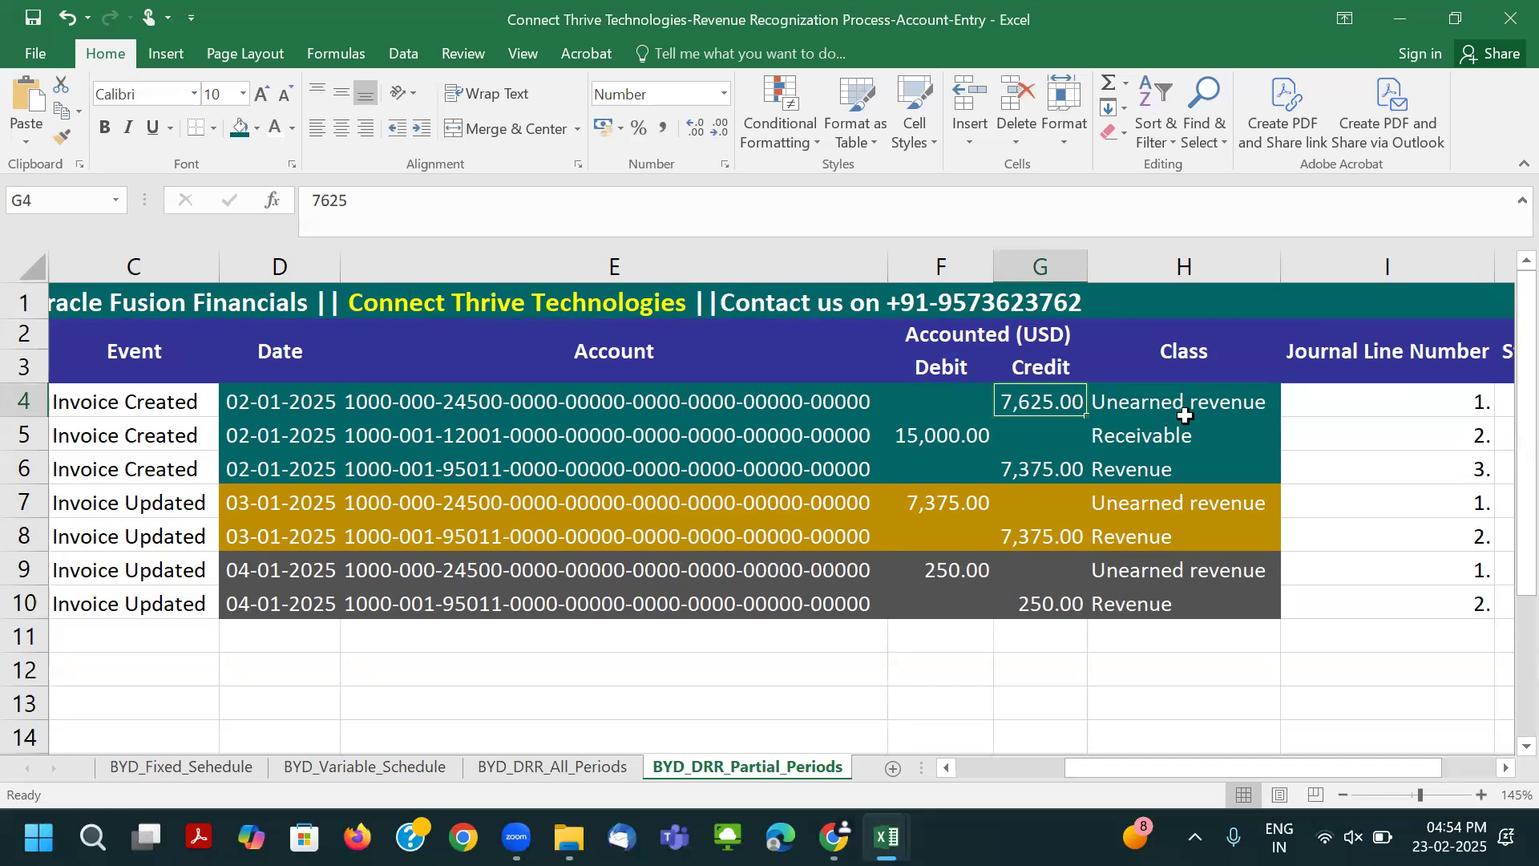
click(1034, 467)
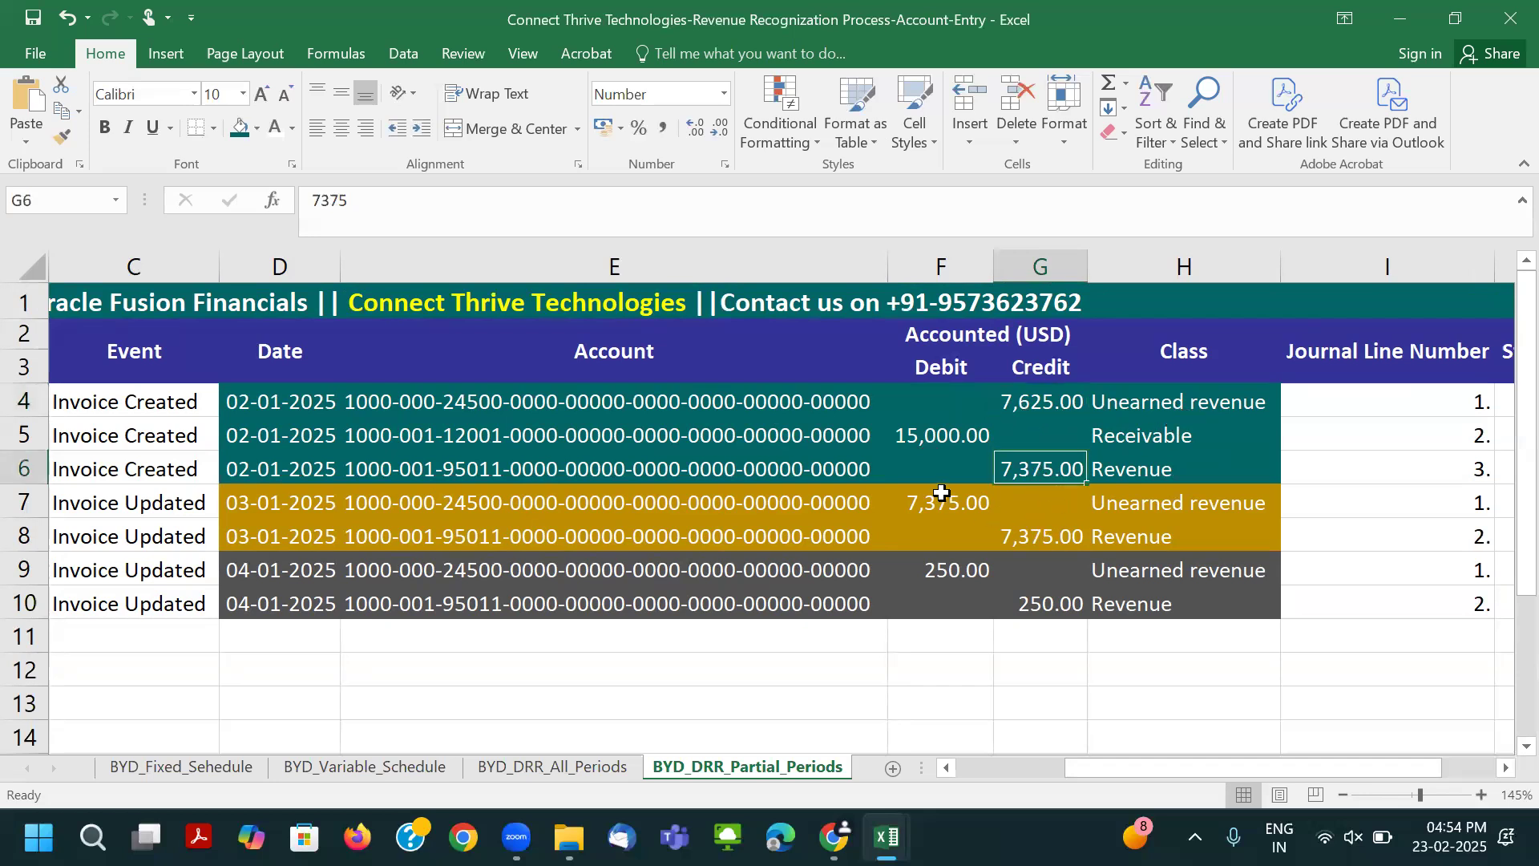
Inspect the March entry date and the April unearned revenue debit, revenue credit and date.
click(286, 508)
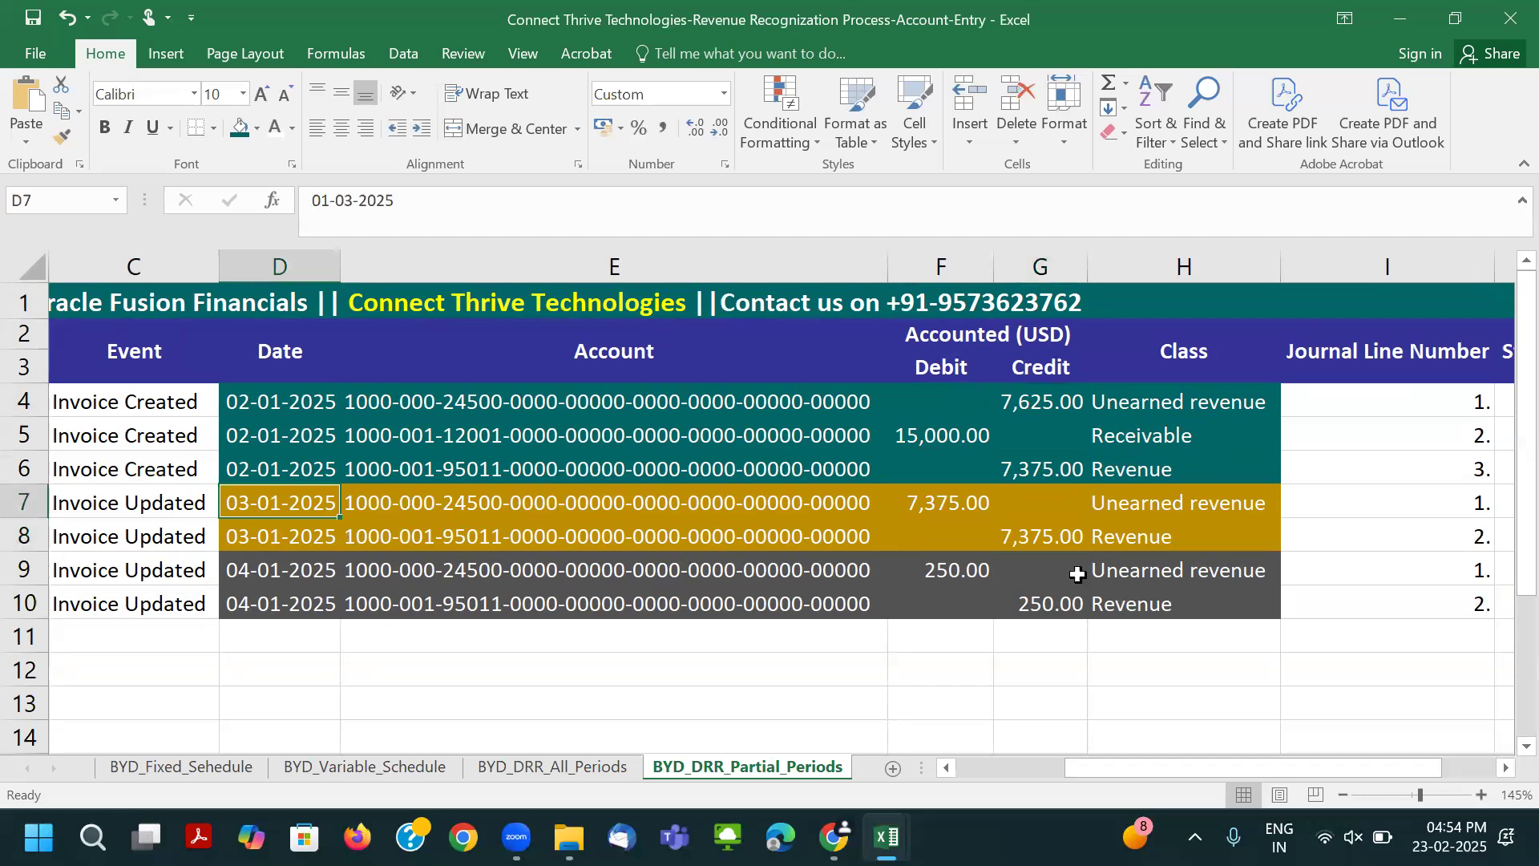
click(914, 570)
click(1040, 602)
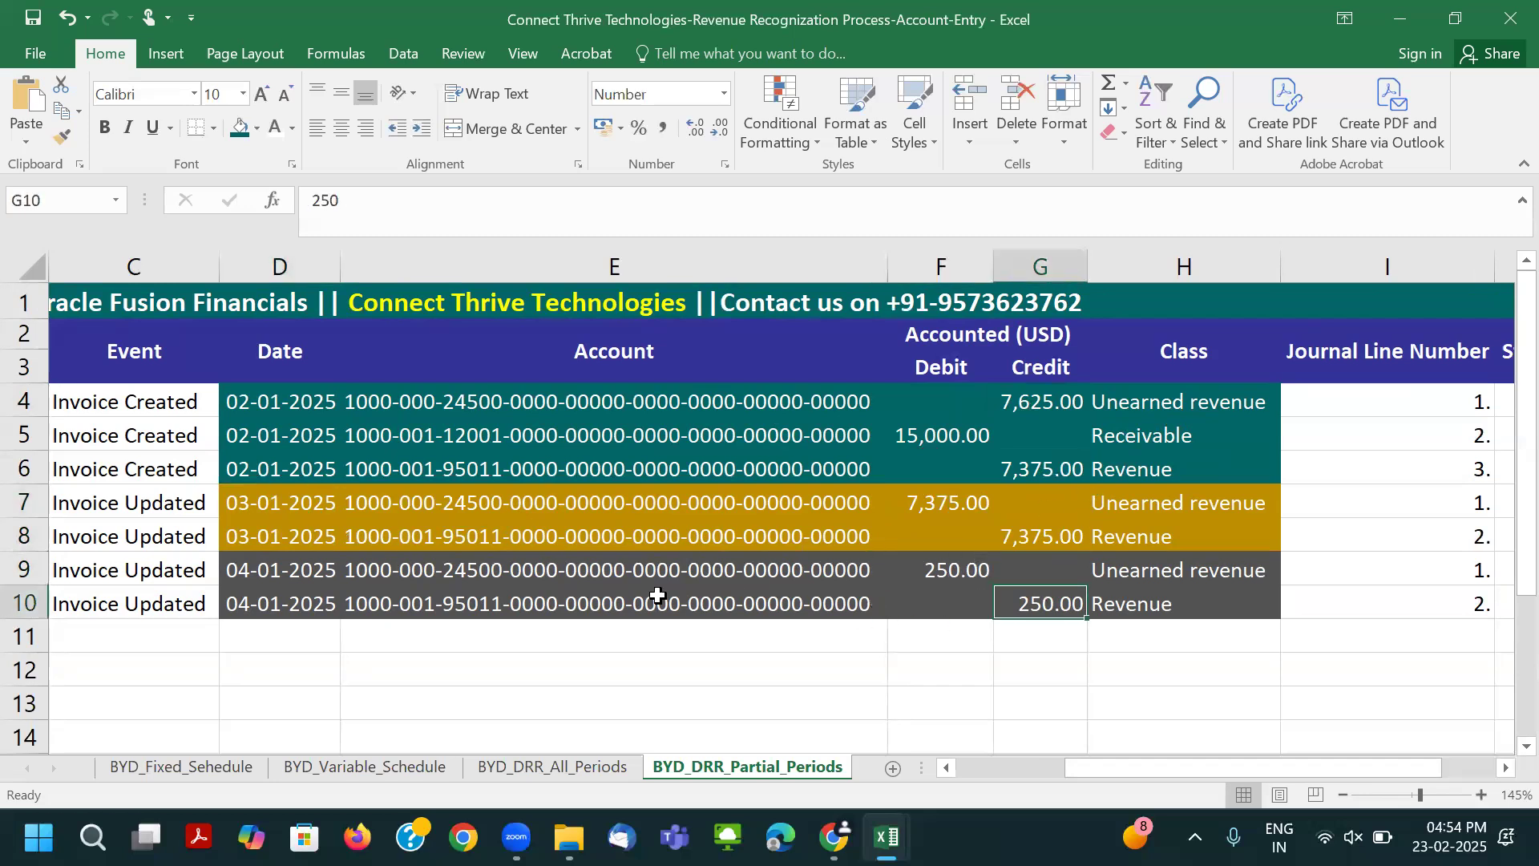
click(316, 604)
Compare the calculated monthly revenues in D36:D38 with the accounted debits and credits in F4:G10 of the account entry workbook.
key(alt+Tab)
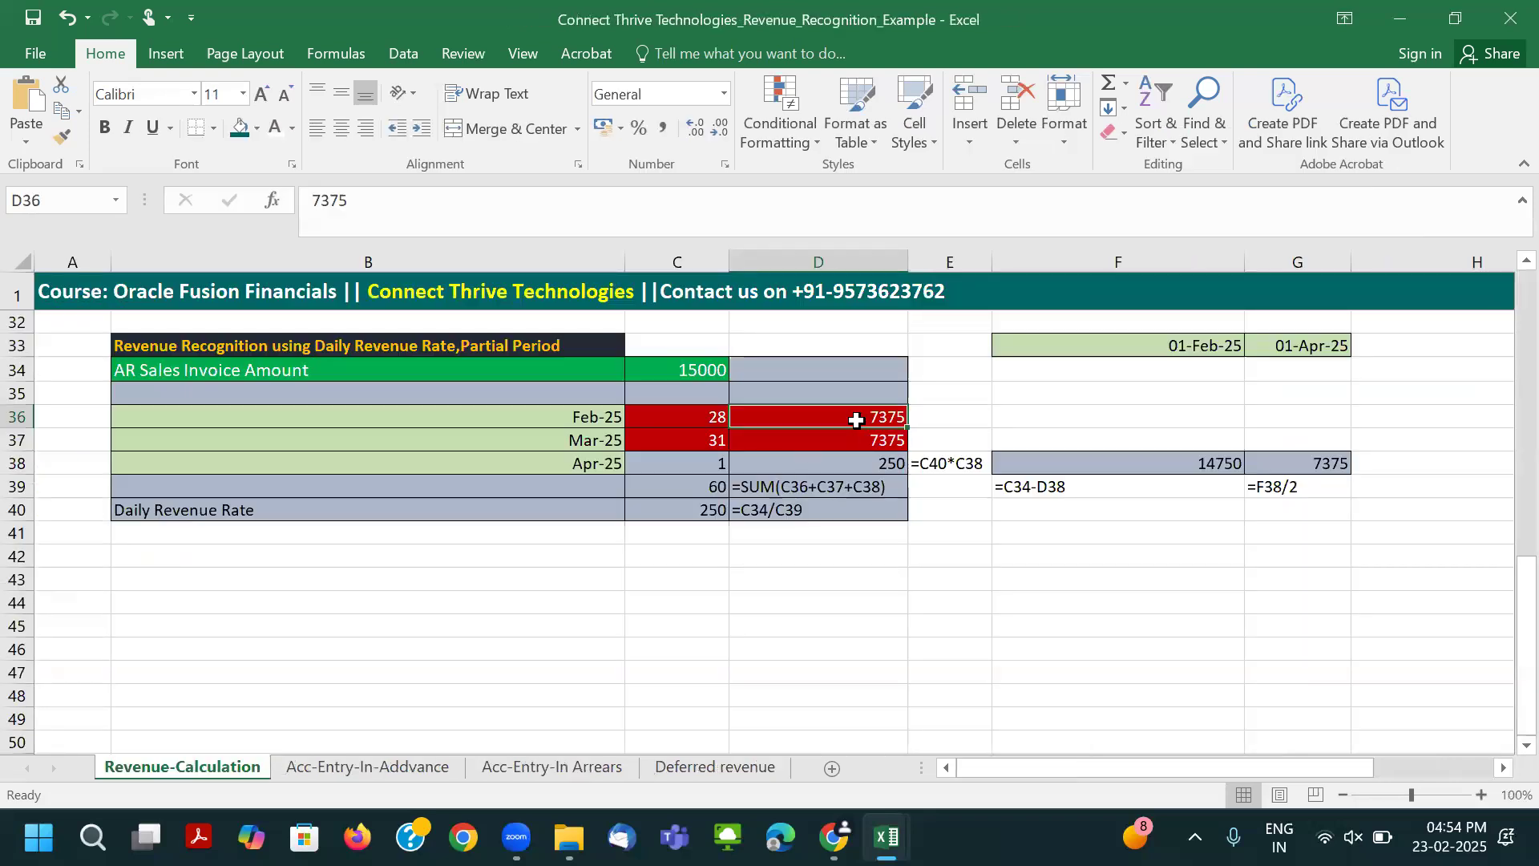
drag(856, 419, 858, 461)
key(alt+Tab)
click(1001, 535)
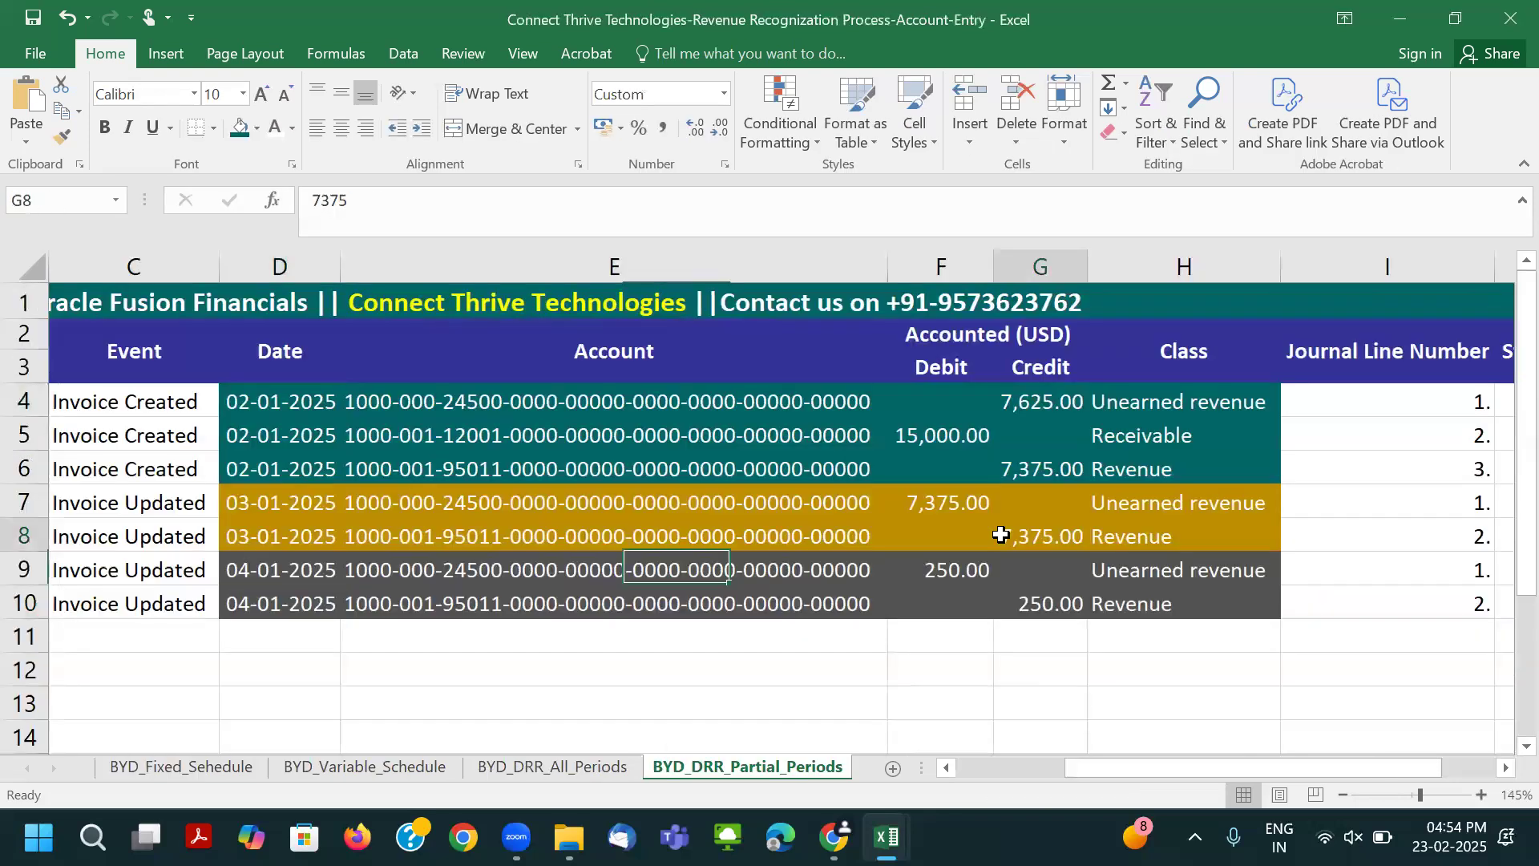
drag(936, 404, 1058, 577)
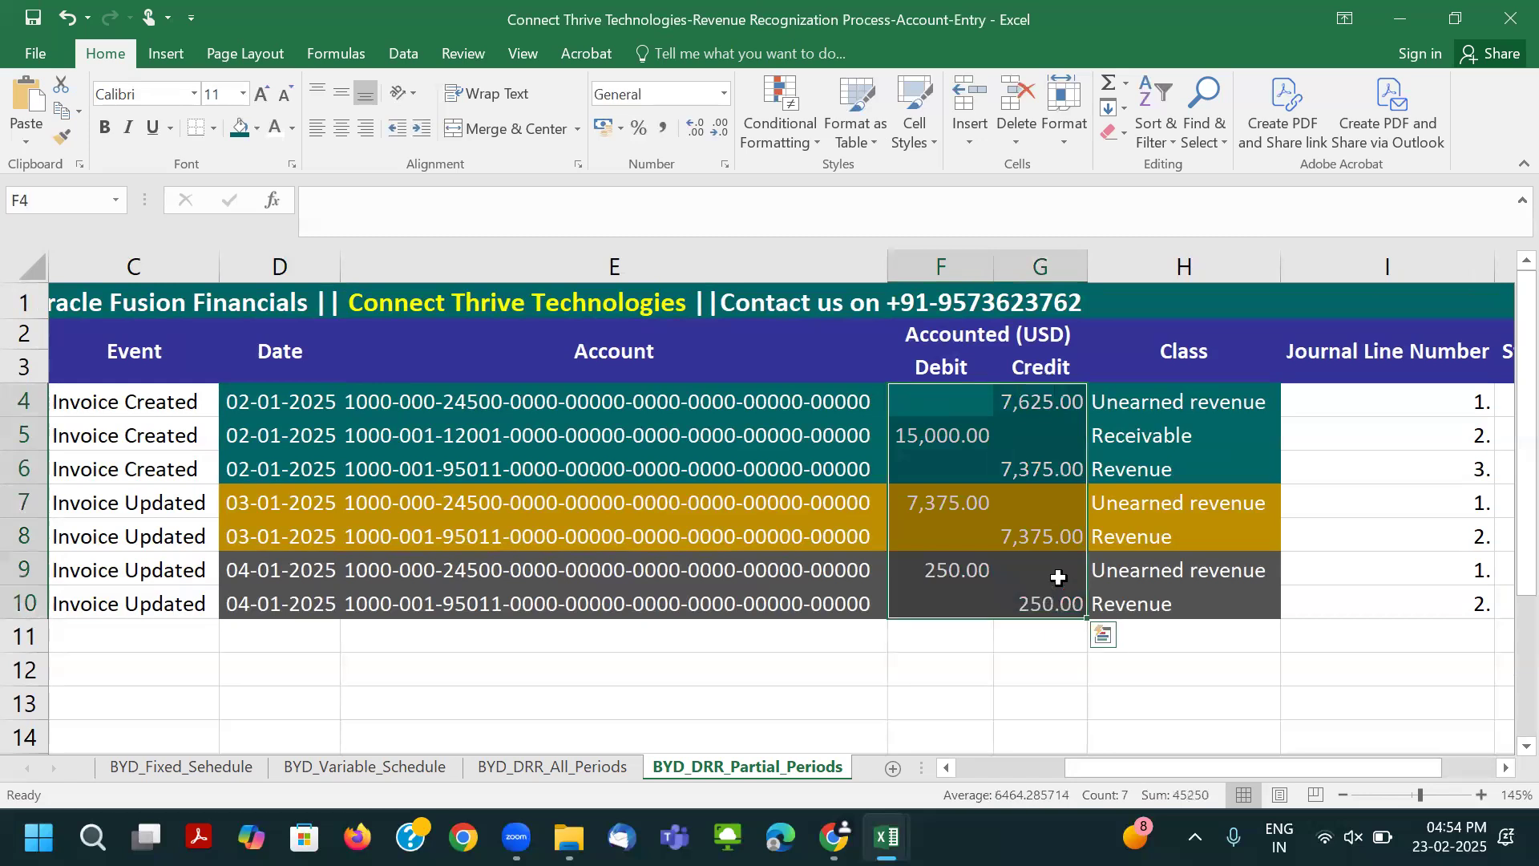
click(824, 565)
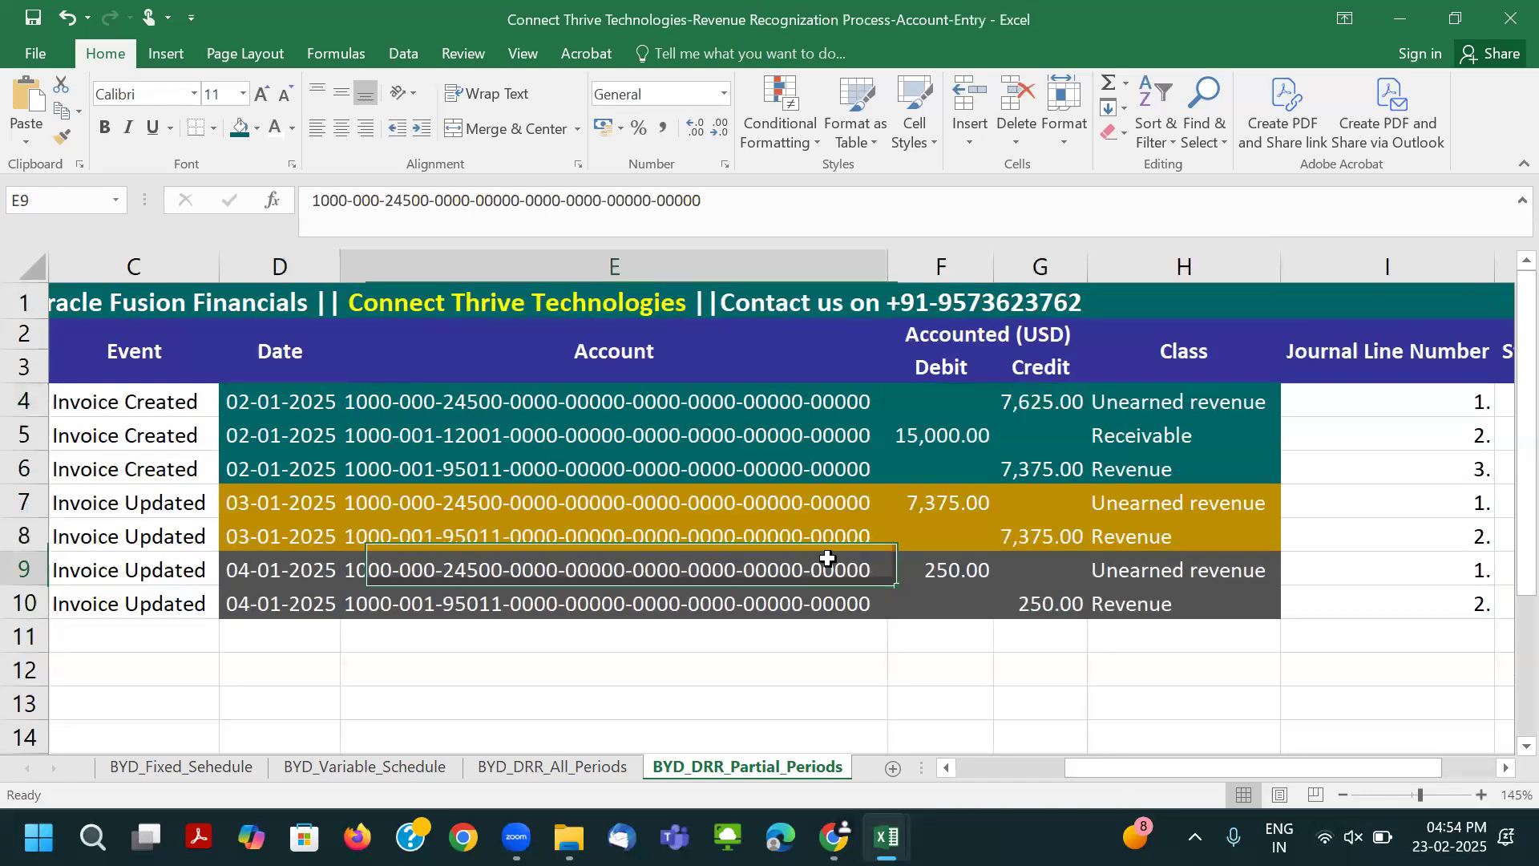
scroll(824, 561, down, 1)
click(876, 634)
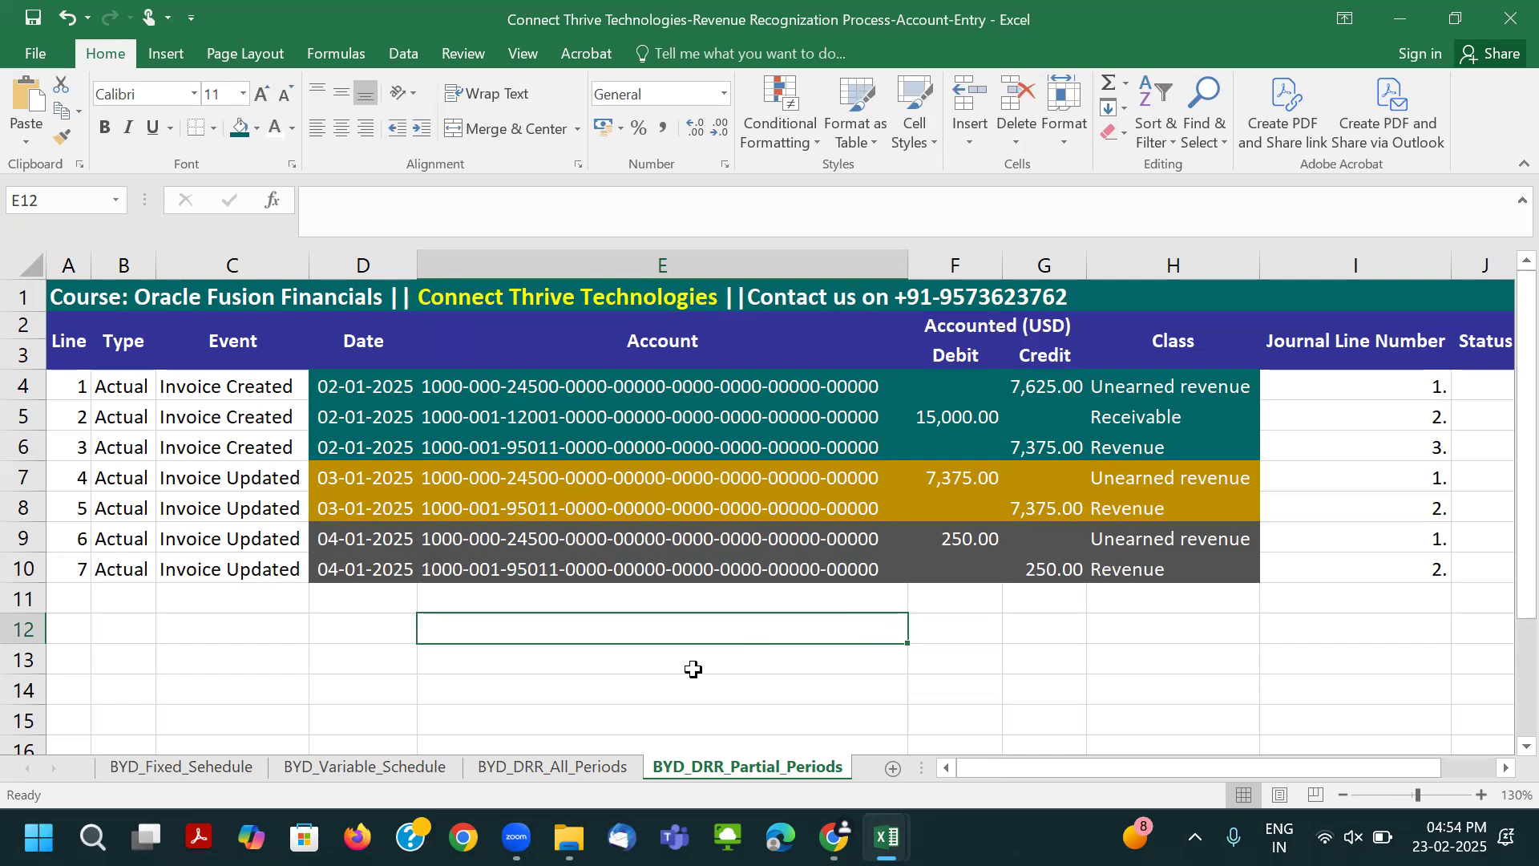
Return to the calculation workbook and recap the fixed, variable, all-periods and partial-period revenue schedules.
key(alt+Tab)
key(alt+Tab)
click(801, 602)
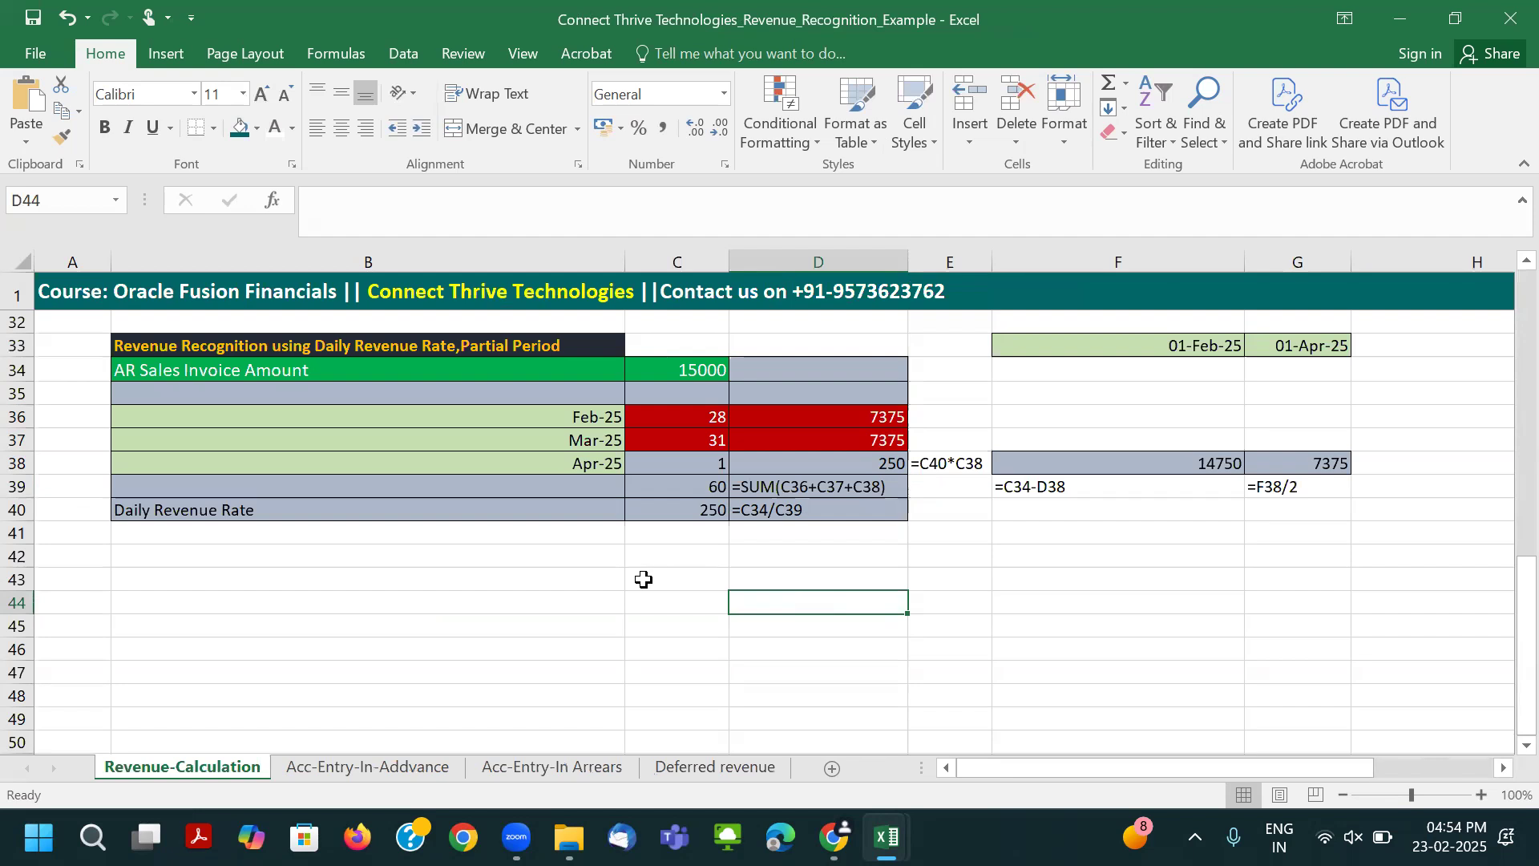
scroll(607, 634, up, 10)
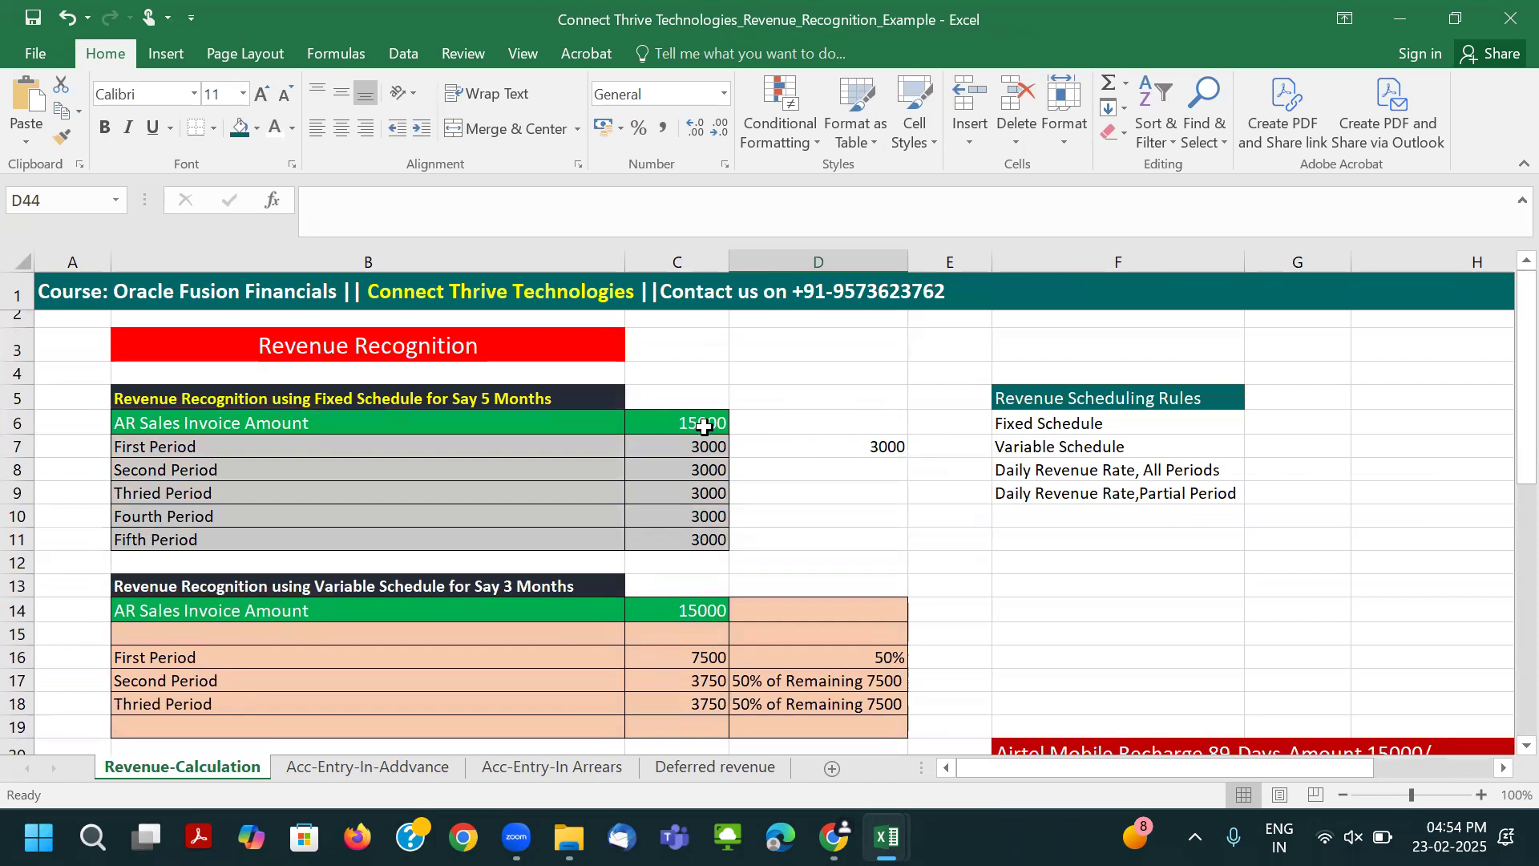
scroll(696, 549, down, 8)
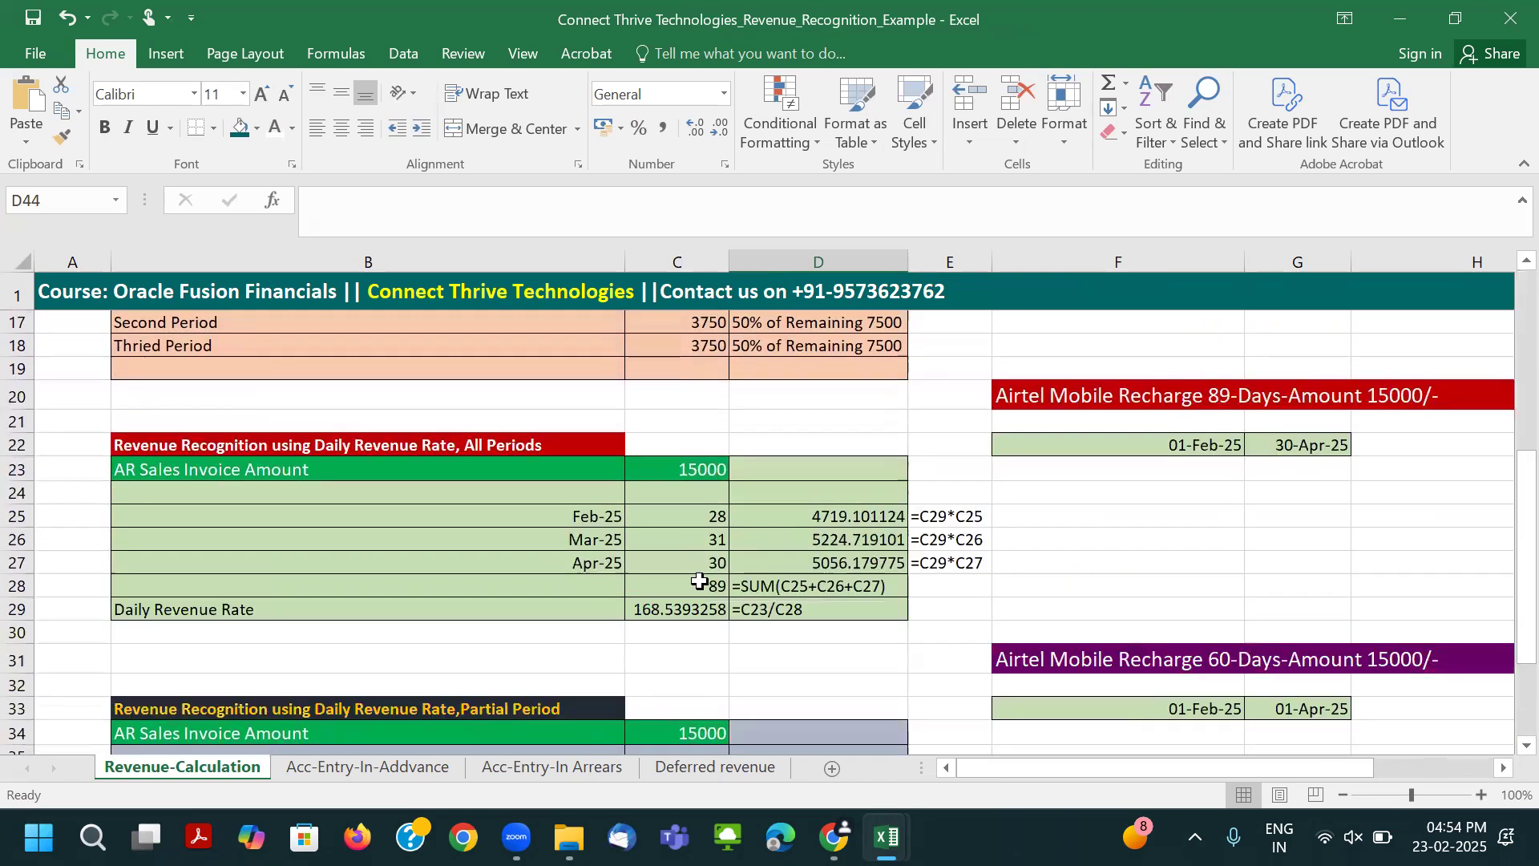
scroll(906, 595, down, 2)
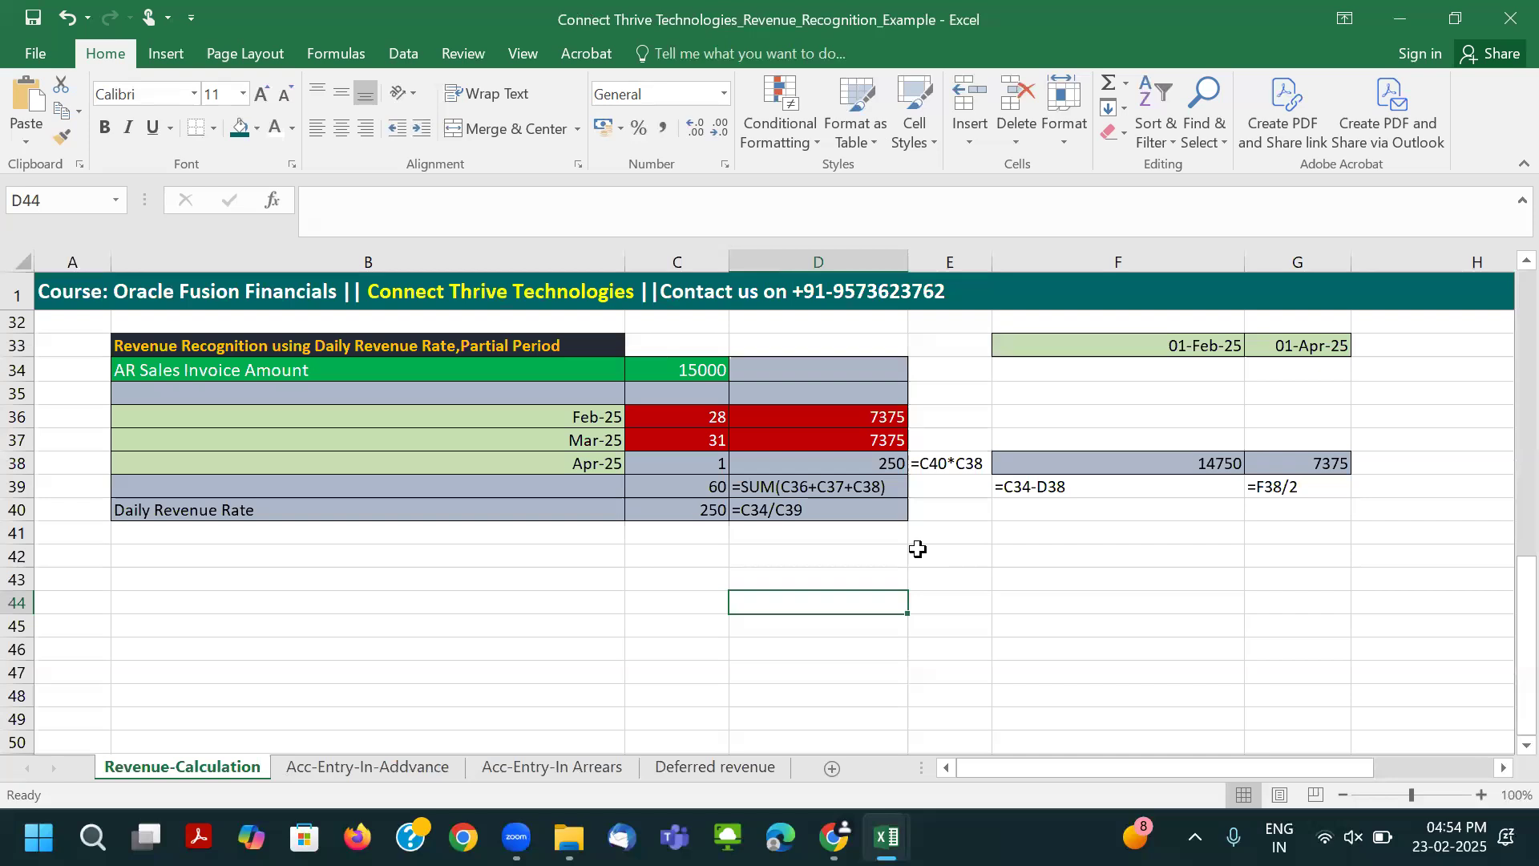
Recheck the April unearned revenue account in E9 of the account entry workbook, and return to the calculation workbook.
key(alt+Tab)
click(670, 541)
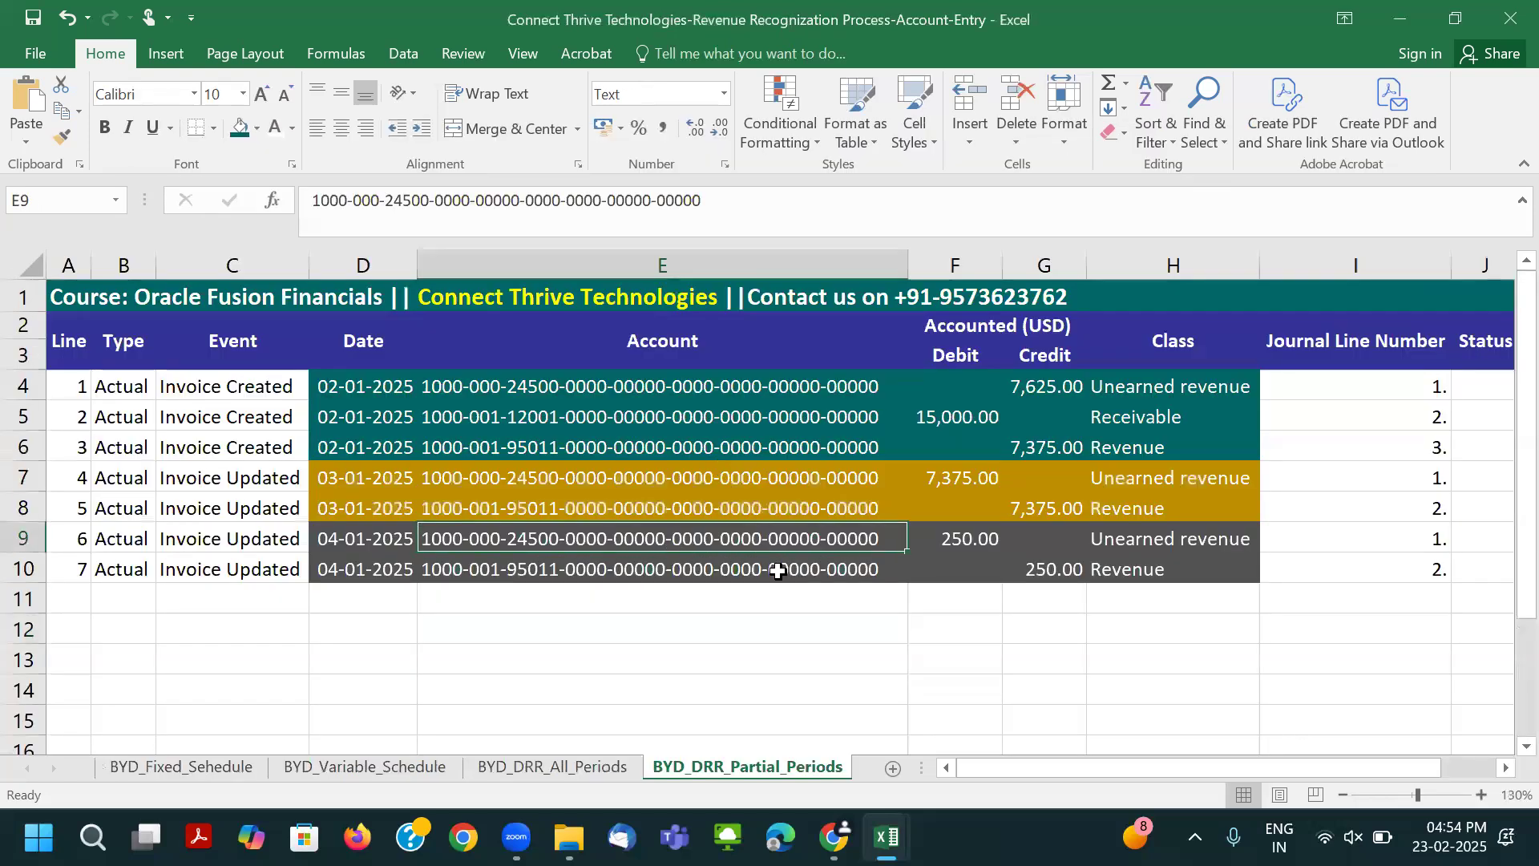
key(alt+Tab)
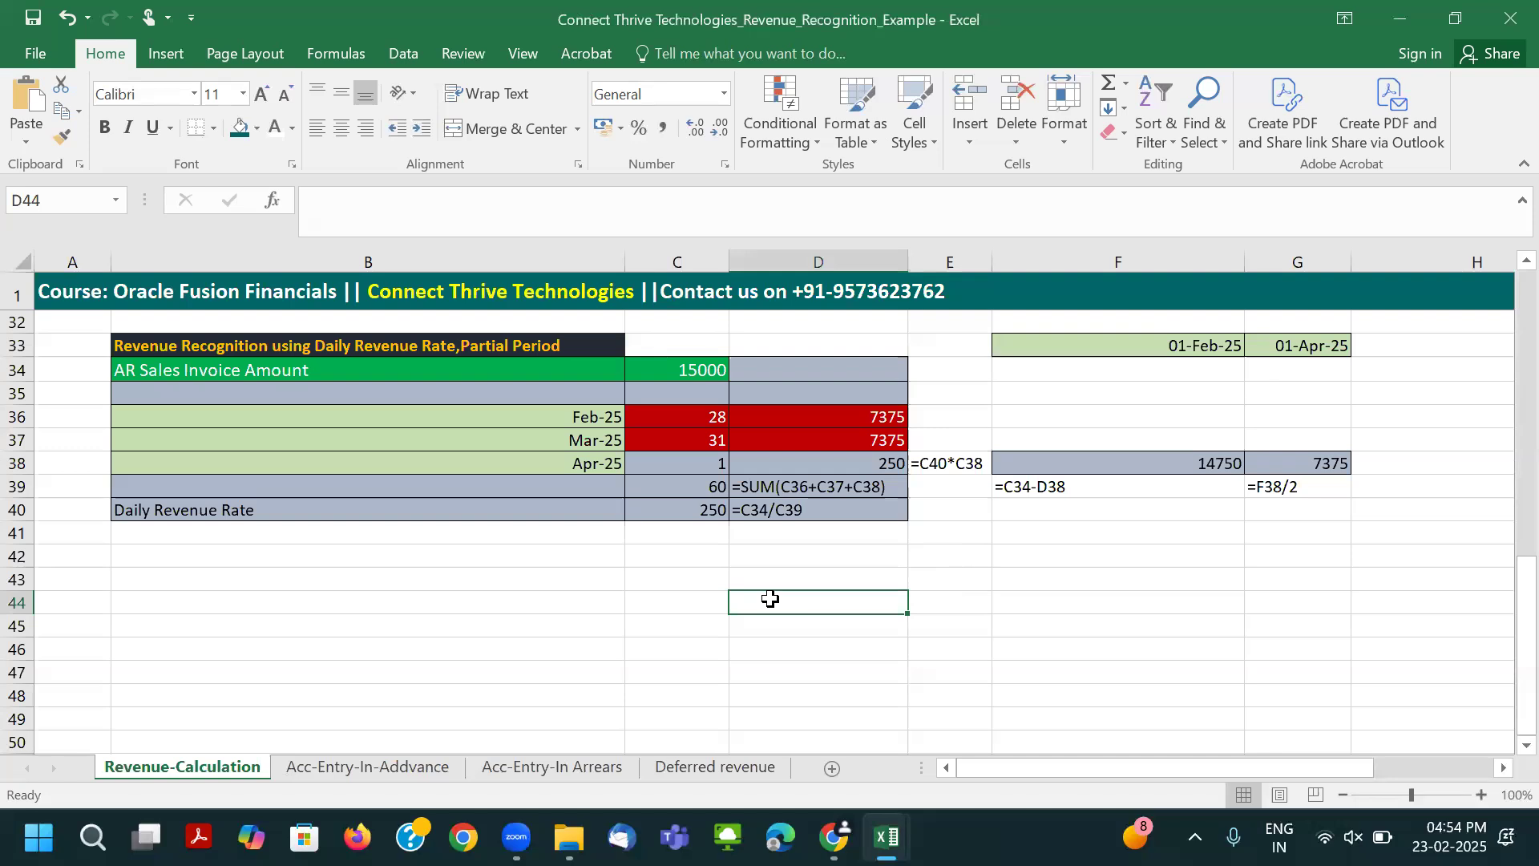